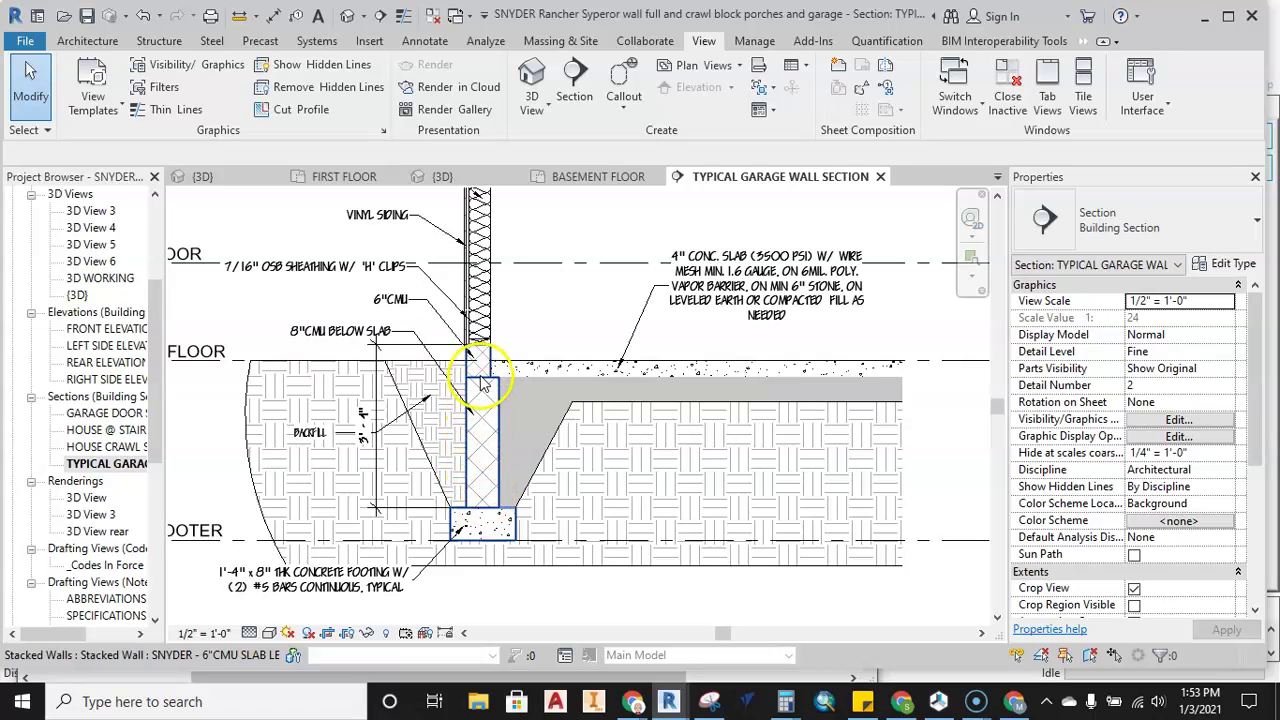
Examine the junction of the 6" CMU, 8" CMU and concrete slab in the typical garage wall section
{"action": "scroll", "coordinate": [481, 390], "scroll_direction": "up", "scroll_amount": 4}
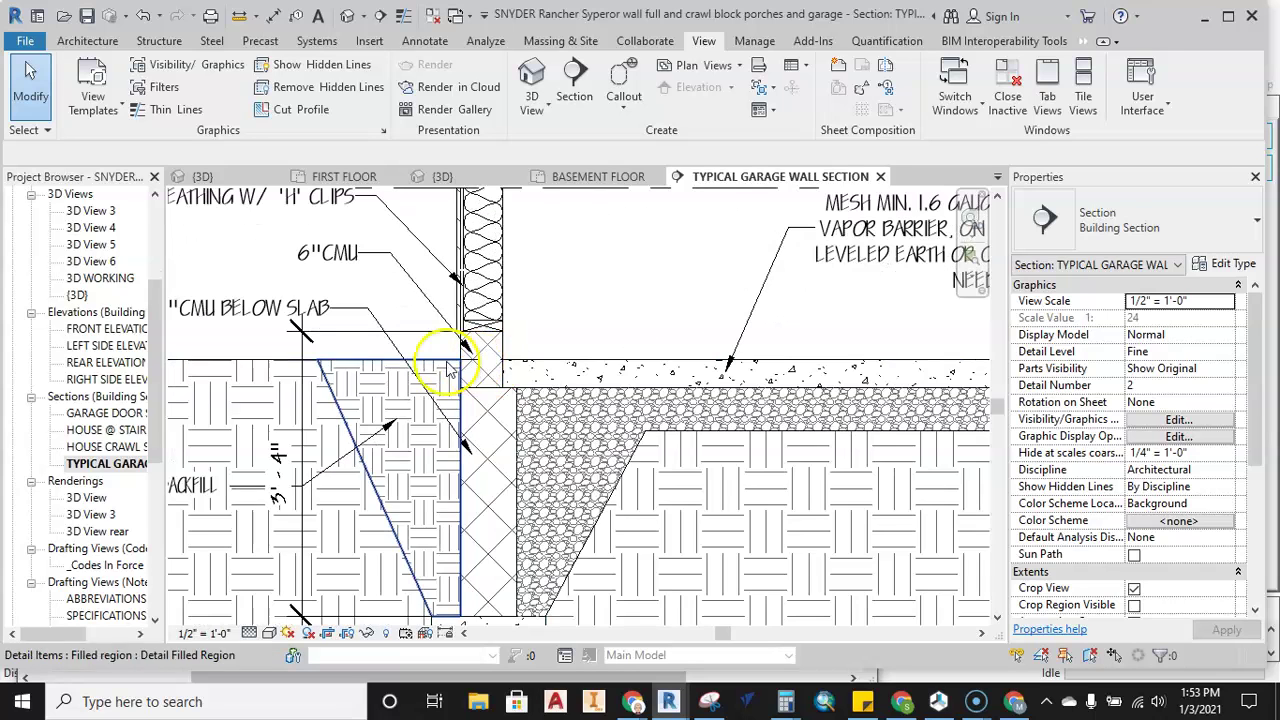
{"action": "scroll", "coordinate": [494, 375], "scroll_direction": "up", "scroll_amount": 5}
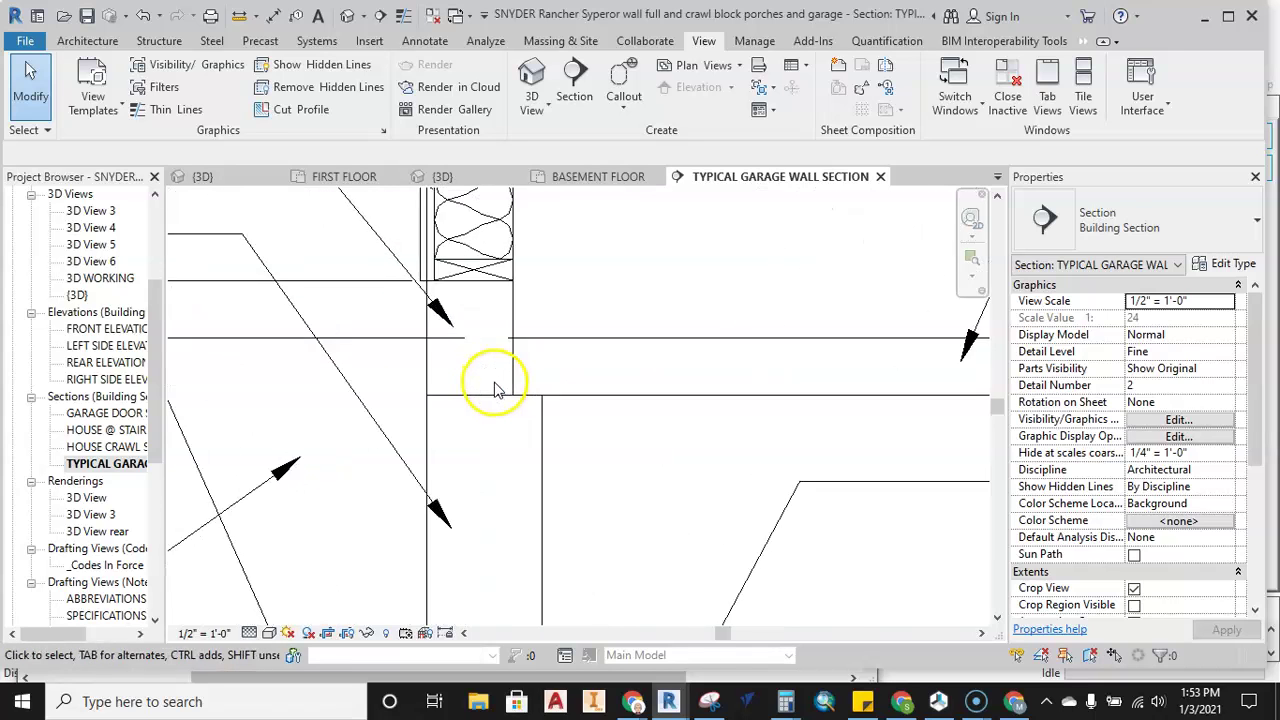
{"action": "scroll", "coordinate": [497, 383], "scroll_direction": "up", "scroll_amount": 1}
{"action": "middle_click_drag", "start_coordinate": [543, 405], "coordinate": [477, 405]}
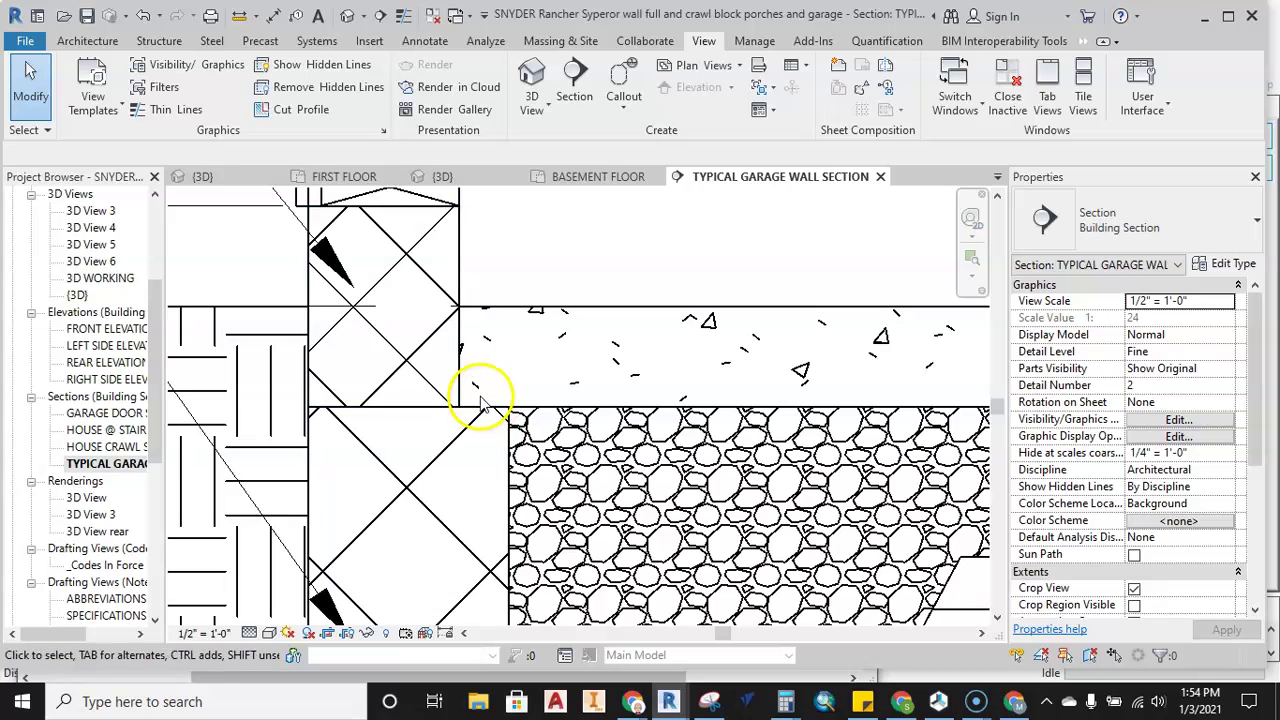
{"action": "scroll", "coordinate": [487, 413], "scroll_direction": "down", "scroll_amount": 5}
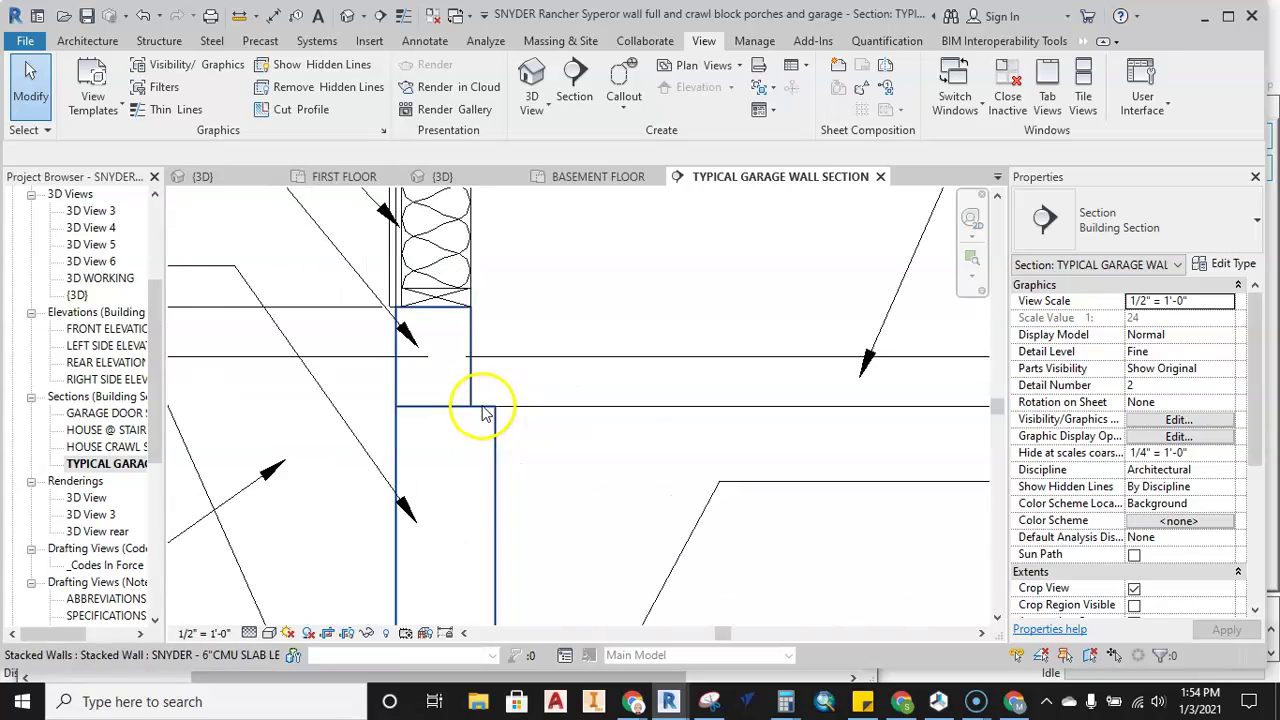
{"action": "scroll", "coordinate": [484, 412], "scroll_direction": "down", "scroll_amount": 1}
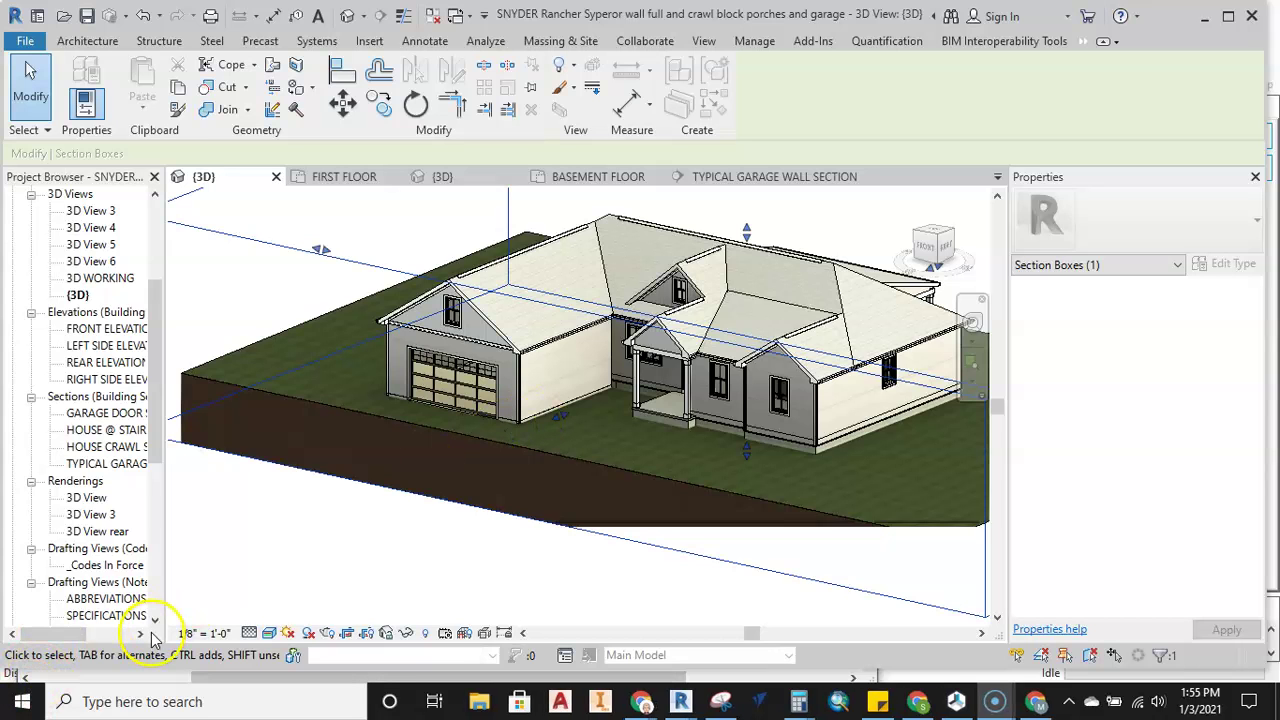
Pull the 3D view's section box inward so it cuts through the front of the garage
{"action": "scroll", "coordinate": [557, 422], "scroll_direction": "up", "scroll_amount": 3}
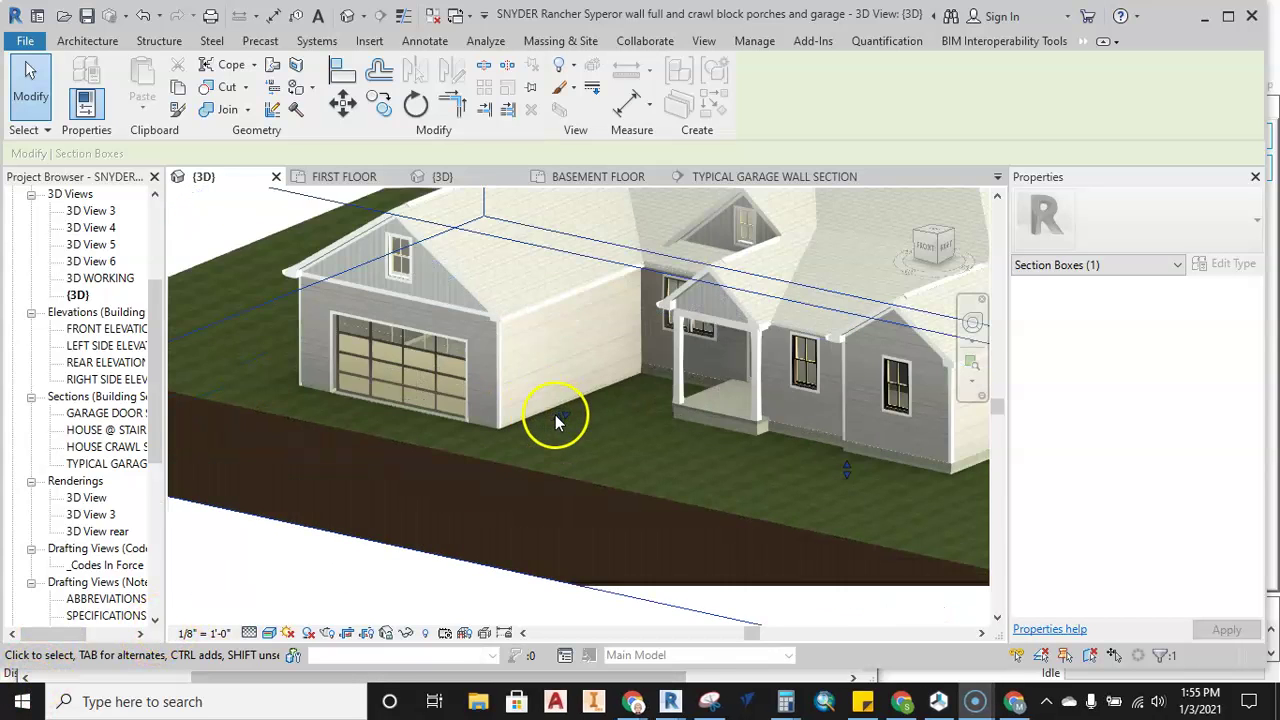
{"action": "scroll", "coordinate": [634, 443], "scroll_direction": "down", "scroll_amount": 1}
{"action": "middle_click_drag", "start_coordinate": [628, 441], "coordinate": [550, 441], "text": "shift"}
{"action": "left_click_drag", "start_coordinate": [550, 441], "coordinate": [624, 388]}
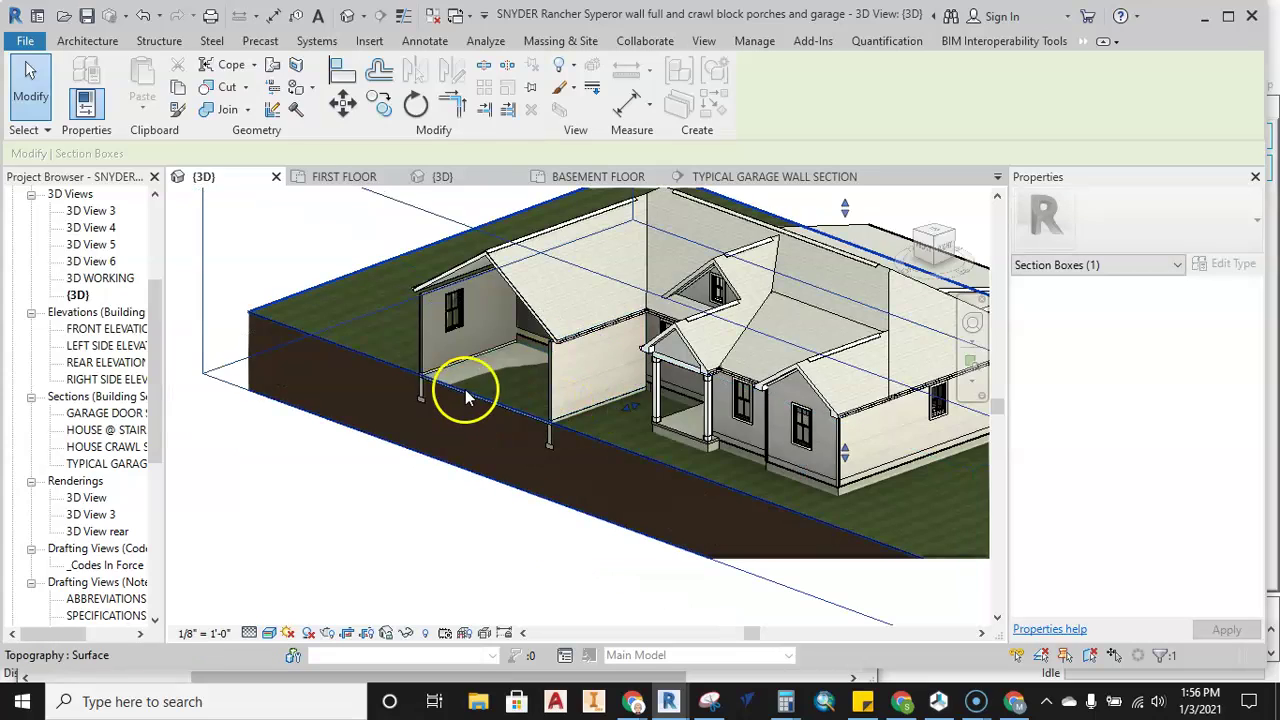
Examine in 3D how the slab and stacked CMU walls meet at both sides of the cut garage
{"action": "scroll", "coordinate": [471, 380], "scroll_direction": "up", "scroll_amount": 5}
{"action": "mouse_move", "coordinate": [479, 448]}
{"action": "middle_mouse_down", "text": "shift"}
{"action": "mouse_move", "coordinate": [537, 420]}
{"action": "mouse_move", "coordinate": [523, 400]}
{"action": "mouse_move", "coordinate": [534, 460]}
{"action": "mouse_move", "coordinate": [574, 477]}
{"action": "mouse_move", "coordinate": [680, 480]}
{"action": "mouse_move", "coordinate": [486, 463]}
{"action": "middle_mouse_up", "text": "shift"}
{"action": "scroll", "coordinate": [465, 462], "scroll_direction": "up", "scroll_amount": 5}
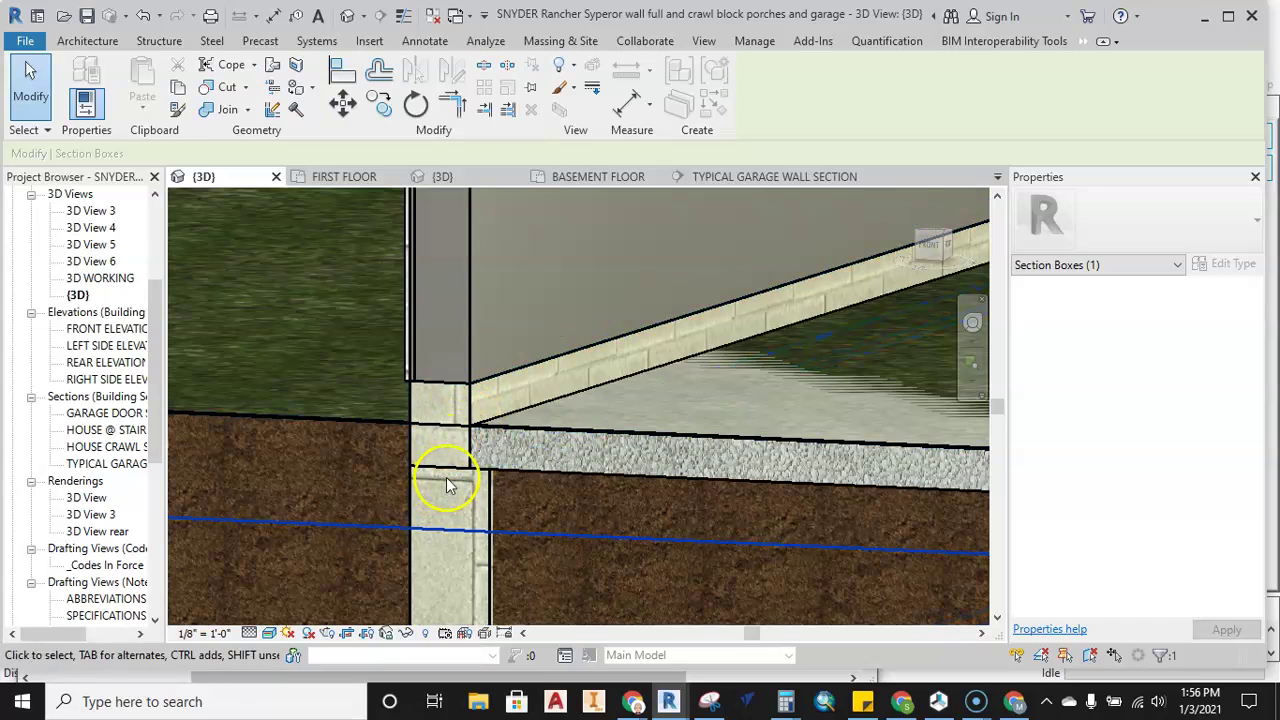
{"action": "scroll", "coordinate": [471, 422], "scroll_direction": "down", "scroll_amount": 5}
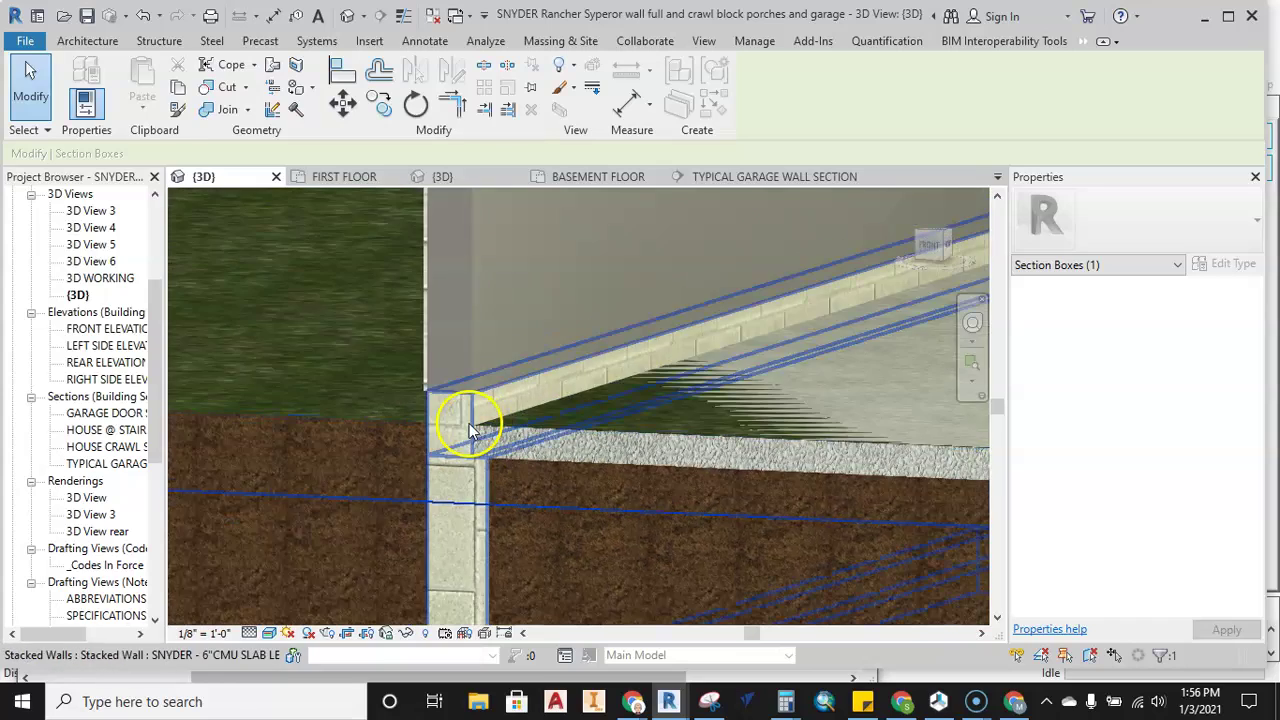
{"action": "middle_click_drag", "start_coordinate": [768, 480], "coordinate": [447, 437]}
{"action": "scroll", "coordinate": [811, 424], "scroll_direction": "up", "scroll_amount": 4}
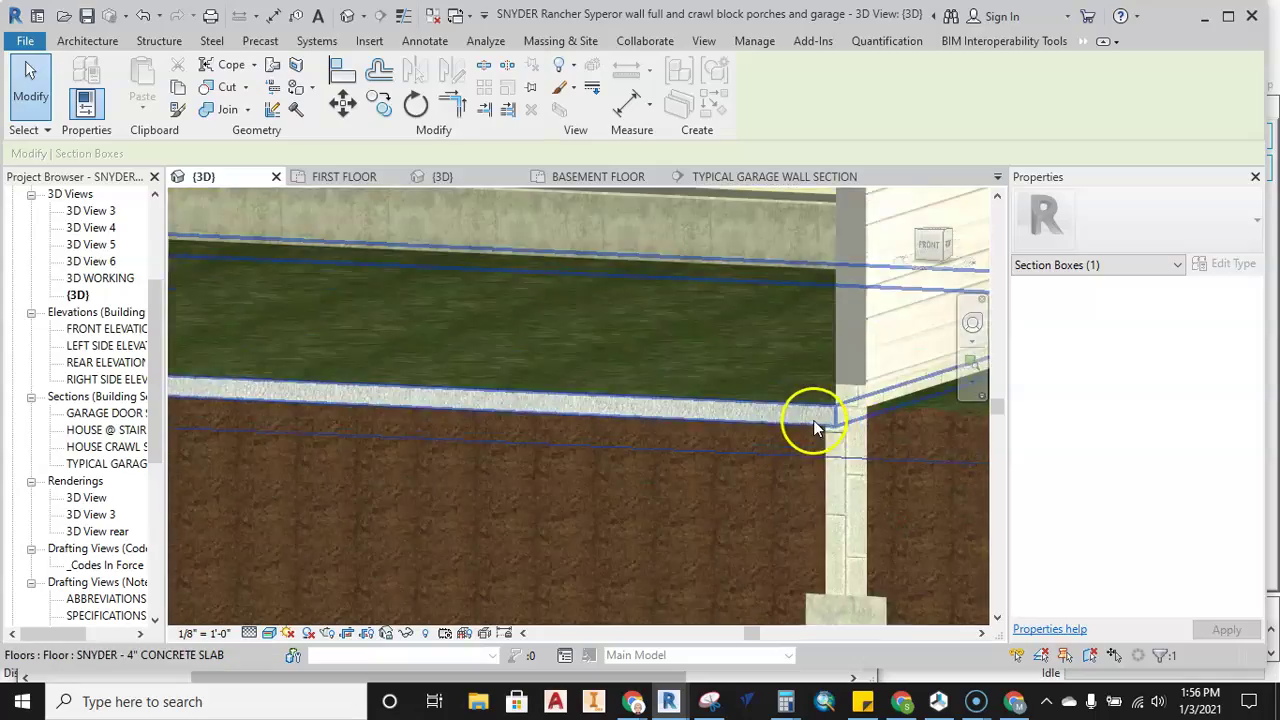
{"action": "scroll", "coordinate": [843, 420], "scroll_direction": "up", "scroll_amount": 4}
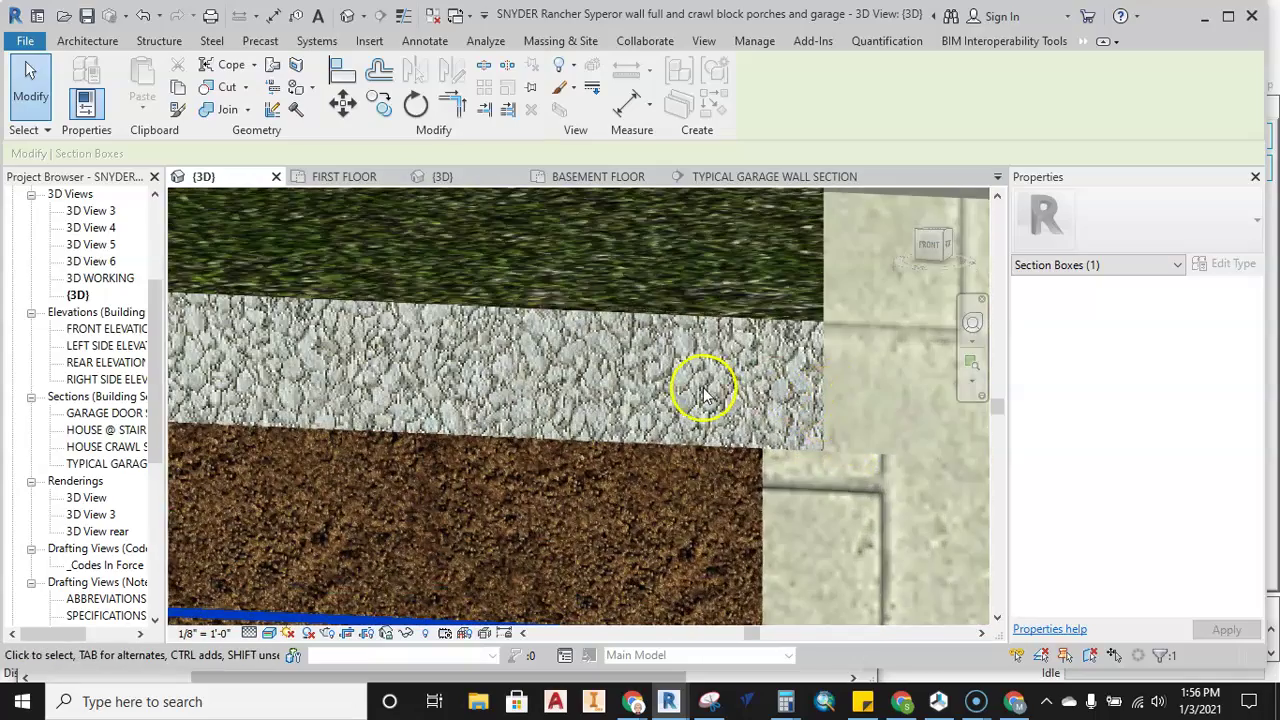
{"action": "scroll", "coordinate": [752, 388], "scroll_direction": "down", "scroll_amount": 2}
{"action": "scroll", "coordinate": [765, 390], "scroll_direction": "down", "scroll_amount": 5}
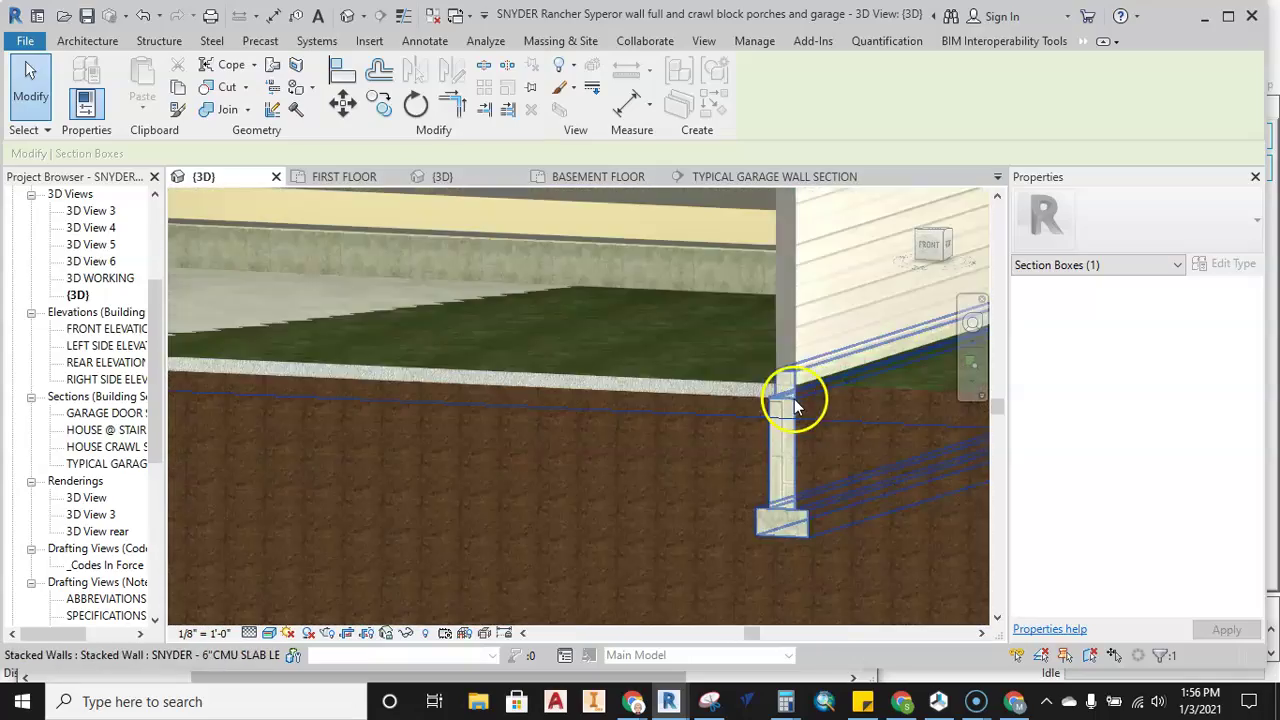
{"action": "middle_click_drag", "start_coordinate": [777, 423], "coordinate": [760, 426]}
Return to the typical garage wall section and examine the CMU foundation wall down to its concrete footing
{"action": "left_click", "coordinate": [480, 447]}
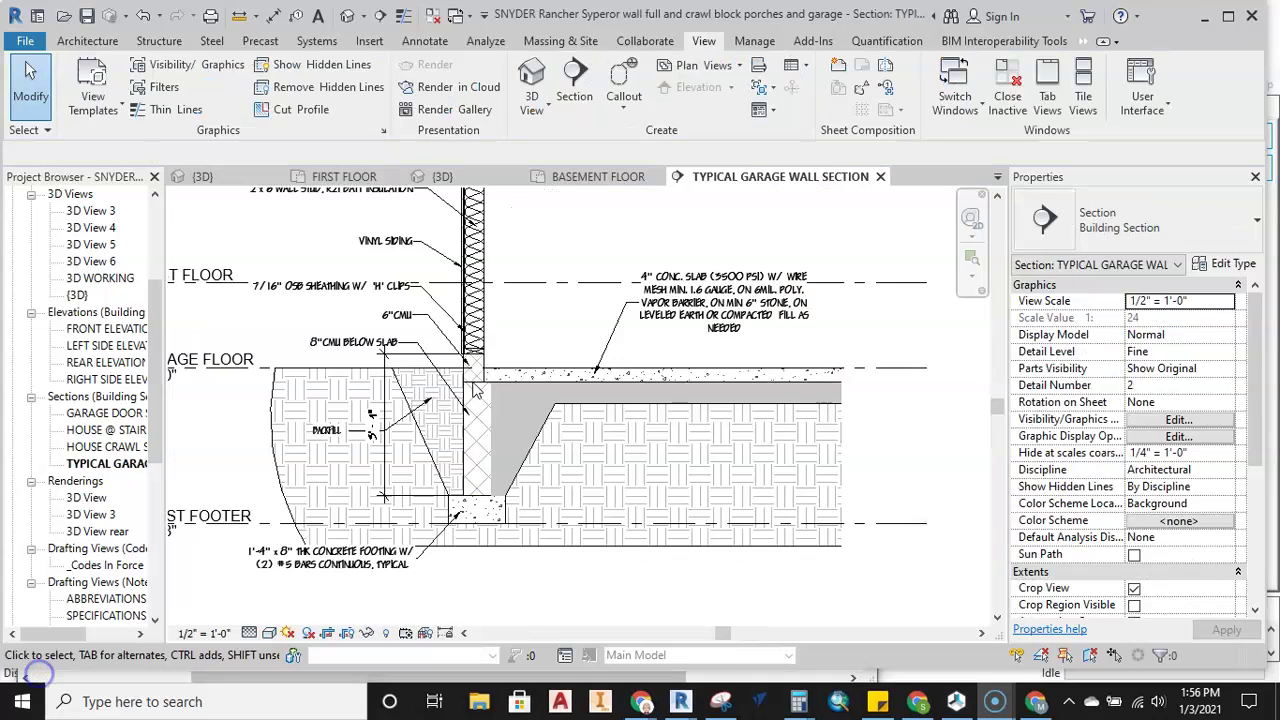
{"action": "scroll", "coordinate": [475, 388], "scroll_direction": "up", "scroll_amount": 2}
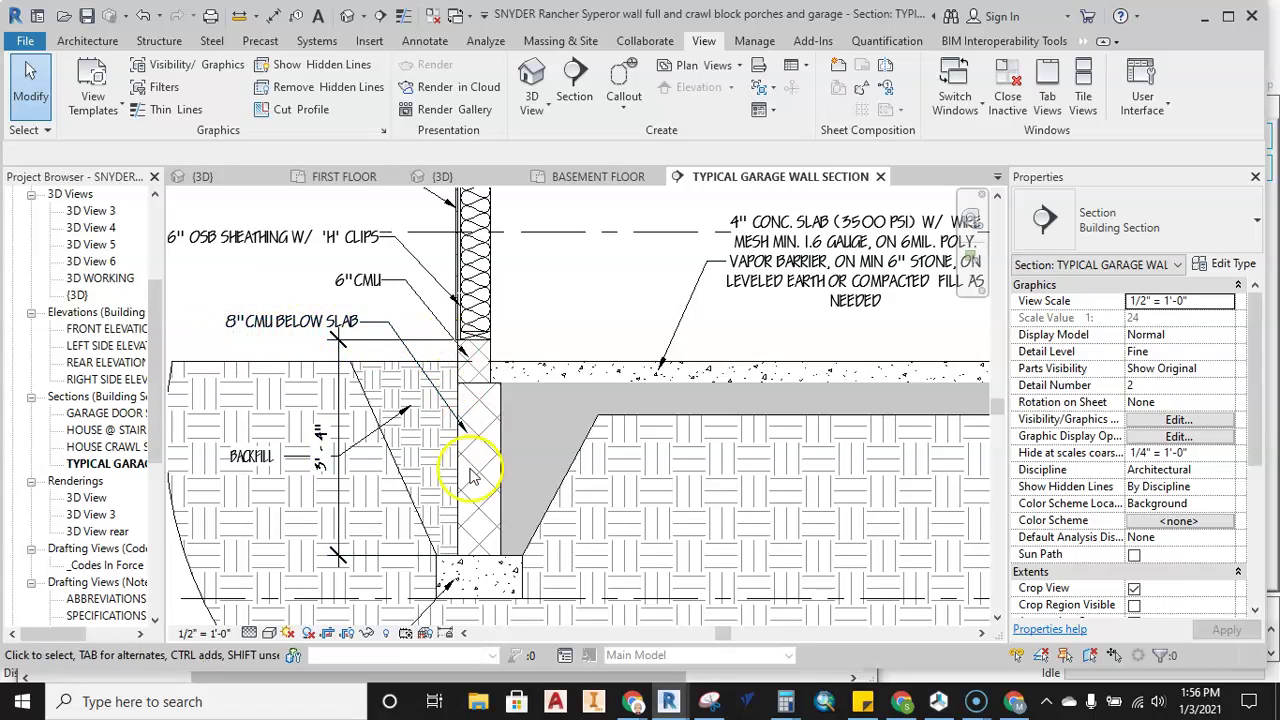
{"action": "scroll", "coordinate": [492, 574], "scroll_direction": "down", "scroll_amount": 2}
{"action": "middle_click_drag", "start_coordinate": [490, 572], "coordinate": [498, 493]}
{"action": "scroll", "coordinate": [495, 475], "scroll_direction": "up", "scroll_amount": 1}
{"action": "scroll", "coordinate": [478, 468], "scroll_direction": "up", "scroll_amount": 1}
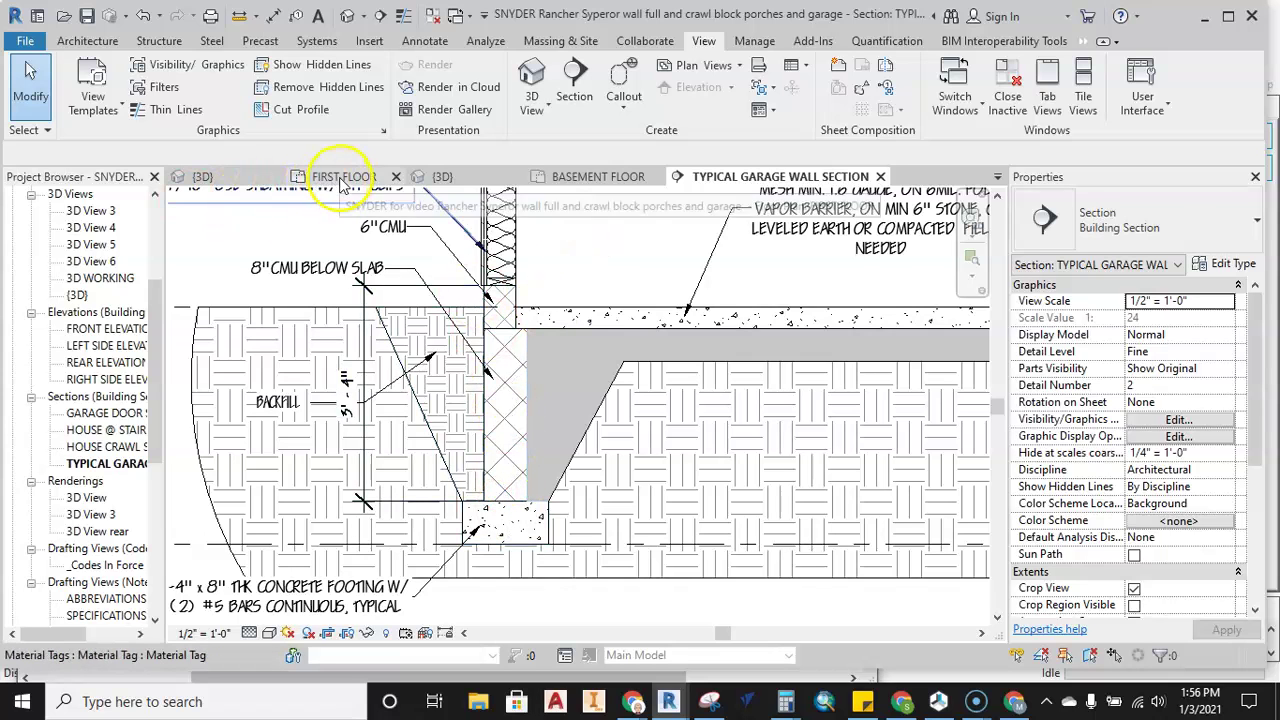
Open the BASEMENT FLOOR plan at the garage area and dismiss the save reminder without saving
{"action": "left_click", "coordinate": [598, 176]}
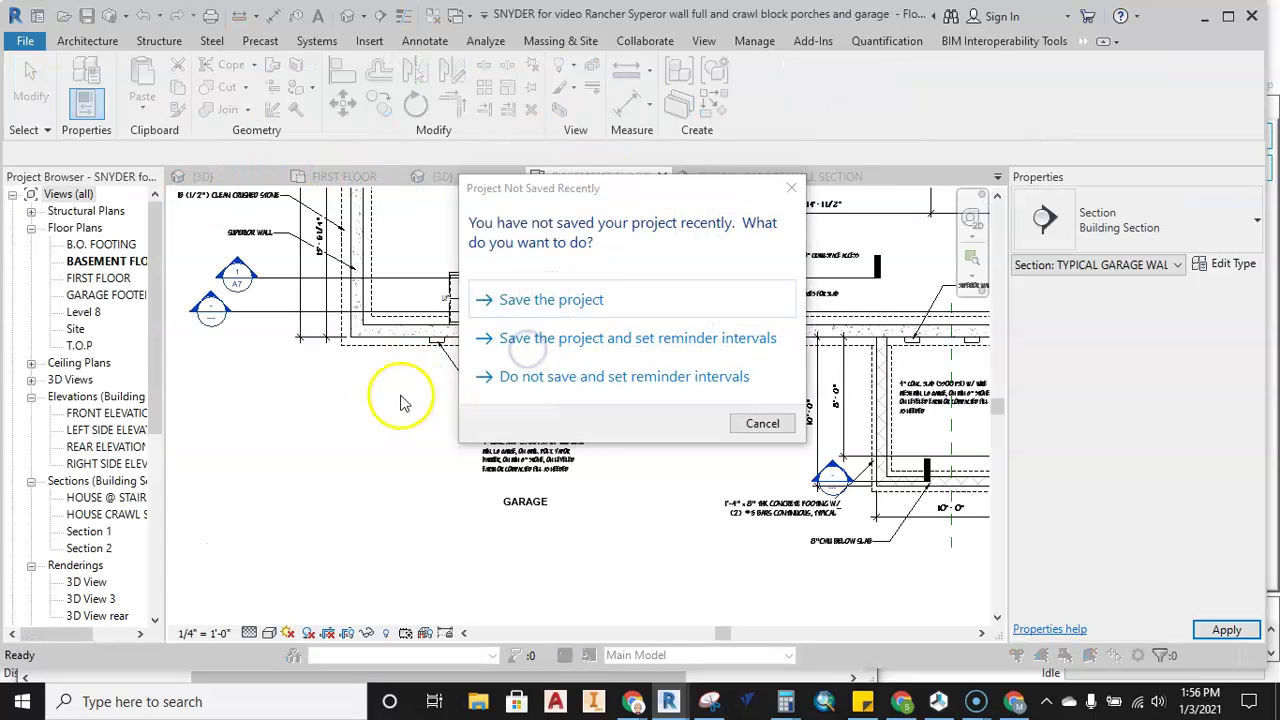
{"action": "left_click", "coordinate": [766, 423]}
{"action": "middle_click_drag", "start_coordinate": [480, 425], "coordinate": [557, 368]}
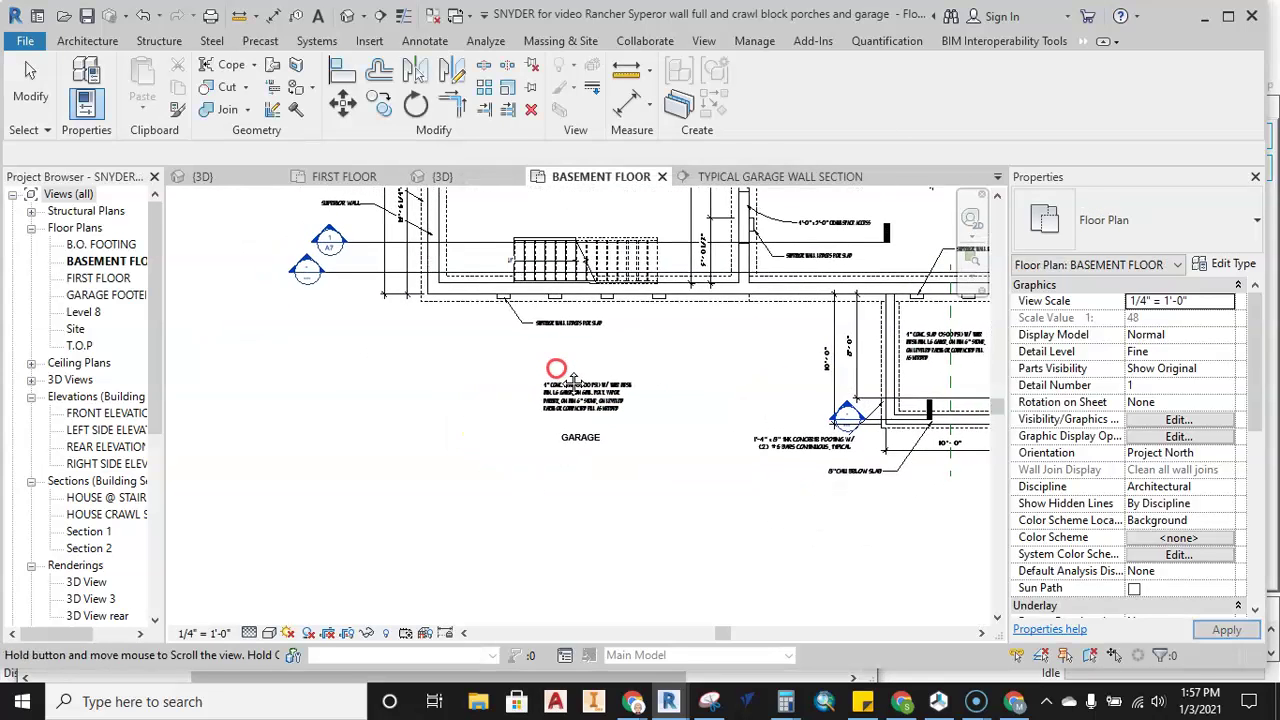
{"action": "scroll", "coordinate": [557, 368], "scroll_direction": "up", "scroll_amount": 1}
Start a new architectural wall using the basic wall type SNYDER - 8" CMU
{"action": "left_click", "coordinate": [81, 46]}
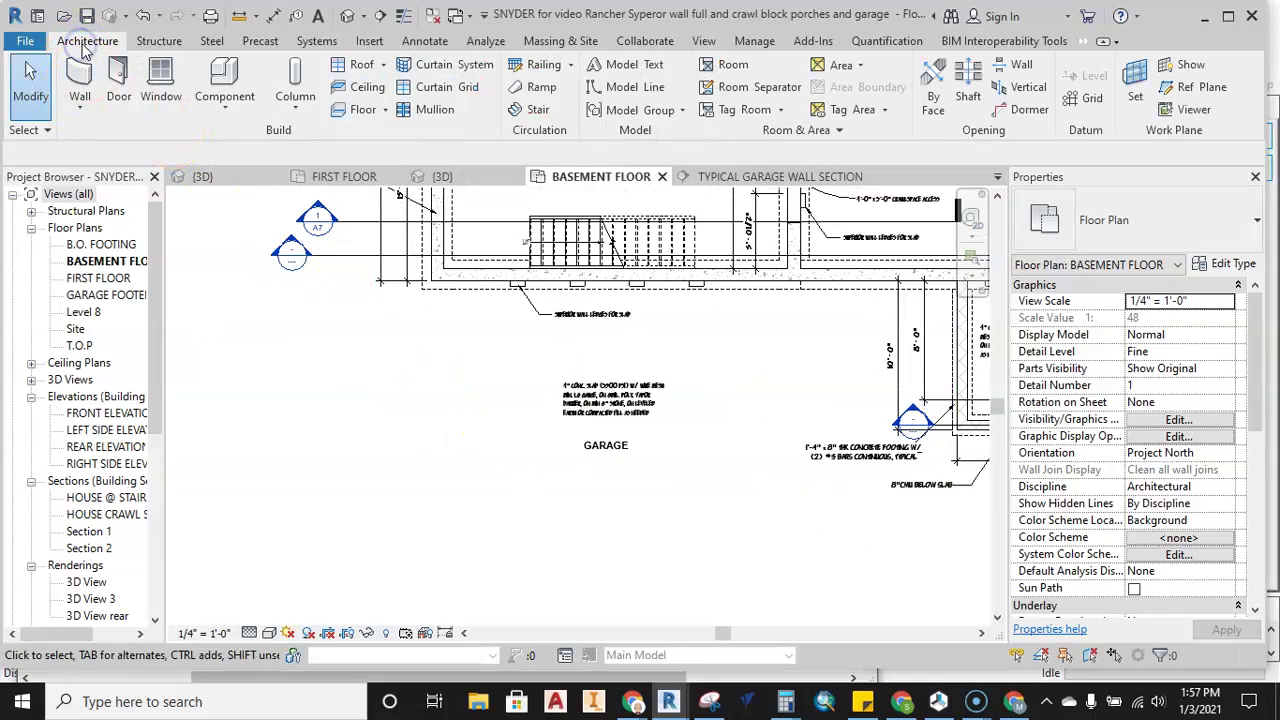
{"action": "left_click", "coordinate": [73, 80]}
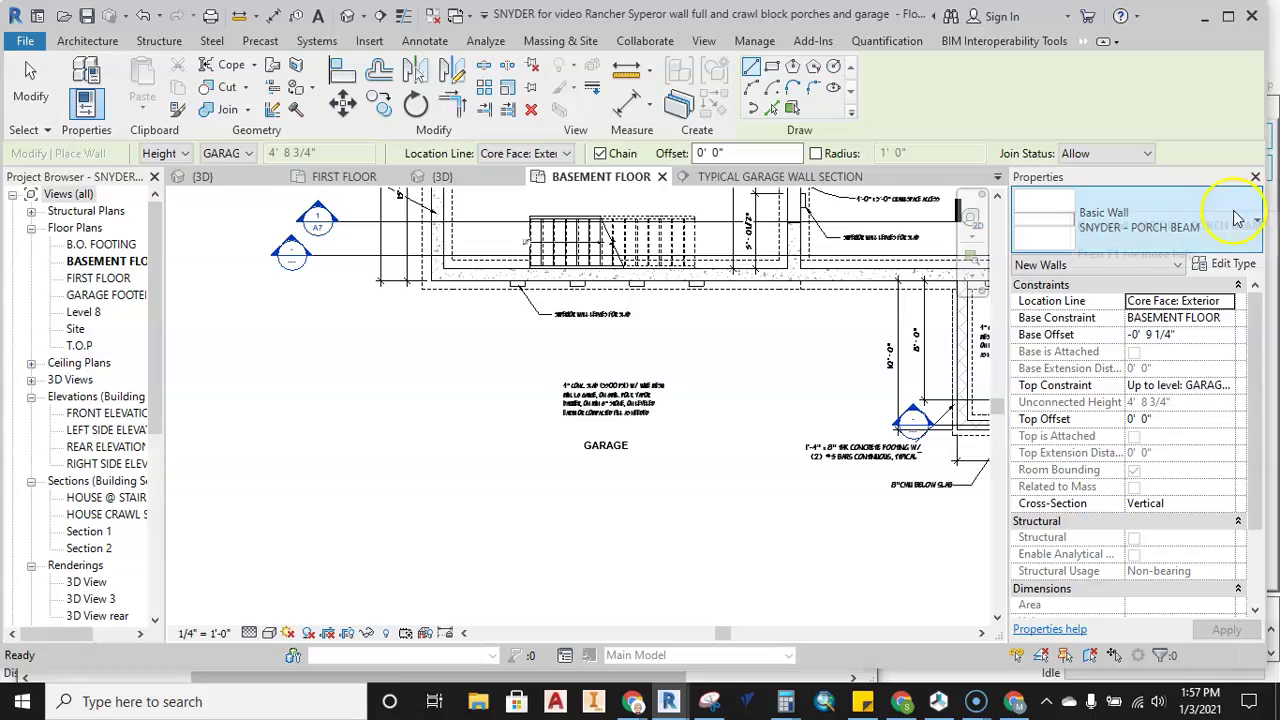
{"action": "left_click", "coordinate": [1160, 219]}
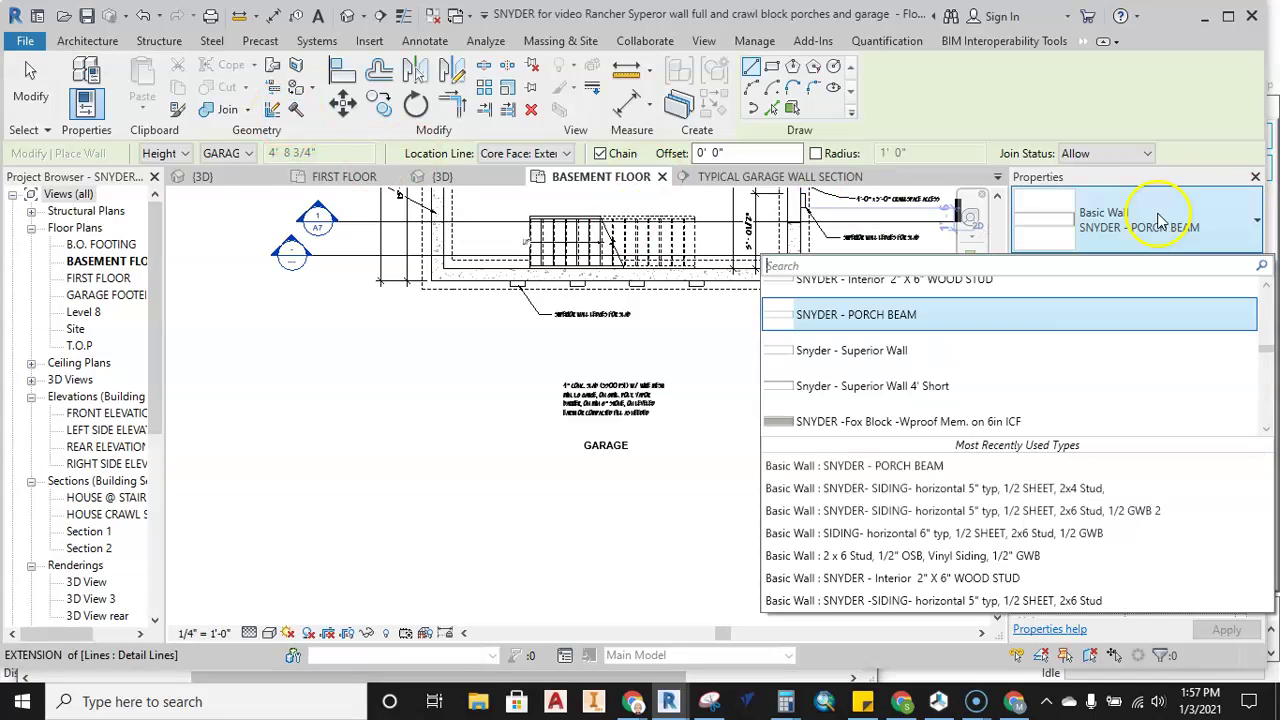
{"action": "scroll", "coordinate": [1046, 366], "scroll_direction": "up", "scroll_amount": 6}
{"action": "scroll", "coordinate": [1046, 366], "scroll_direction": "down", "scroll_amount": 1}
{"action": "left_click", "coordinate": [794, 374]}
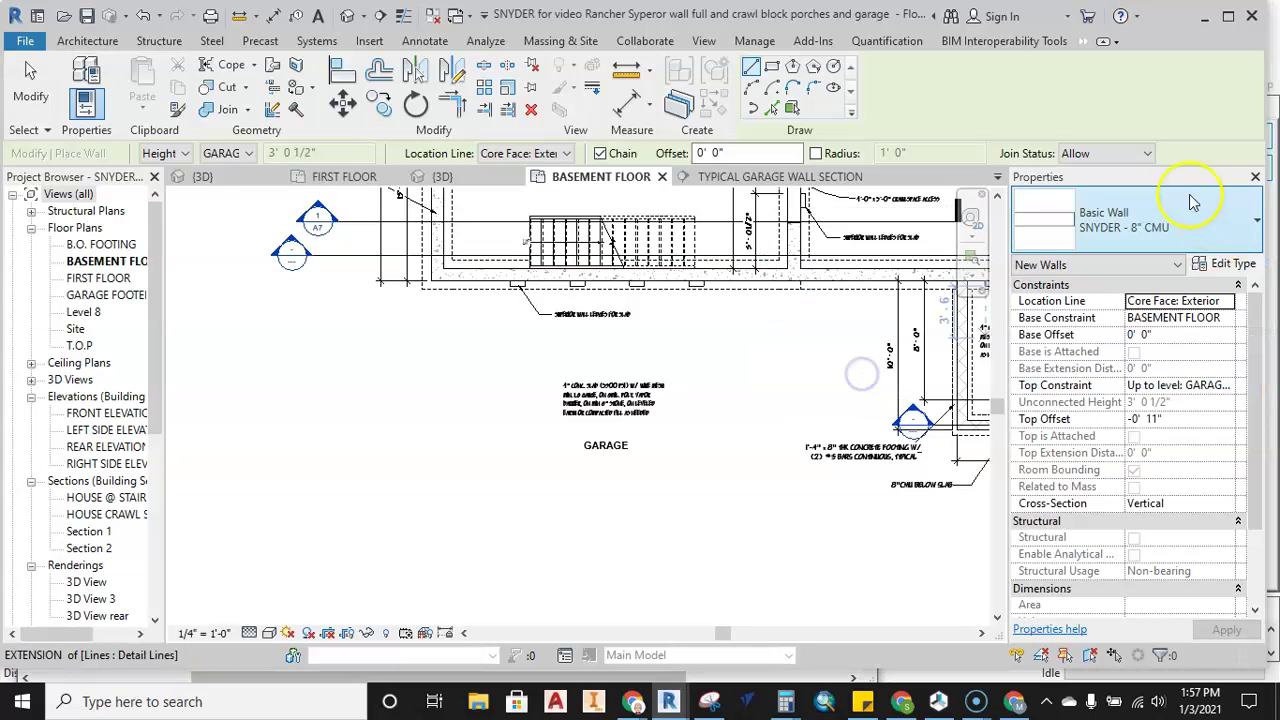
Inspect the SNYDER - 8" CMU type's duplicate option and layer structure, leaving the type unmodified
{"action": "left_click", "coordinate": [1222, 264]}
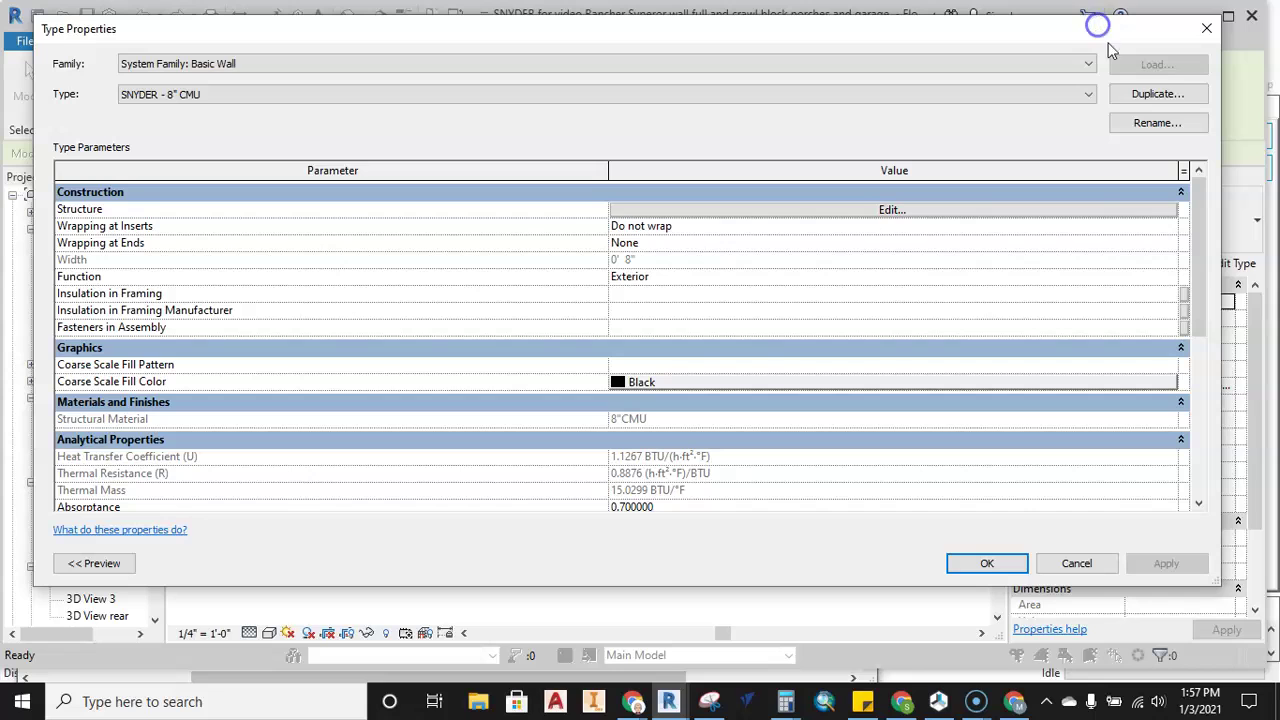
{"action": "left_click", "coordinate": [1157, 93]}
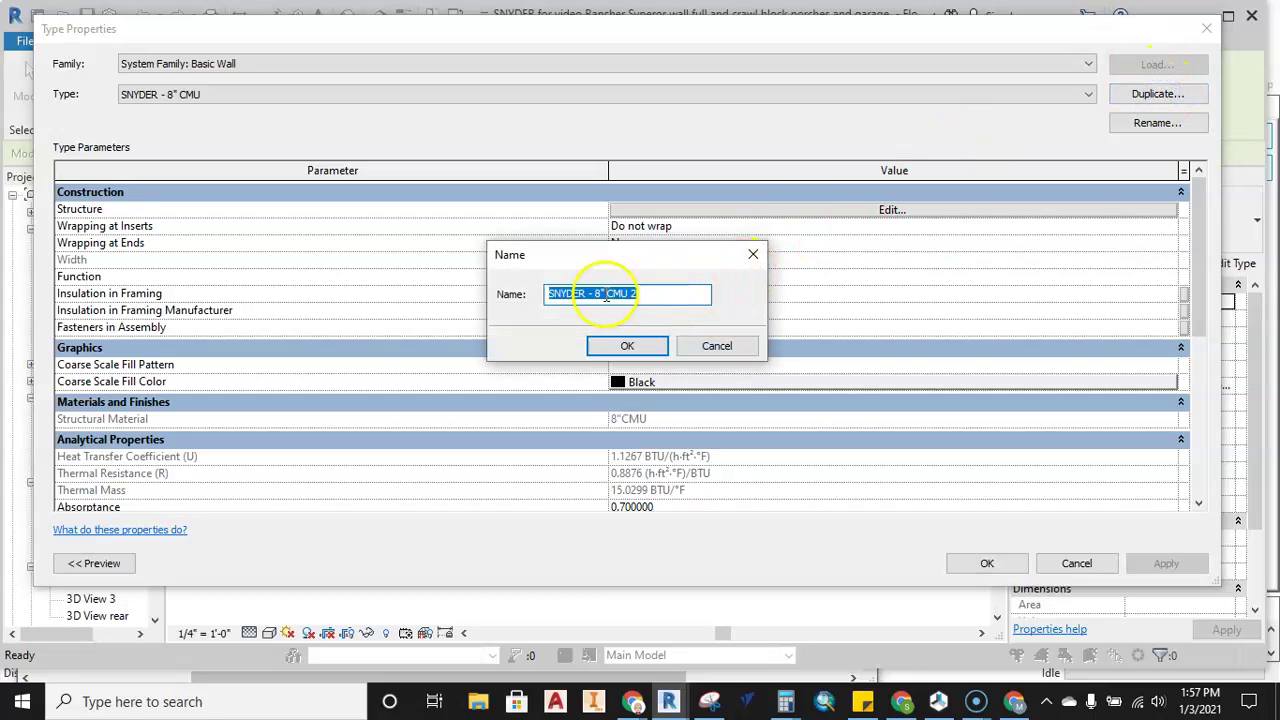
{"action": "left_click", "coordinate": [728, 350]}
{"action": "left_click", "coordinate": [876, 210]}
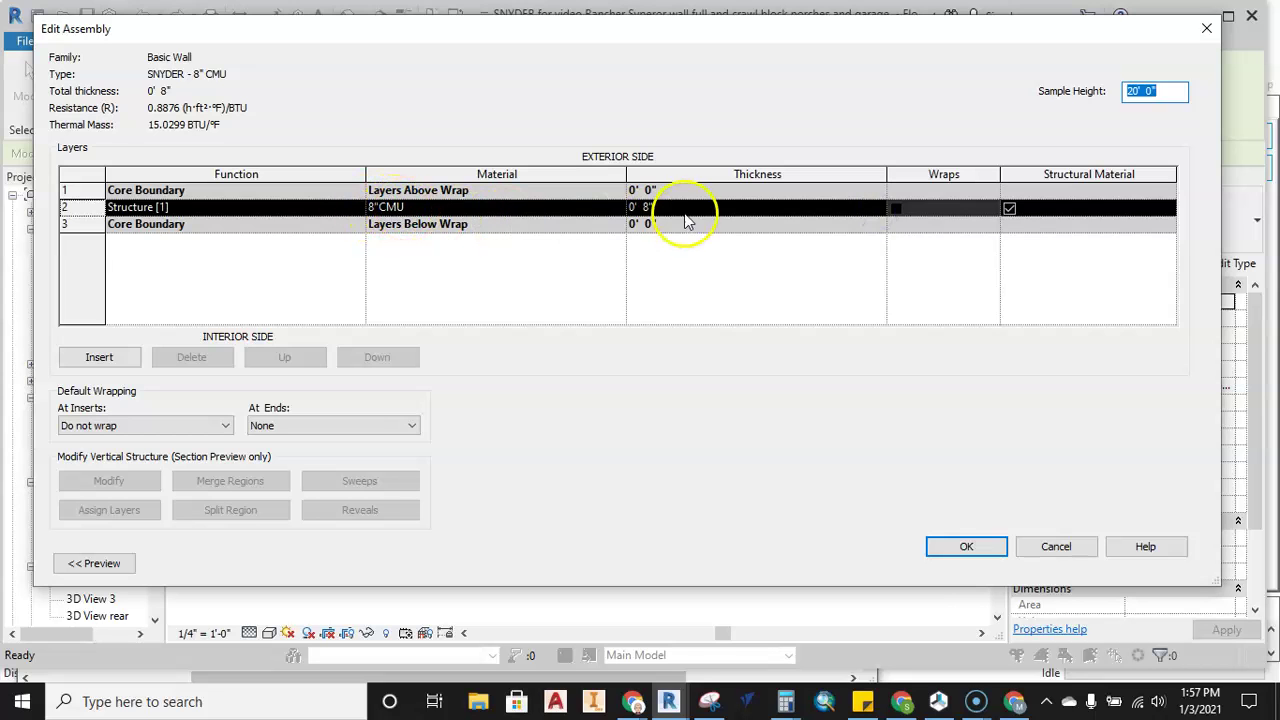
{"action": "left_click", "coordinate": [1057, 546]}
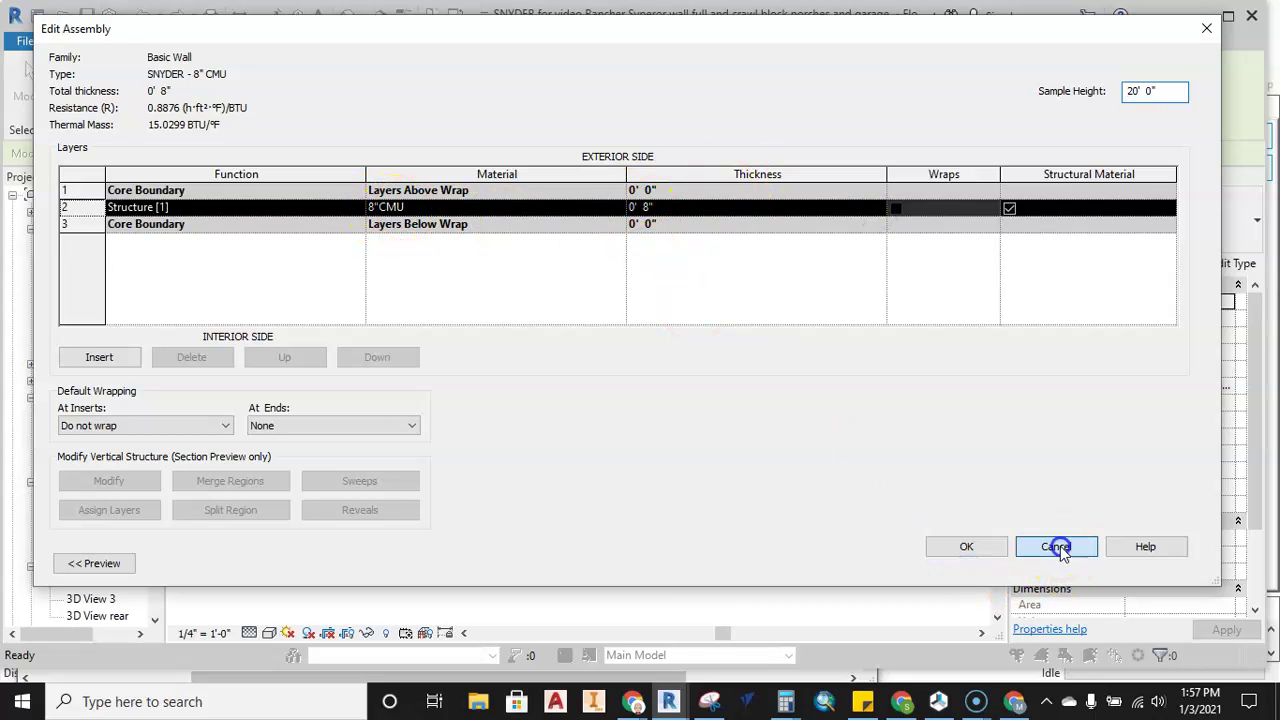
{"action": "left_click", "coordinate": [1066, 563]}
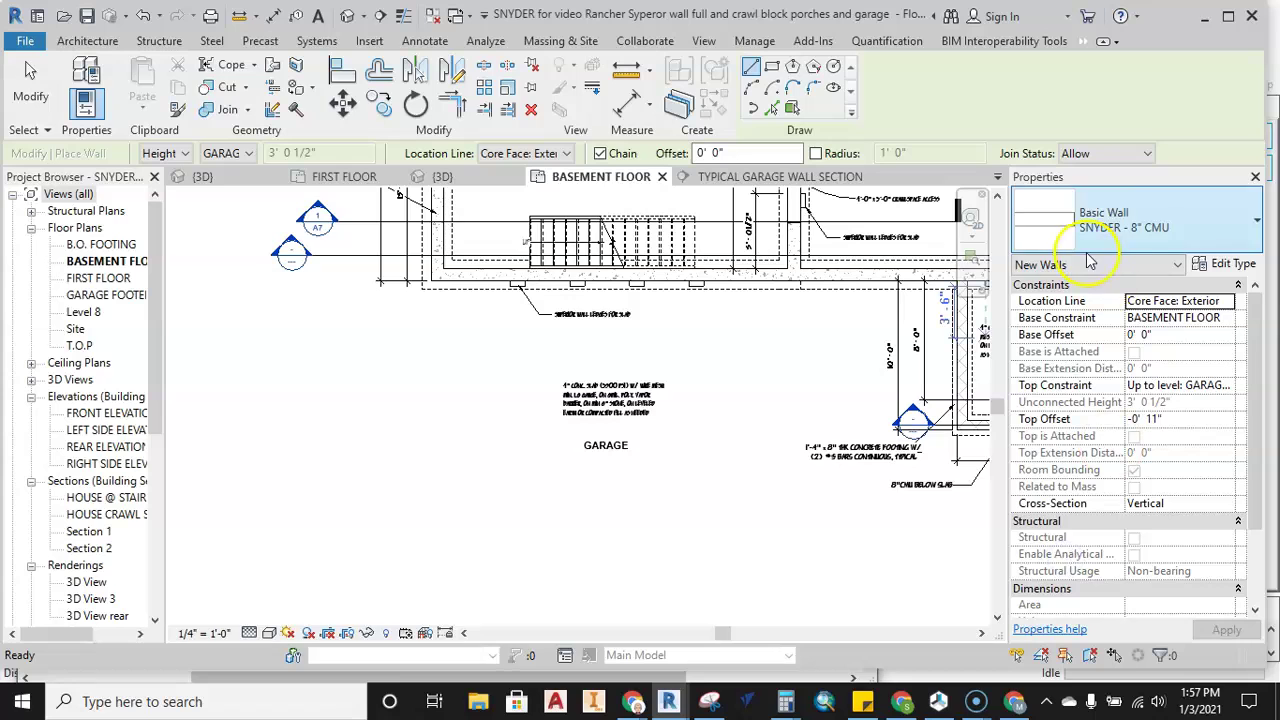
Look through the available wall types for the CMU, concrete footer and SNYDER basic walls
{"action": "left_click", "coordinate": [1190, 240]}
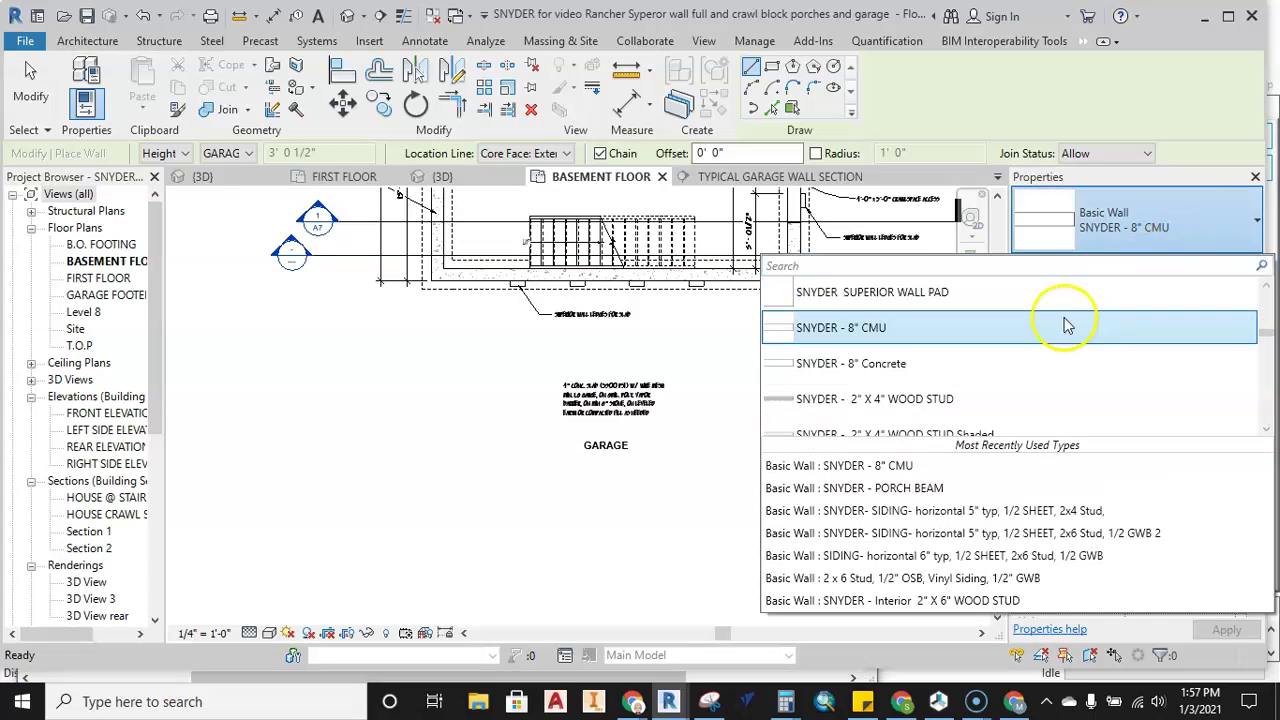
{"action": "scroll", "coordinate": [908, 343], "scroll_direction": "up", "scroll_amount": 5}
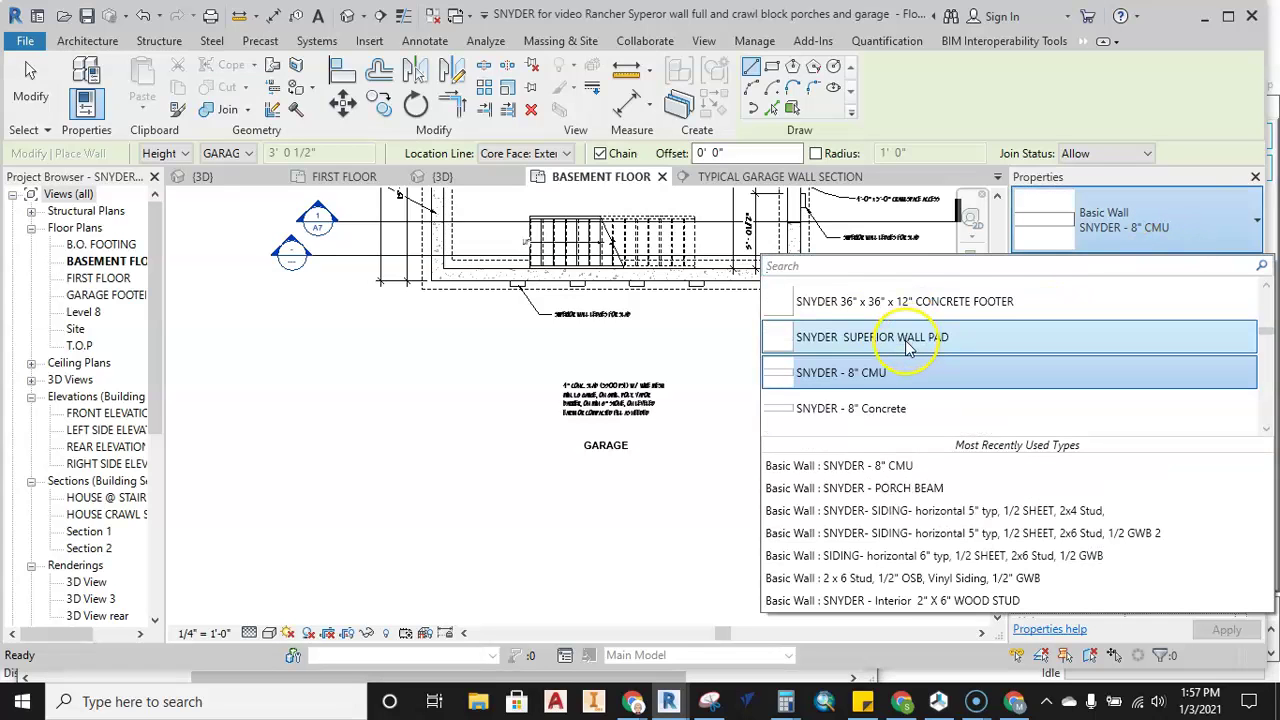
{"action": "scroll", "coordinate": [908, 343], "scroll_direction": "down", "scroll_amount": 6}
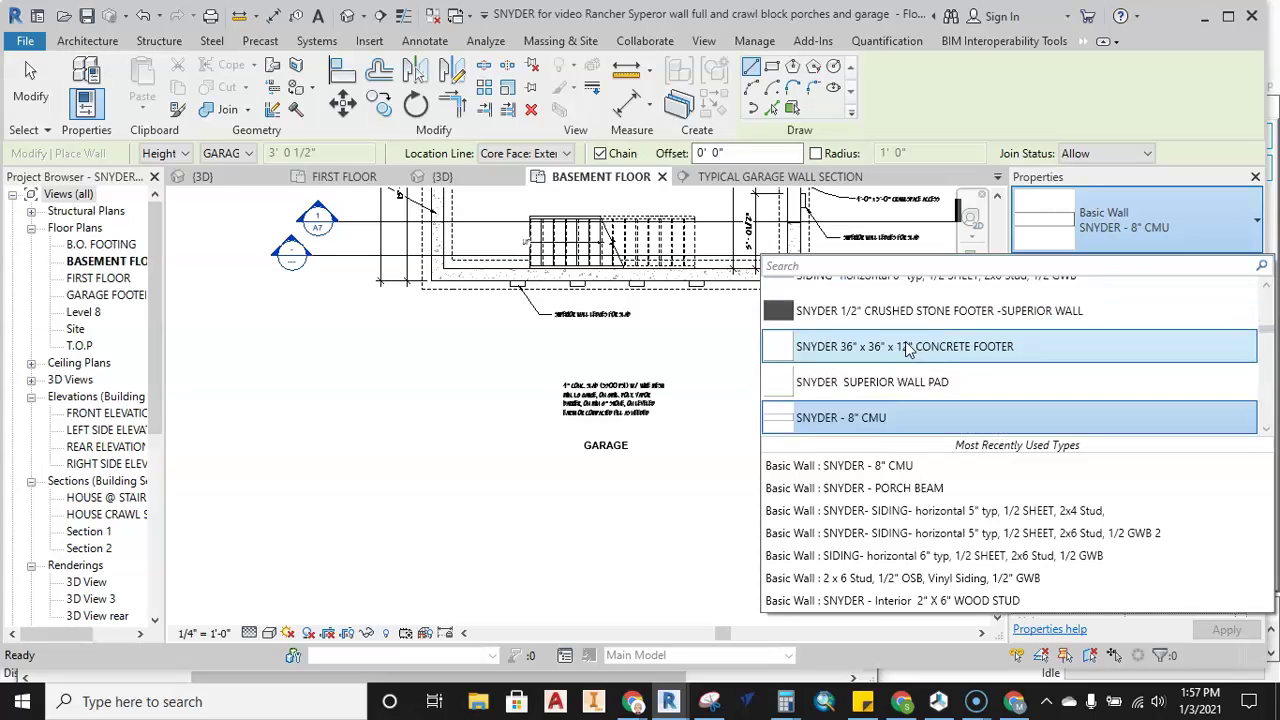
{"action": "scroll", "coordinate": [905, 343], "scroll_direction": "down", "scroll_amount": 8}
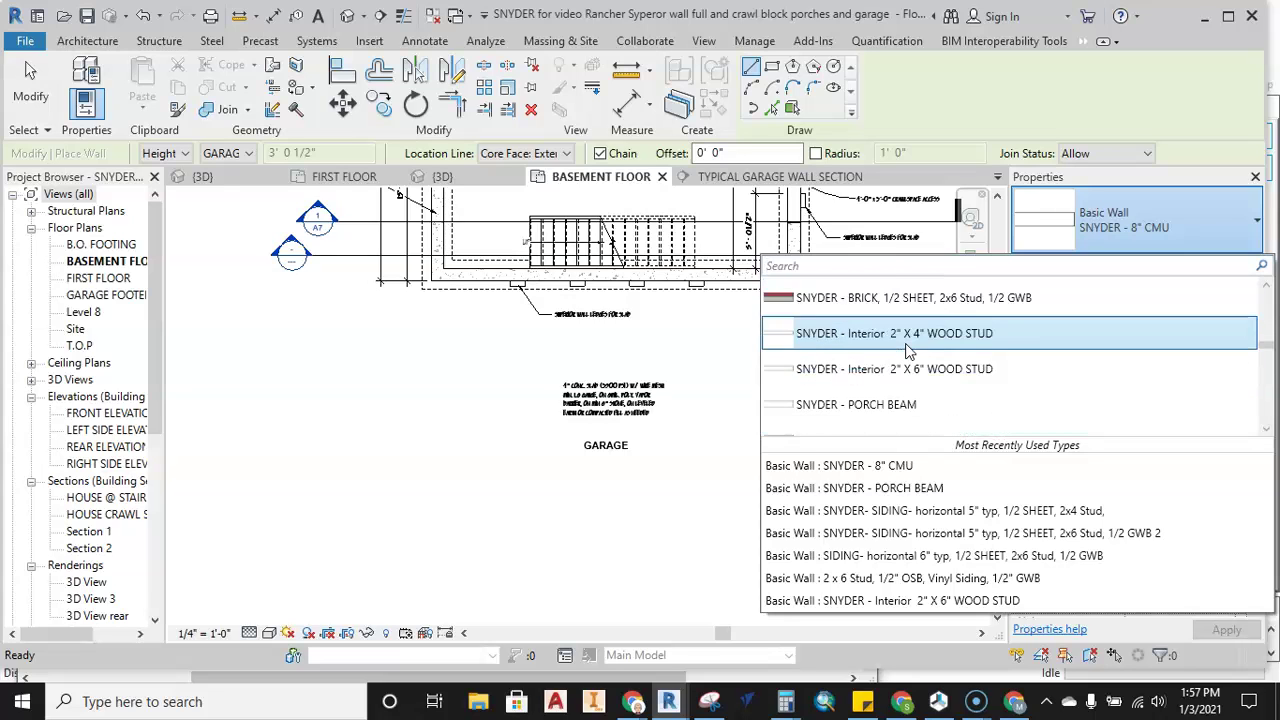
{"action": "scroll", "coordinate": [812, 357], "scroll_direction": "up", "scroll_amount": 8}
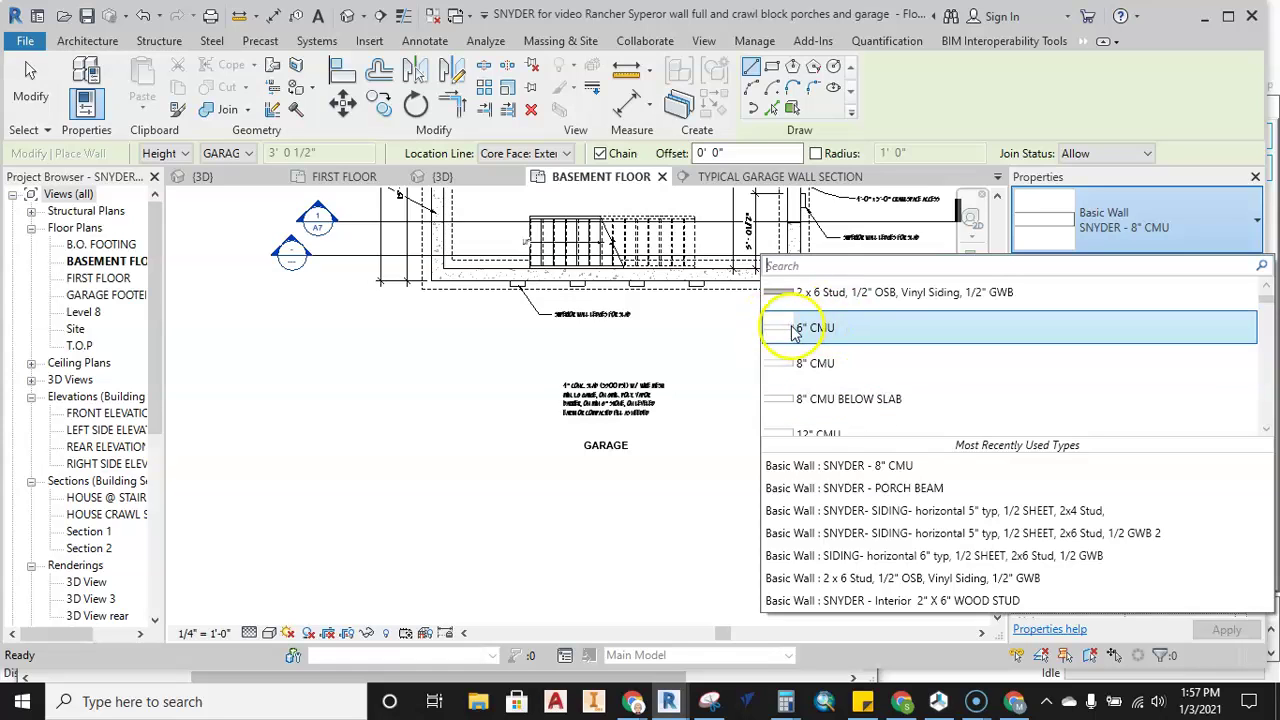
{"action": "scroll", "coordinate": [940, 336], "scroll_direction": "down", "scroll_amount": 3}
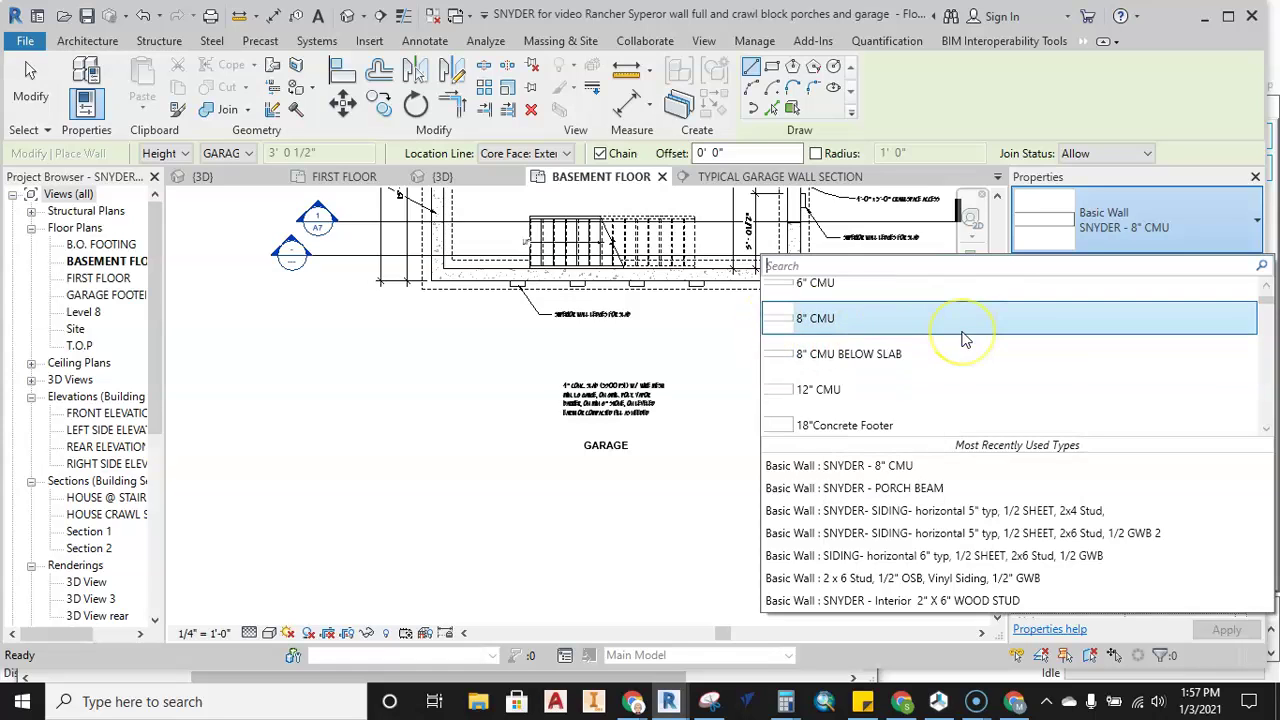
{"action": "scroll", "coordinate": [962, 340], "scroll_direction": "down", "scroll_amount": 1}
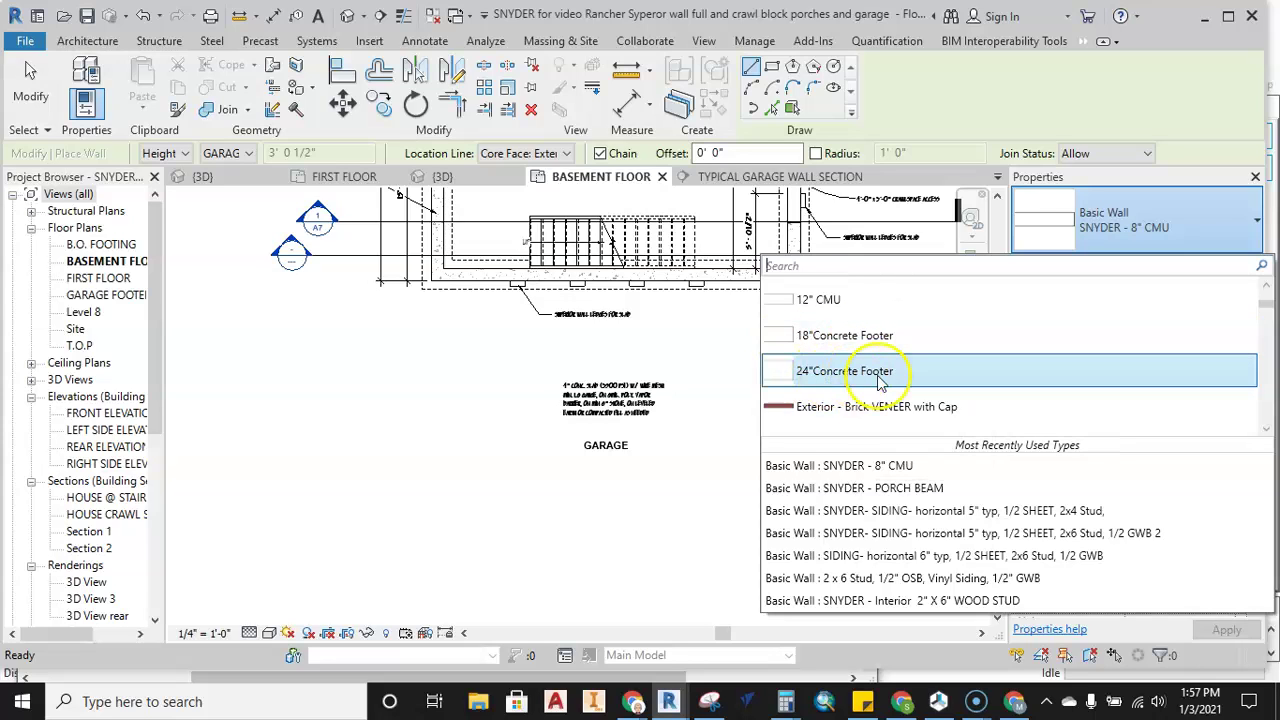
{"action": "scroll", "coordinate": [860, 372], "scroll_direction": "up", "scroll_amount": 1}
{"action": "scroll", "coordinate": [925, 382], "scroll_direction": "down", "scroll_amount": 10}
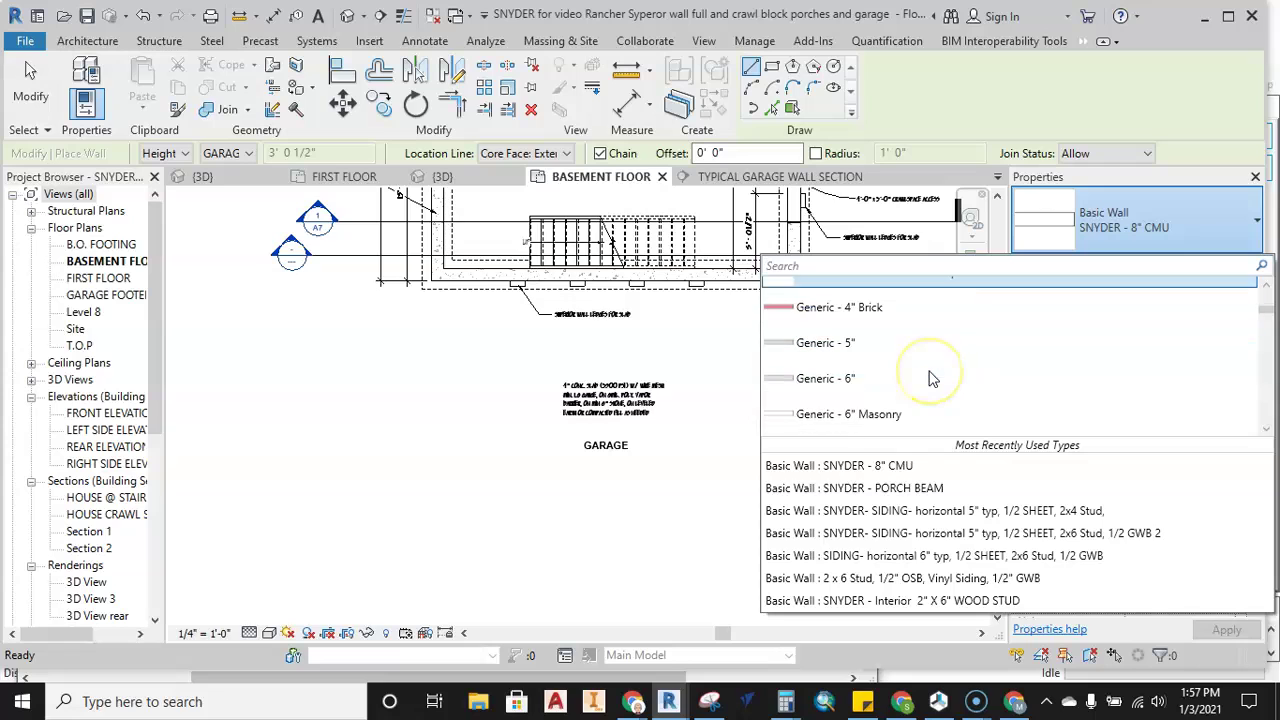
{"action": "scroll", "coordinate": [930, 378], "scroll_direction": "down", "scroll_amount": 9}
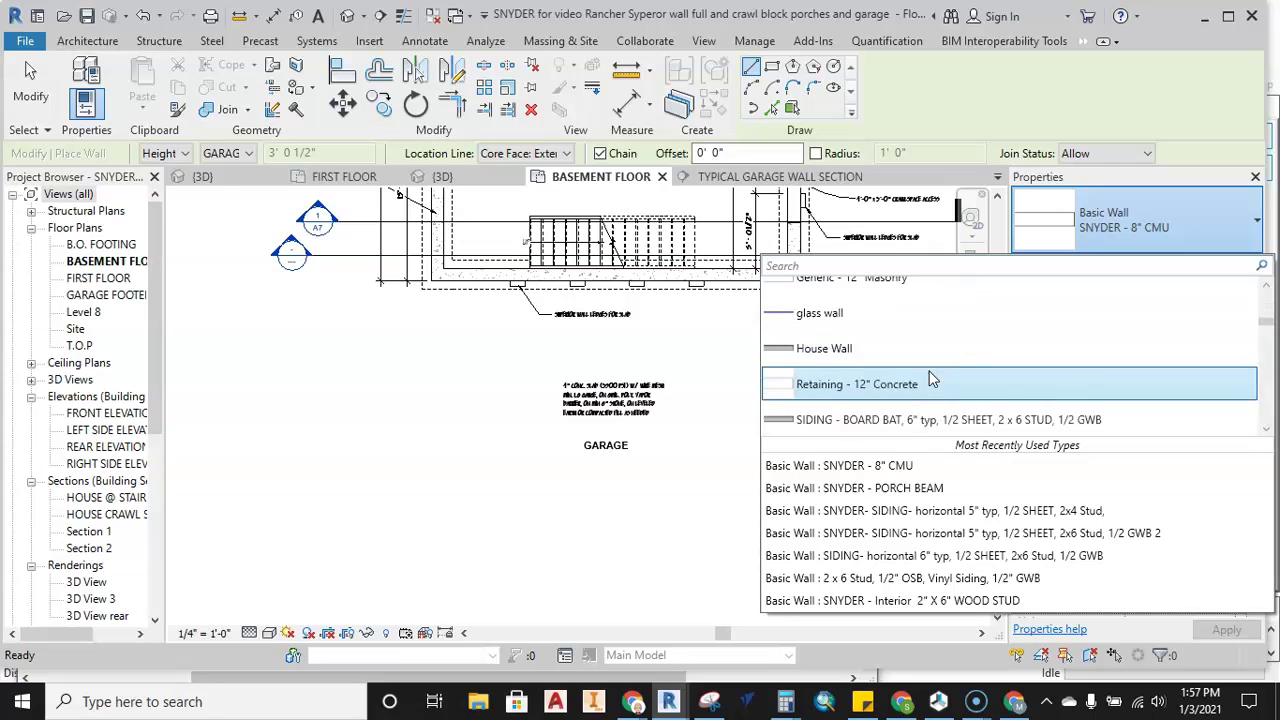
{"action": "scroll", "coordinate": [930, 378], "scroll_direction": "down", "scroll_amount": 5}
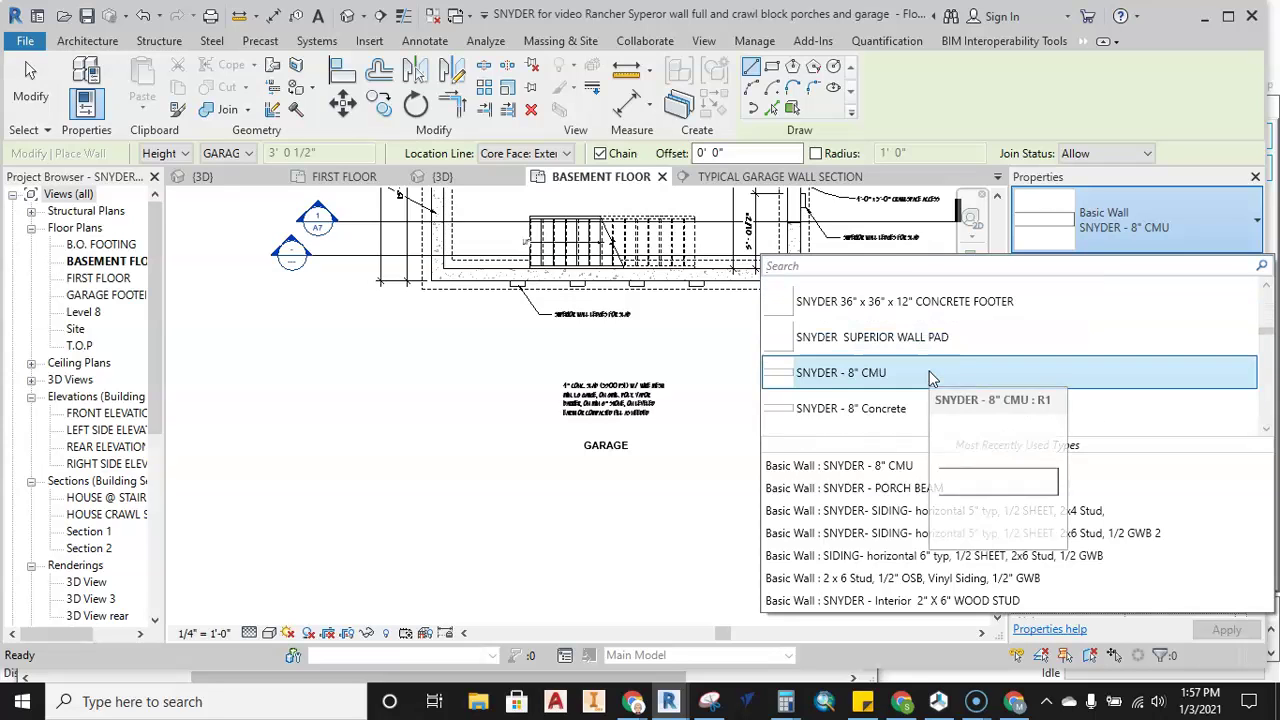
{"action": "scroll", "coordinate": [973, 357], "scroll_direction": "down", "scroll_amount": 4}
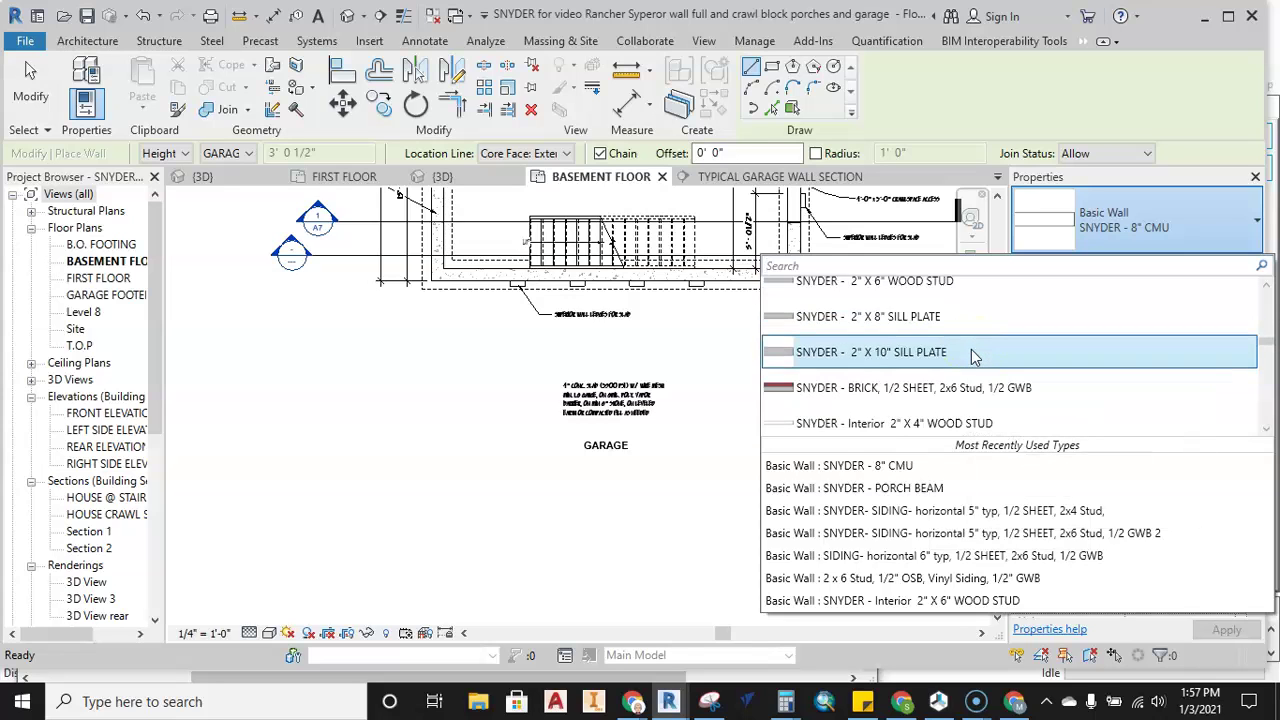
{"action": "scroll", "coordinate": [1100, 340], "scroll_direction": "down", "scroll_amount": 3}
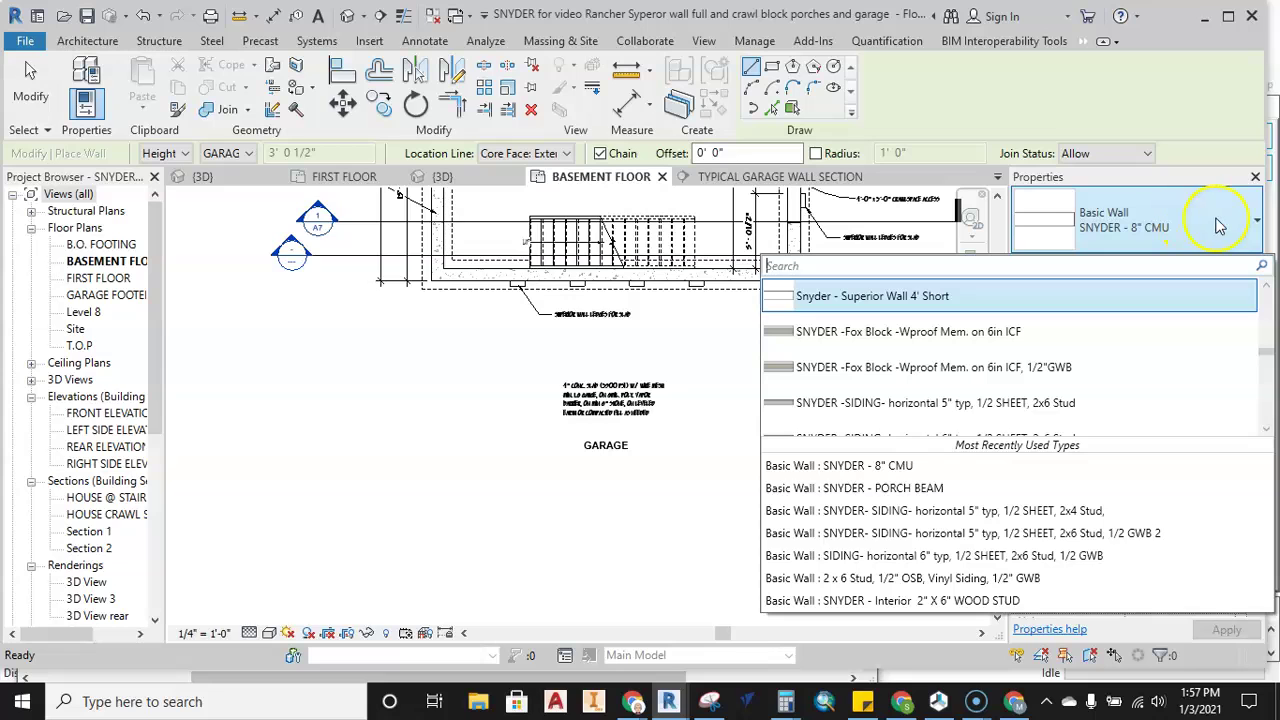
{"action": "left_click", "coordinate": [375, 520]}
{"action": "left_click", "coordinate": [368, 523]}
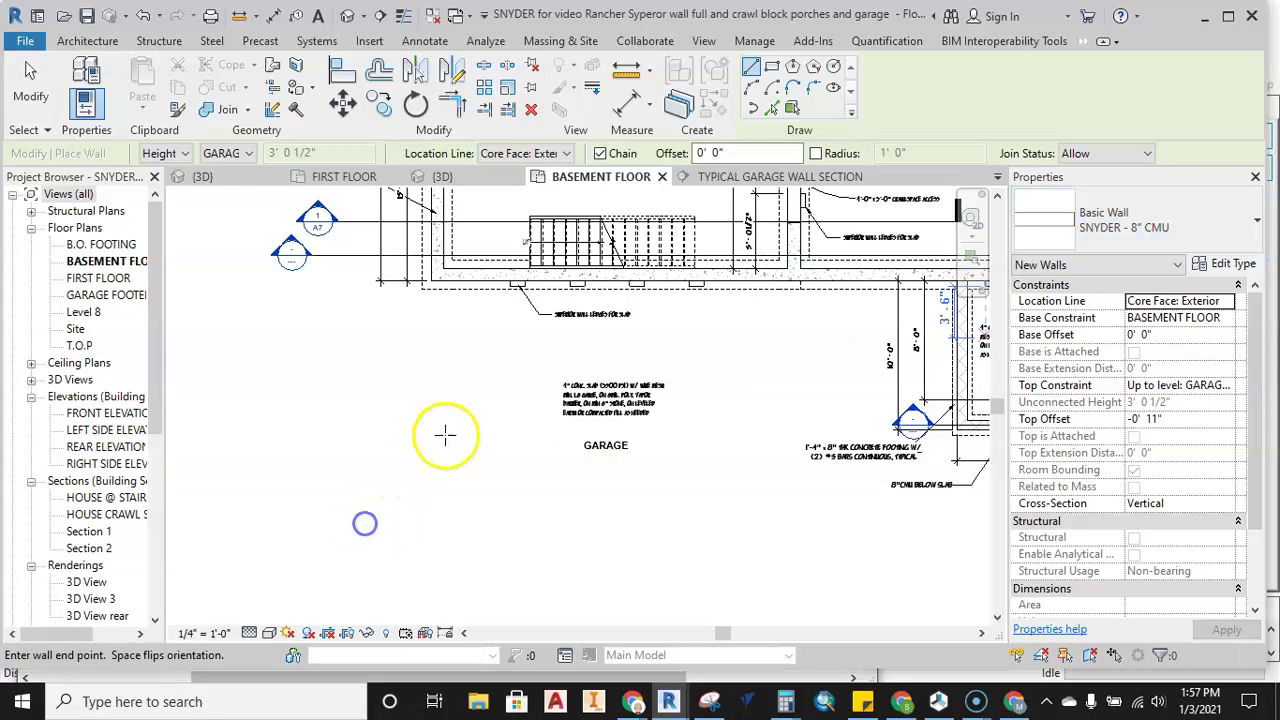
{"action": "key", "text": "Escape"}
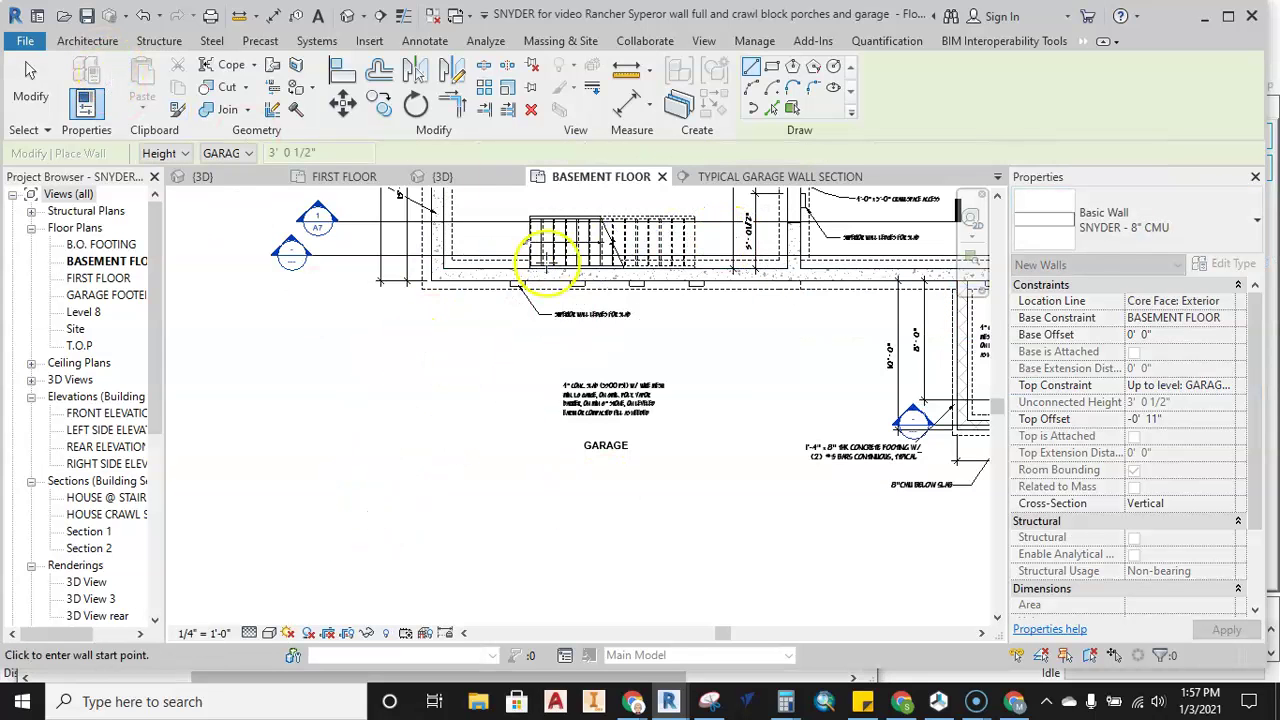
Start a new architectural wall using the stacked wall type SNYDER - 6"CMU SLAB LEDGE, 8" CMU, 16" Concrete Footer
{"action": "left_click", "coordinate": [87, 42]}
{"action": "left_click", "coordinate": [80, 82]}
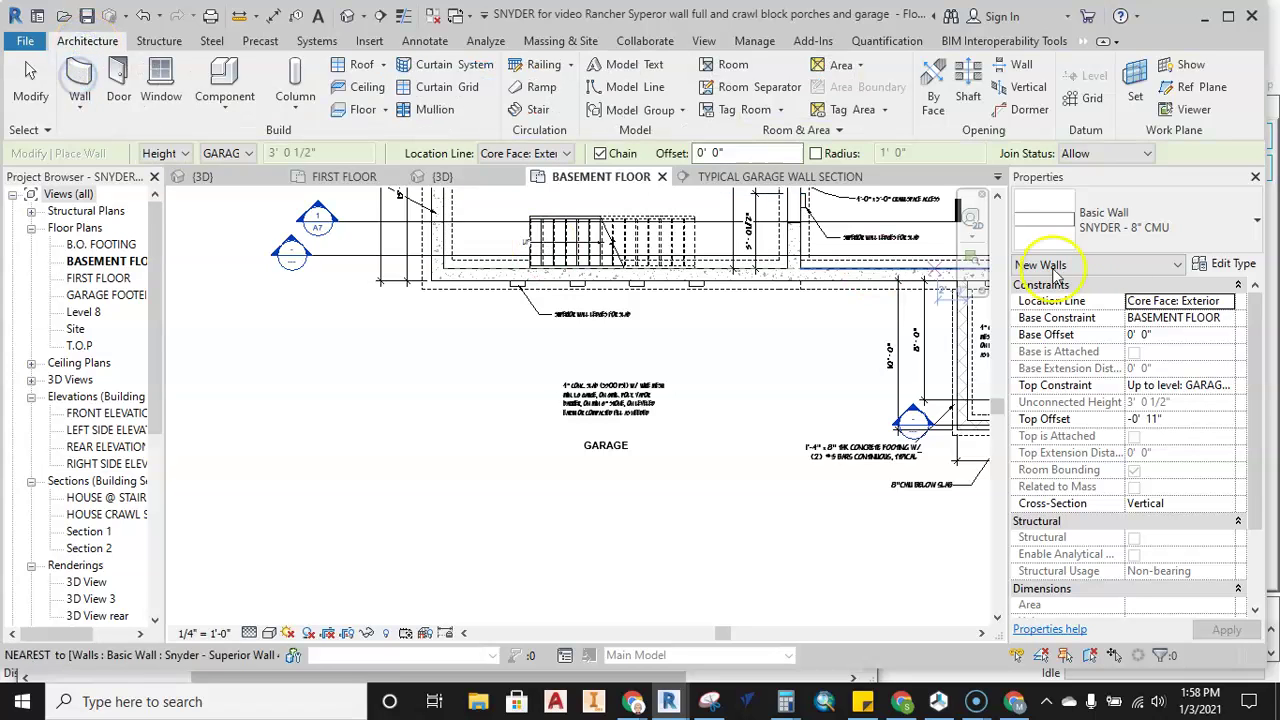
{"action": "left_click", "coordinate": [1135, 222]}
{"action": "scroll", "coordinate": [1017, 371], "scroll_direction": "down", "scroll_amount": 15}
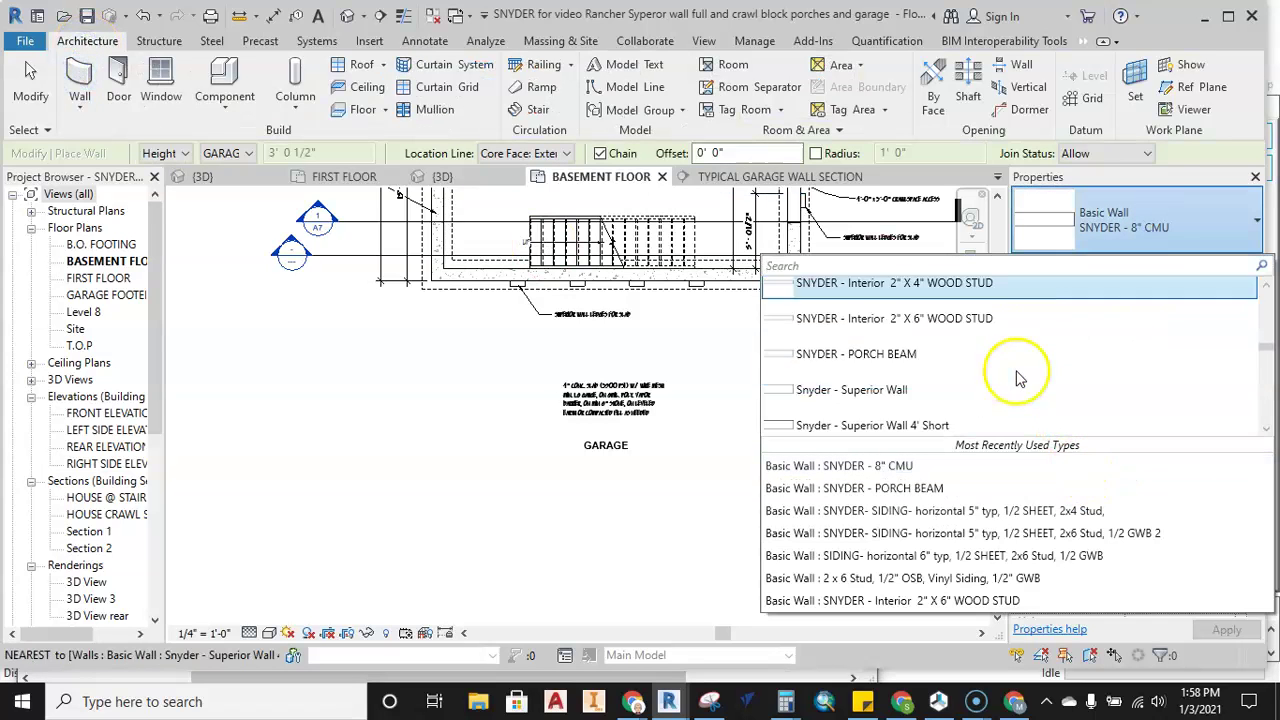
{"action": "scroll", "coordinate": [1008, 378], "scroll_direction": "down", "scroll_amount": 5}
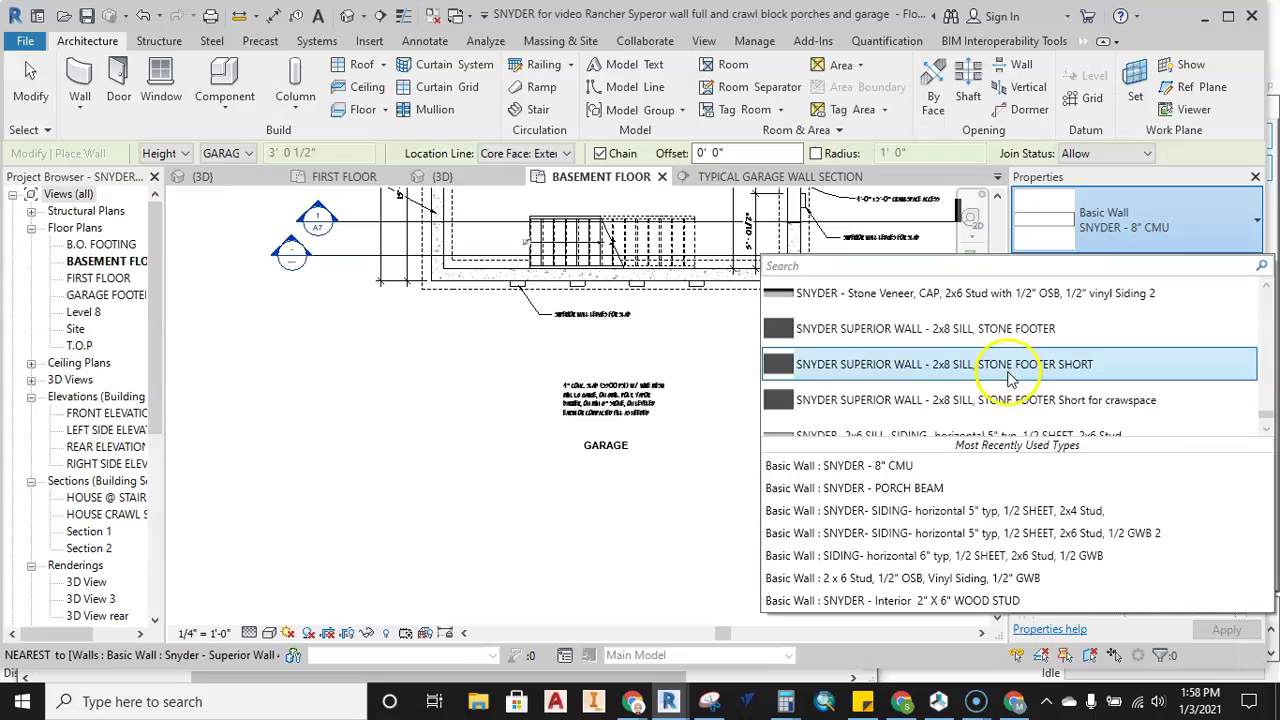
{"action": "scroll", "coordinate": [909, 420], "scroll_direction": "up", "scroll_amount": 6}
{"action": "scroll", "coordinate": [915, 400], "scroll_direction": "down", "scroll_amount": 5}
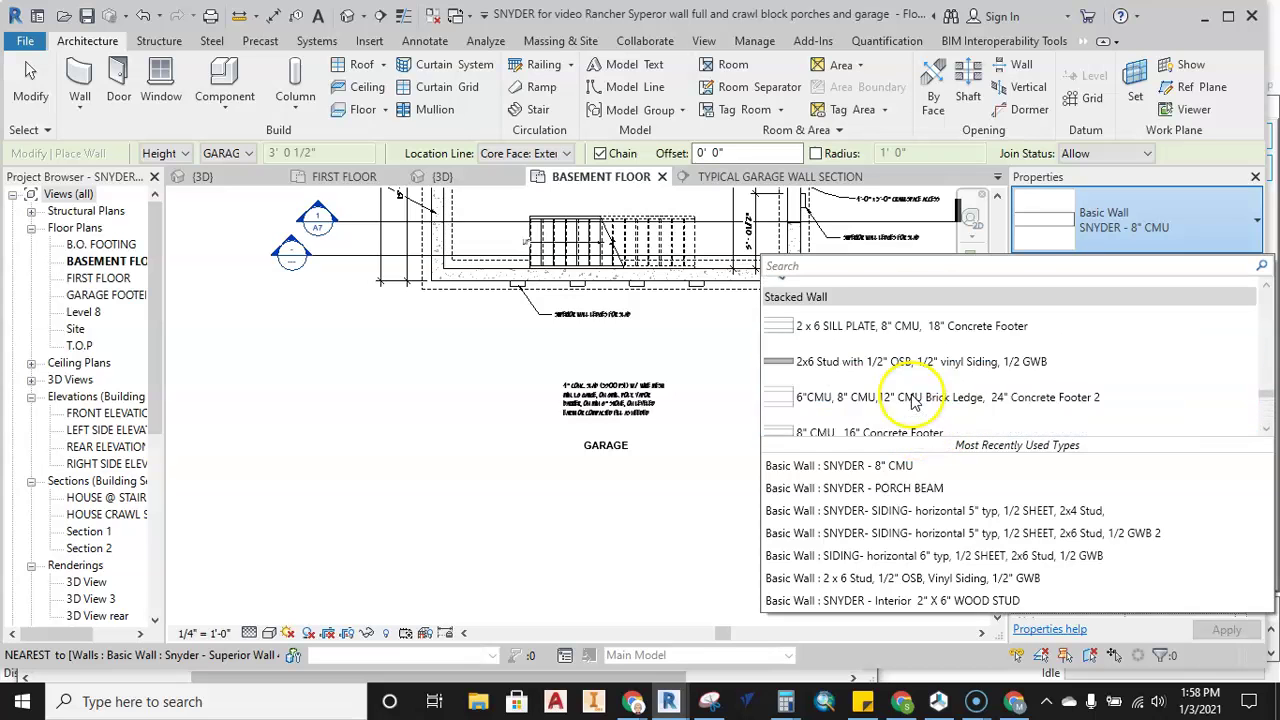
{"action": "scroll", "coordinate": [863, 370], "scroll_direction": "up", "scroll_amount": 2}
{"action": "scroll", "coordinate": [975, 385], "scroll_direction": "down", "scroll_amount": 3}
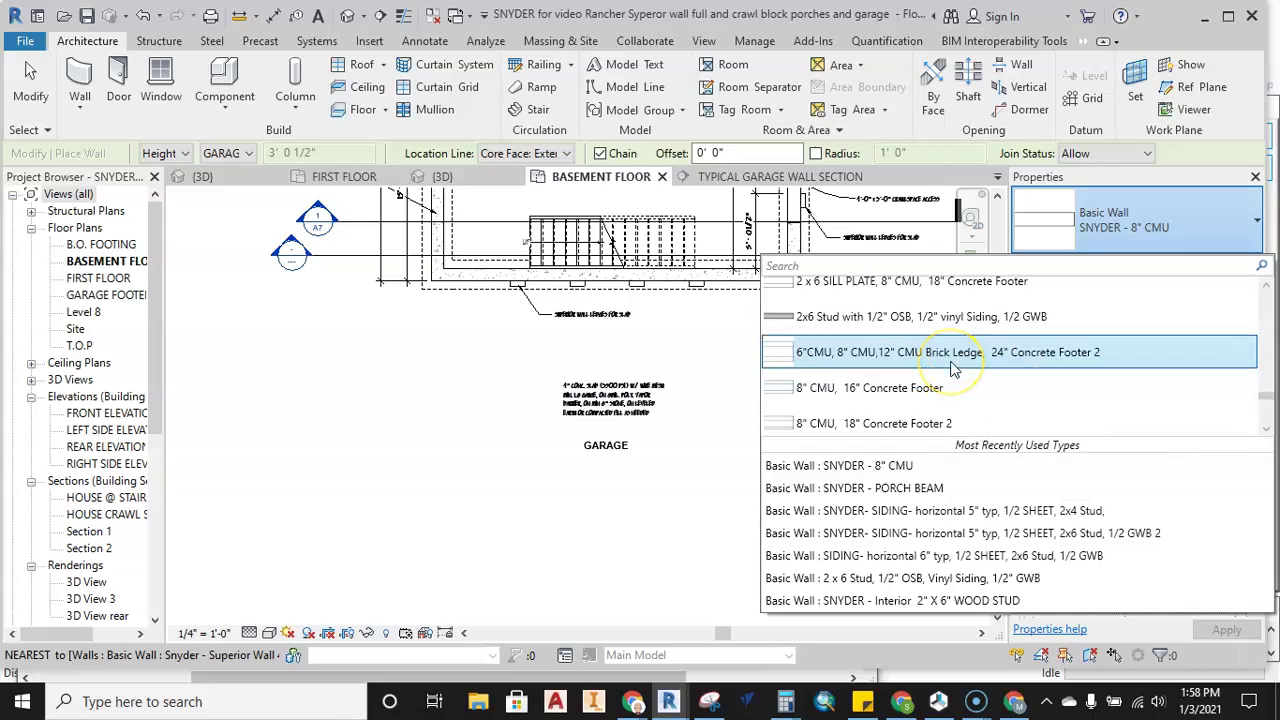
{"action": "scroll", "coordinate": [953, 368], "scroll_direction": "down", "scroll_amount": 1}
{"action": "mouse_move", "coordinate": [828, 312]}
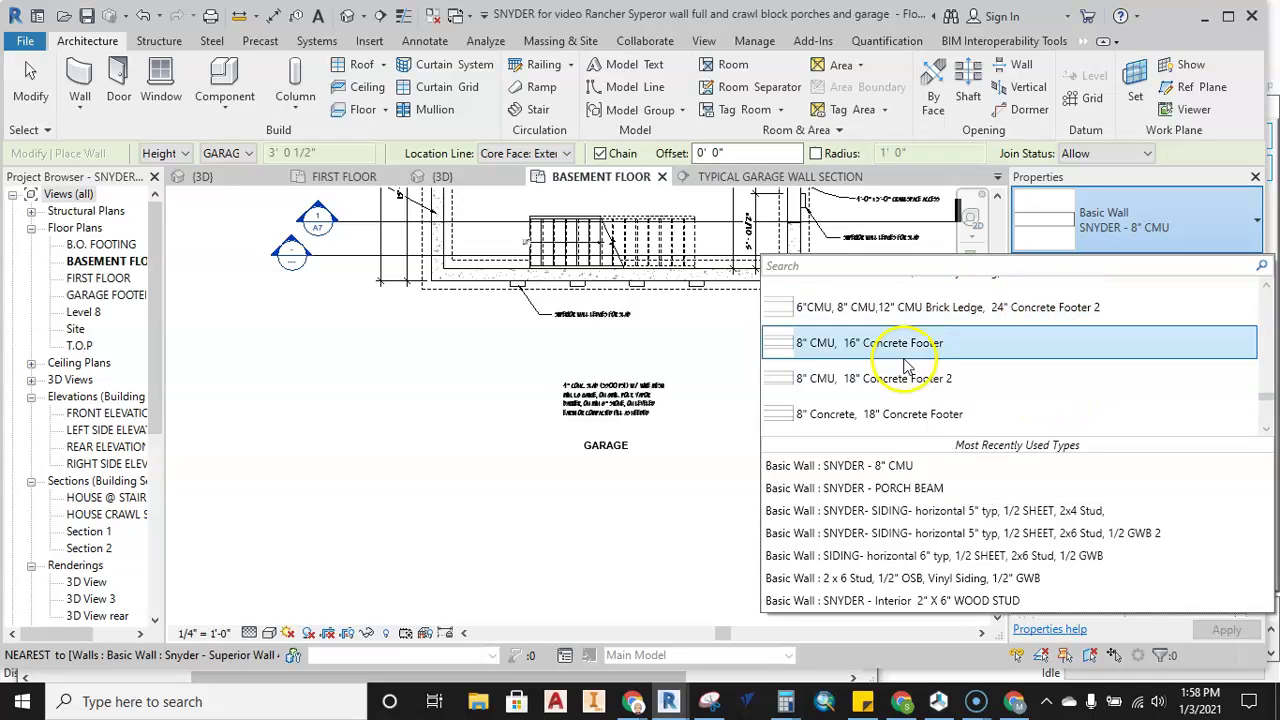
{"action": "scroll", "coordinate": [895, 367], "scroll_direction": "up", "scroll_amount": 1}
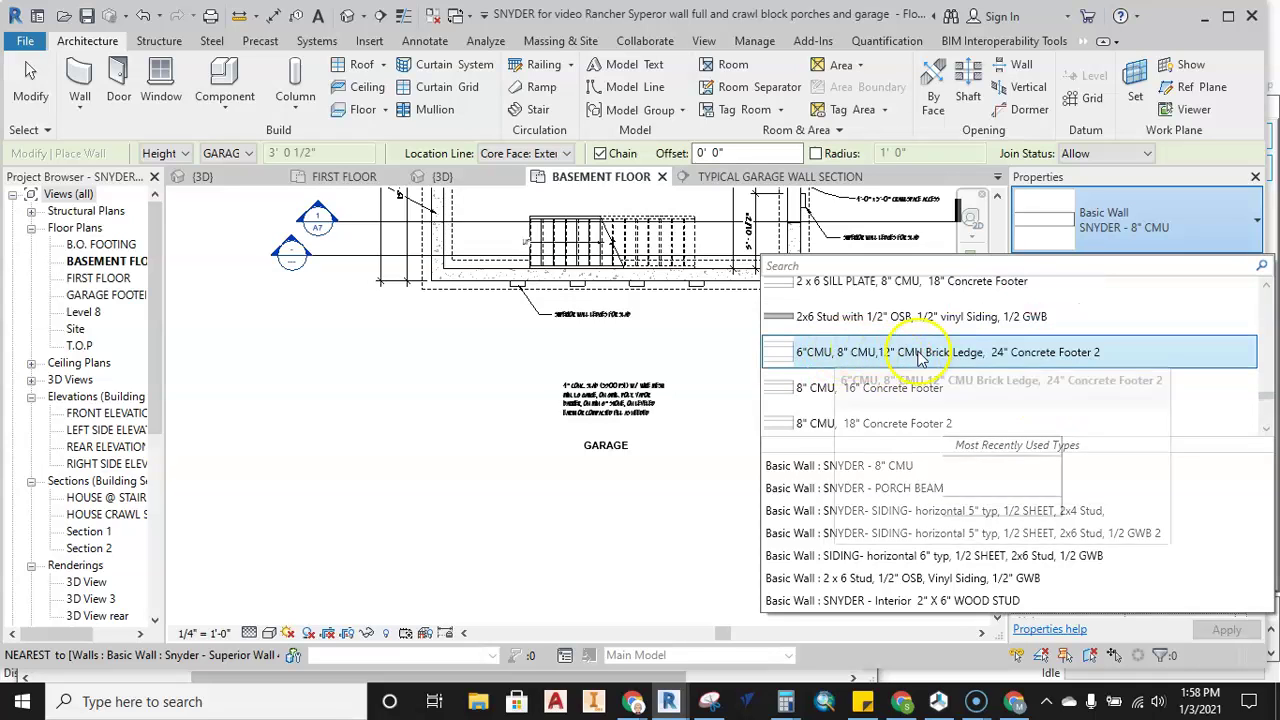
{"action": "scroll", "coordinate": [900, 365], "scroll_direction": "down", "scroll_amount": 3}
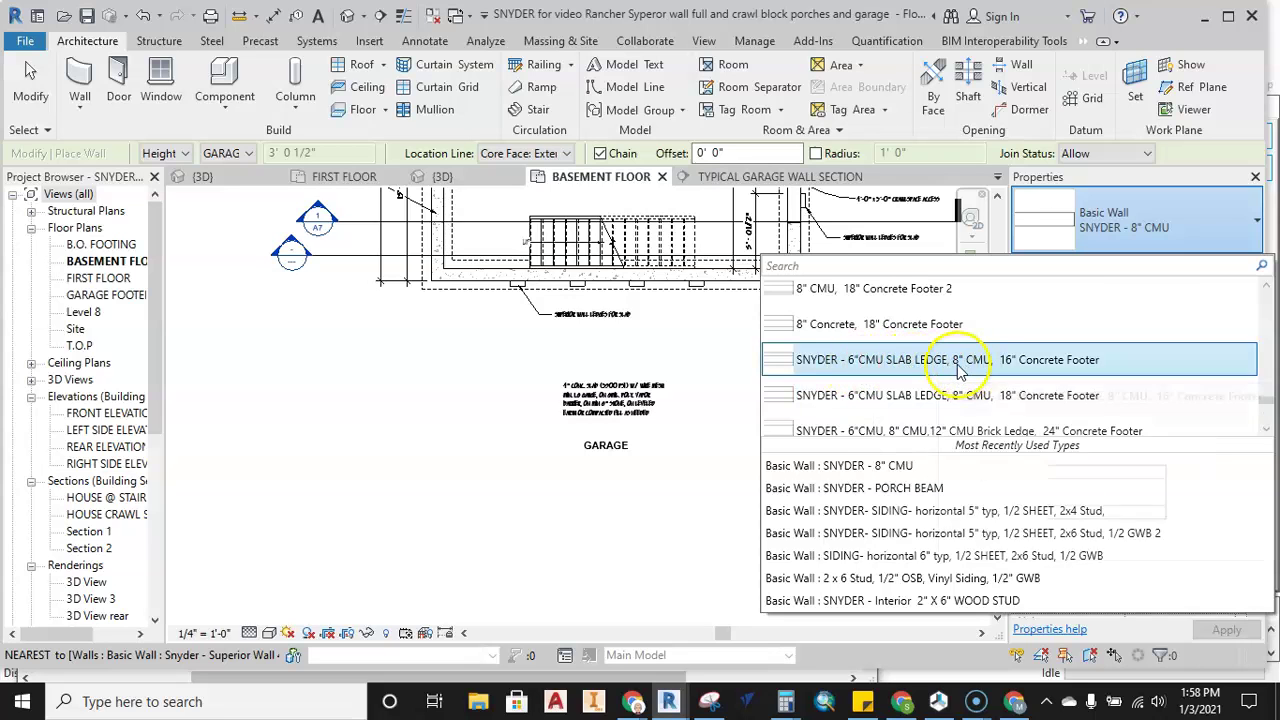
{"action": "left_click", "coordinate": [1065, 362]}
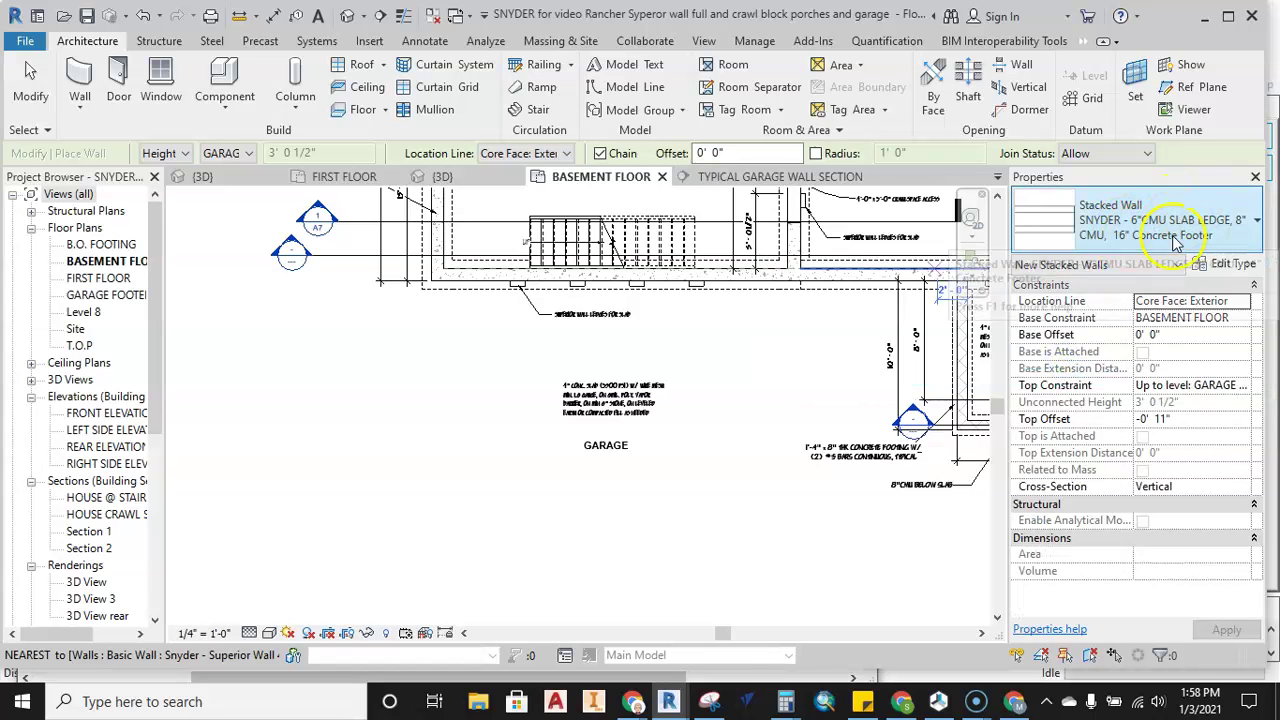
Open the stacked wall type's structure and show its section preview to examine the CMU and footer components
{"action": "left_click", "coordinate": [1222, 264]}
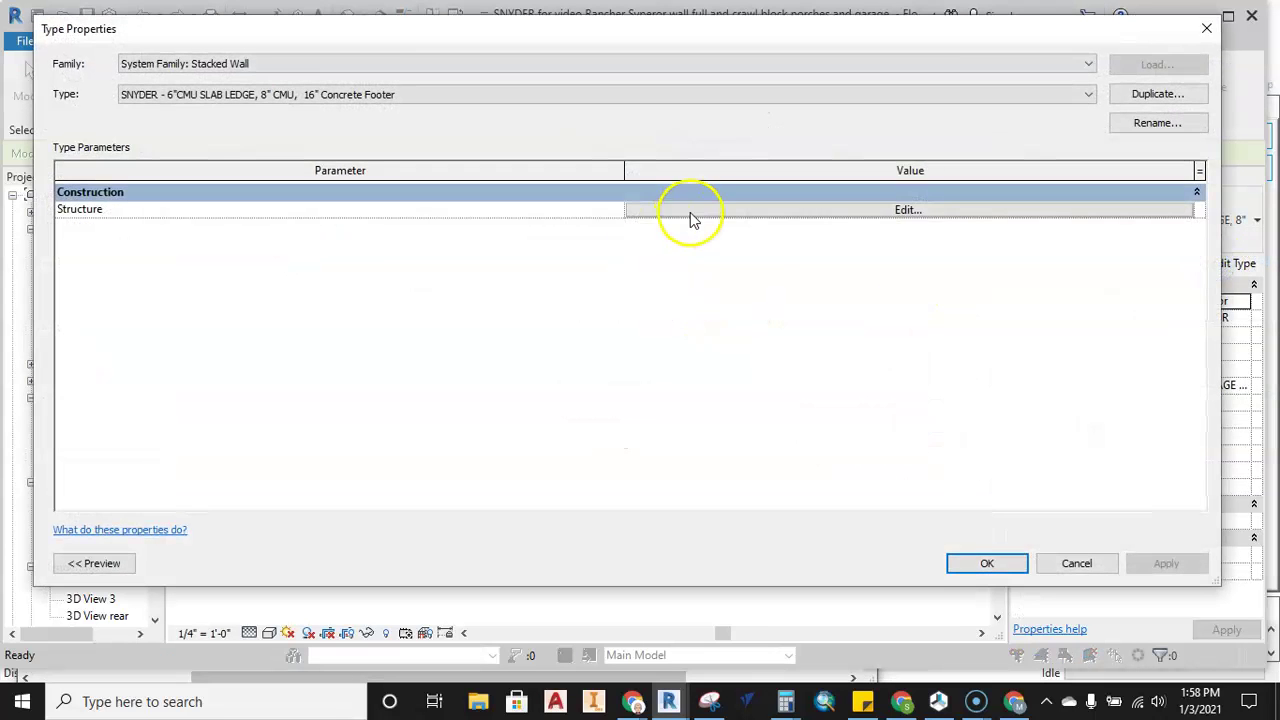
{"action": "left_click", "coordinate": [693, 212]}
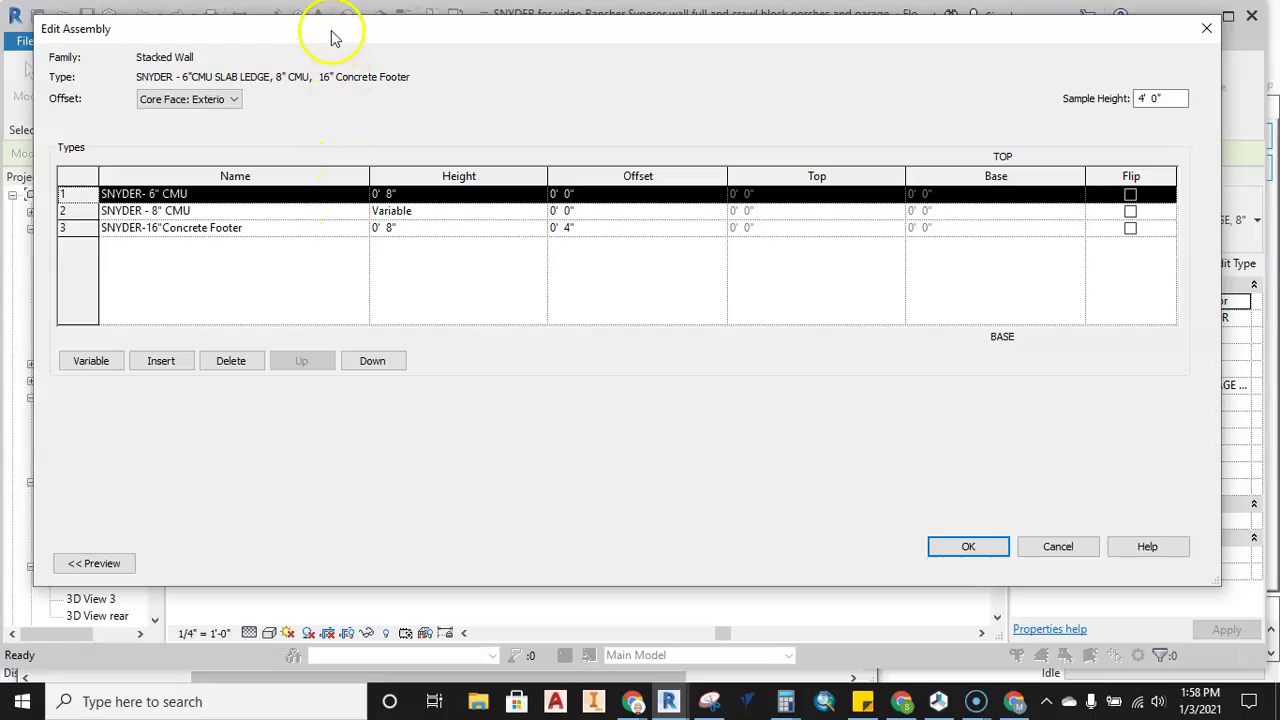
{"action": "left_click_drag", "start_coordinate": [335, 38], "coordinate": [364, 85]}
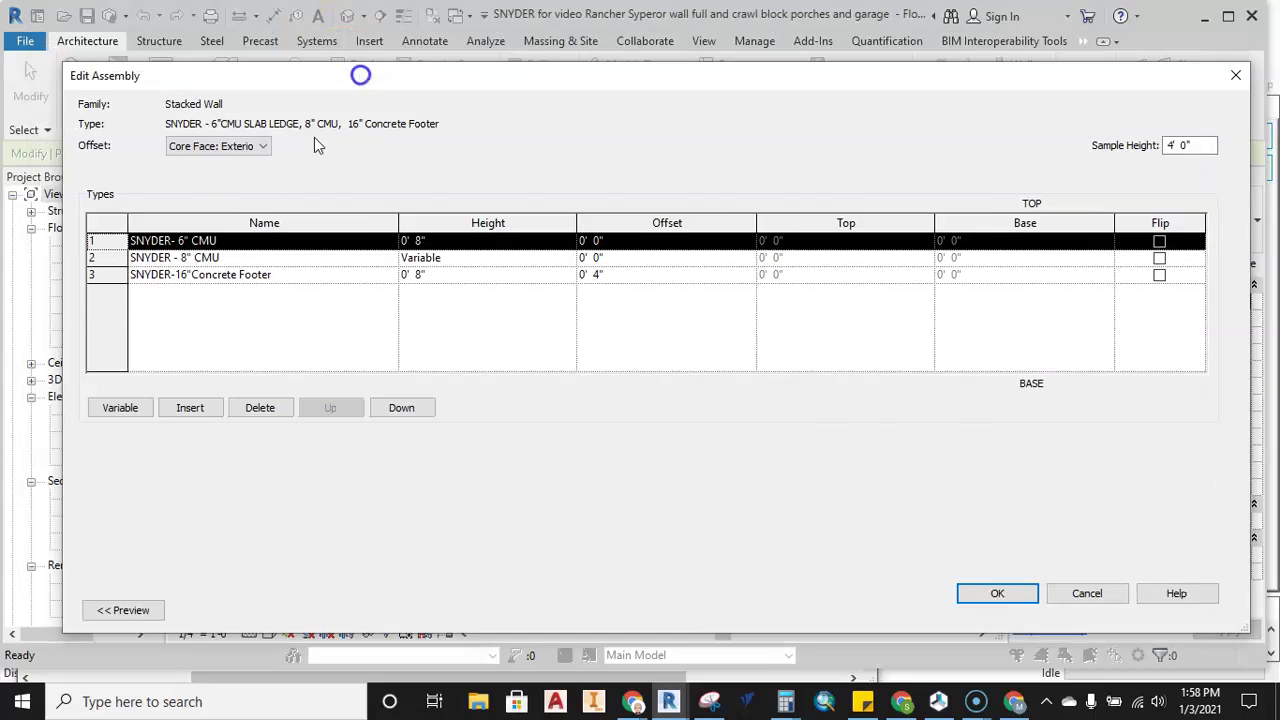
{"action": "left_click", "coordinate": [122, 610]}
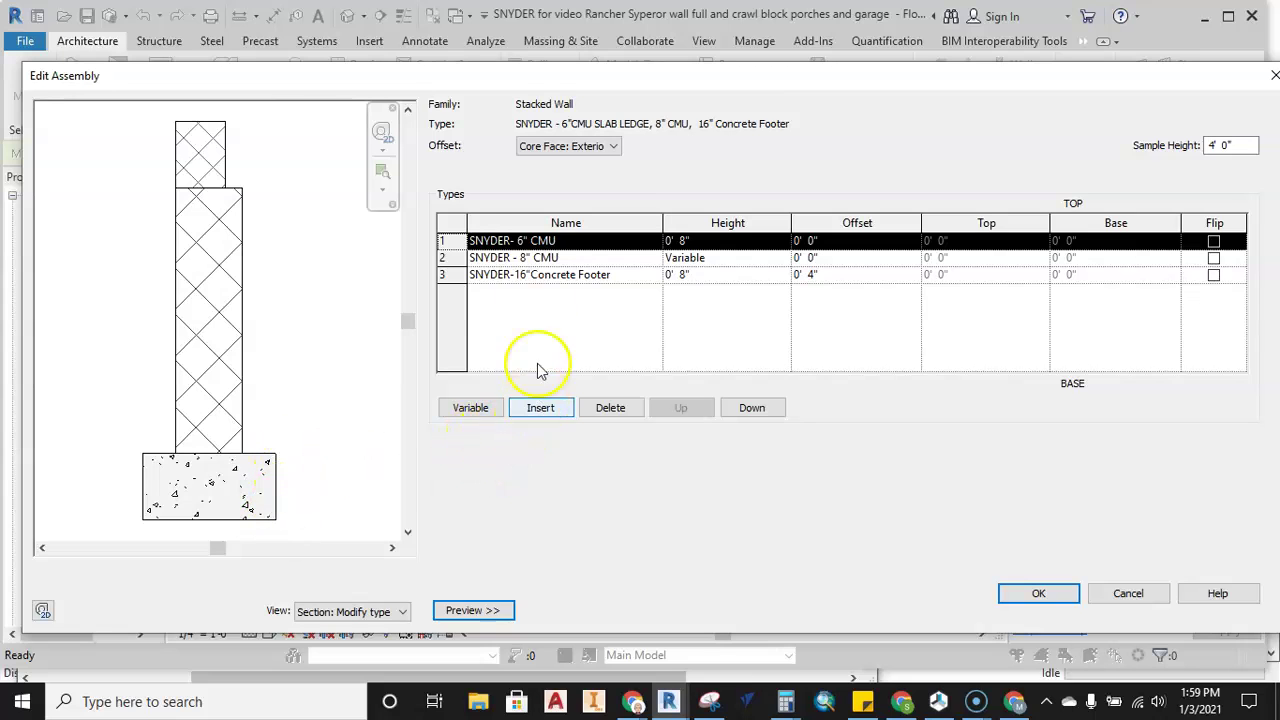
Insert an extra SNYDER- 6" CMU row at the top of the stacked wall assembly and delete it again
{"action": "left_click", "coordinate": [540, 409]}
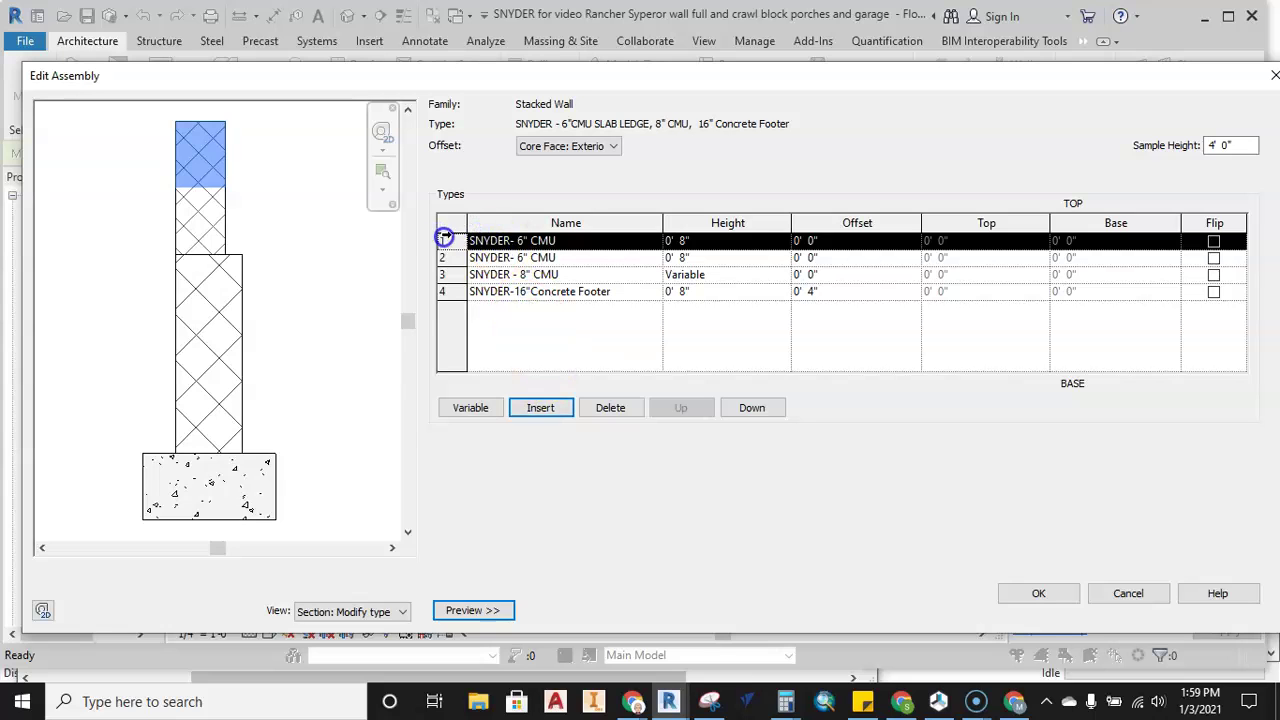
{"action": "left_click", "coordinate": [752, 408]}
{"action": "left_click", "coordinate": [444, 241]}
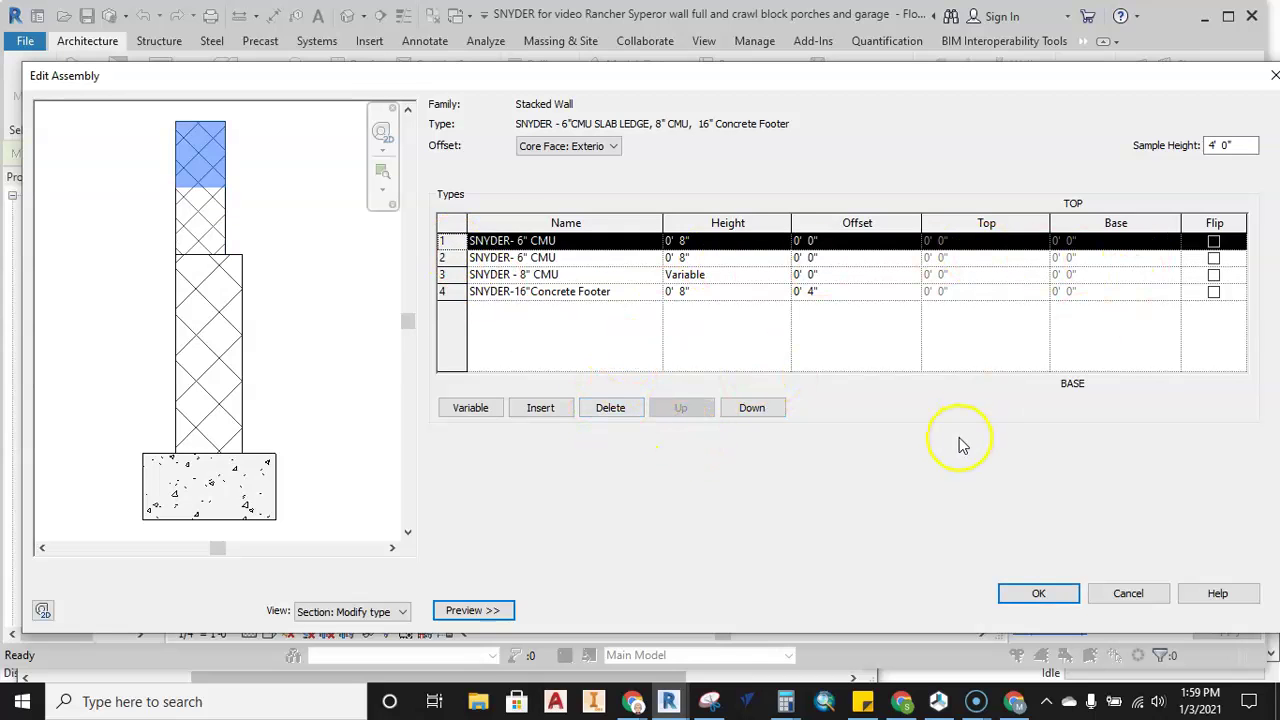
{"action": "left_click", "coordinate": [612, 407]}
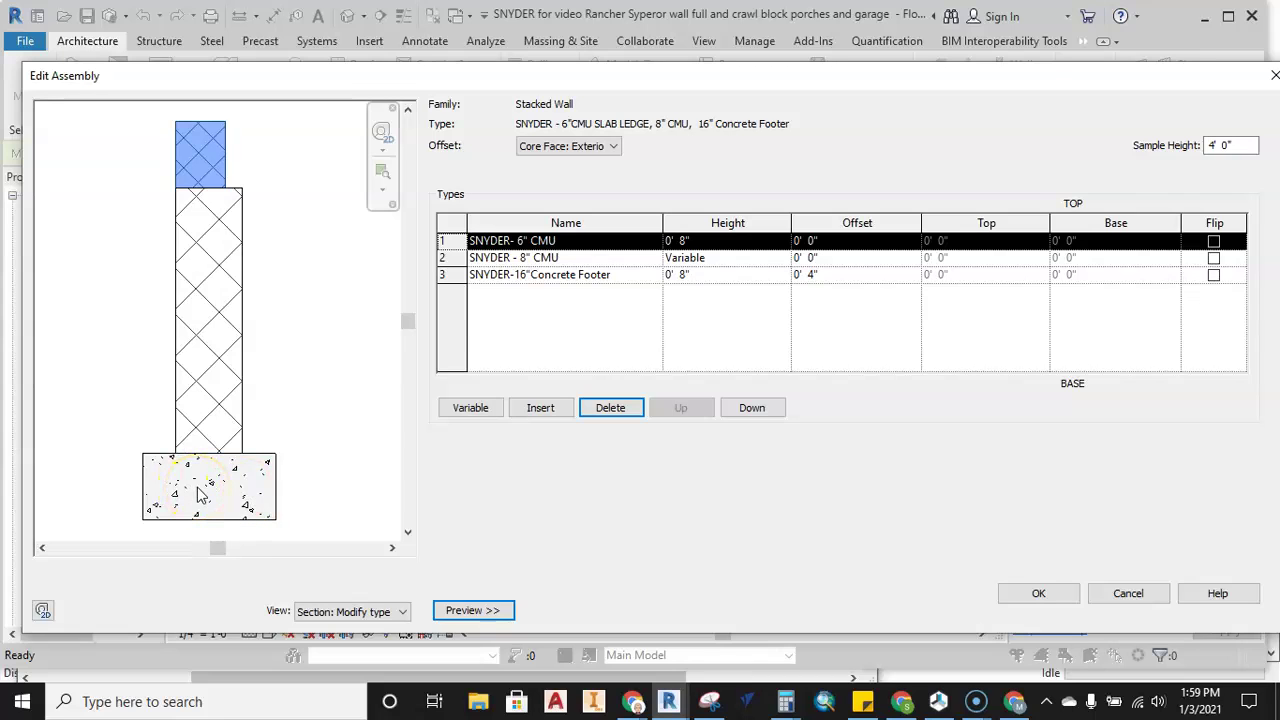
Check the SNYDER-16"Concrete Footer offset in the assembly and close the structure and type settings
{"action": "left_click", "coordinate": [815, 276]}
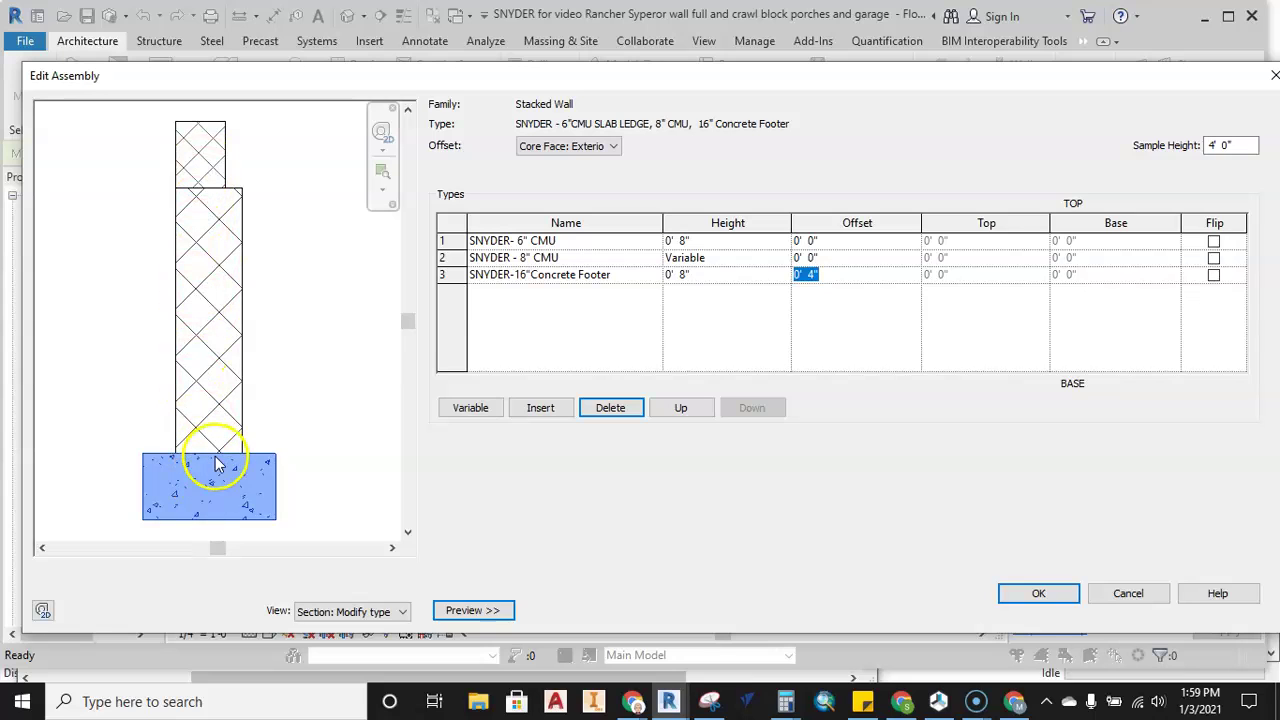
{"action": "left_click", "coordinate": [672, 291]}
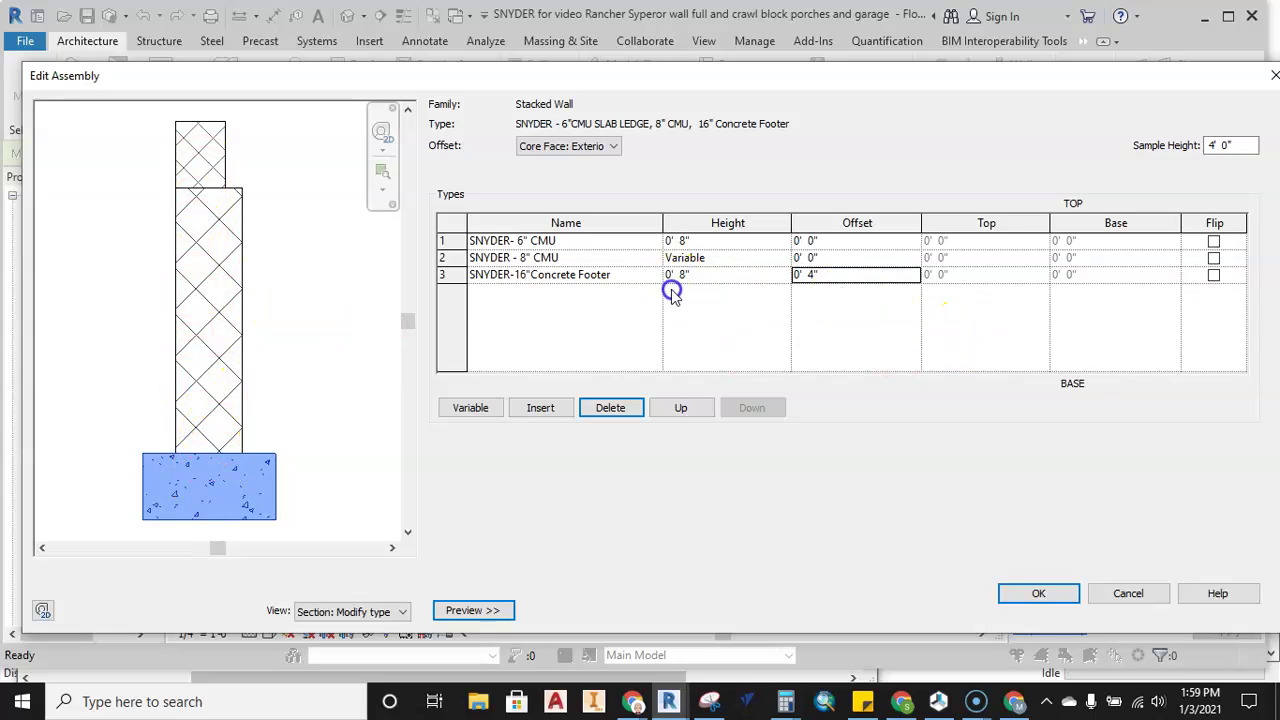
{"action": "left_click", "coordinate": [1040, 596]}
{"action": "left_click", "coordinate": [1100, 609]}
{"action": "left_click", "coordinate": [903, 609]}
Return to the TYPICAL GARAGE WALL SECTION view, end the wall command and examine the garage floor and frost footer levels
{"action": "middle_click_drag", "start_coordinate": [794, 326], "coordinate": [731, 347]}
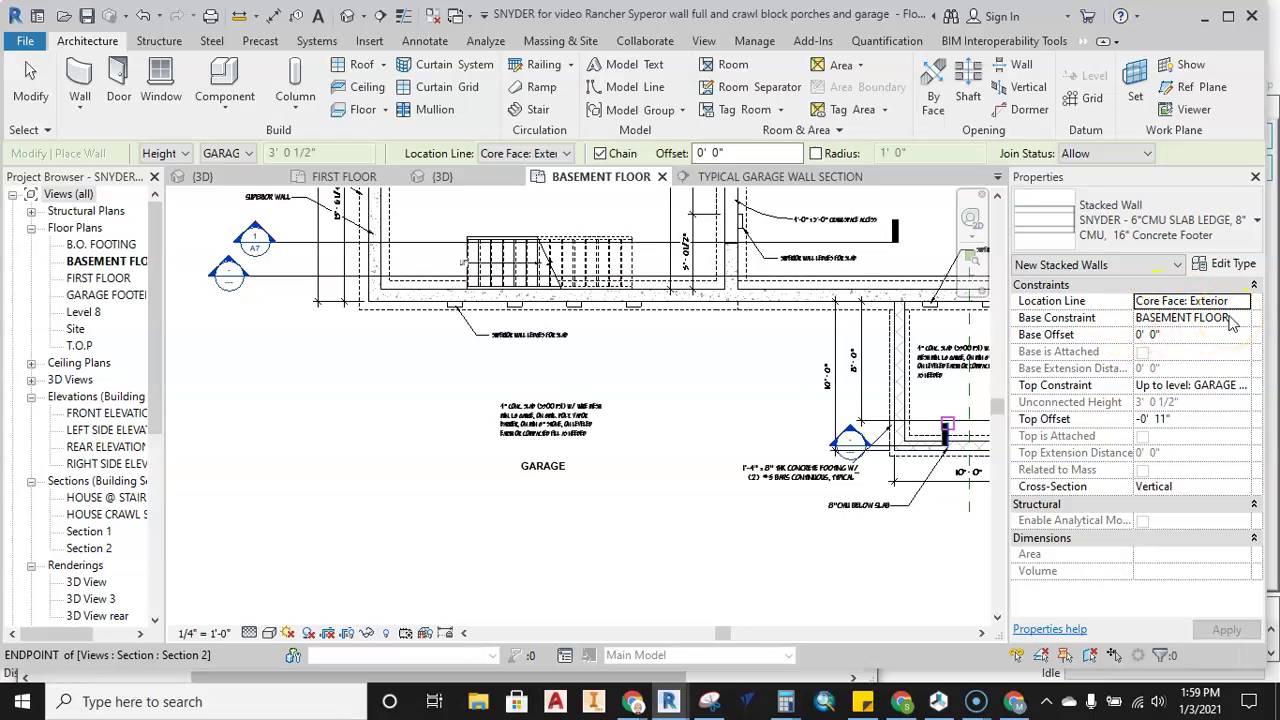
{"action": "left_click", "coordinate": [760, 177]}
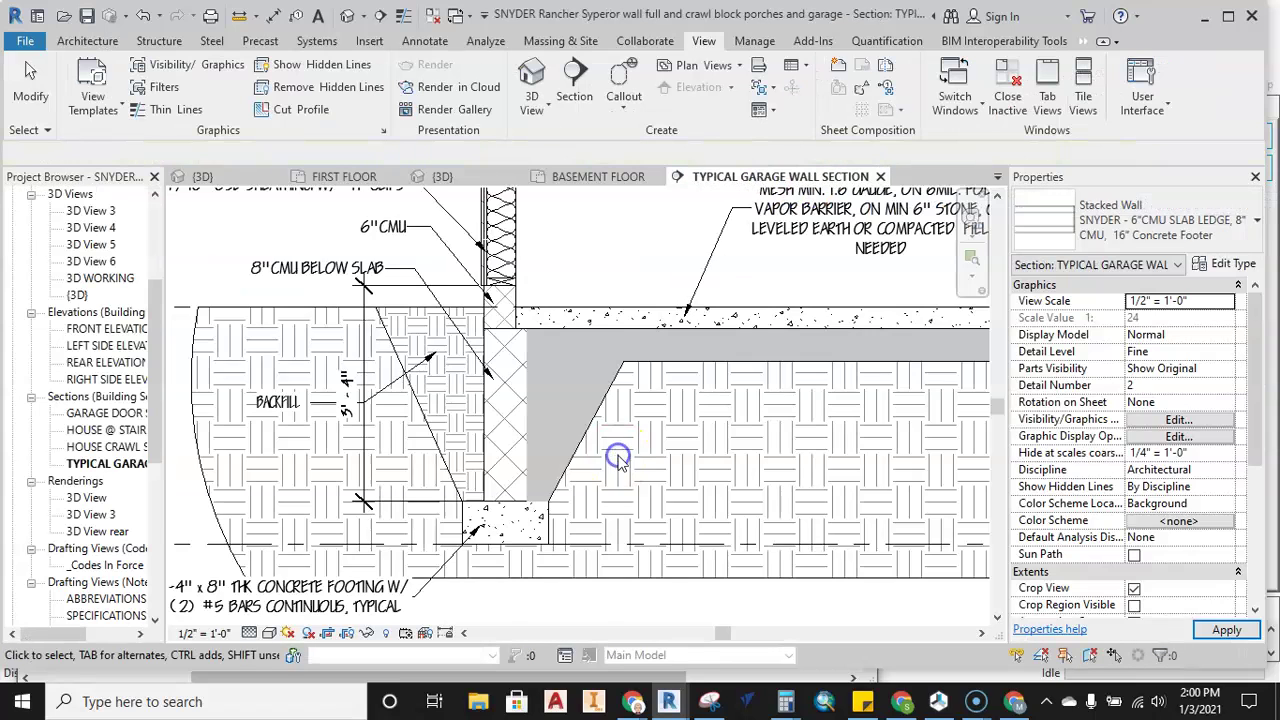
{"action": "key", "text": "Escape"}
{"action": "scroll", "coordinate": [450, 525], "scroll_direction": "down", "scroll_amount": 4}
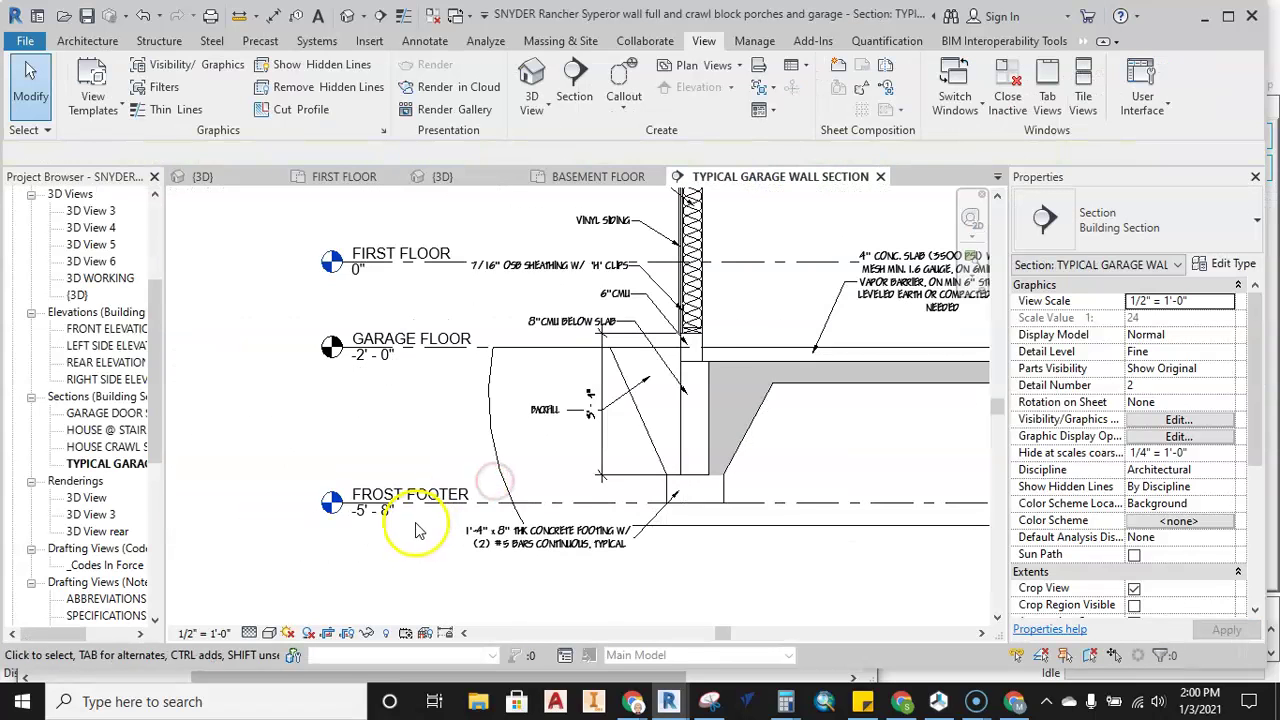
Examine how the 6" CMU, 8" CMU, slab, backfill and footer meet in the garage wall section
{"action": "scroll", "coordinate": [345, 532], "scroll_direction": "up", "scroll_amount": 2}
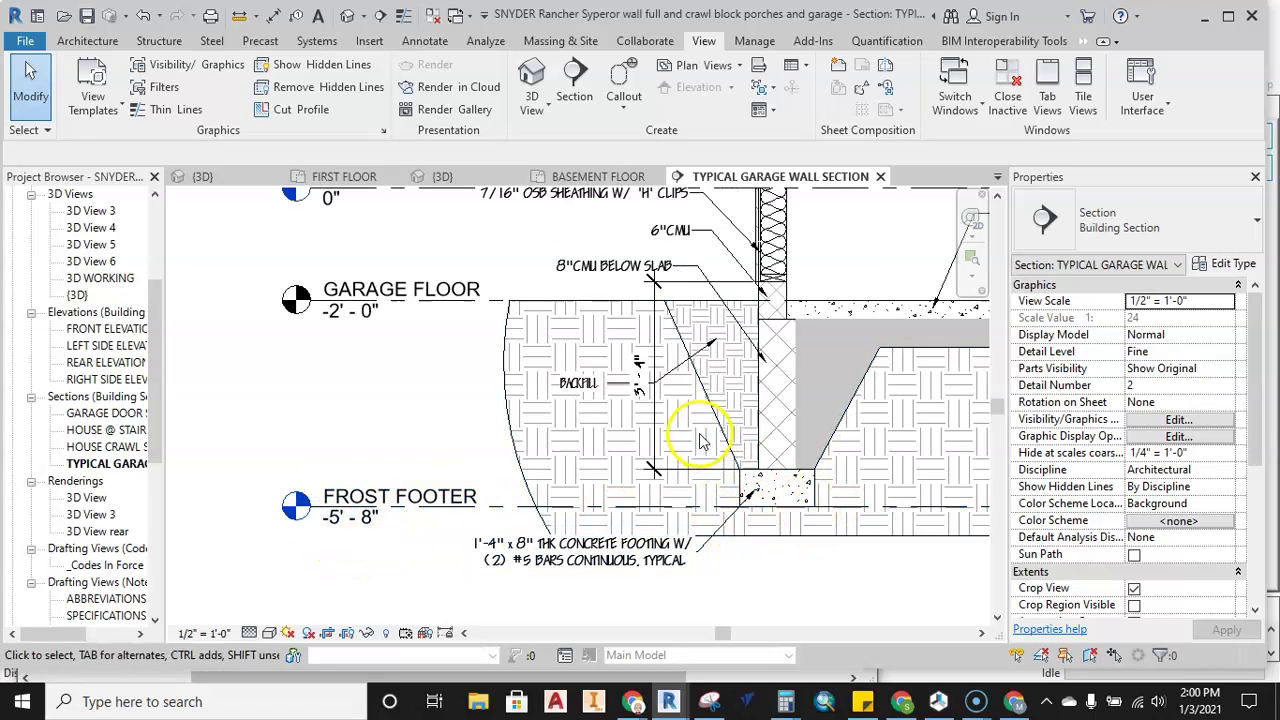
{"action": "scroll", "coordinate": [700, 438], "scroll_direction": "up", "scroll_amount": 1}
{"action": "scroll", "coordinate": [700, 438], "scroll_direction": "down", "scroll_amount": 2}
{"action": "middle_click_drag", "start_coordinate": [722, 425], "coordinate": [576, 438]}
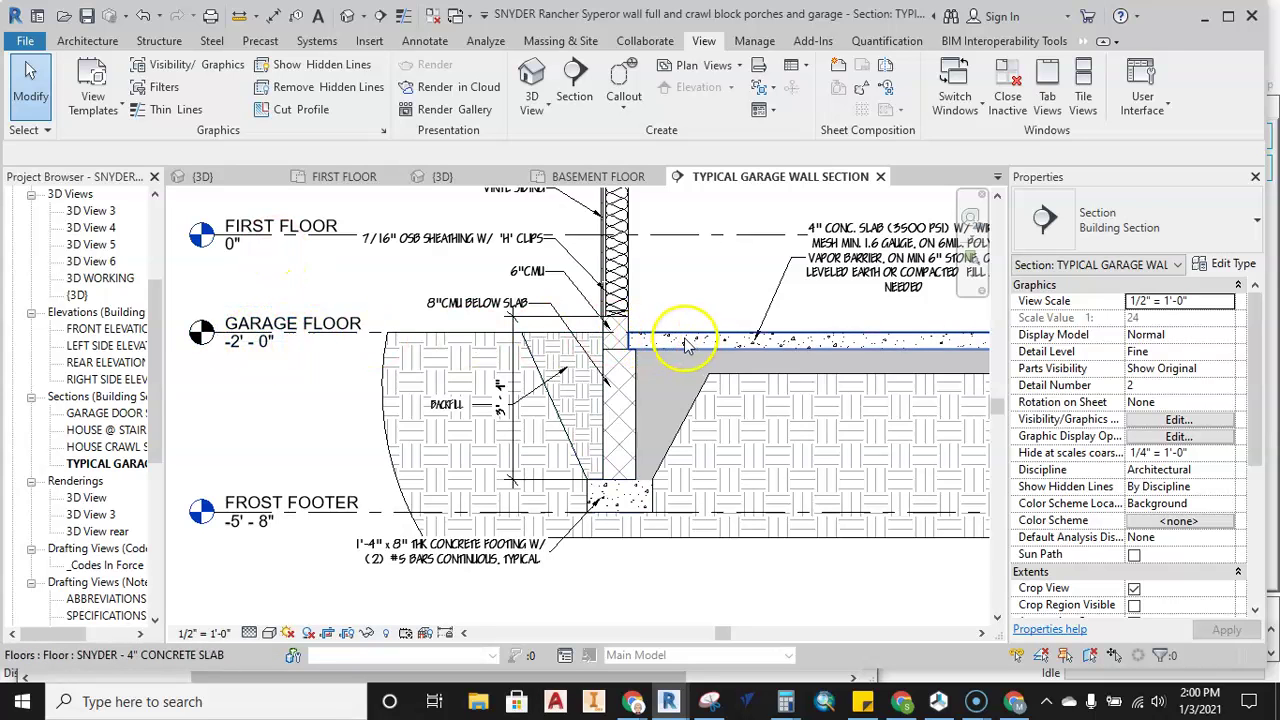
{"action": "scroll", "coordinate": [614, 330], "scroll_direction": "up", "scroll_amount": 5}
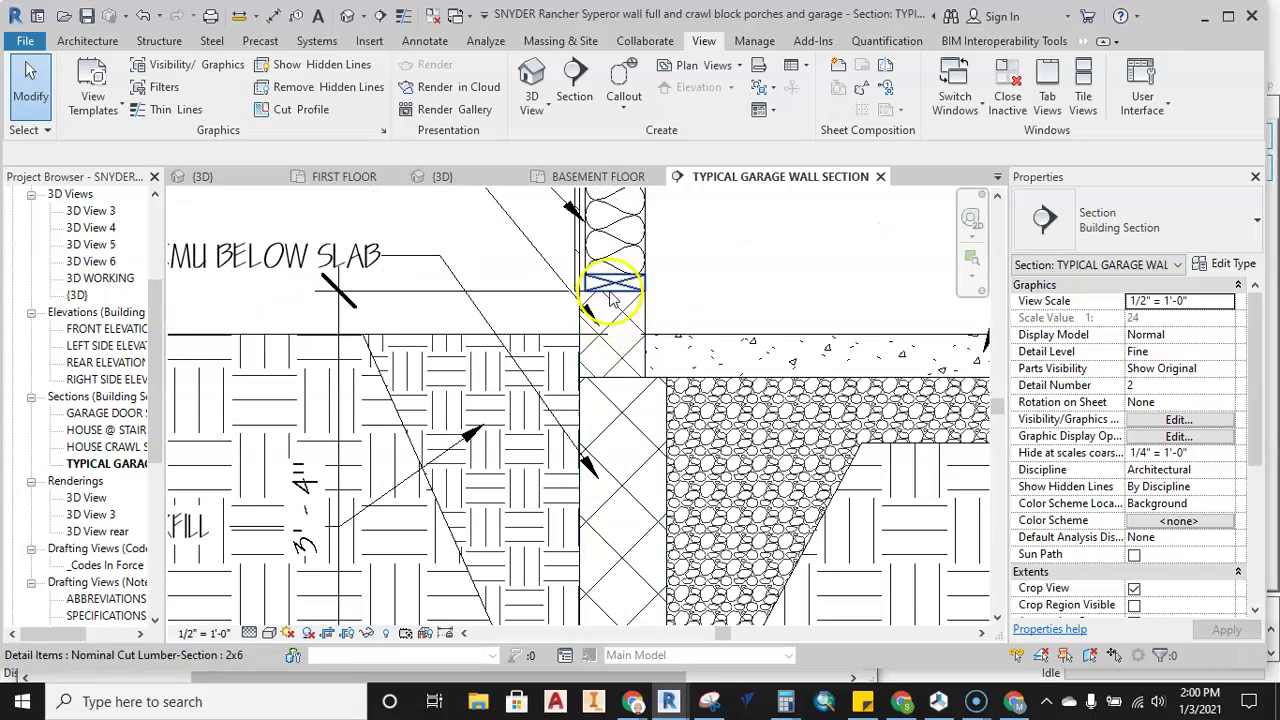
{"action": "scroll", "coordinate": [610, 302], "scroll_direction": "down", "scroll_amount": 5}
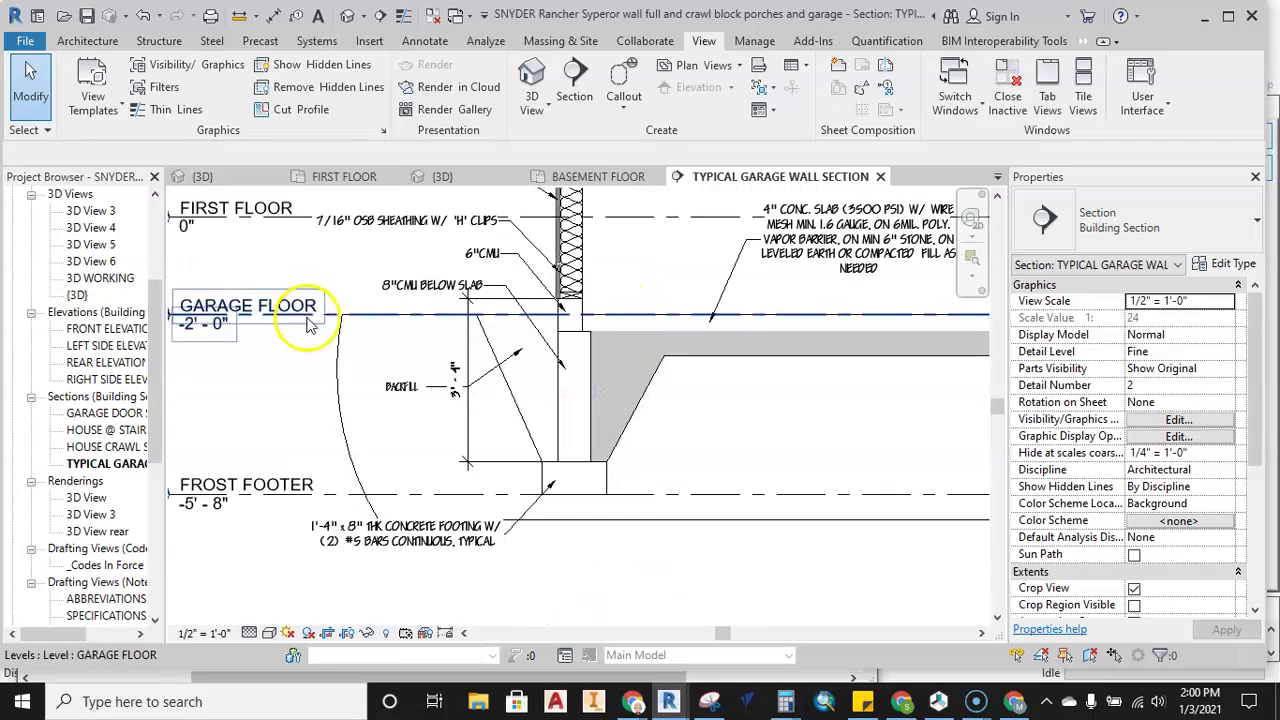
{"action": "left_click", "coordinate": [355, 308]}
In the BASEMENT FLOOR plan, start a SNYDER - 6"CMU SLAB LEDGE stacked wall and set its base constraint to GARAGE FOOTER
{"action": "left_click", "coordinate": [600, 177]}
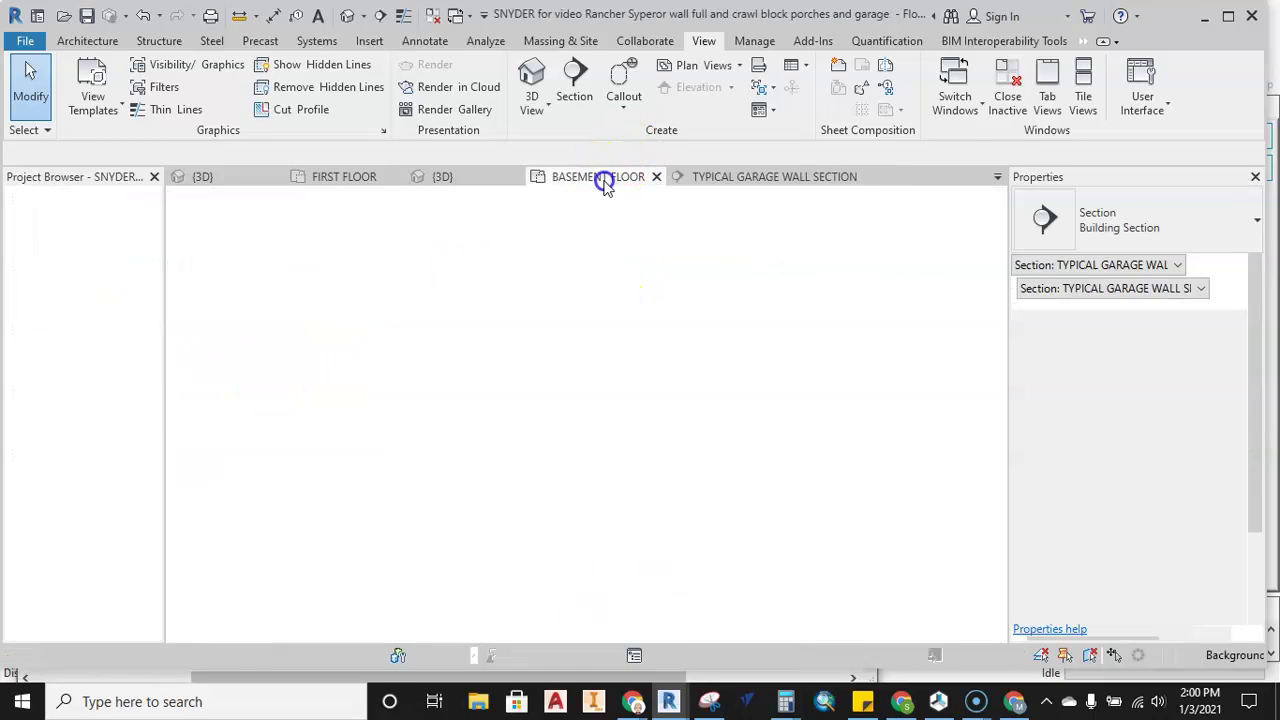
{"action": "left_click", "coordinate": [678, 300]}
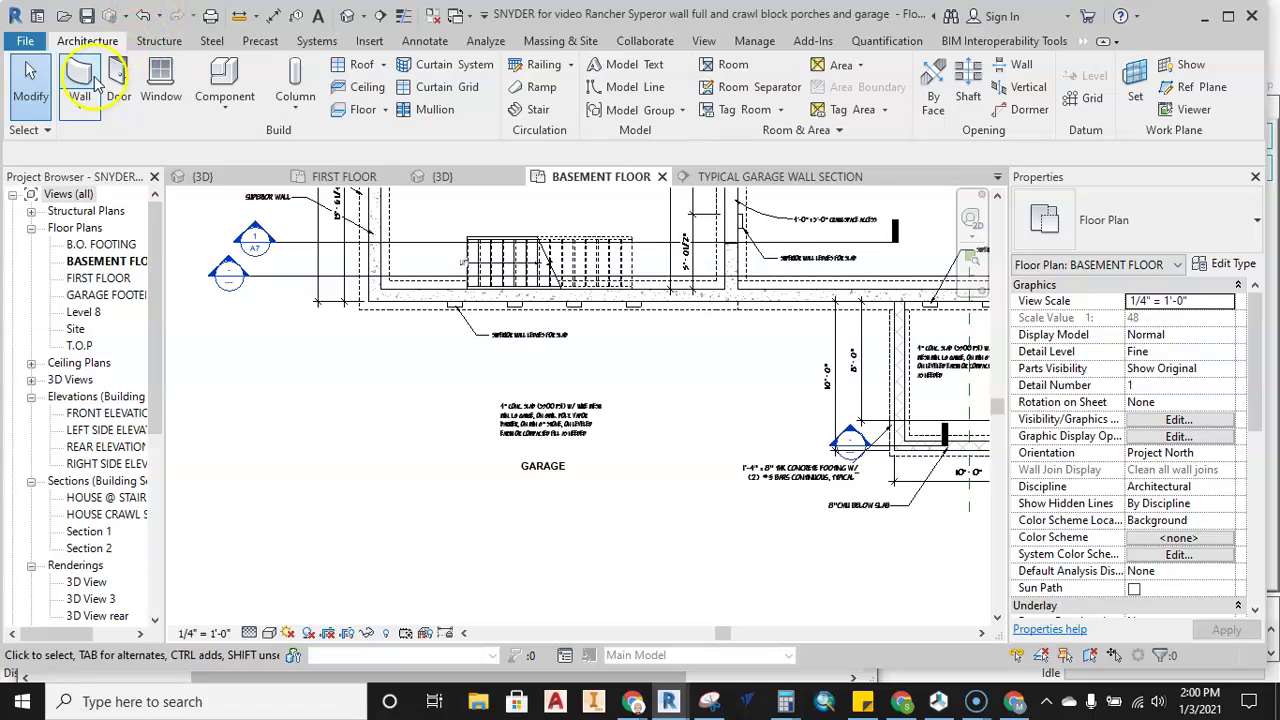
{"action": "left_click", "coordinate": [88, 74]}
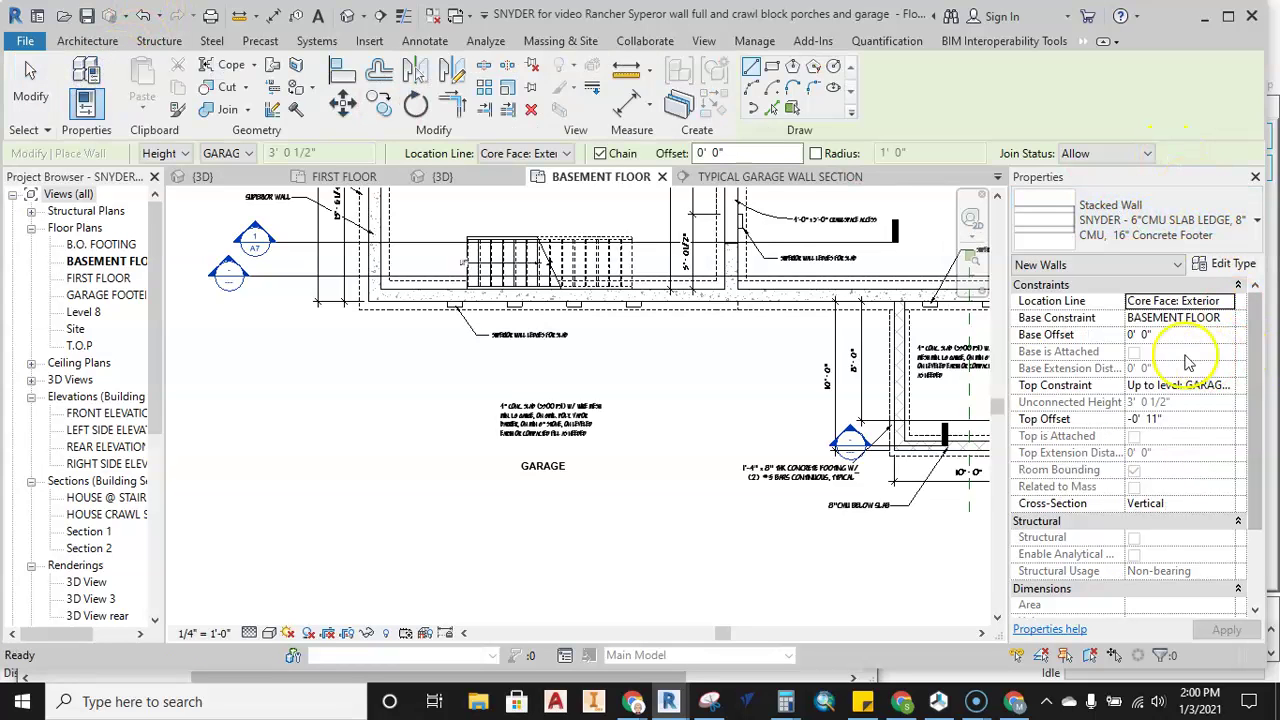
{"action": "left_click", "coordinate": [1205, 320]}
{"action": "left_click", "coordinate": [1208, 320]}
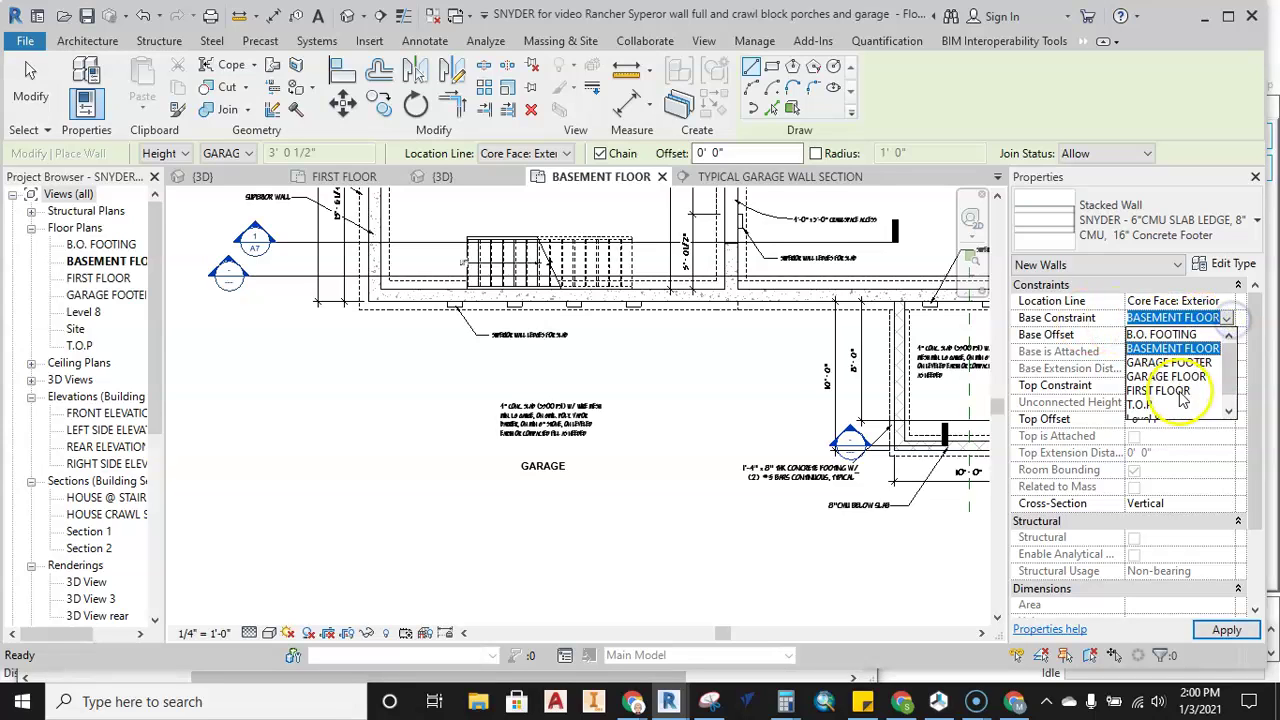
{"action": "scroll", "coordinate": [1200, 383], "scroll_direction": "down", "scroll_amount": 1}
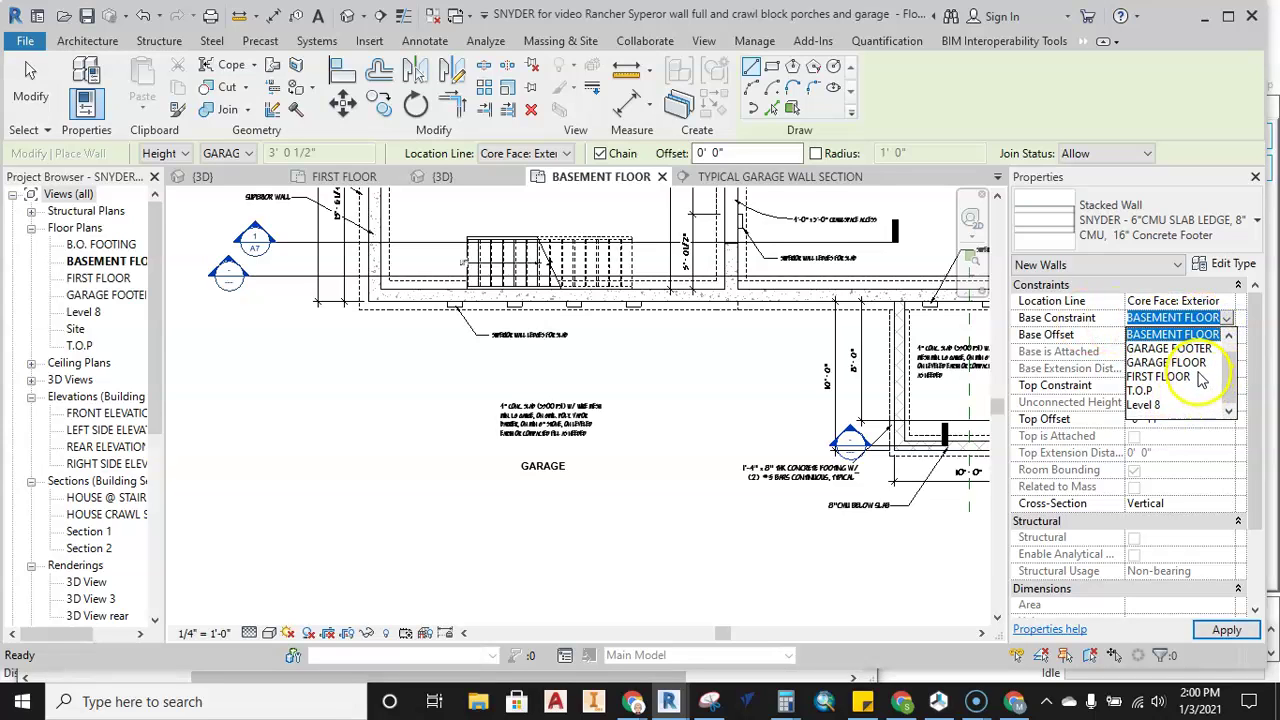
{"action": "scroll", "coordinate": [1198, 381], "scroll_direction": "up", "scroll_amount": 1}
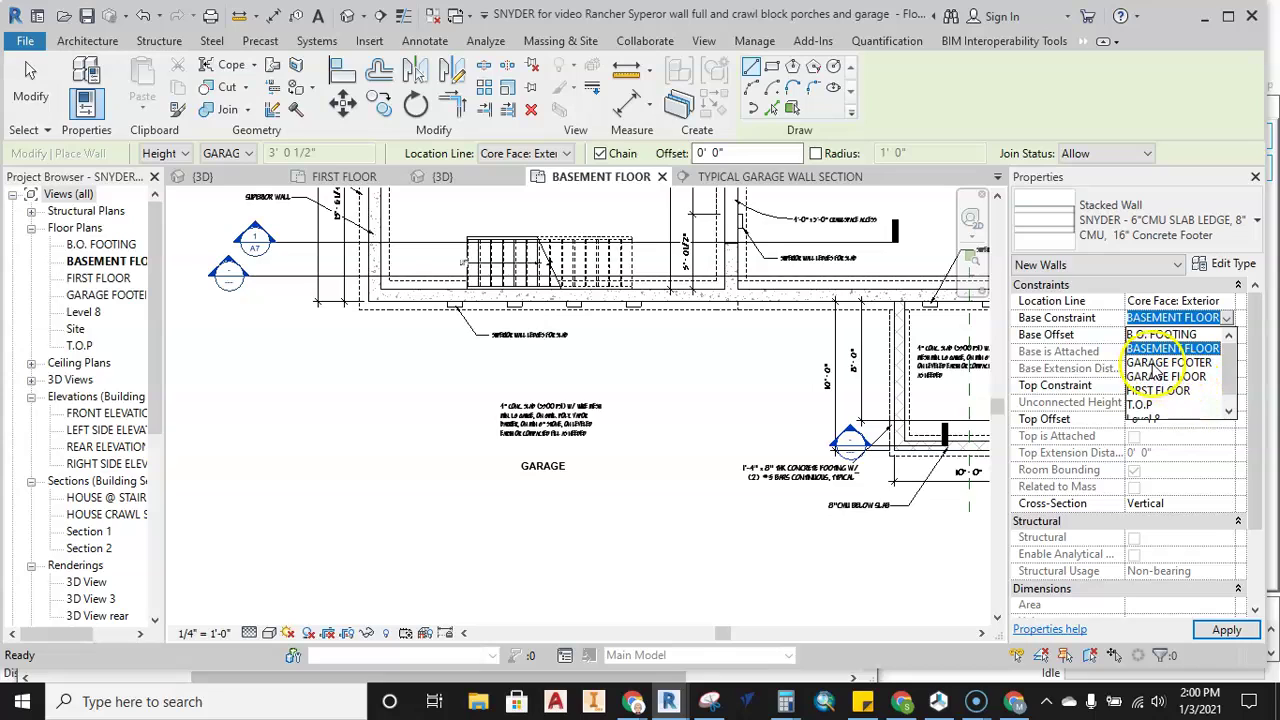
{"action": "left_click", "coordinate": [1152, 364]}
{"action": "left_click", "coordinate": [1227, 319]}
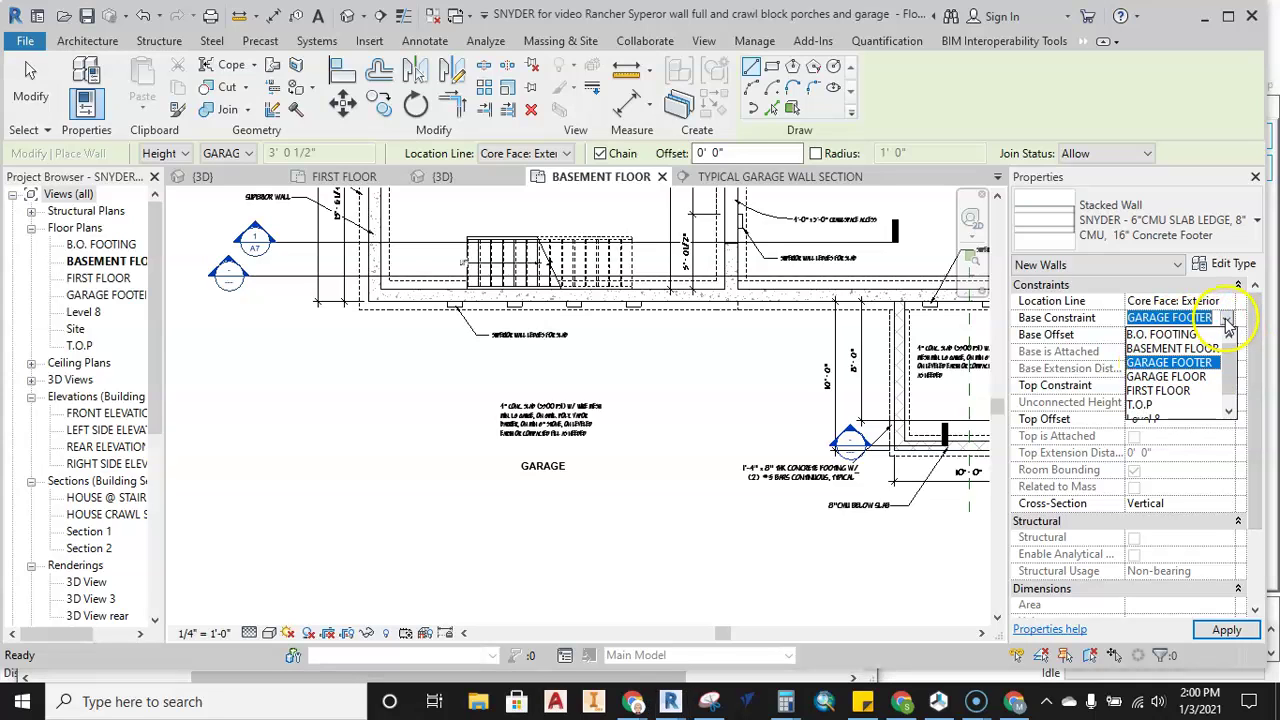
{"action": "left_click", "coordinate": [1184, 364]}
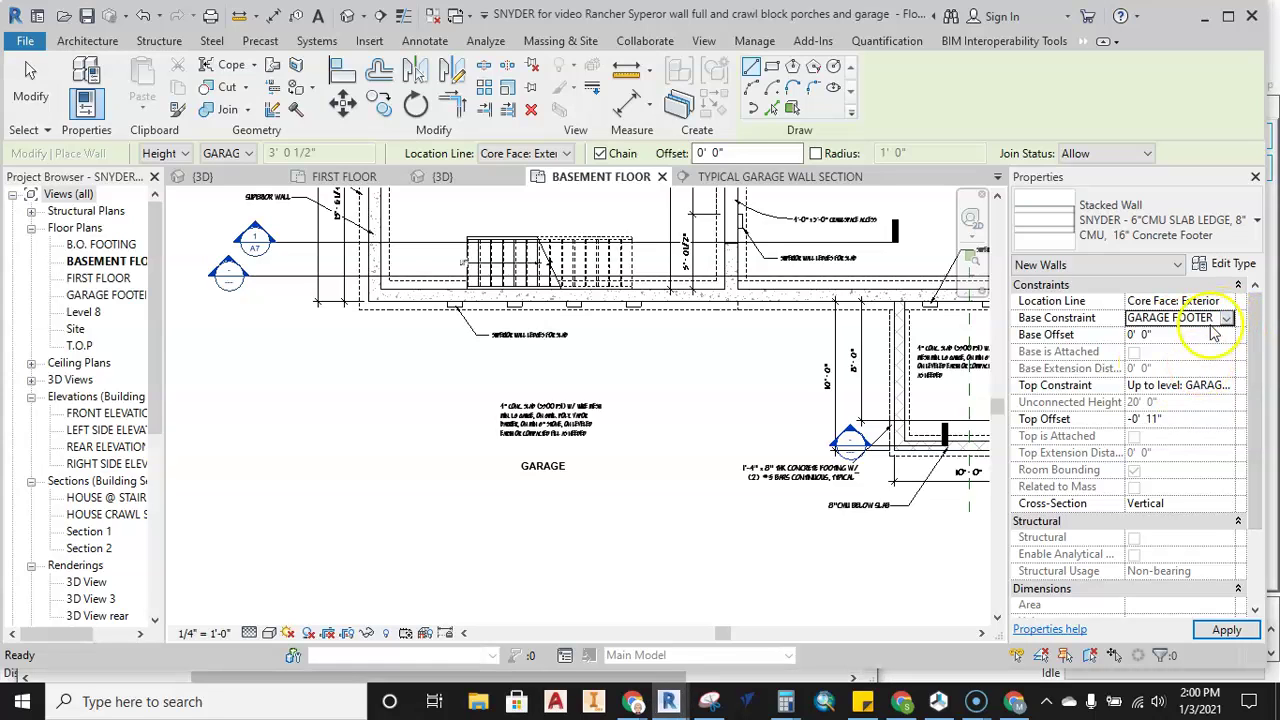
Set the new wall's top constraint to GARAGE FLOOR with a 4" top offset, and end the wall command
{"action": "left_click", "coordinate": [1150, 385]}
{"action": "left_click", "coordinate": [1226, 385]}
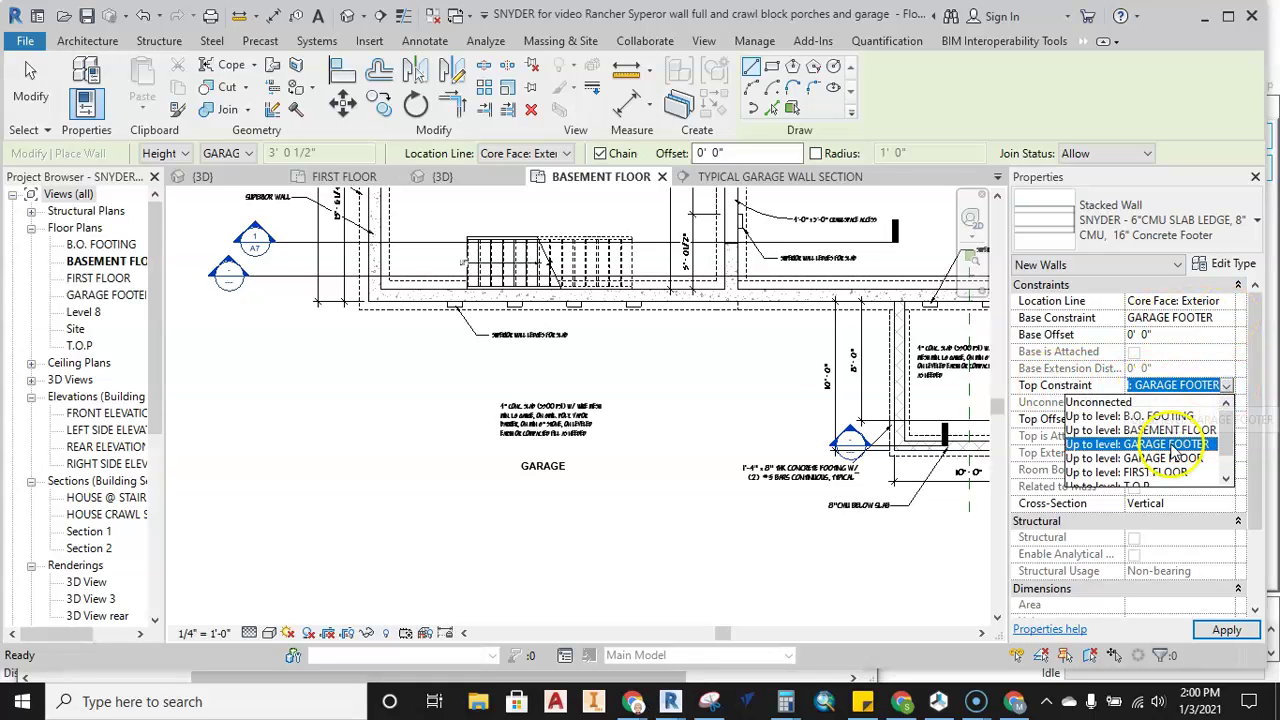
{"action": "scroll", "coordinate": [1145, 478], "scroll_direction": "down", "scroll_amount": 1}
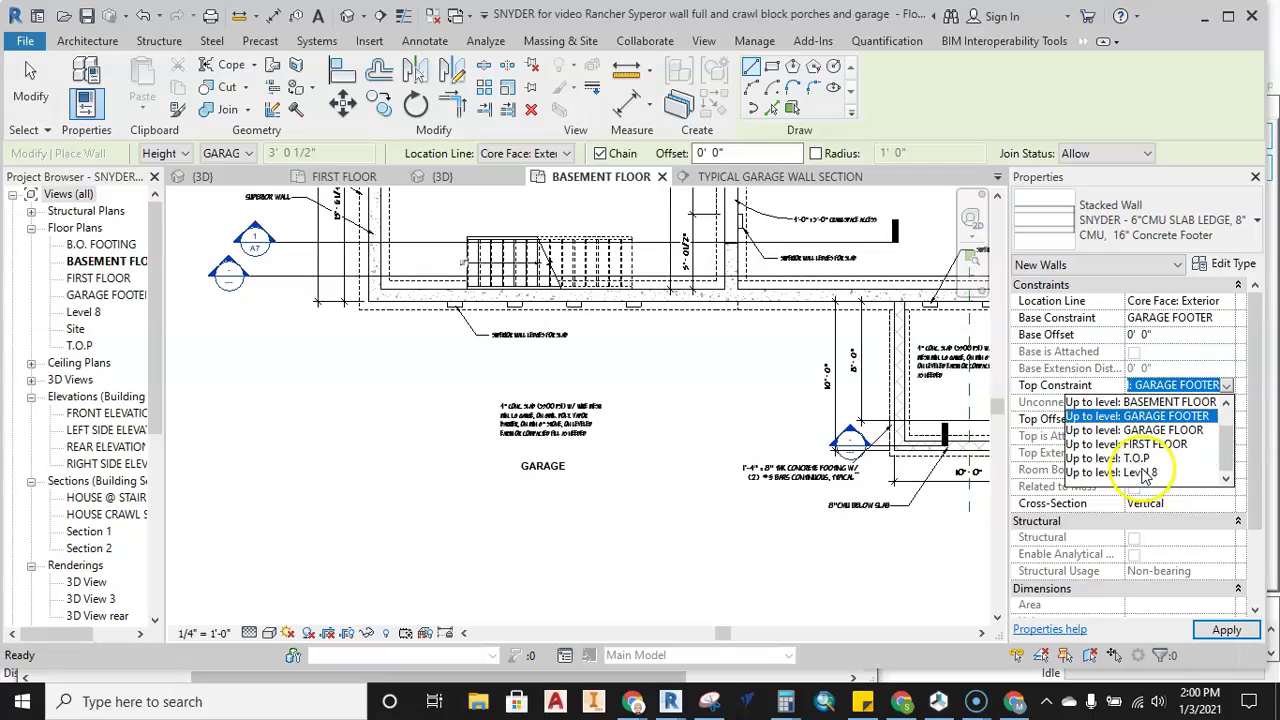
{"action": "scroll", "coordinate": [1172, 468], "scroll_direction": "up", "scroll_amount": 1}
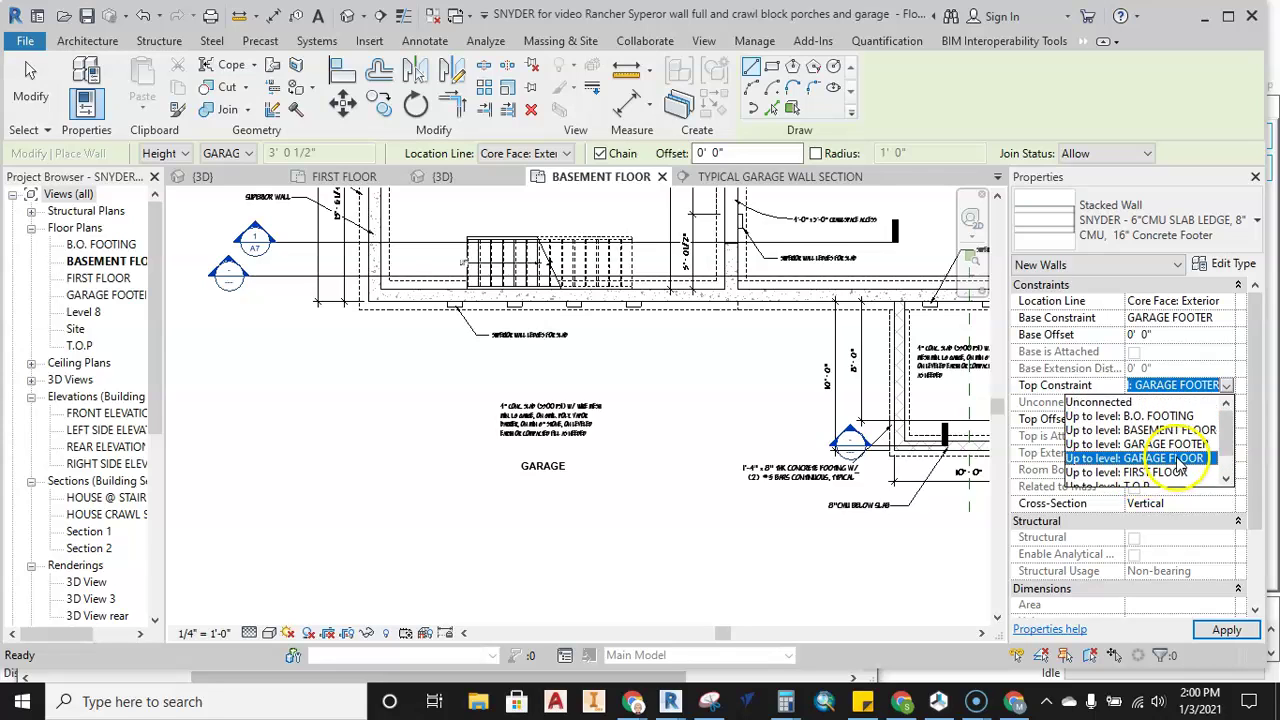
{"action": "left_click", "coordinate": [1180, 444]}
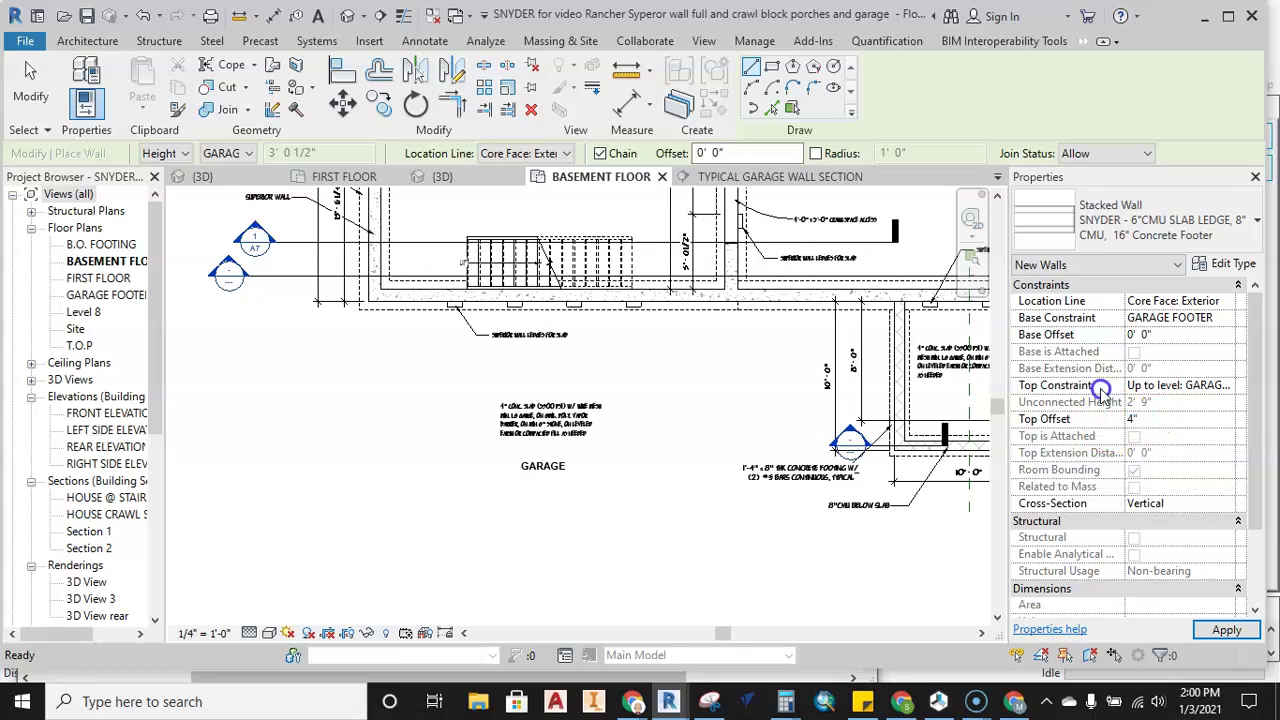
{"action": "key", "text": "Escape"}
{"action": "key", "text": "Escape"}
In the FIRST FLOOR plan, start the stacked wall with its base at GARAGE FOOTER and its top up to GARAGE FLOOR
{"action": "scroll", "coordinate": [800, 340], "scroll_direction": "down", "scroll_amount": 2}
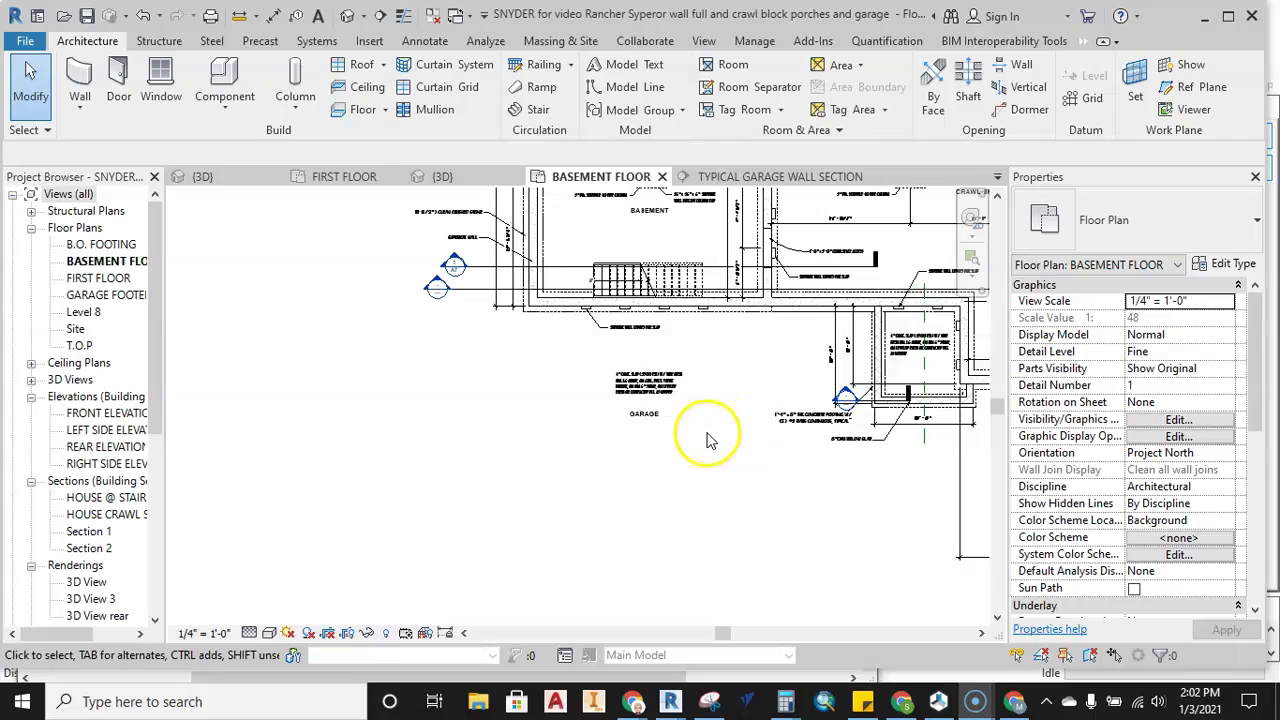
{"action": "left_click", "coordinate": [344, 177]}
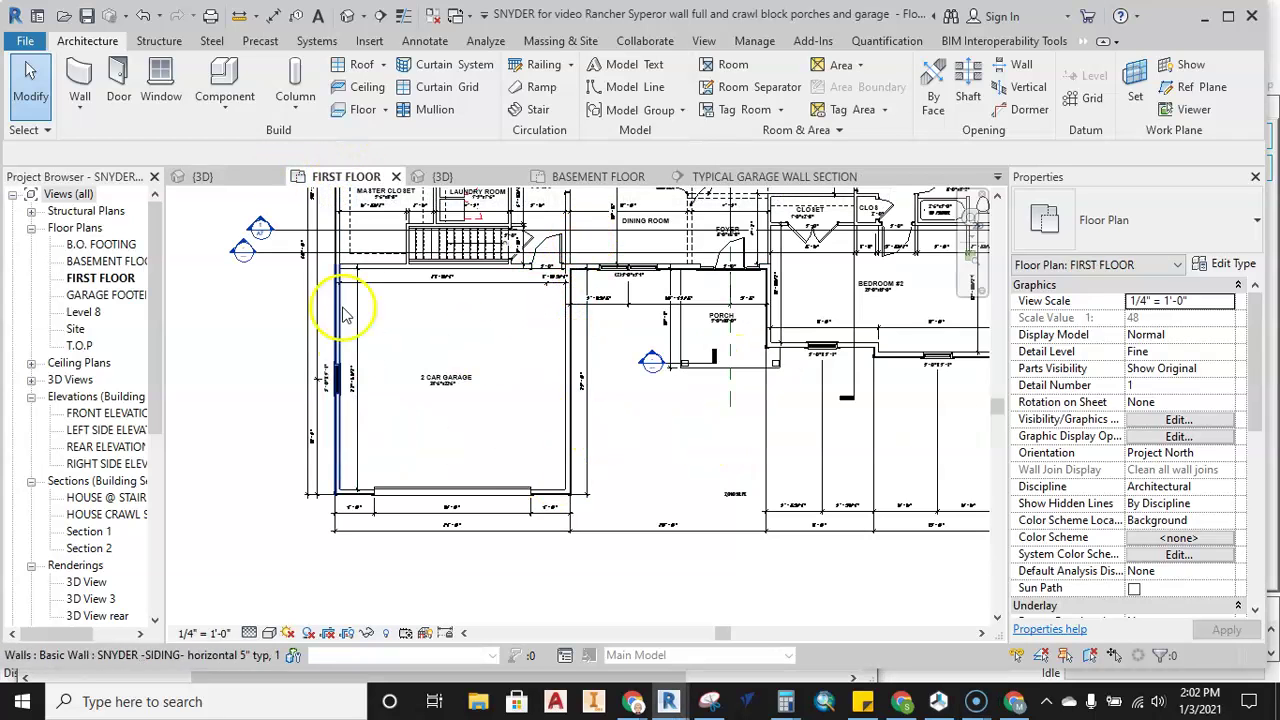
{"action": "left_click", "coordinate": [79, 80]}
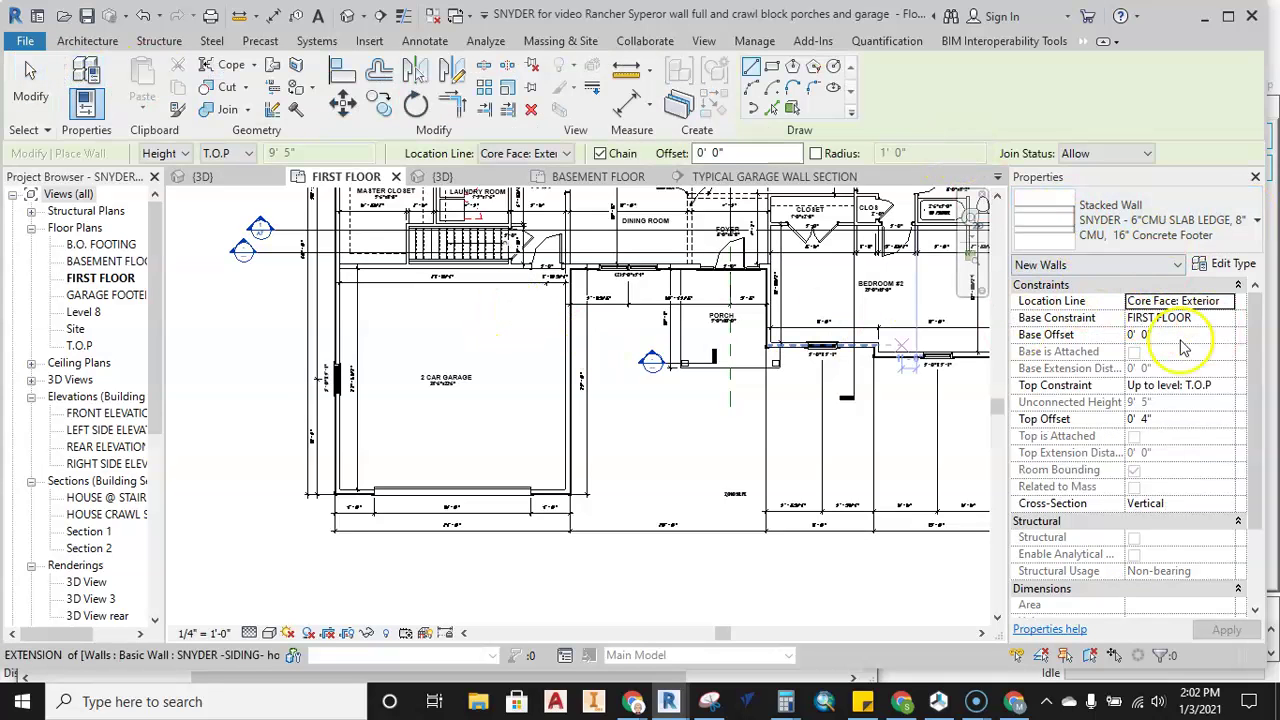
{"action": "left_click", "coordinate": [1157, 318]}
{"action": "left_click", "coordinate": [1226, 318]}
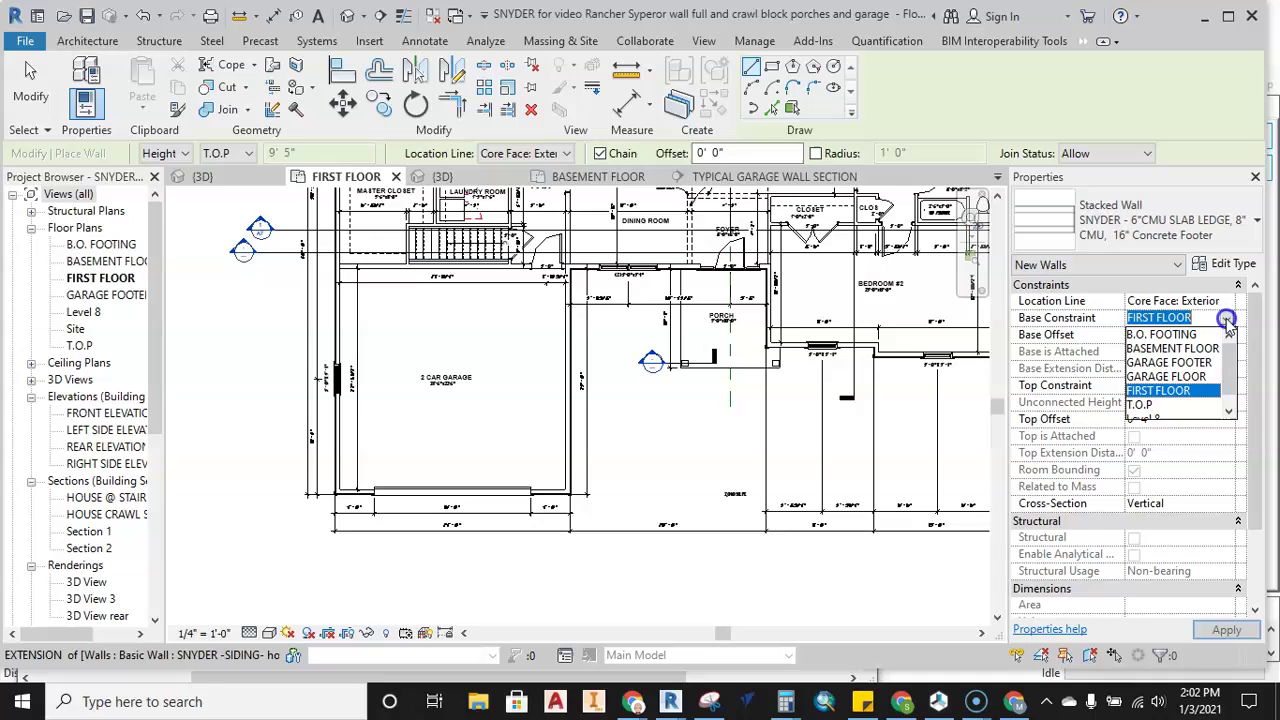
{"action": "left_click", "coordinate": [1167, 362]}
{"action": "left_click", "coordinate": [1226, 386]}
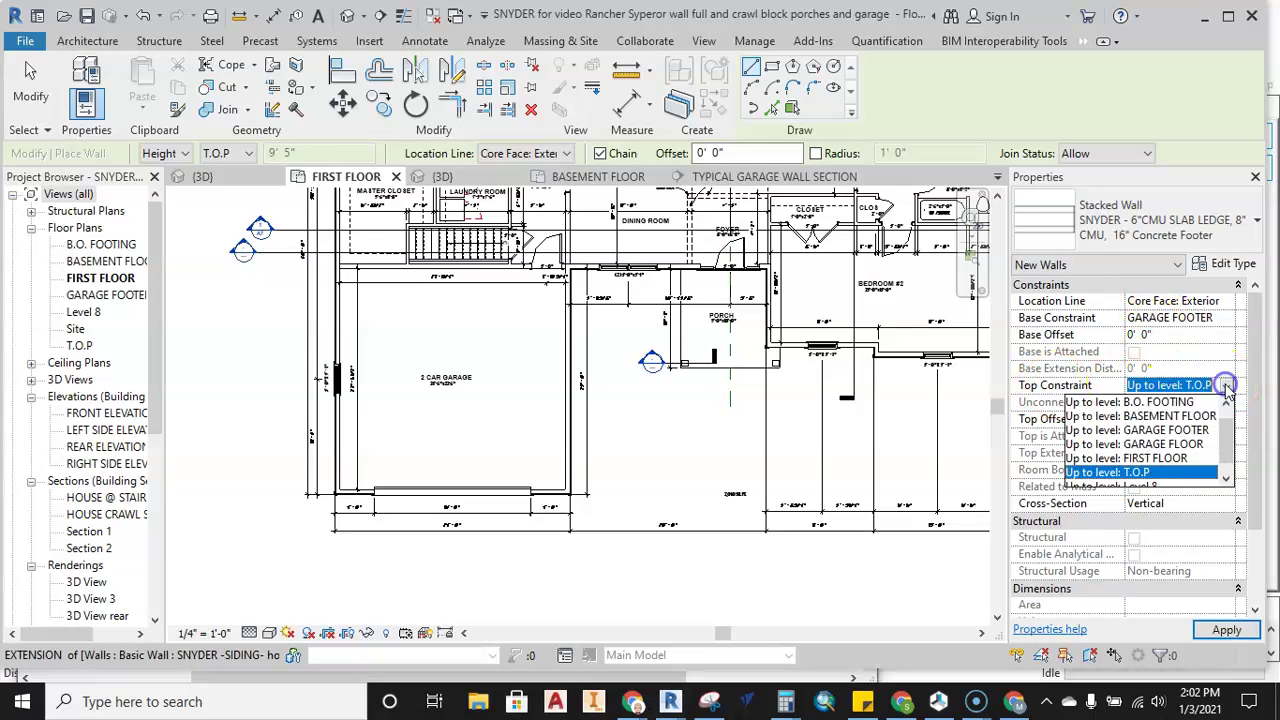
{"action": "left_click", "coordinate": [1176, 444]}
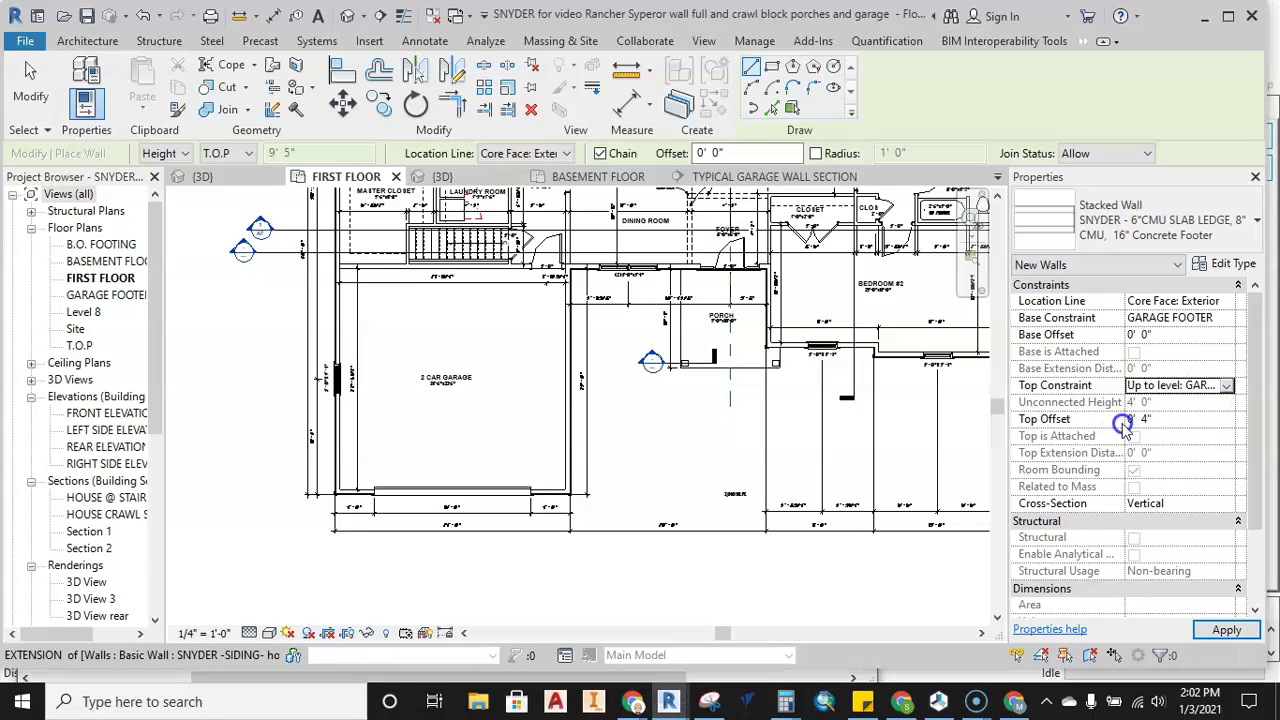
Draw the foundation wall along the porch-side garage wall, from just below the house corner to the garage's front corner
{"action": "scroll", "coordinate": [551, 279], "scroll_direction": "up", "scroll_amount": 6}
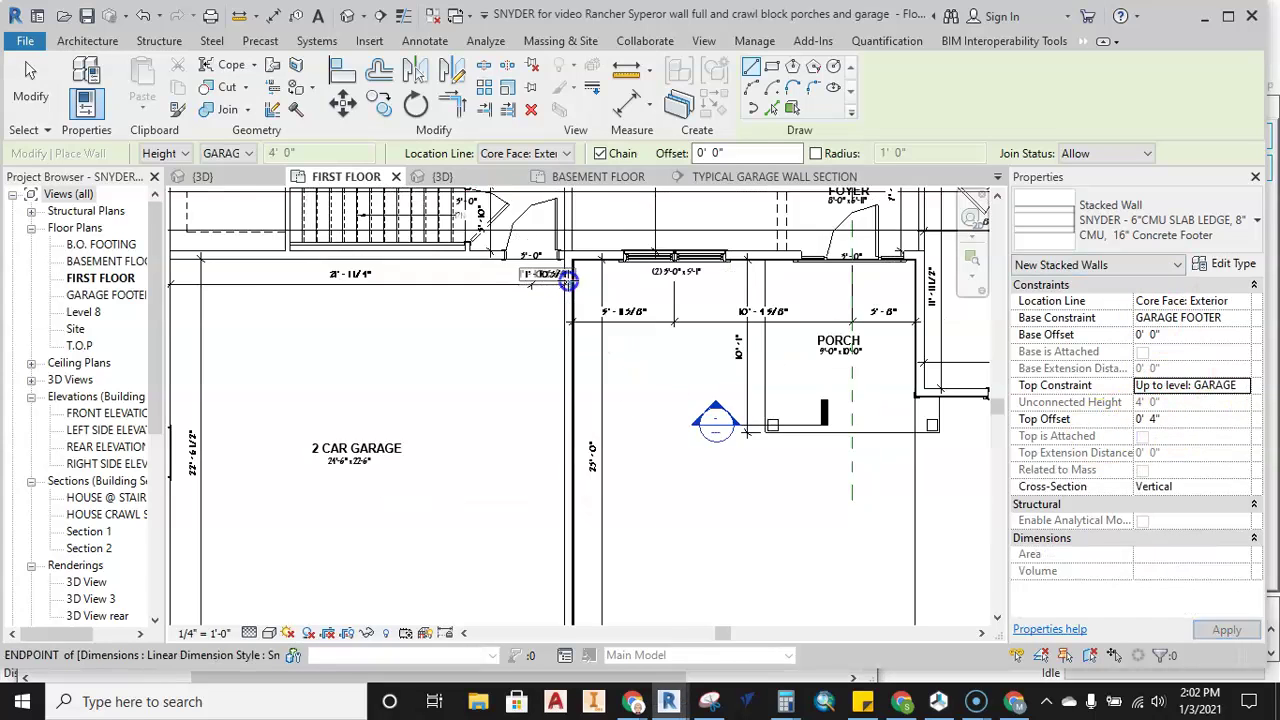
{"action": "scroll", "coordinate": [606, 250], "scroll_direction": "down", "scroll_amount": 1}
{"action": "middle_click_drag", "start_coordinate": [607, 252], "coordinate": [606, 298]}
{"action": "scroll", "coordinate": [596, 260], "scroll_direction": "up", "scroll_amount": 2}
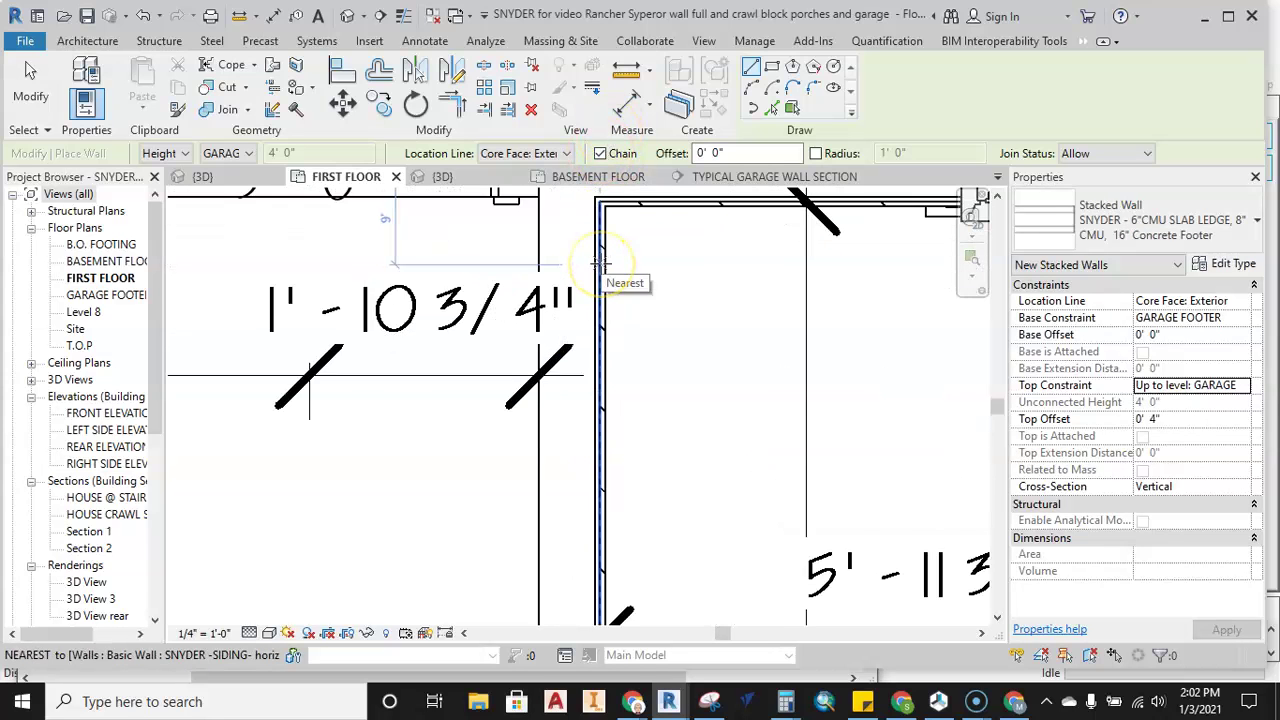
{"action": "scroll", "coordinate": [598, 263], "scroll_direction": "down", "scroll_amount": 3}
{"action": "scroll", "coordinate": [600, 330], "scroll_direction": "up", "scroll_amount": 5}
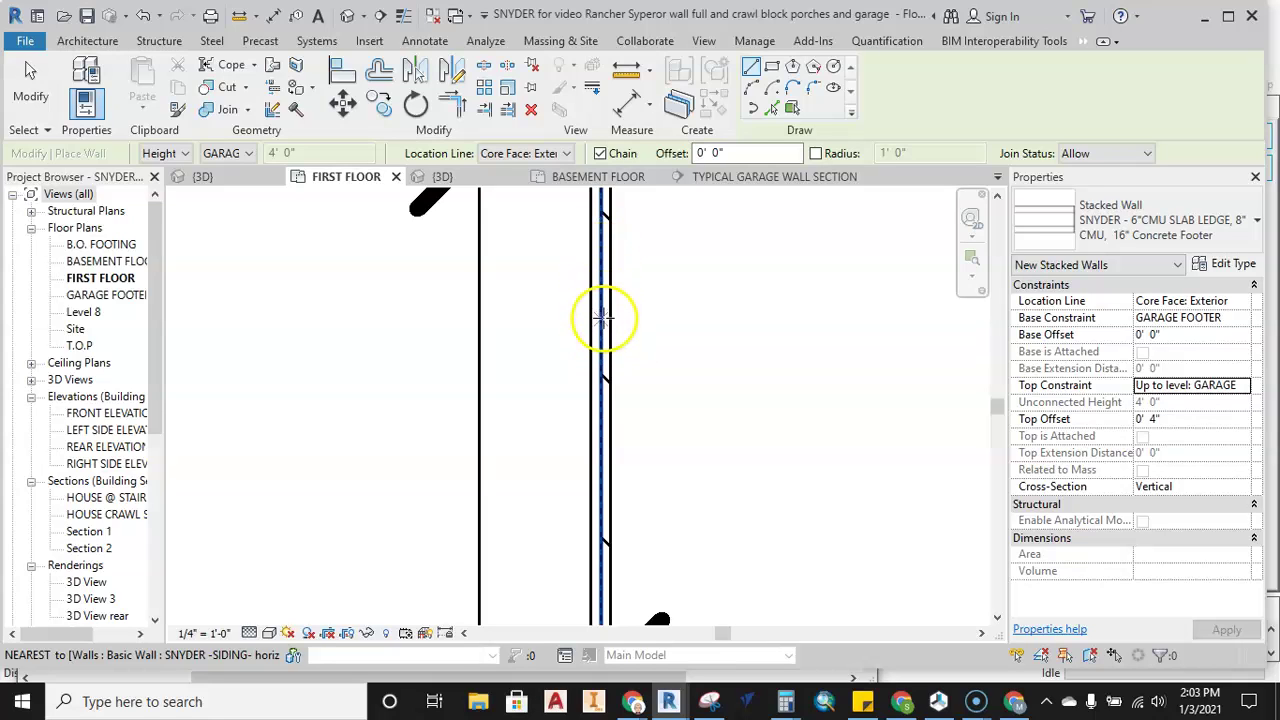
{"action": "left_click", "coordinate": [600, 267]}
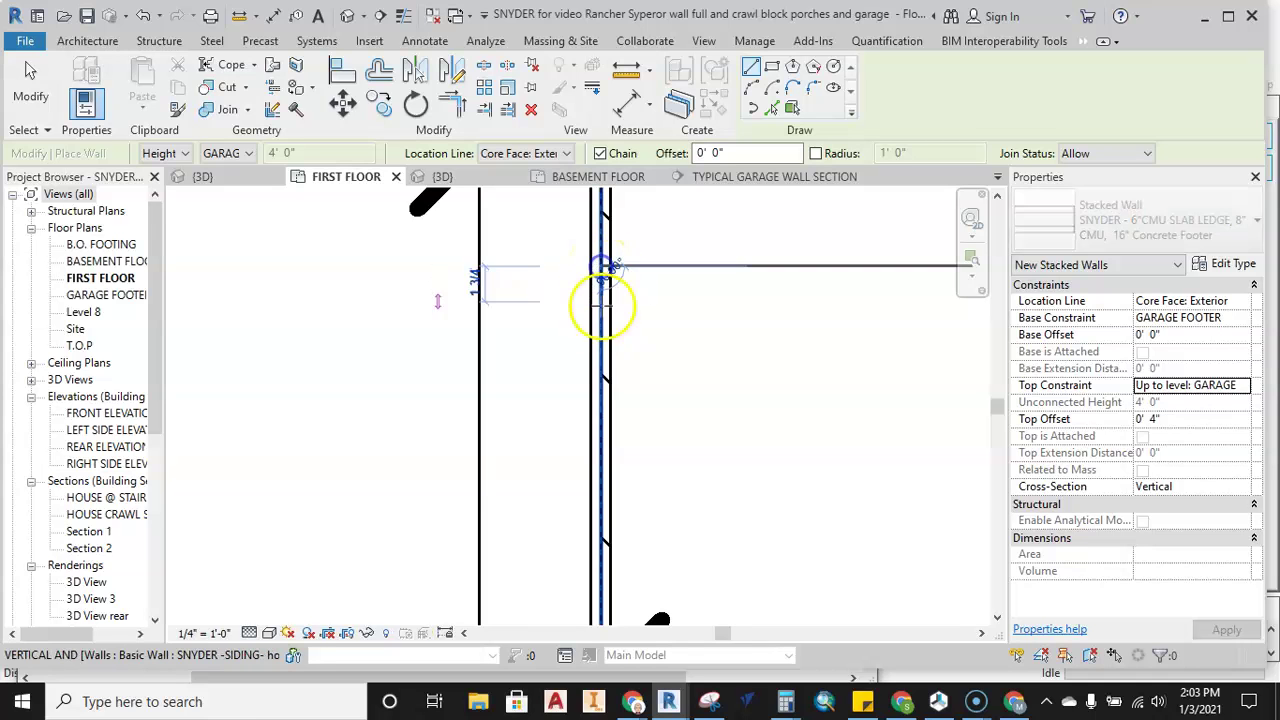
{"action": "scroll", "coordinate": [603, 348], "scroll_direction": "down", "scroll_amount": 4}
{"action": "middle_click_drag", "start_coordinate": [603, 418], "coordinate": [677, 222]}
{"action": "scroll", "coordinate": [670, 470], "scroll_direction": "up", "scroll_amount": 5}
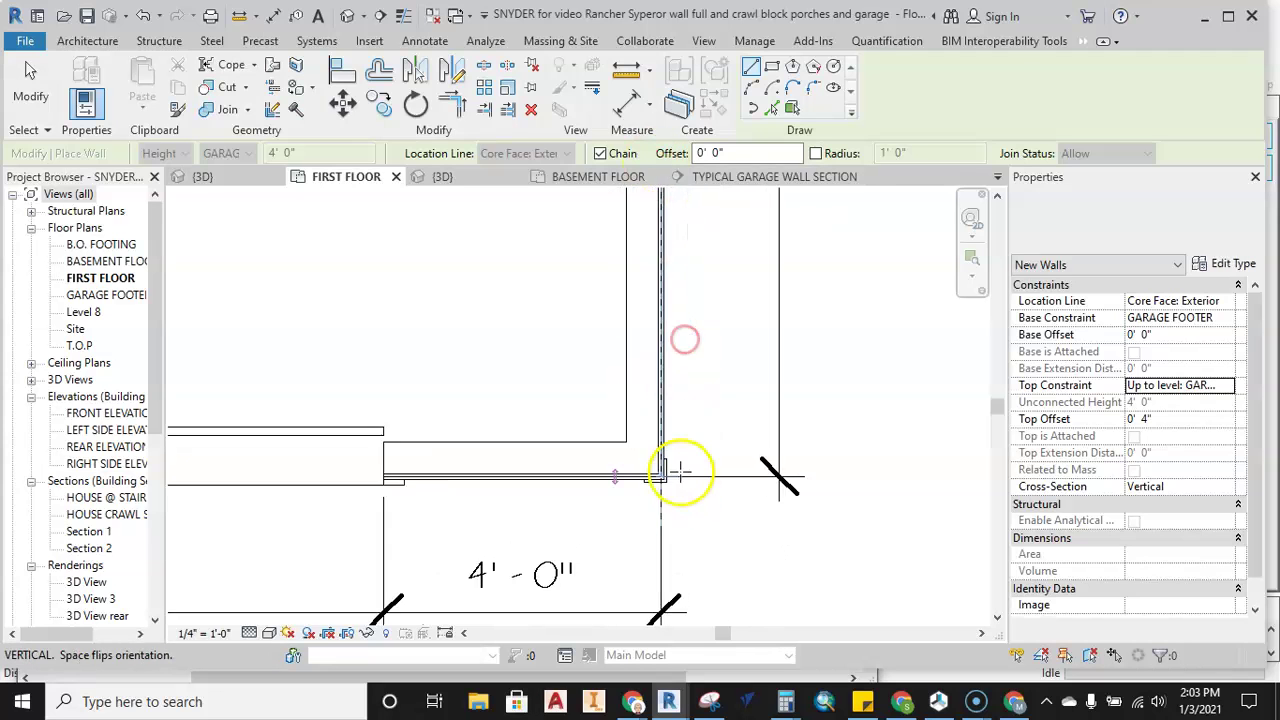
{"action": "left_click", "coordinate": [674, 500]}
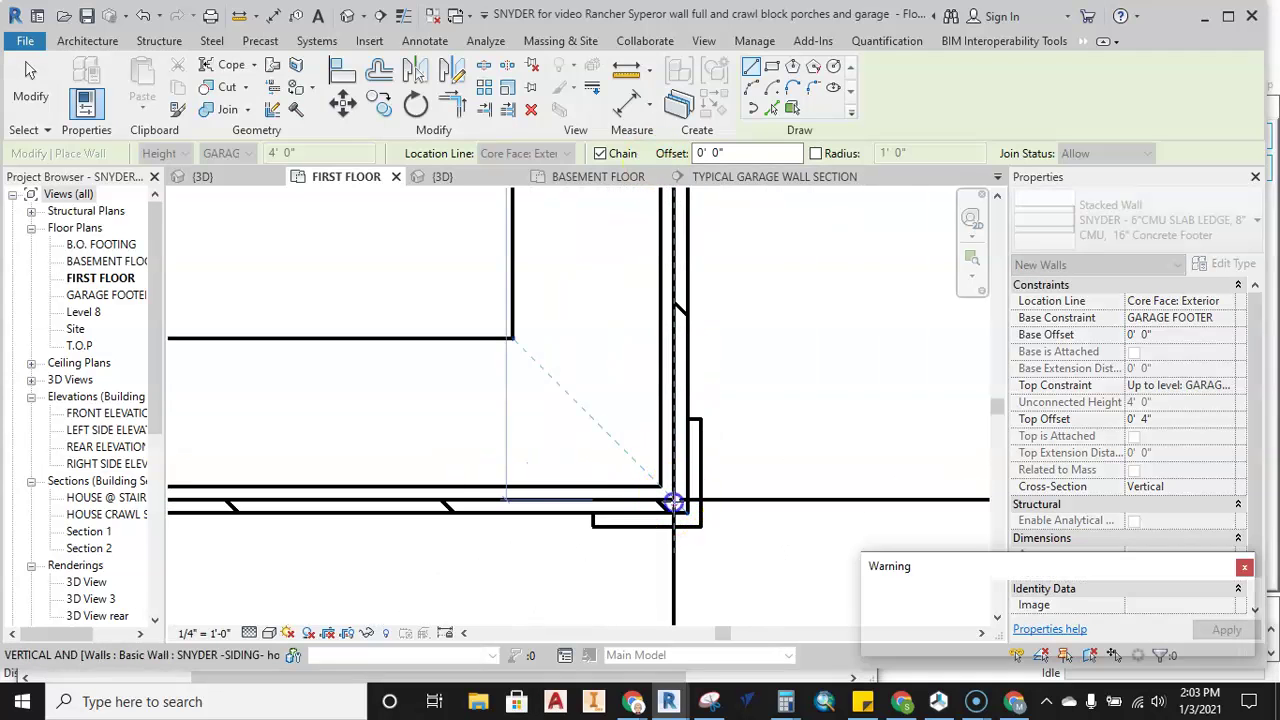
Continue the foundation wall across the garage front, beneath the garage door, to the opposite front corner
{"action": "scroll", "coordinate": [590, 472], "scroll_direction": "down", "scroll_amount": 6}
{"action": "middle_click_drag", "start_coordinate": [300, 478], "coordinate": [718, 471]}
{"action": "middle_click_drag", "start_coordinate": [434, 471], "coordinate": [854, 466]}
{"action": "middle_click_drag", "start_coordinate": [572, 466], "coordinate": [670, 463]}
{"action": "scroll", "coordinate": [455, 465], "scroll_direction": "up", "scroll_amount": 4}
{"action": "scroll", "coordinate": [449, 460], "scroll_direction": "up", "scroll_amount": 4}
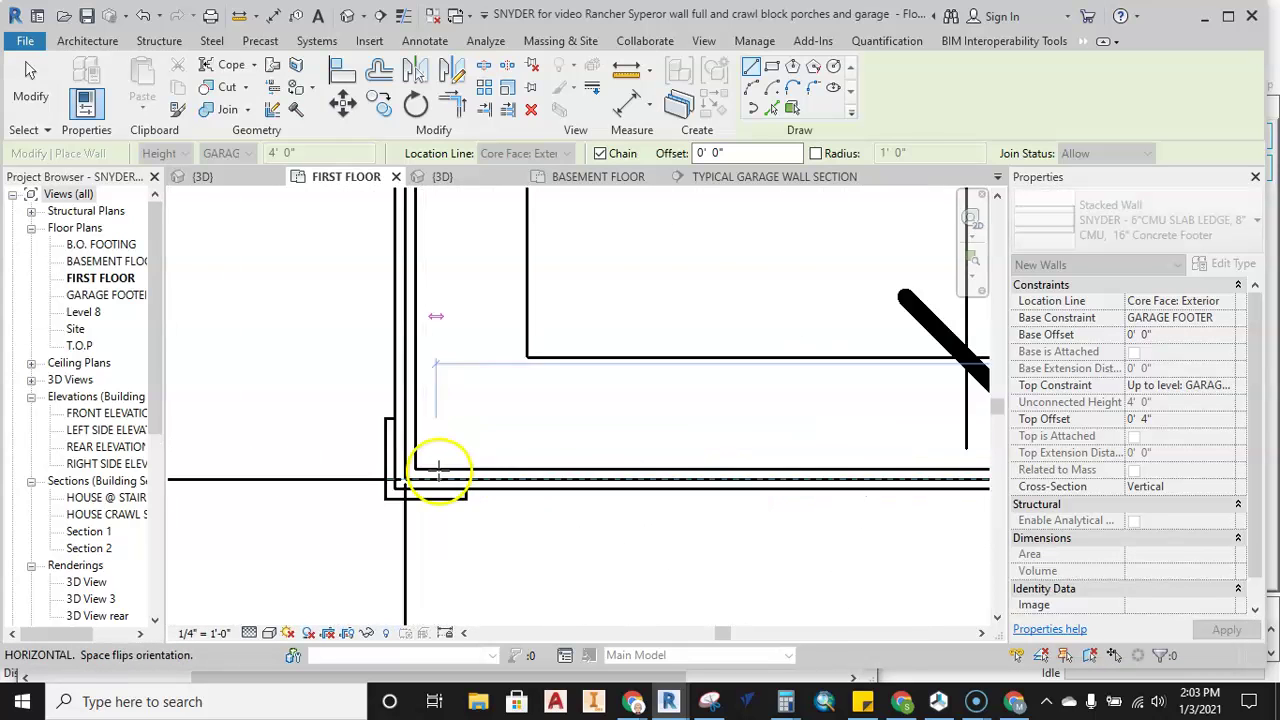
{"action": "left_click", "coordinate": [372, 488]}
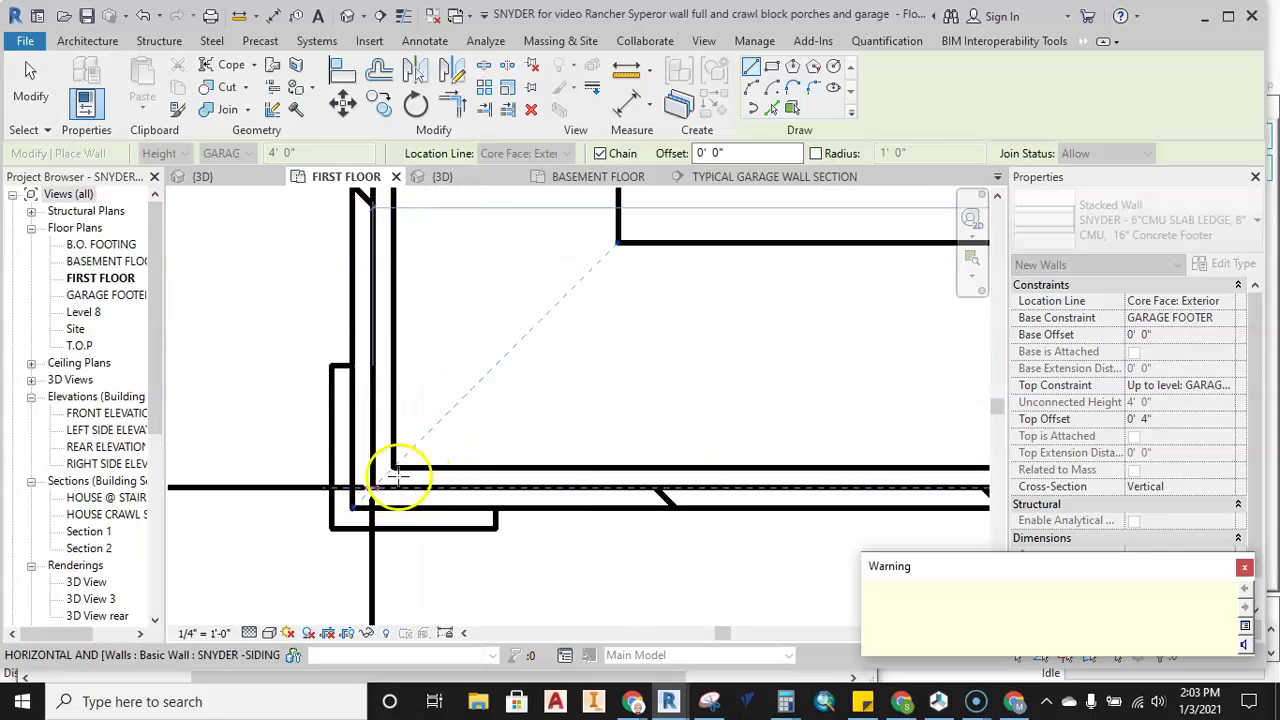
Continue the foundation wall along the outer side of the garage, back to a point just short of the house
{"action": "scroll", "coordinate": [420, 438], "scroll_direction": "down", "scroll_amount": 8}
{"action": "middle_click_drag", "start_coordinate": [444, 342], "coordinate": [449, 451]}
{"action": "scroll", "coordinate": [448, 350], "scroll_direction": "down", "scroll_amount": 3}
{"action": "middle_click_drag", "start_coordinate": [460, 262], "coordinate": [474, 414]}
{"action": "middle_click_drag", "start_coordinate": [438, 205], "coordinate": [425, 430]}
{"action": "scroll", "coordinate": [426, 395], "scroll_direction": "up", "scroll_amount": 1}
{"action": "scroll", "coordinate": [426, 388], "scroll_direction": "up", "scroll_amount": 2}
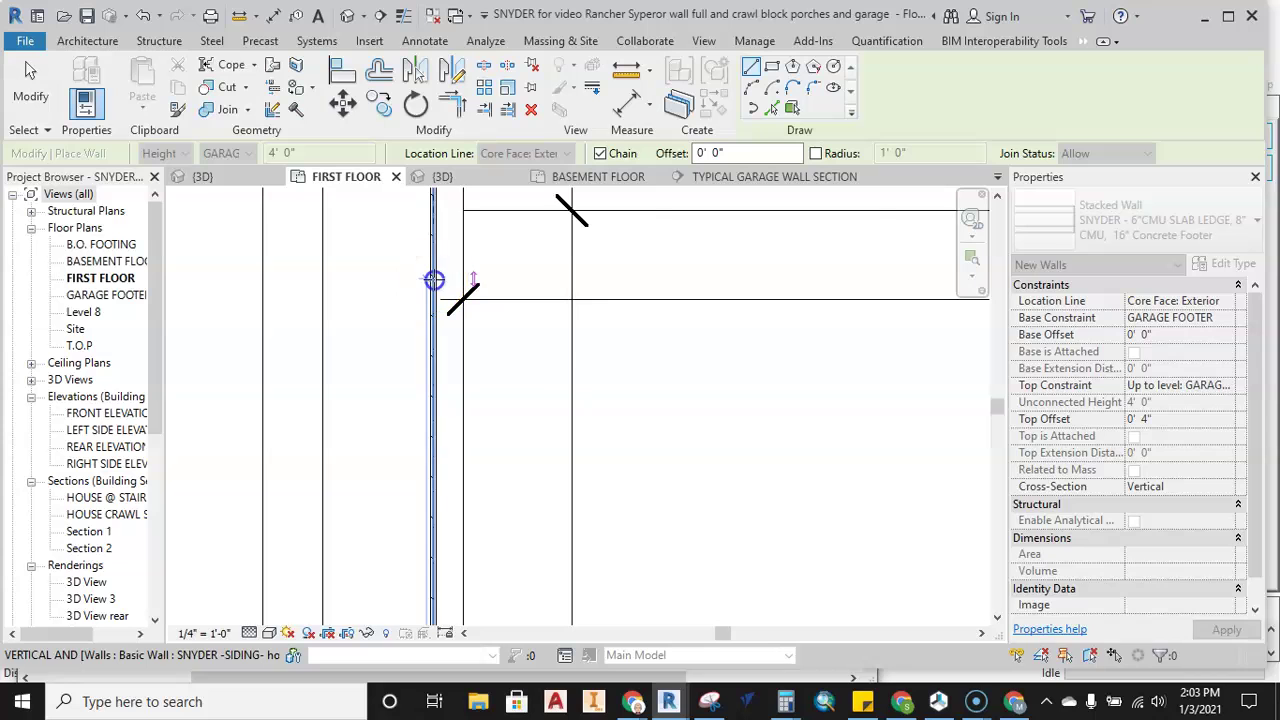
{"action": "left_click", "coordinate": [433, 280]}
{"action": "scroll", "coordinate": [429, 286], "scroll_direction": "down", "scroll_amount": 2}
{"action": "scroll", "coordinate": [500, 300], "scroll_direction": "up", "scroll_amount": 3}
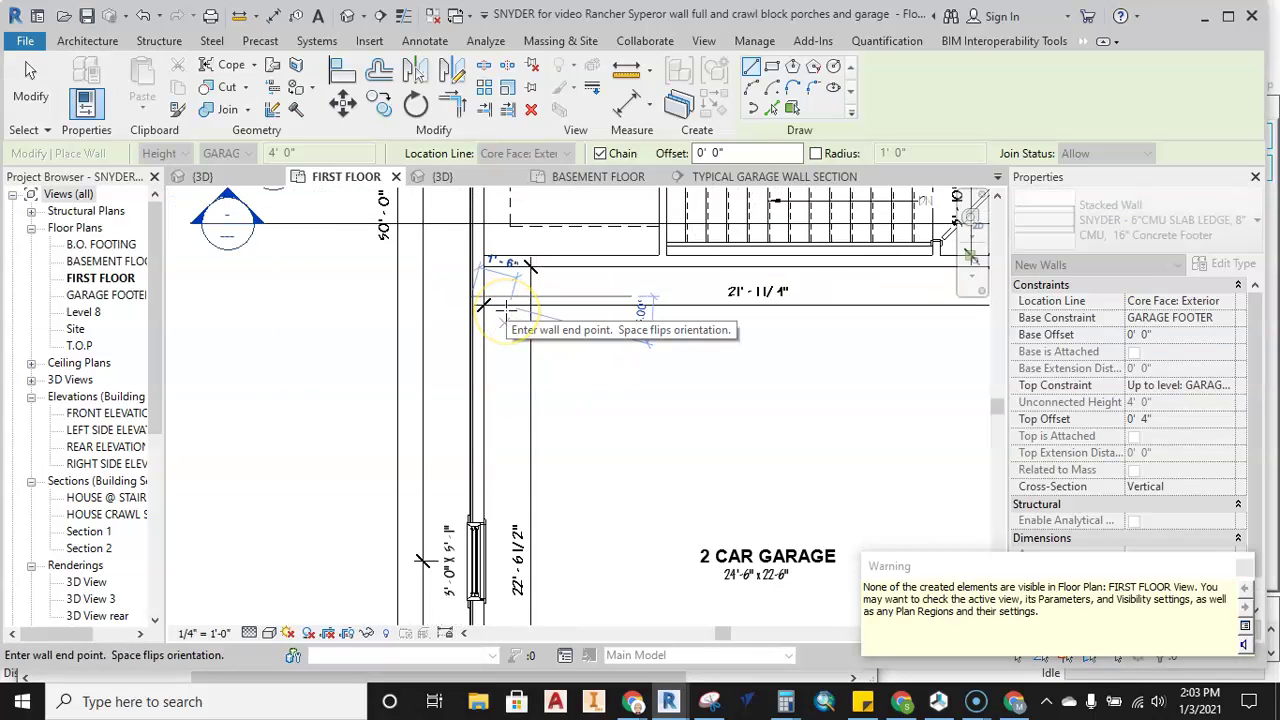
Switch to the BASEMENT FLOOR plan and examine the outer garage foundation wall's end near the basement wall
{"action": "scroll", "coordinate": [486, 306], "scroll_direction": "down", "scroll_amount": 4}
{"action": "left_click", "coordinate": [598, 176]}
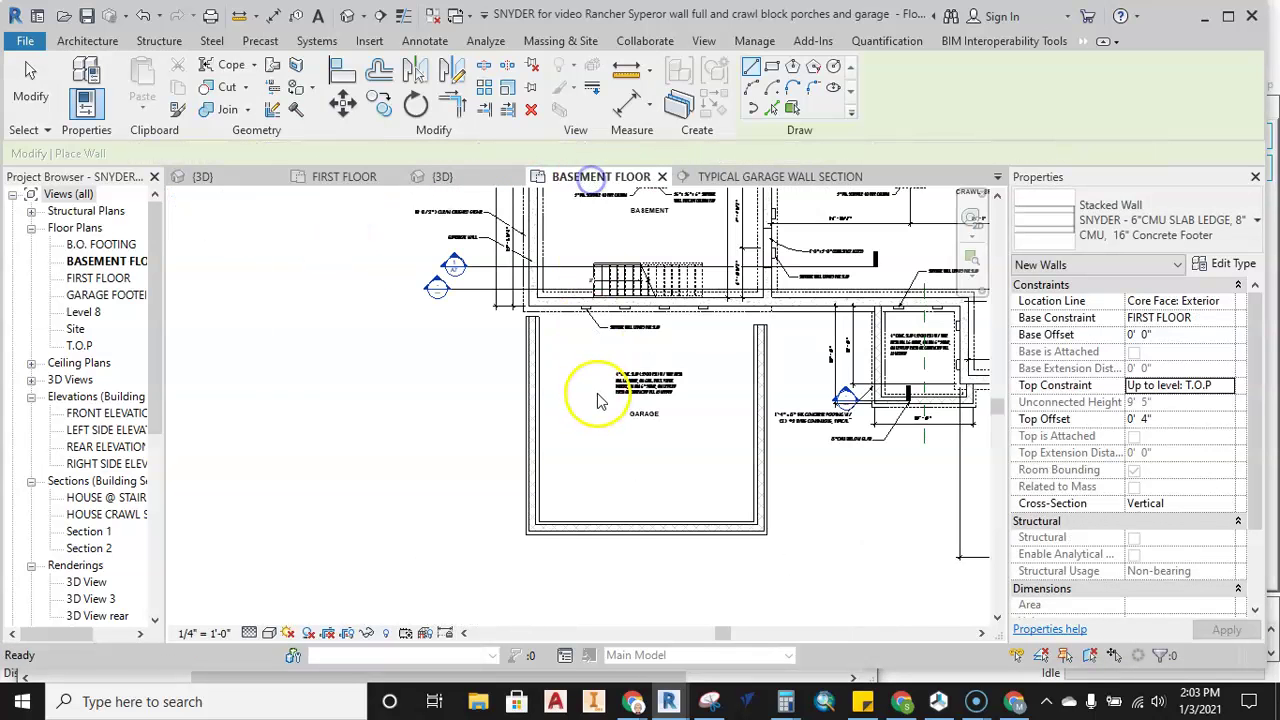
{"action": "scroll", "coordinate": [775, 345], "scroll_direction": "up", "scroll_amount": 4}
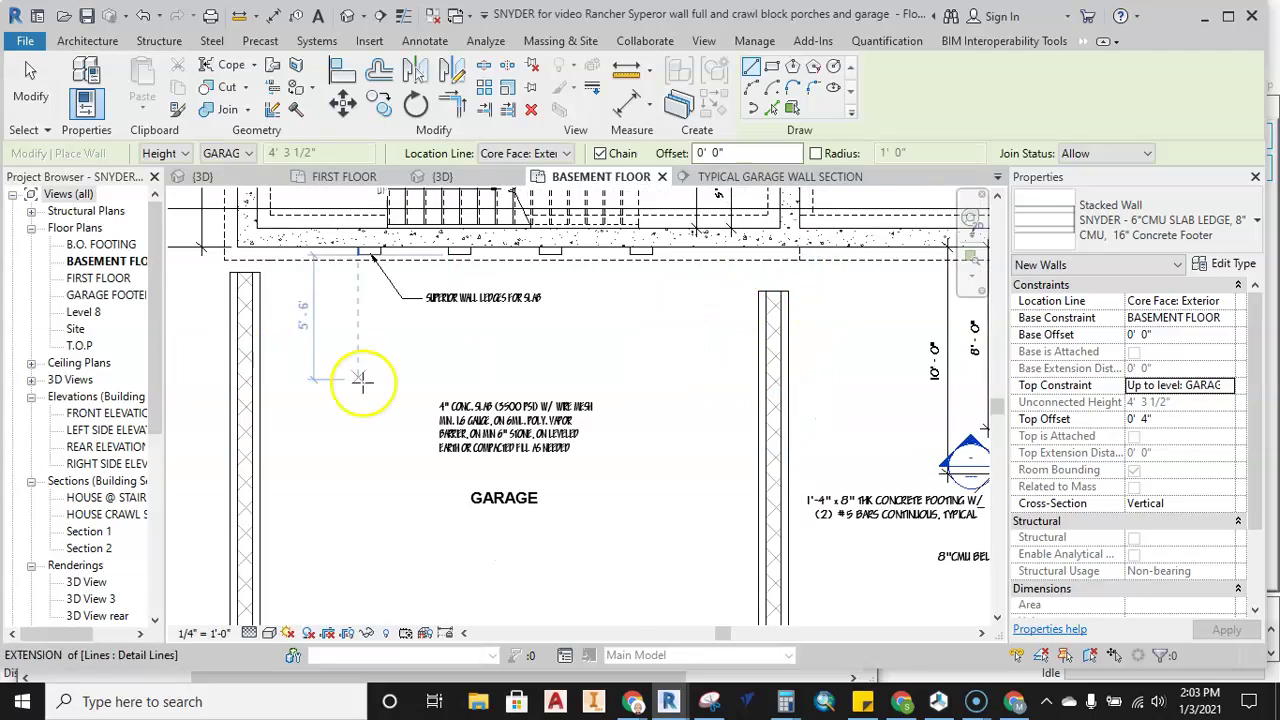
{"action": "scroll", "coordinate": [362, 380], "scroll_direction": "down", "scroll_amount": 2}
{"action": "scroll", "coordinate": [286, 213], "scroll_direction": "up", "scroll_amount": 5}
{"action": "scroll", "coordinate": [286, 213], "scroll_direction": "up", "scroll_amount": 2}
{"action": "middle_click_drag", "start_coordinate": [286, 213], "coordinate": [297, 369]}
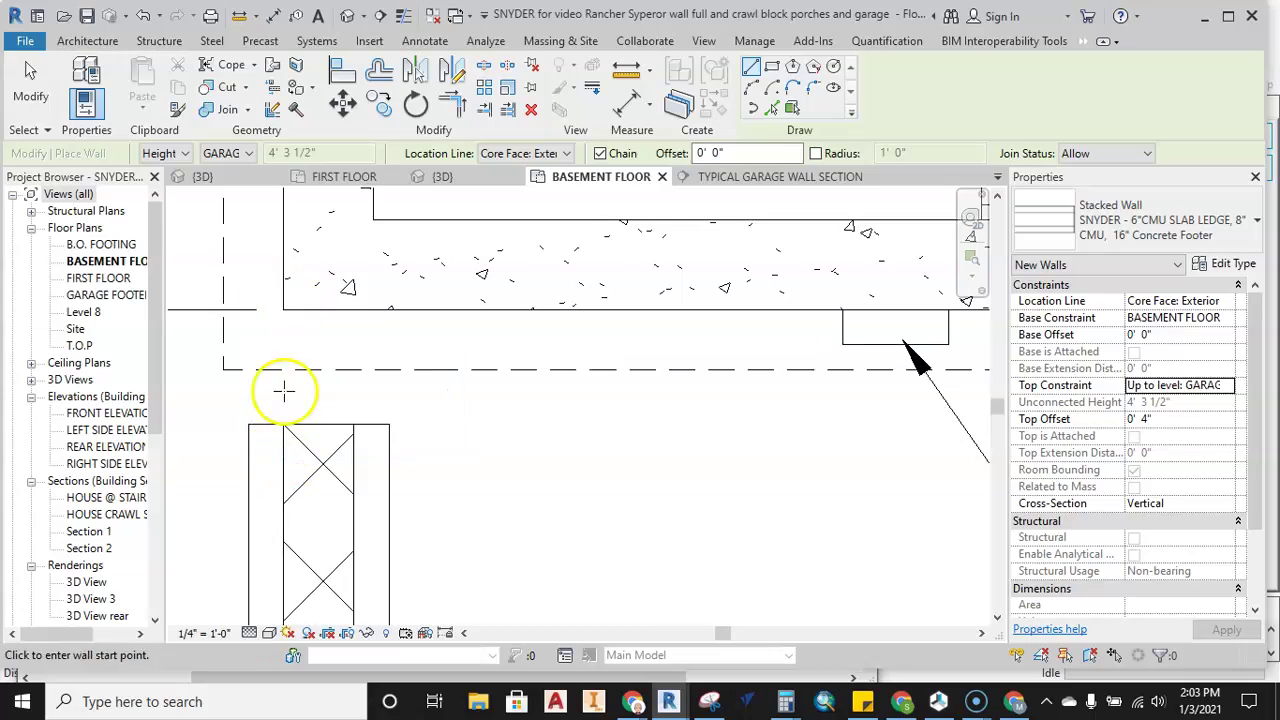
End the wall placement and stretch the porch-side garage foundation wall slightly toward the house, to about 20' 10" long
{"action": "scroll", "coordinate": [282, 304], "scroll_direction": "down", "scroll_amount": 6}
{"action": "middle_click_drag", "start_coordinate": [682, 411], "coordinate": [495, 388]}
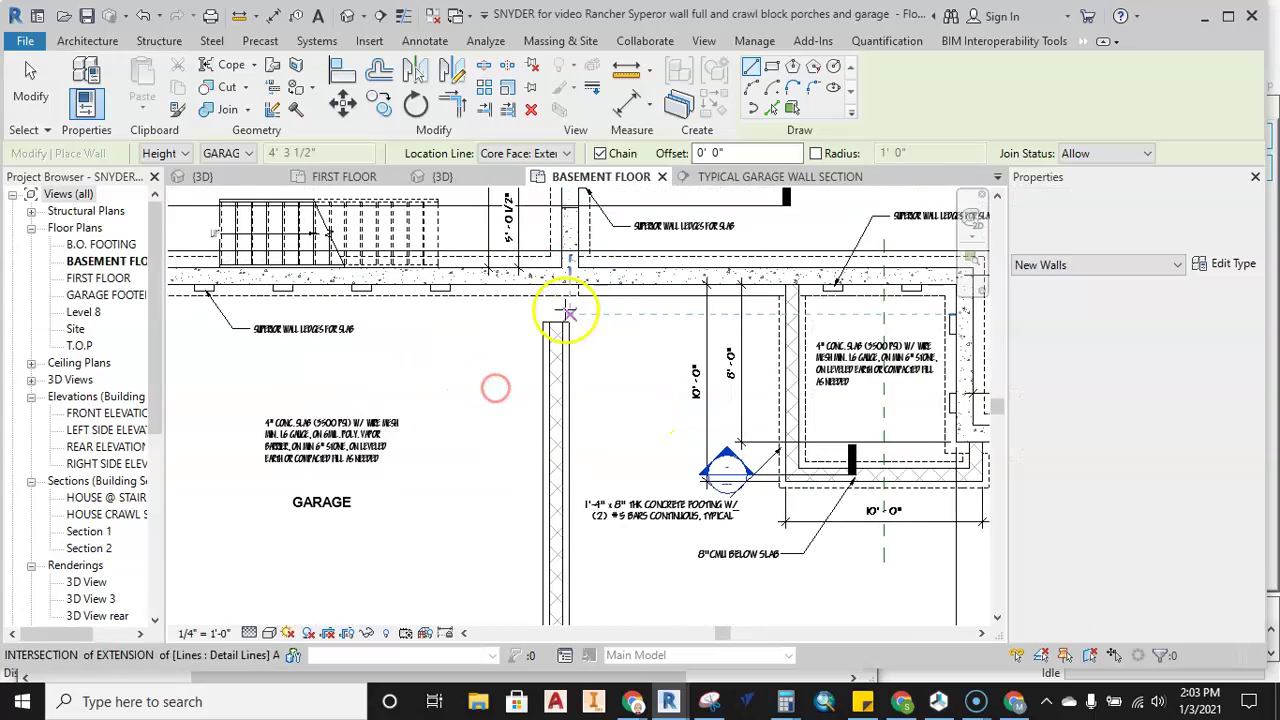
{"action": "scroll", "coordinate": [586, 312], "scroll_direction": "down", "scroll_amount": 2}
{"action": "middle_click_drag", "start_coordinate": [607, 400], "coordinate": [655, 384]}
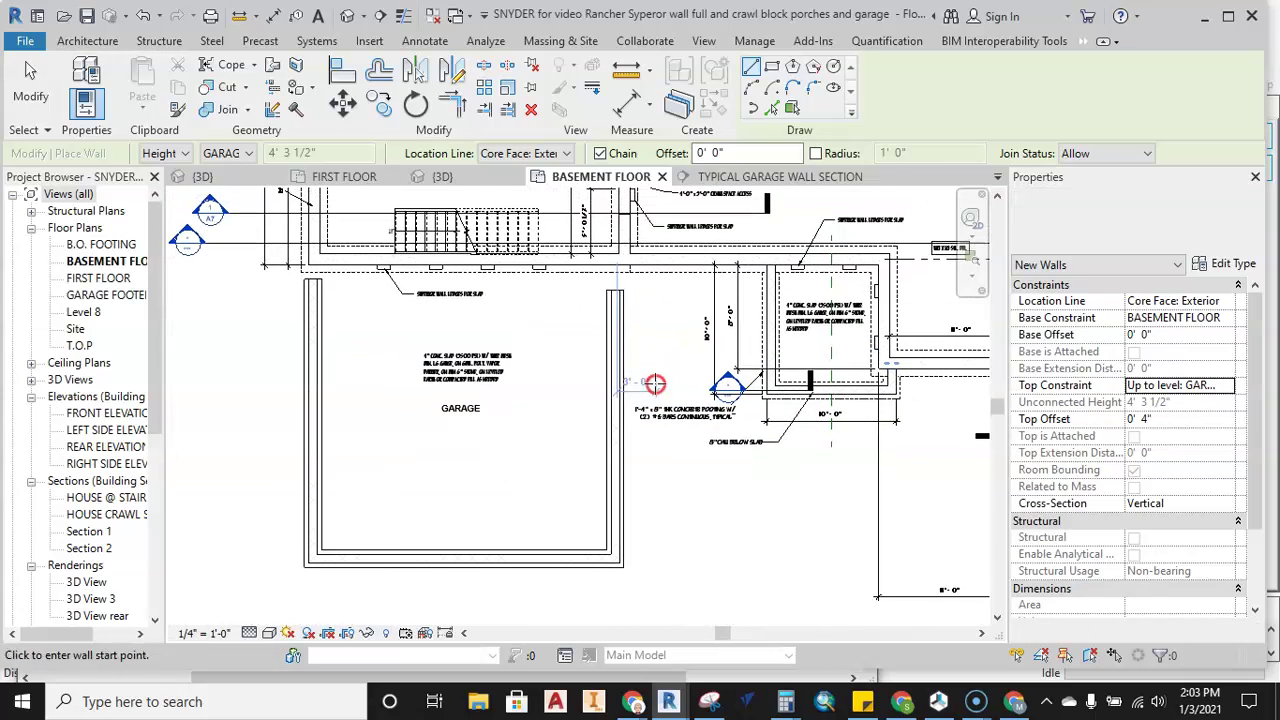
{"action": "middle_click_drag", "start_coordinate": [657, 497], "coordinate": [678, 557]}
{"action": "key", "text": "Escape"}
{"action": "key", "text": "Escape"}
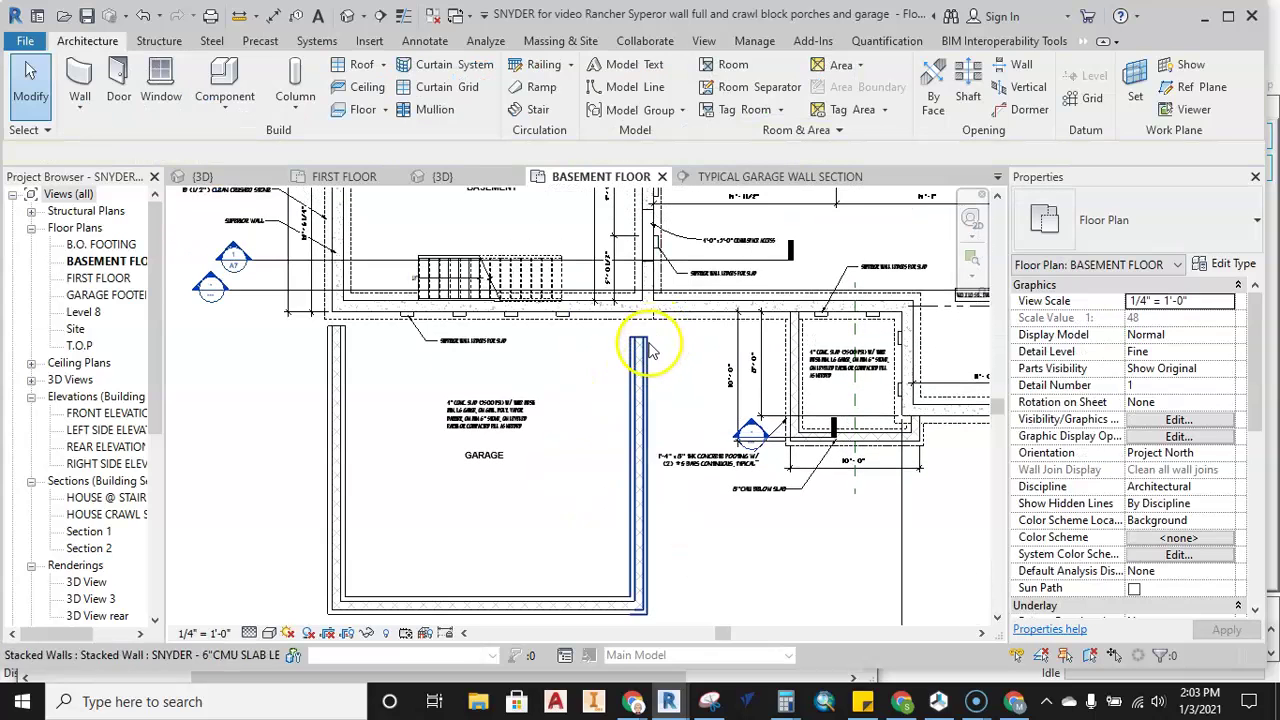
{"action": "left_click", "coordinate": [650, 350]}
{"action": "scroll", "coordinate": [636, 362], "scroll_direction": "up", "scroll_amount": 8}
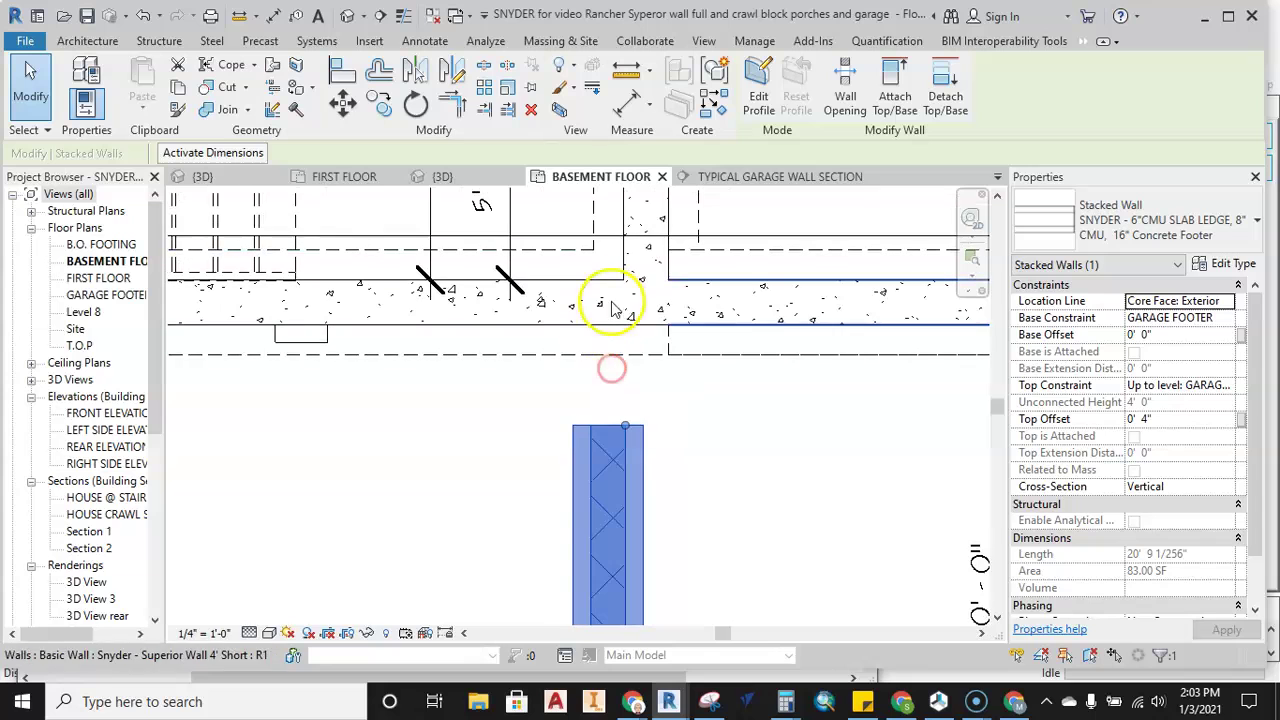
{"action": "left_click_drag", "start_coordinate": [625, 426], "coordinate": [626, 421]}
{"action": "left_click", "coordinate": [646, 428]}
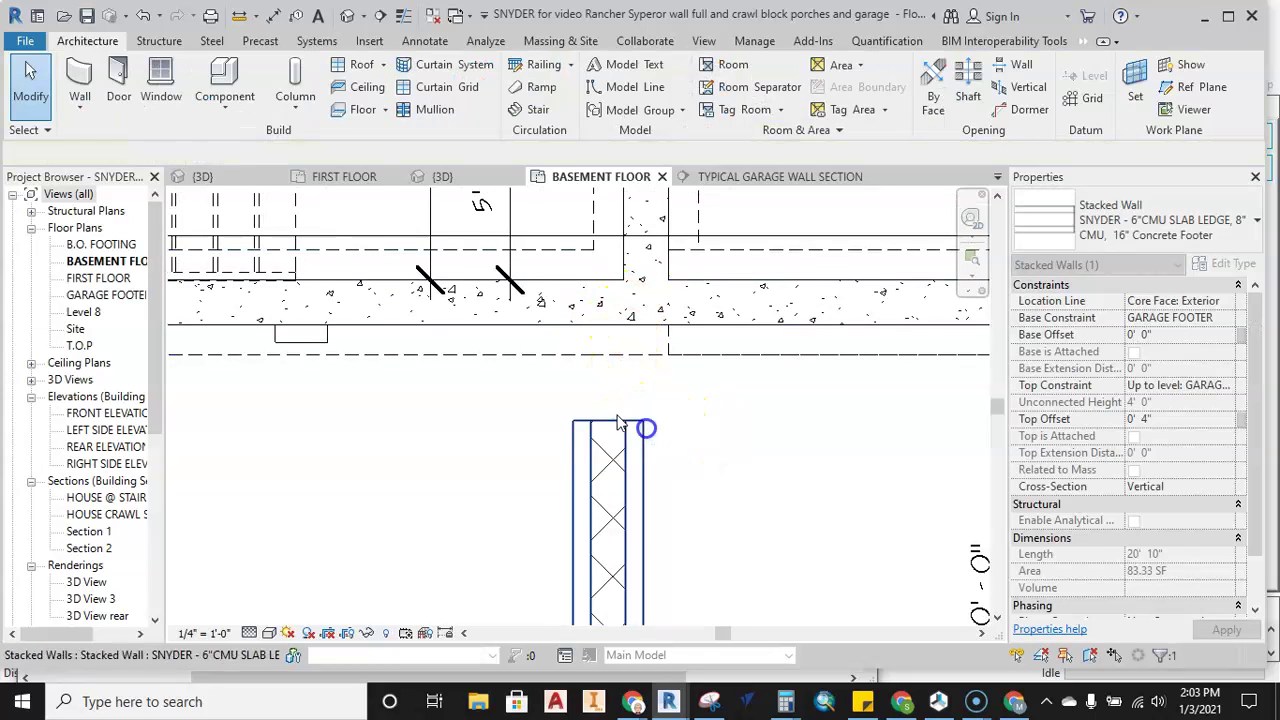
Disallow wall joins at the house-side end of the porch-side garage foundation wall
{"action": "left_click", "coordinate": [595, 447]}
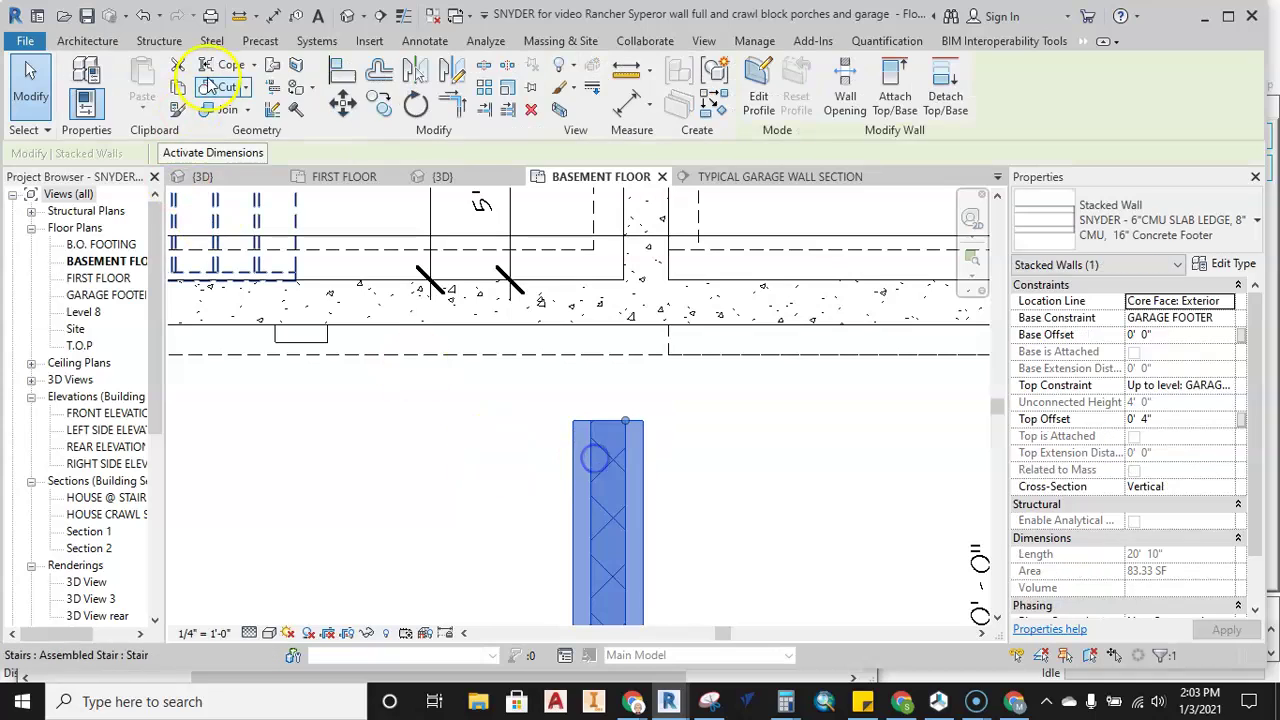
{"action": "left_click", "coordinate": [269, 112]}
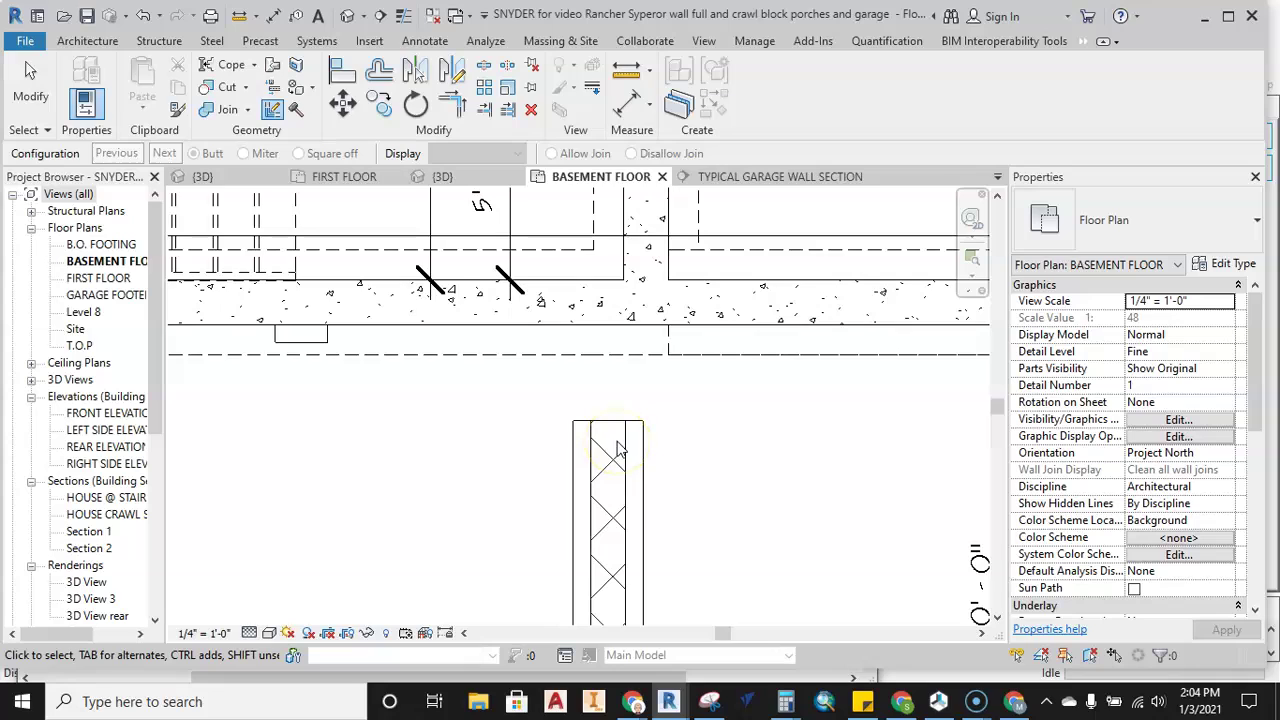
{"action": "left_click", "coordinate": [577, 445]}
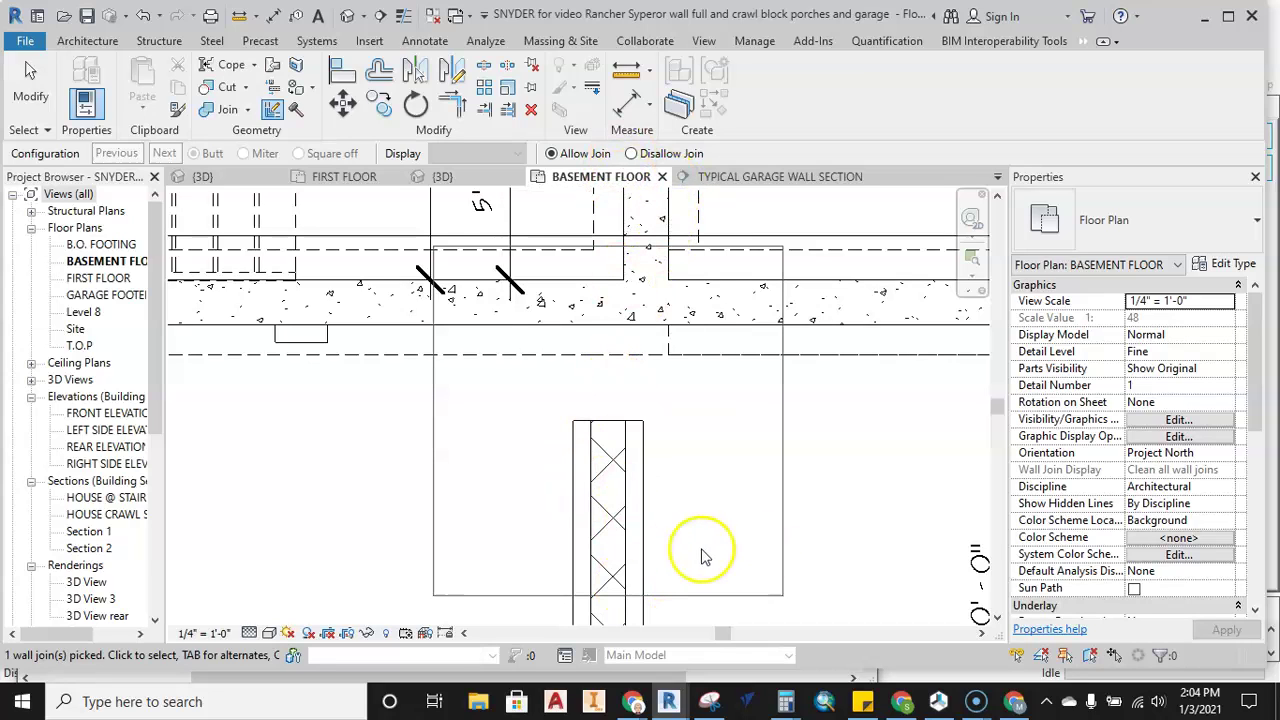
{"action": "left_click", "coordinate": [636, 156]}
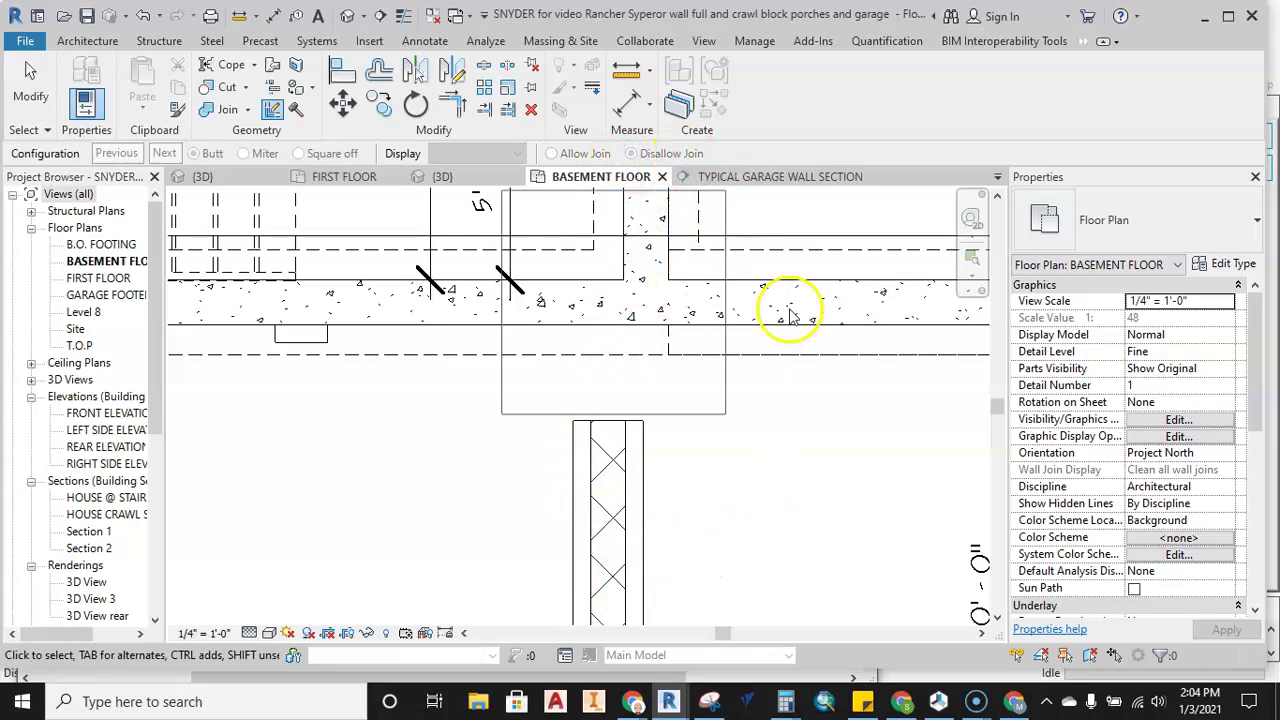
{"action": "left_click", "coordinate": [628, 490]}
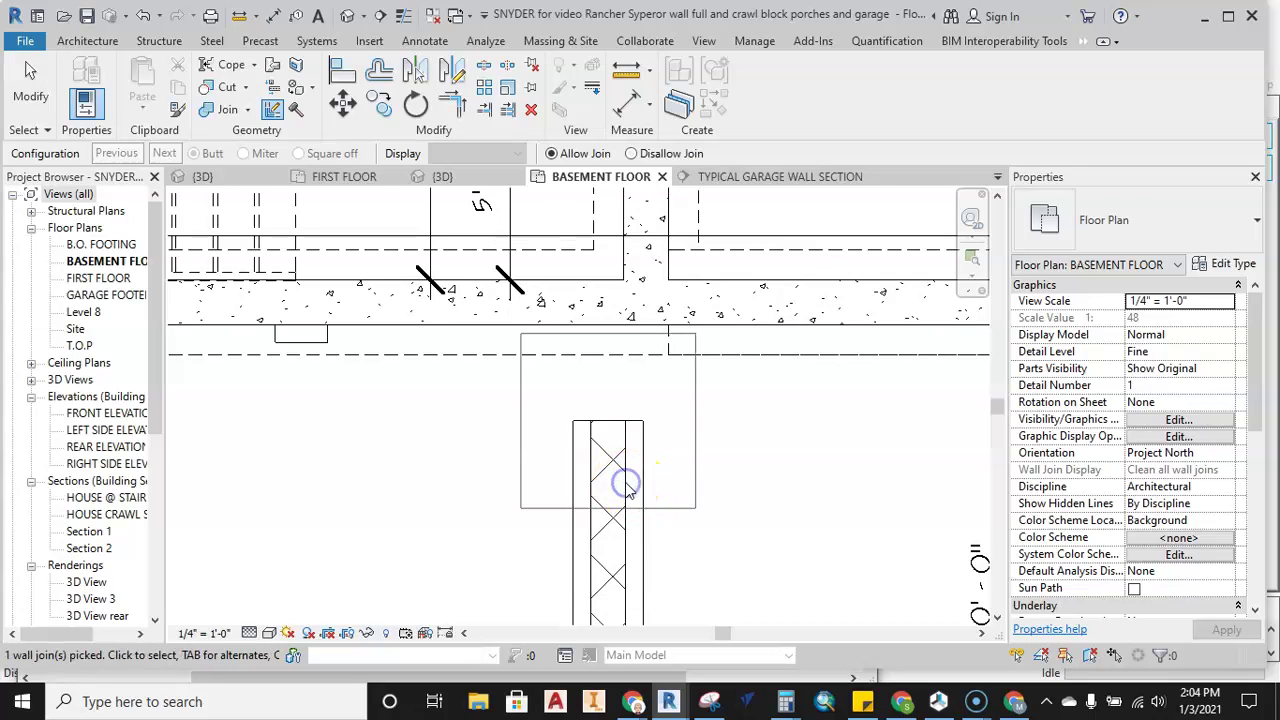
{"action": "left_click", "coordinate": [632, 155]}
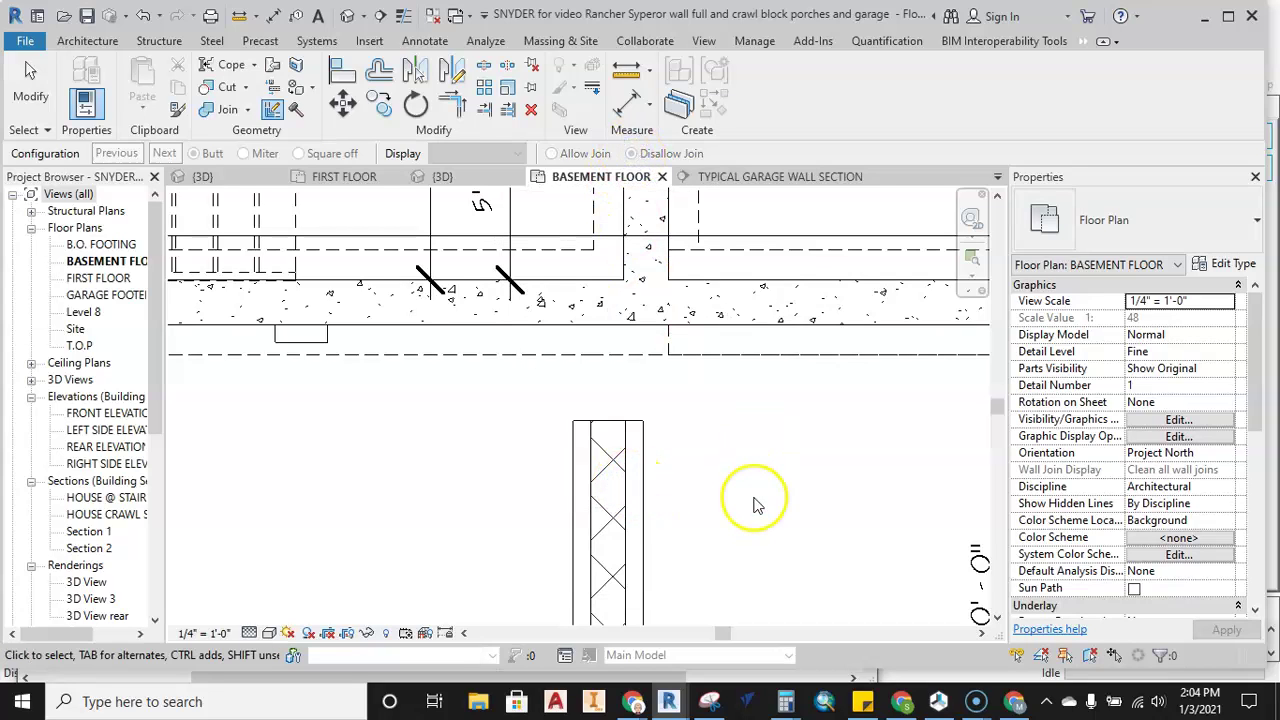
{"action": "left_click", "coordinate": [618, 470]}
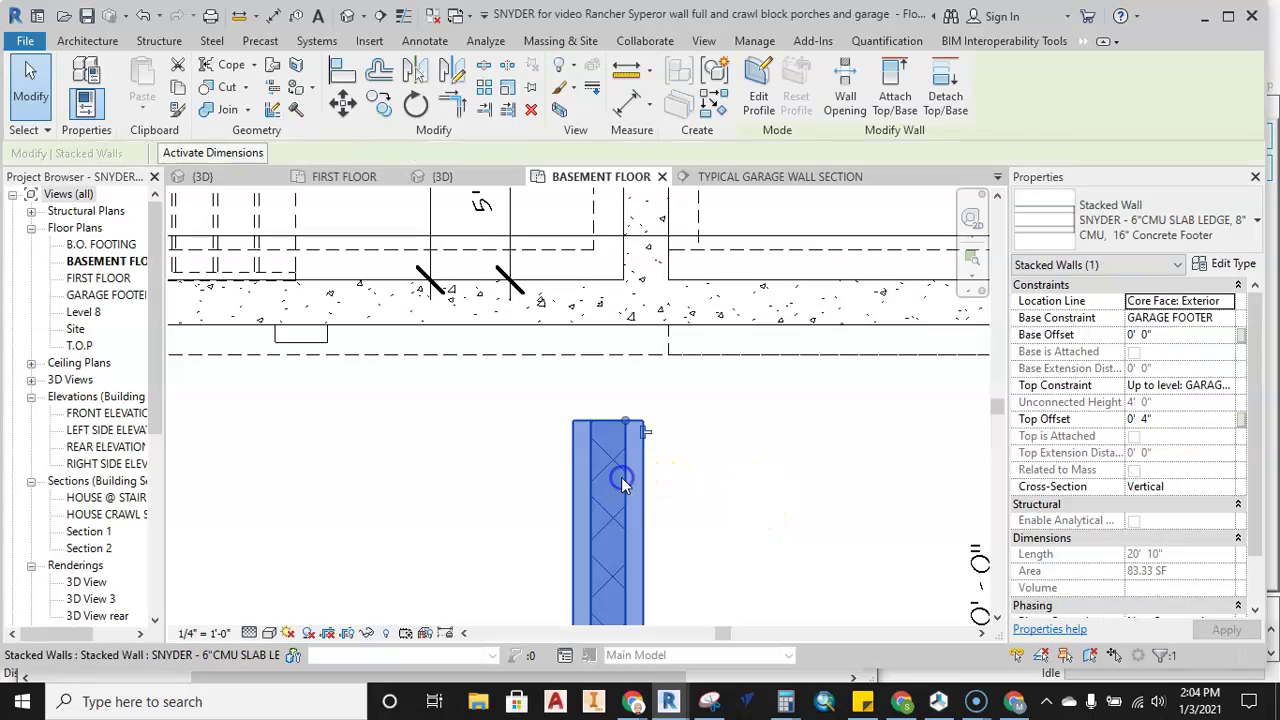
{"action": "scroll", "coordinate": [645, 445], "scroll_direction": "up", "scroll_amount": 5}
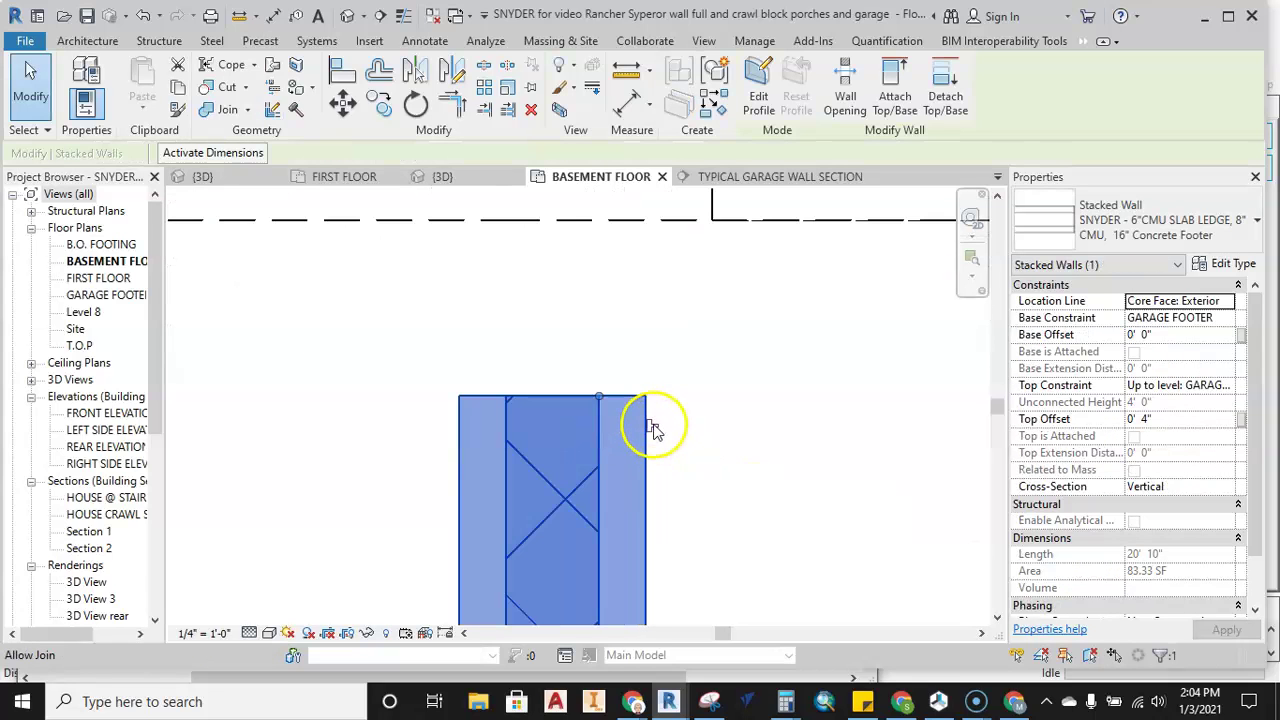
{"action": "scroll", "coordinate": [652, 428], "scroll_direction": "down", "scroll_amount": 3}
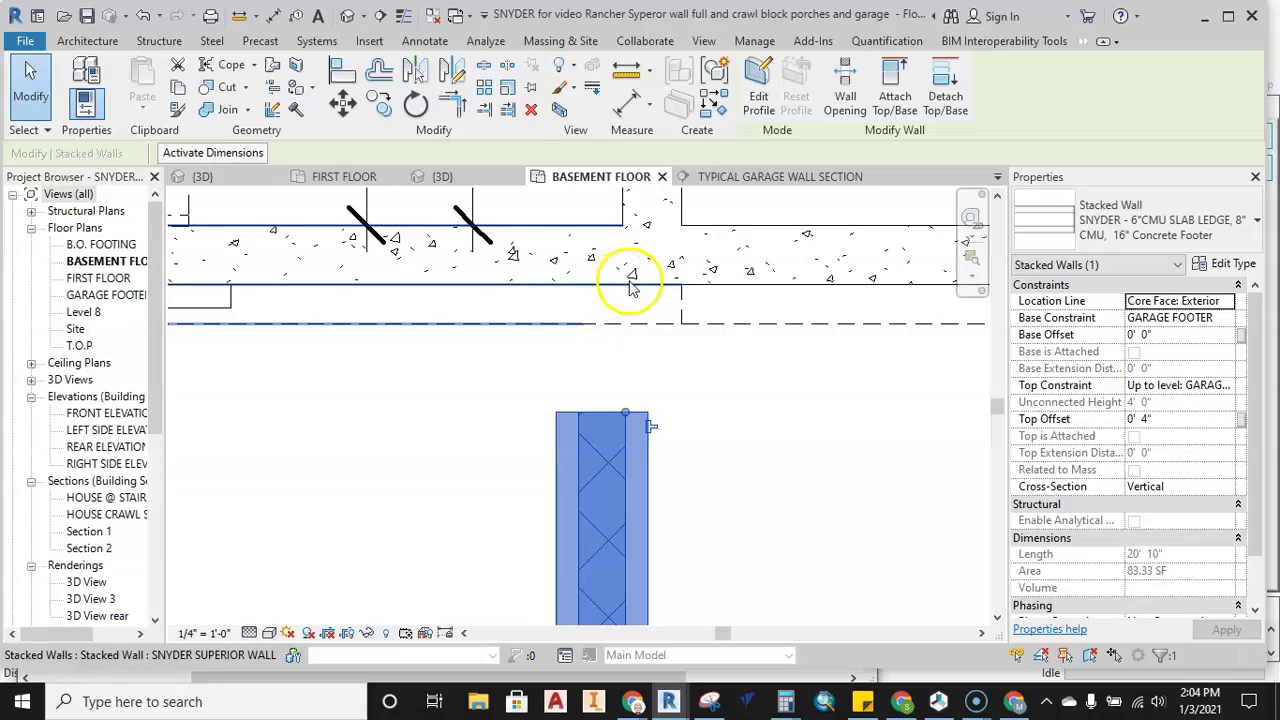
{"action": "scroll", "coordinate": [684, 383], "scroll_direction": "down", "scroll_amount": 4}
{"action": "left_click", "coordinate": [716, 443]}
Shorten the outer garage foundation wall by pulling its end back from the basement wall
{"action": "scroll", "coordinate": [510, 438], "scroll_direction": "down", "scroll_amount": 1}
{"action": "middle_click_drag", "start_coordinate": [508, 440], "coordinate": [797, 443]}
{"action": "scroll", "coordinate": [455, 440], "scroll_direction": "up", "scroll_amount": 2}
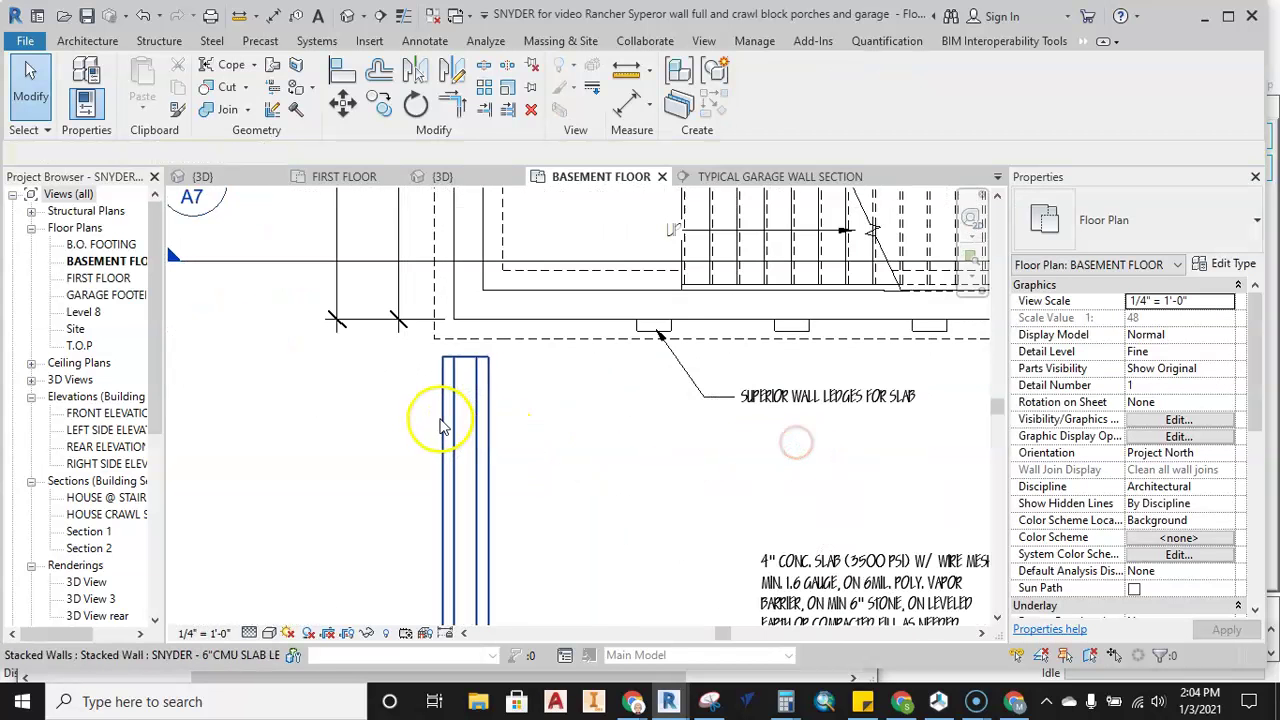
{"action": "left_click", "coordinate": [451, 420]}
{"action": "key", "text": "r"}
{"action": "key", "text": "s"}
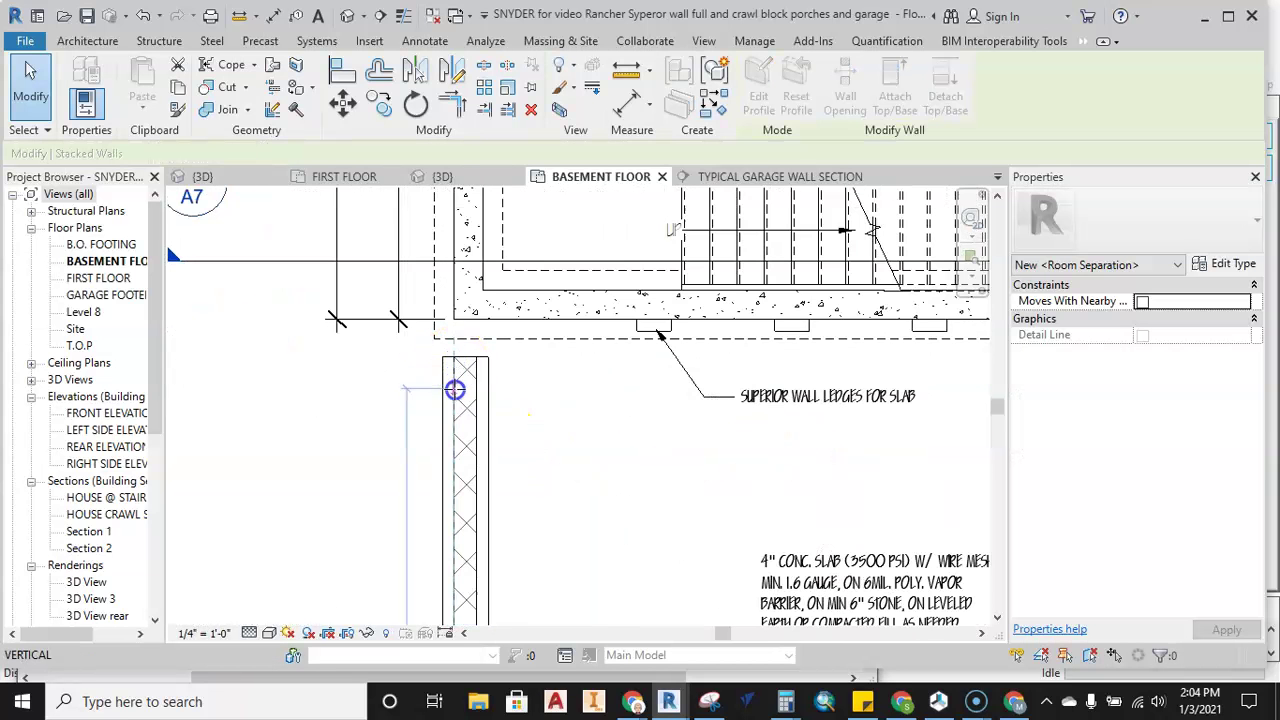
{"action": "key", "text": "Escape"}
{"action": "key", "text": "Escape"}
{"action": "scroll", "coordinate": [476, 457], "scroll_direction": "up", "scroll_amount": 2}
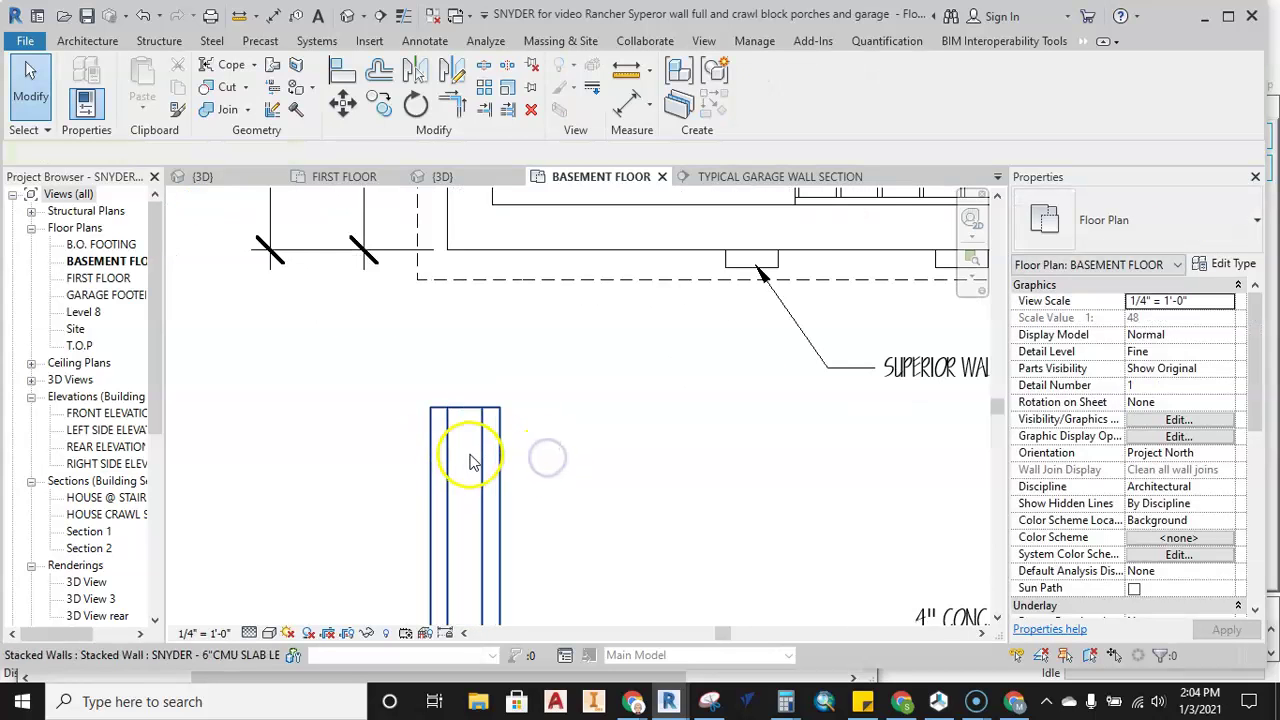
Disallow wall joins at the house-side end of the outer garage foundation wall
{"action": "left_click", "coordinate": [479, 460]}
{"action": "left_click", "coordinate": [272, 110]}
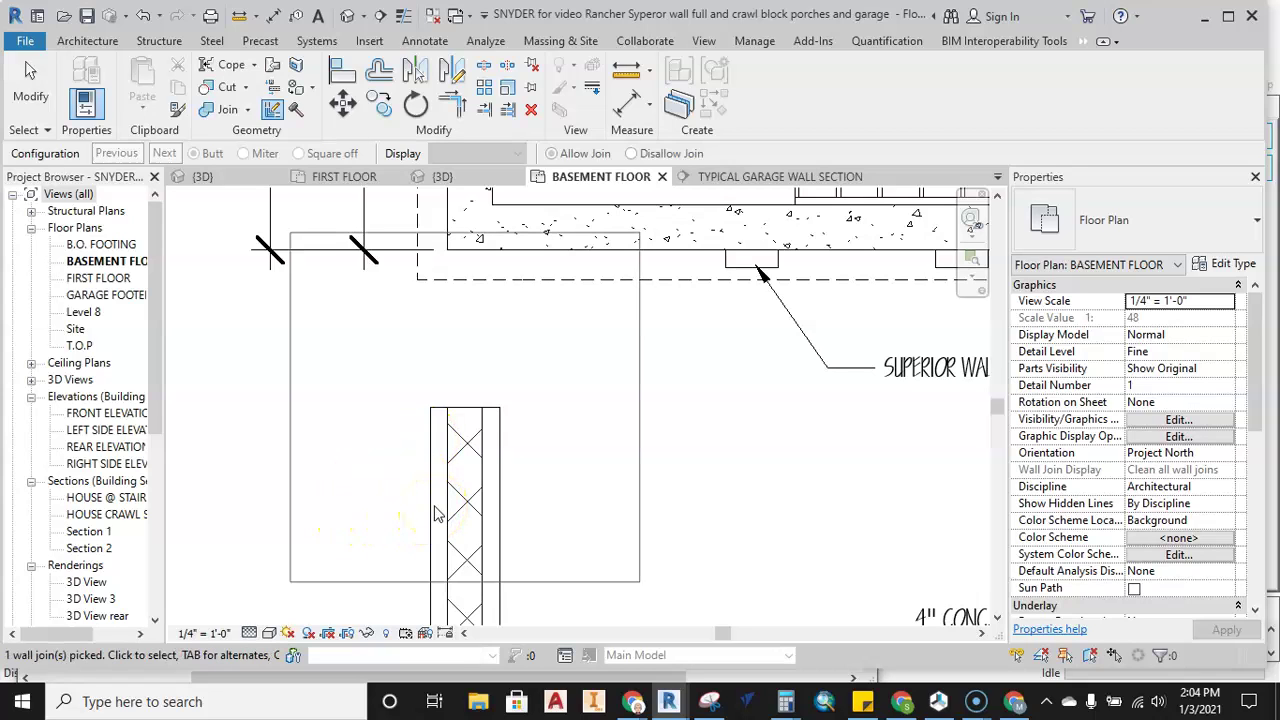
{"action": "left_click", "coordinate": [648, 155]}
{"action": "left_click", "coordinate": [487, 430]}
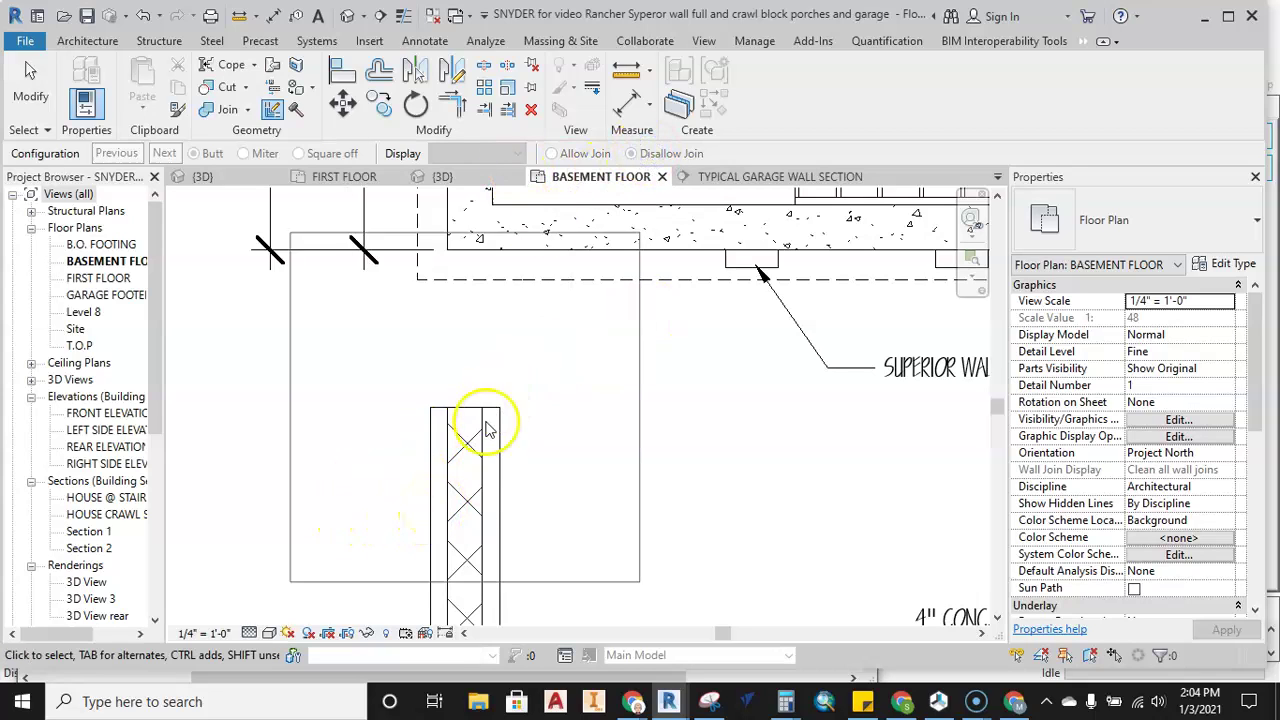
{"action": "left_click", "coordinate": [631, 155]}
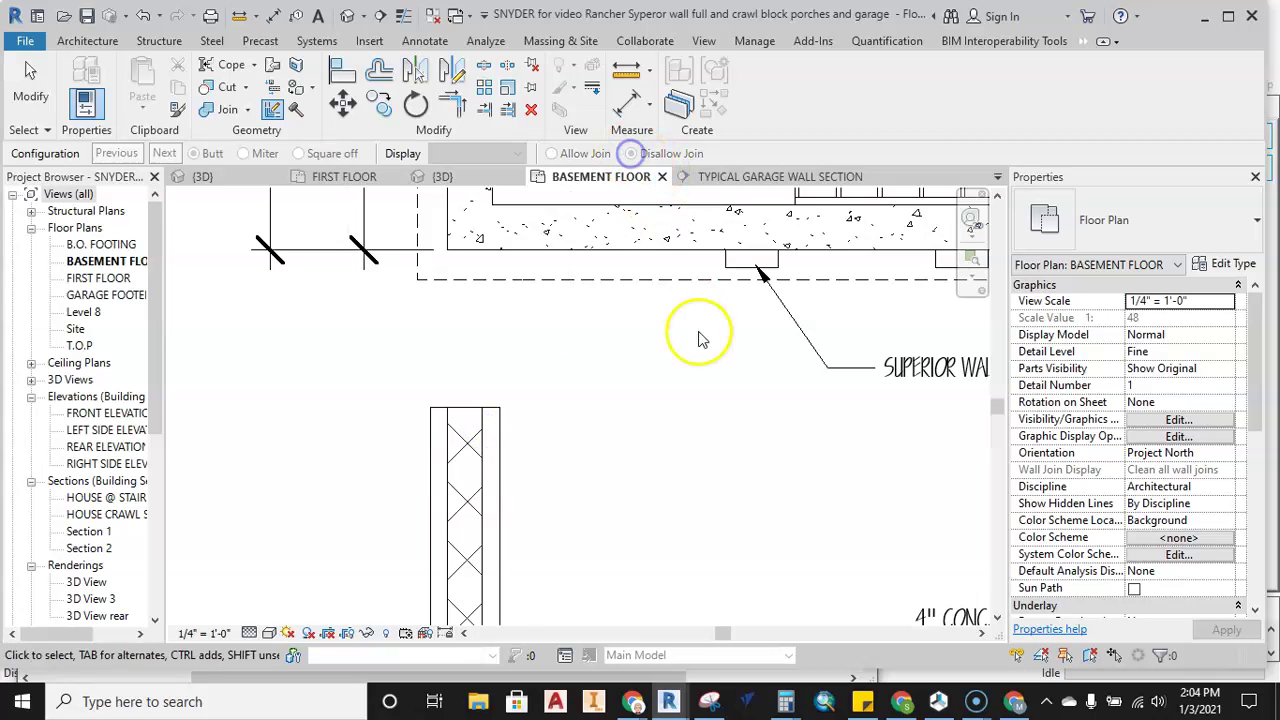
{"action": "scroll", "coordinate": [661, 362], "scroll_direction": "down", "scroll_amount": 3}
{"action": "key", "text": "Escape"}
Set the BASEMENT FLOOR plan's view range cut plane offset to 7' 6"
{"action": "scroll", "coordinate": [665, 365], "scroll_direction": "down", "scroll_amount": 2}
{"action": "middle_click_drag", "start_coordinate": [734, 397], "coordinate": [531, 340]}
{"action": "scroll", "coordinate": [535, 342], "scroll_direction": "down", "scroll_amount": 1}
{"action": "middle_click_drag", "start_coordinate": [610, 354], "coordinate": [544, 353]}
{"action": "middle_click_drag", "start_coordinate": [649, 362], "coordinate": [637, 378]}
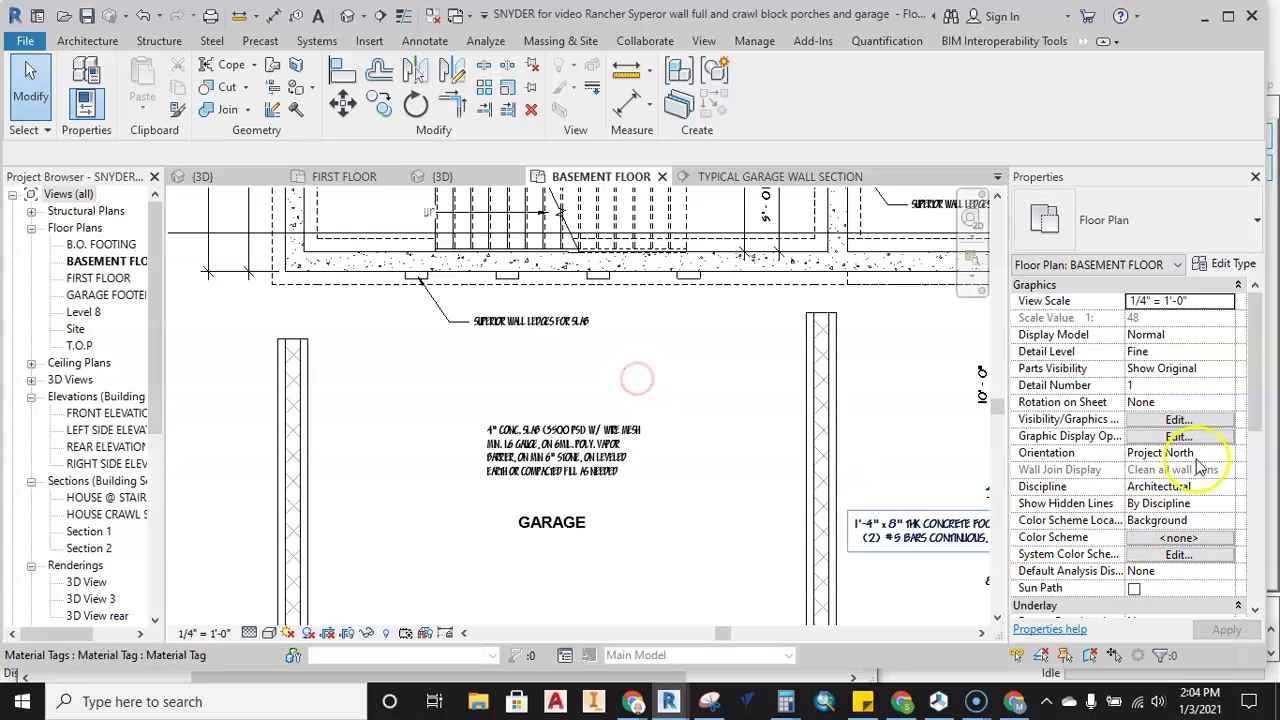
{"action": "left_click_drag", "start_coordinate": [1257, 372], "coordinate": [1257, 487]}
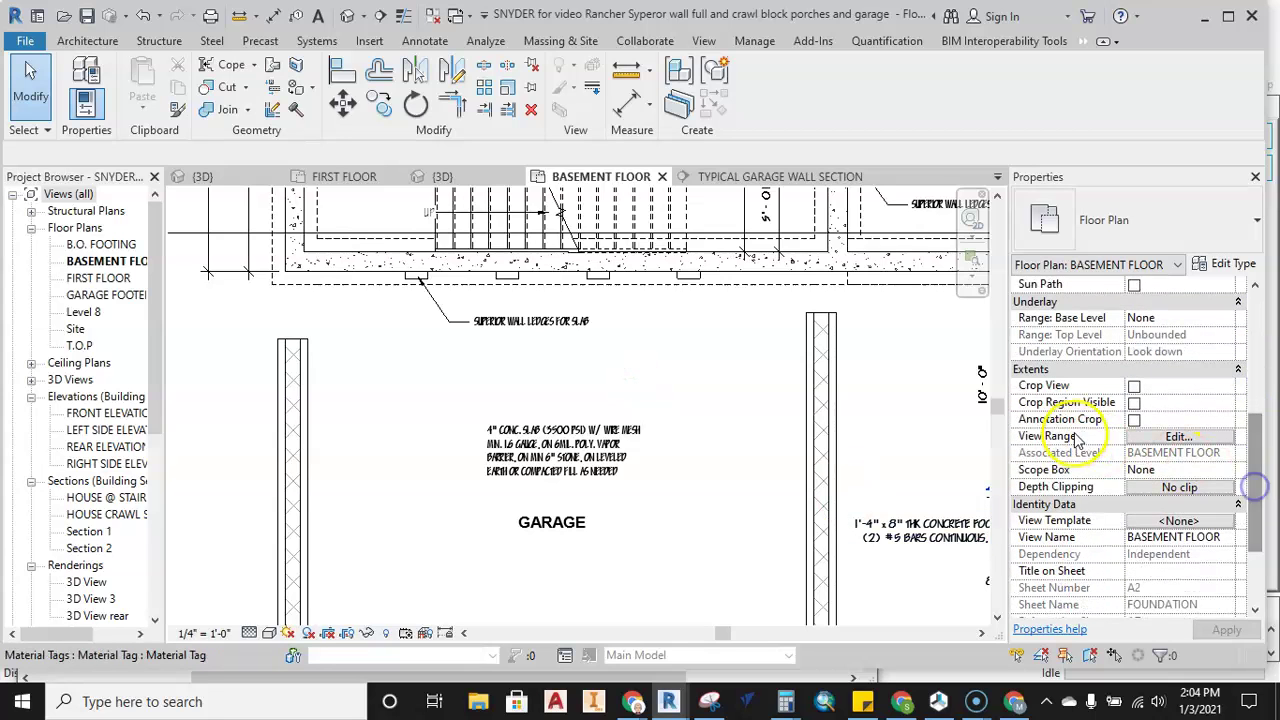
{"action": "left_click", "coordinate": [1178, 436]}
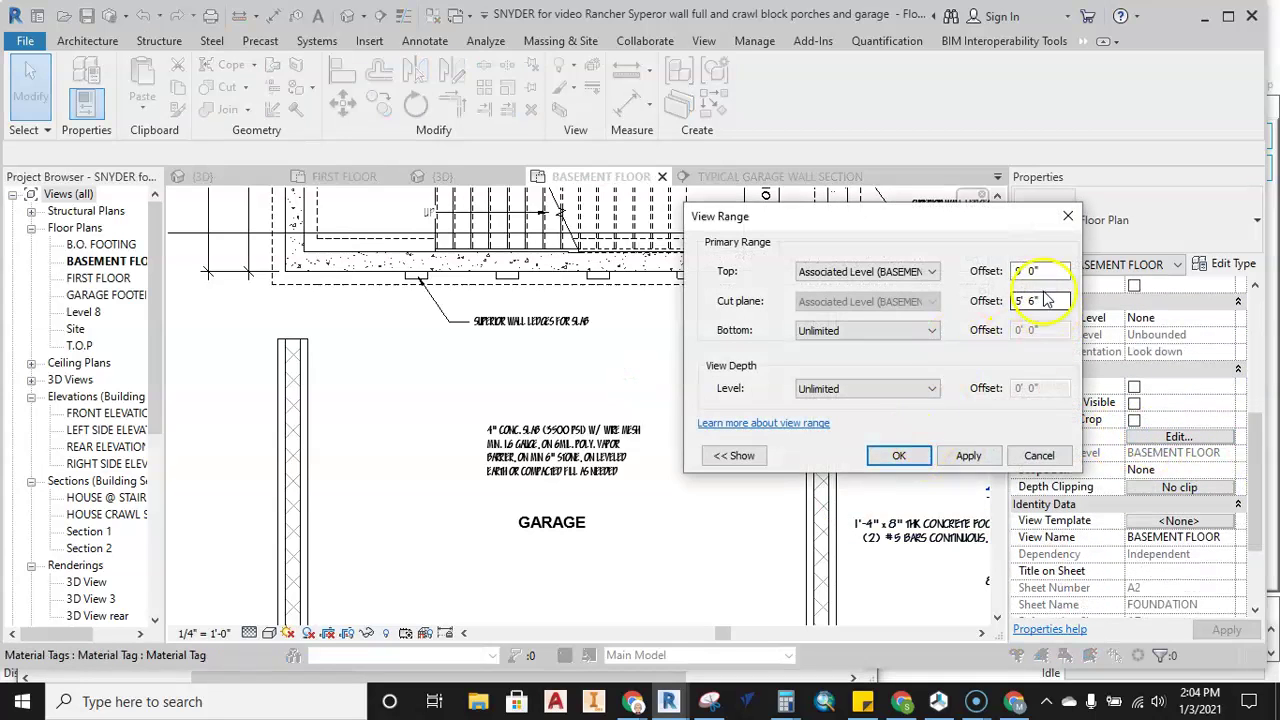
{"action": "left_click_drag", "start_coordinate": [976, 227], "coordinate": [664, 88]}
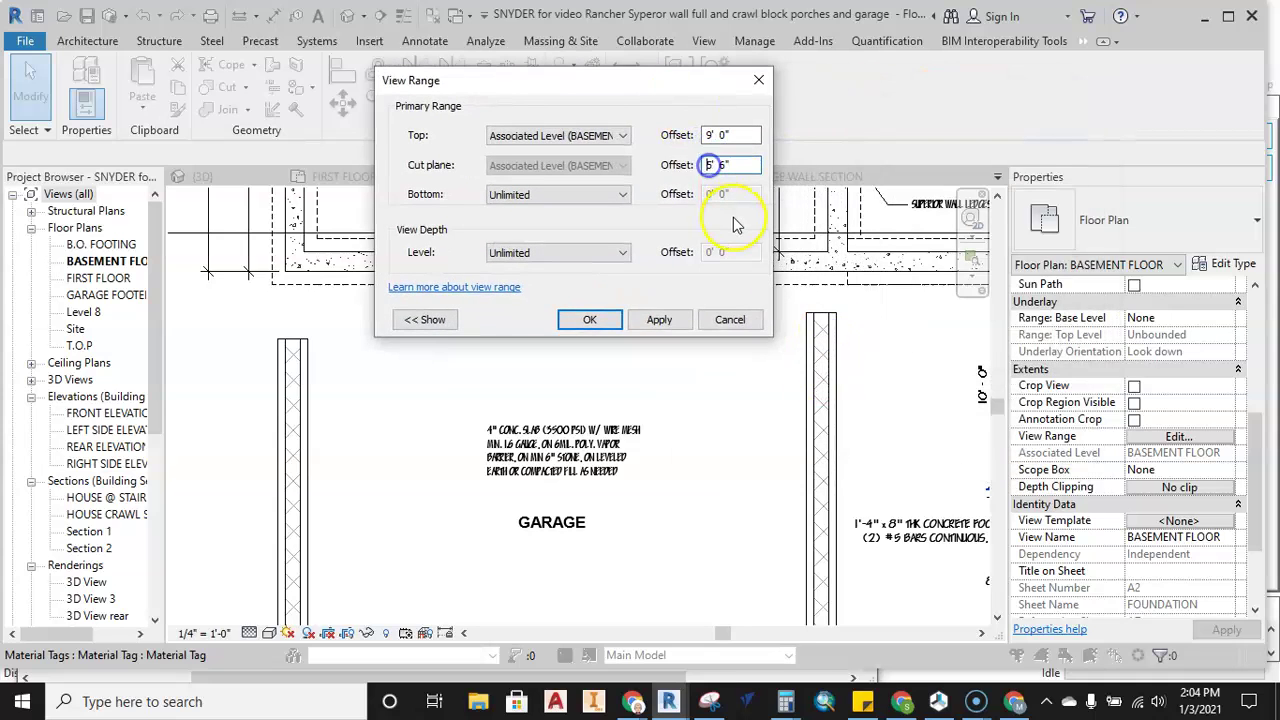
{"action": "type", "text": "7"}
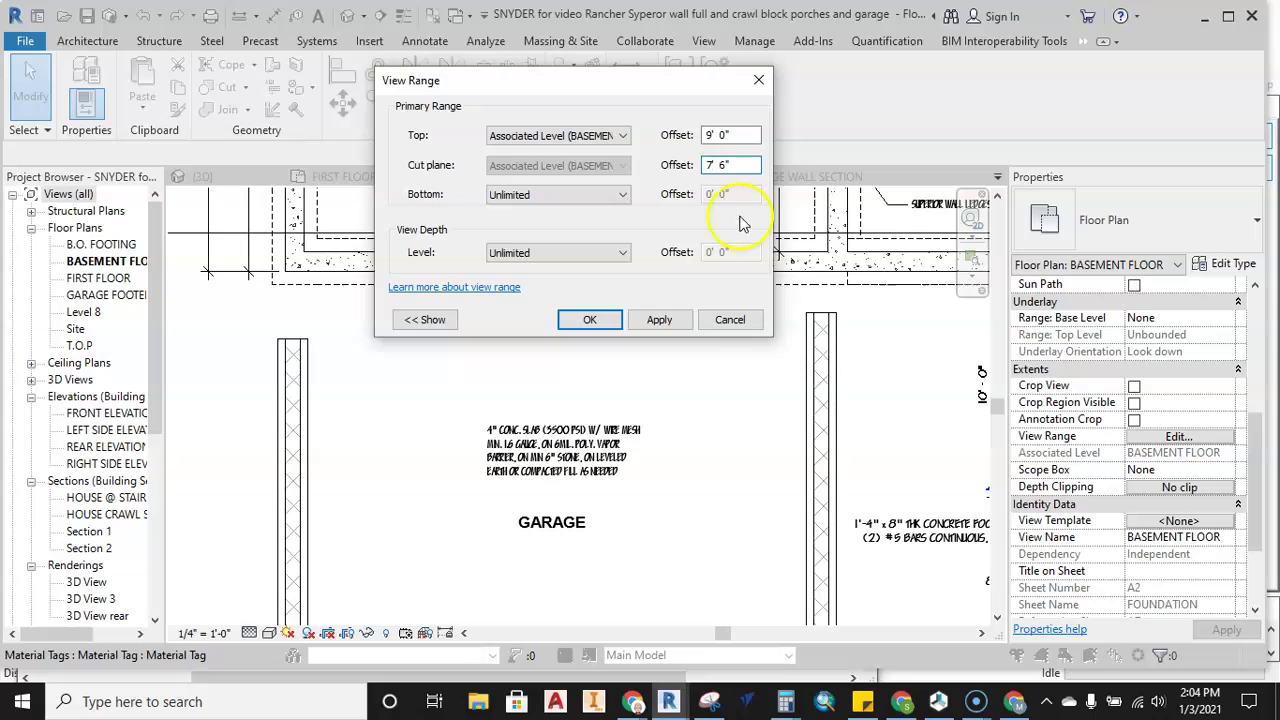
{"action": "left_click", "coordinate": [672, 320]}
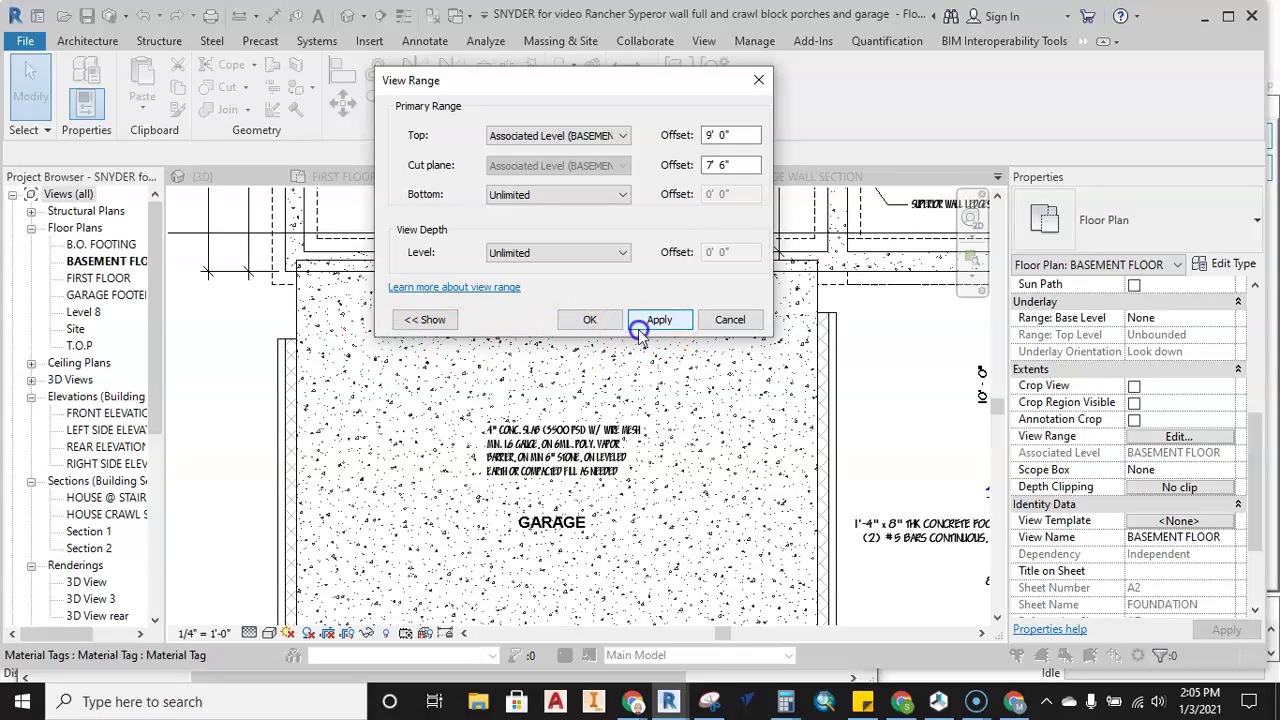
{"action": "left_click", "coordinate": [614, 320]}
Hide the garage's 4" concrete slab in the basement plan
{"action": "scroll", "coordinate": [836, 325], "scroll_direction": "up", "scroll_amount": 8}
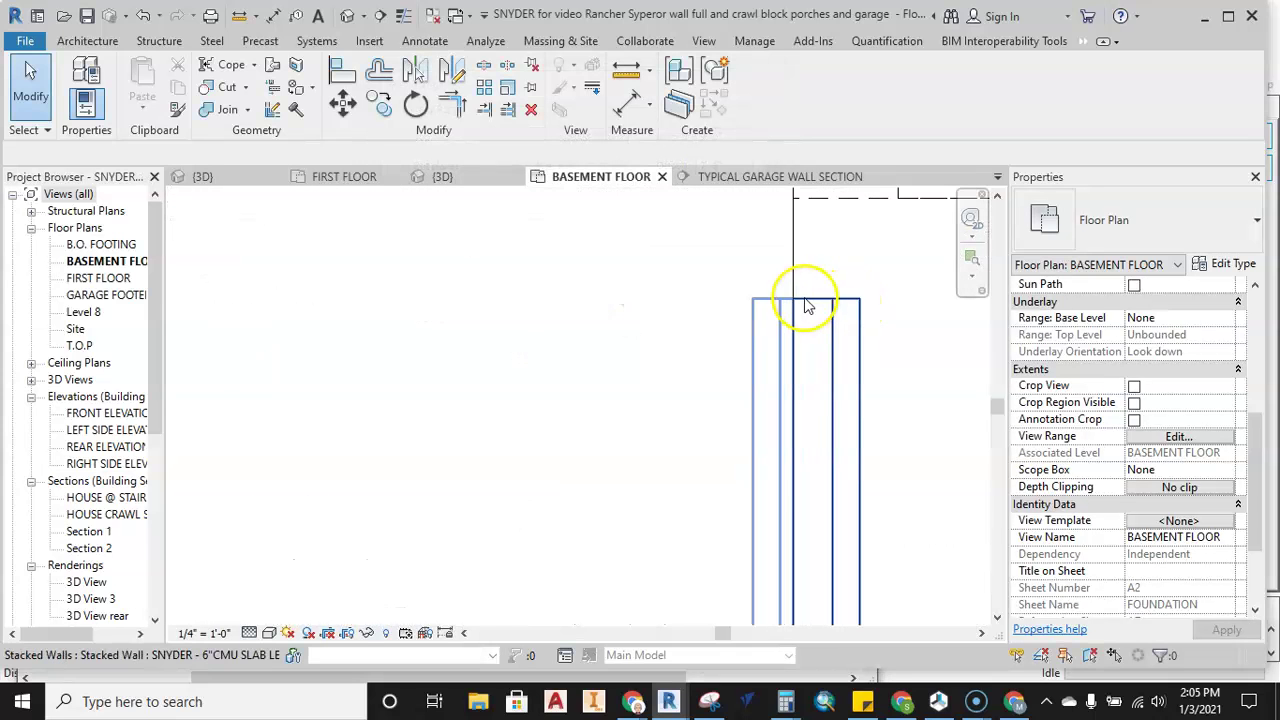
{"action": "scroll", "coordinate": [820, 345], "scroll_direction": "down", "scroll_amount": 5}
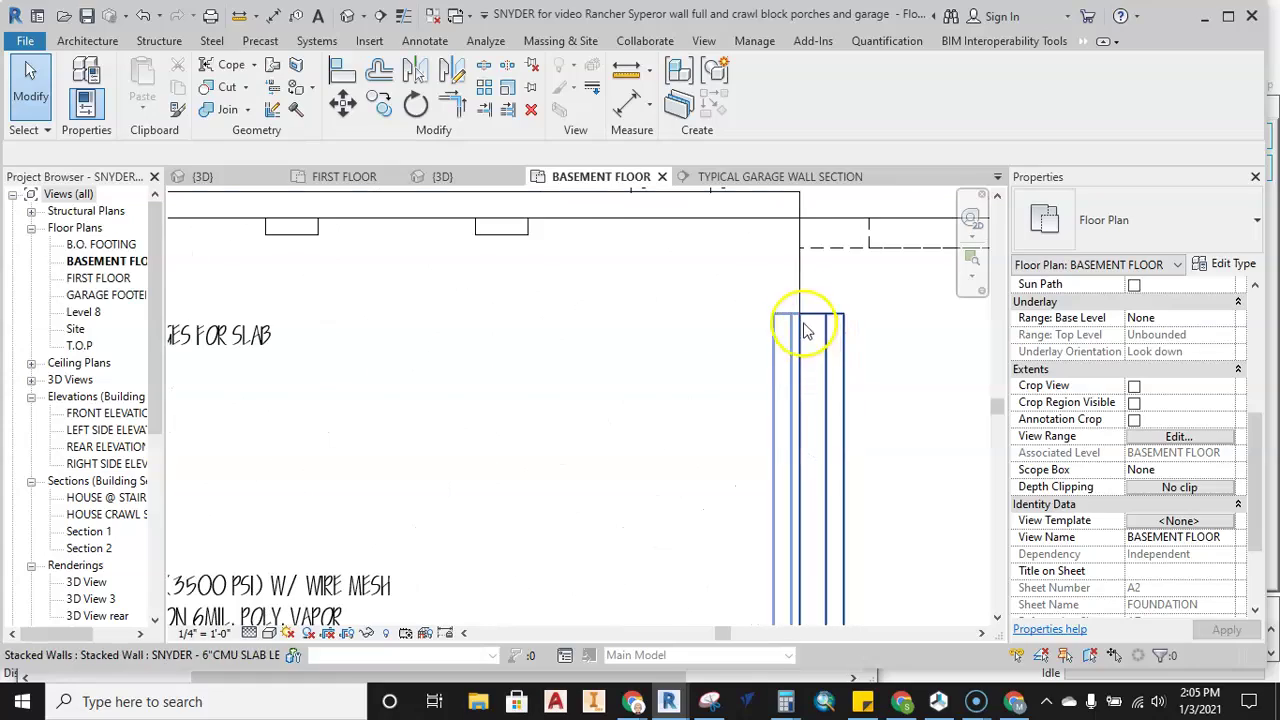
{"action": "left_click", "coordinate": [805, 290]}
{"action": "scroll", "coordinate": [877, 286], "scroll_direction": "down", "scroll_amount": 2}
{"action": "scroll", "coordinate": [875, 300], "scroll_direction": "down", "scroll_amount": 3}
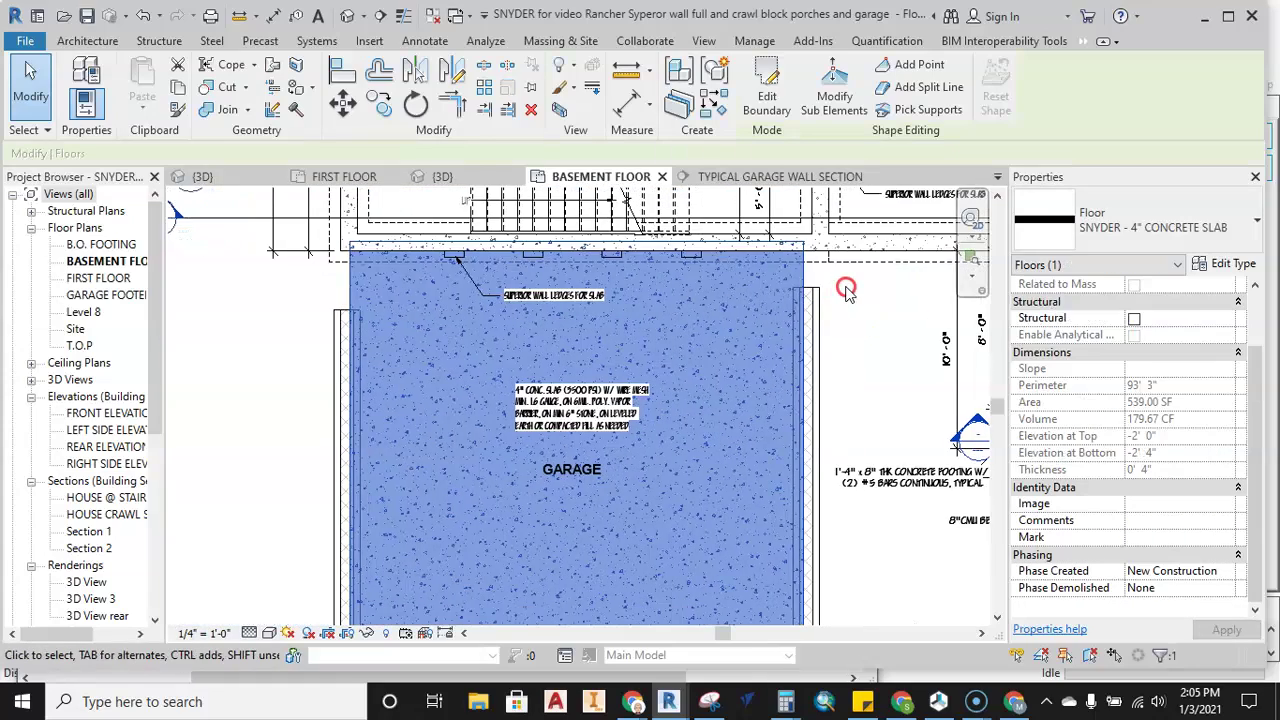
{"action": "left_click", "coordinate": [600, 340]}
Shorten the porch-side garage foundation wall, lining its house-side end up with the end of the outer wall
{"action": "scroll", "coordinate": [757, 289], "scroll_direction": "up", "scroll_amount": 10}
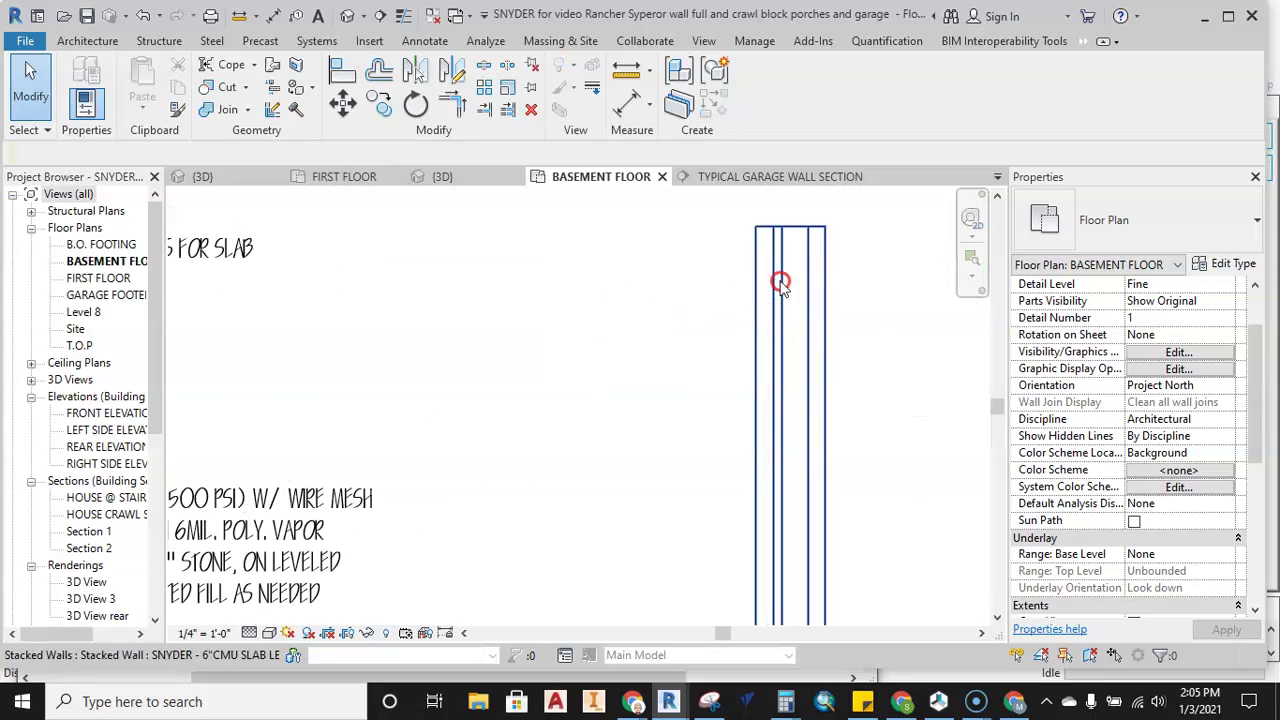
{"action": "scroll", "coordinate": [660, 343], "scroll_direction": "down", "scroll_amount": 5}
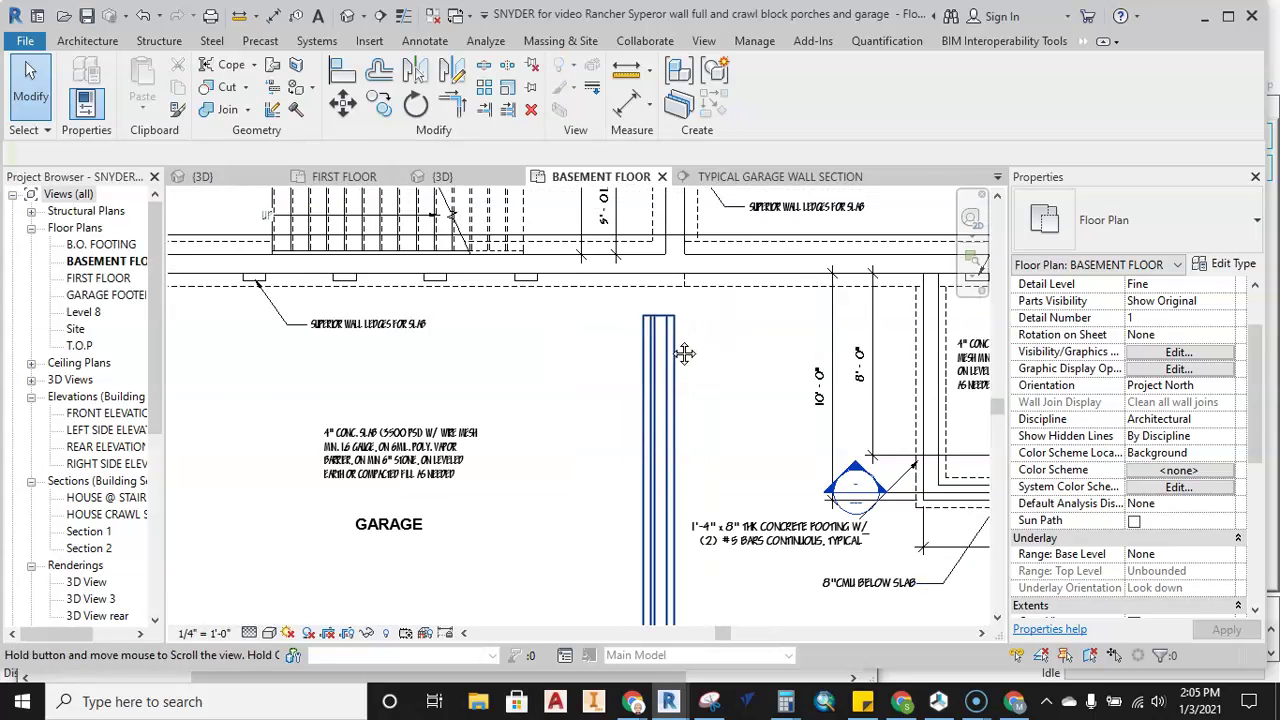
{"action": "left_click", "coordinate": [707, 290]}
{"action": "left_click", "coordinate": [778, 308]}
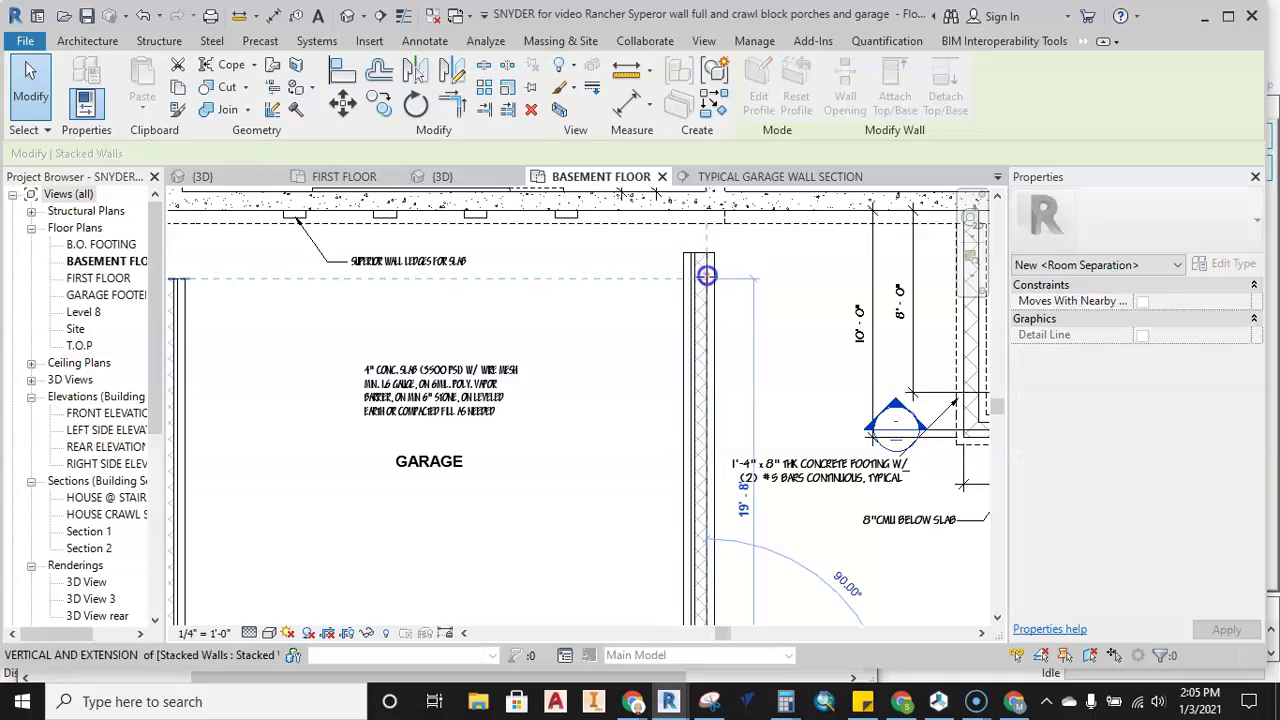
Set the wall joins to Disallow Join at the house-side ends of both garage foundation walls
{"action": "left_click", "coordinate": [272, 109]}
{"action": "scroll", "coordinate": [724, 300], "scroll_direction": "up", "scroll_amount": 5}
{"action": "scroll", "coordinate": [723, 391], "scroll_direction": "down", "scroll_amount": 4}
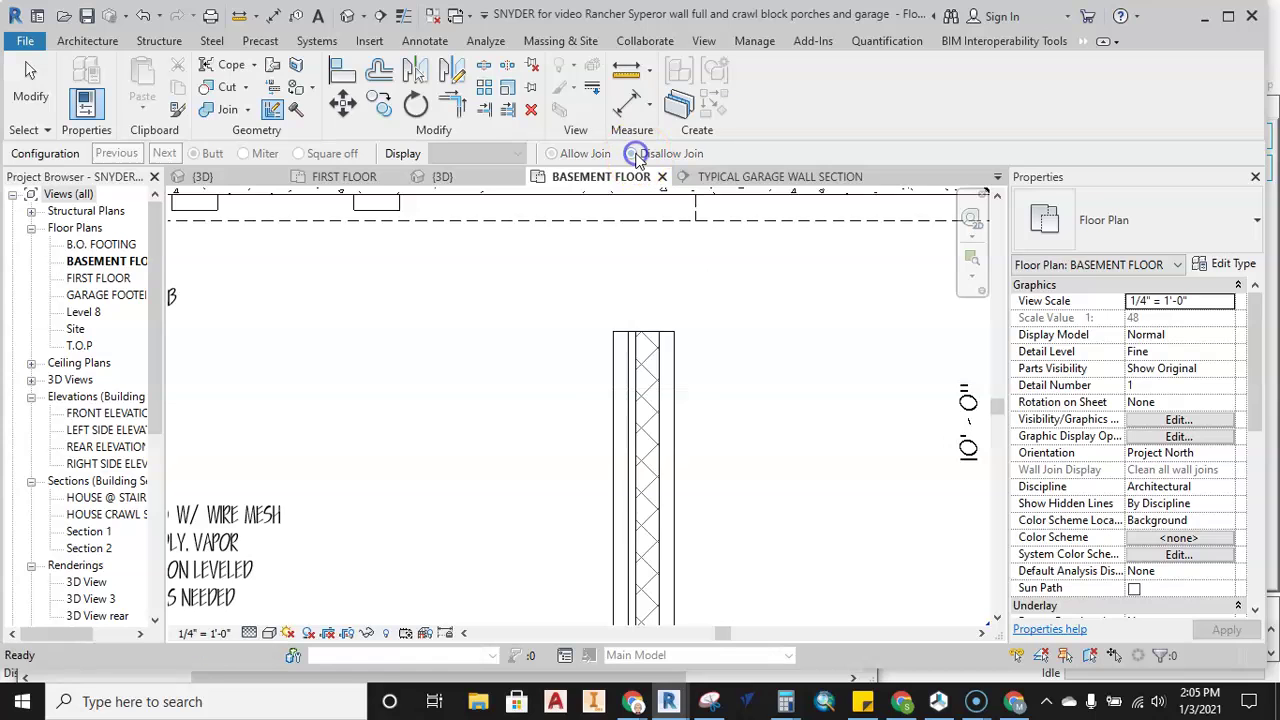
{"action": "scroll", "coordinate": [457, 371], "scroll_direction": "down", "scroll_amount": 4}
{"action": "scroll", "coordinate": [457, 375], "scroll_direction": "up", "scroll_amount": 4}
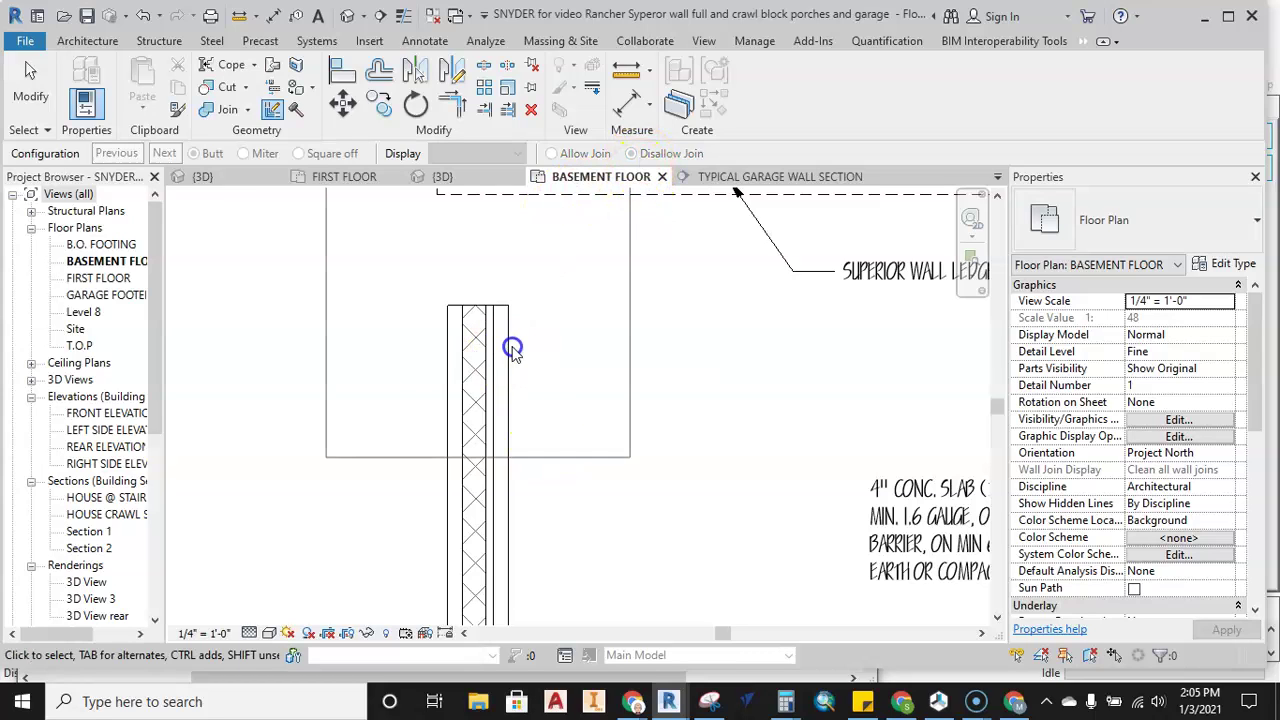
{"action": "left_click", "coordinate": [275, 113]}
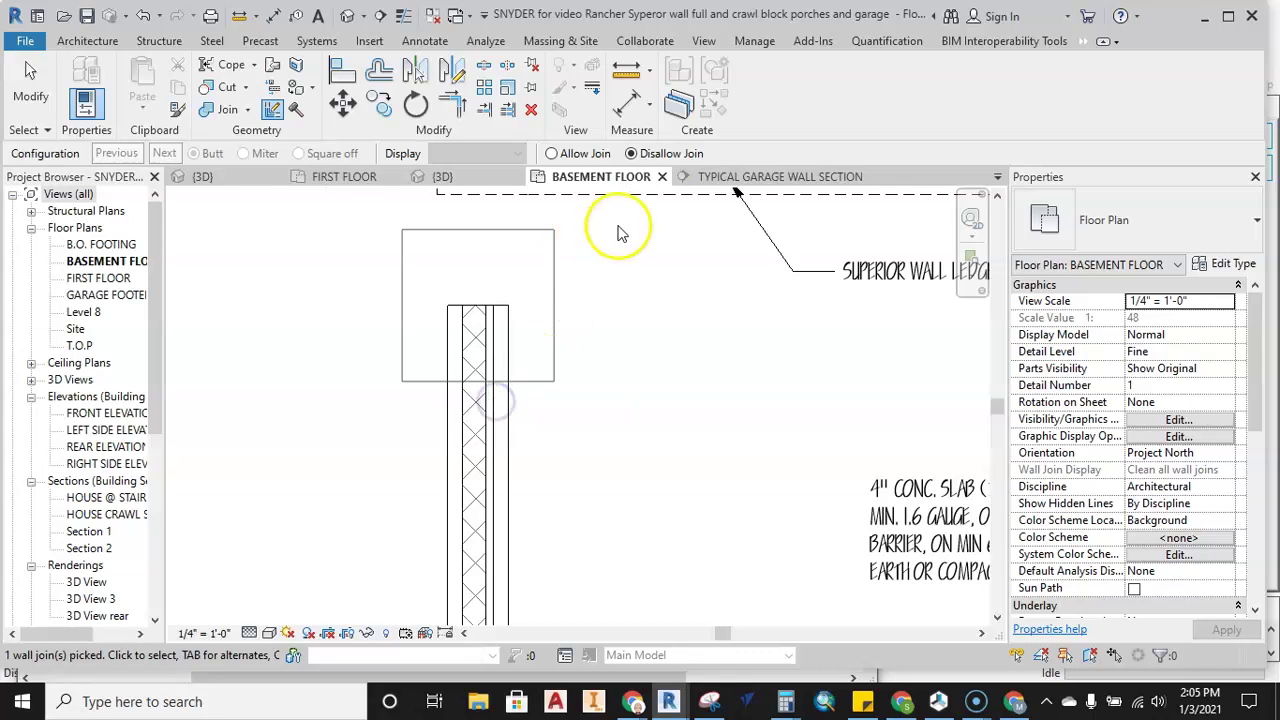
Extend the house-side end of the garage foundation wall opposite the porch to the outer face of the basement wall
{"action": "left_click", "coordinate": [652, 158]}
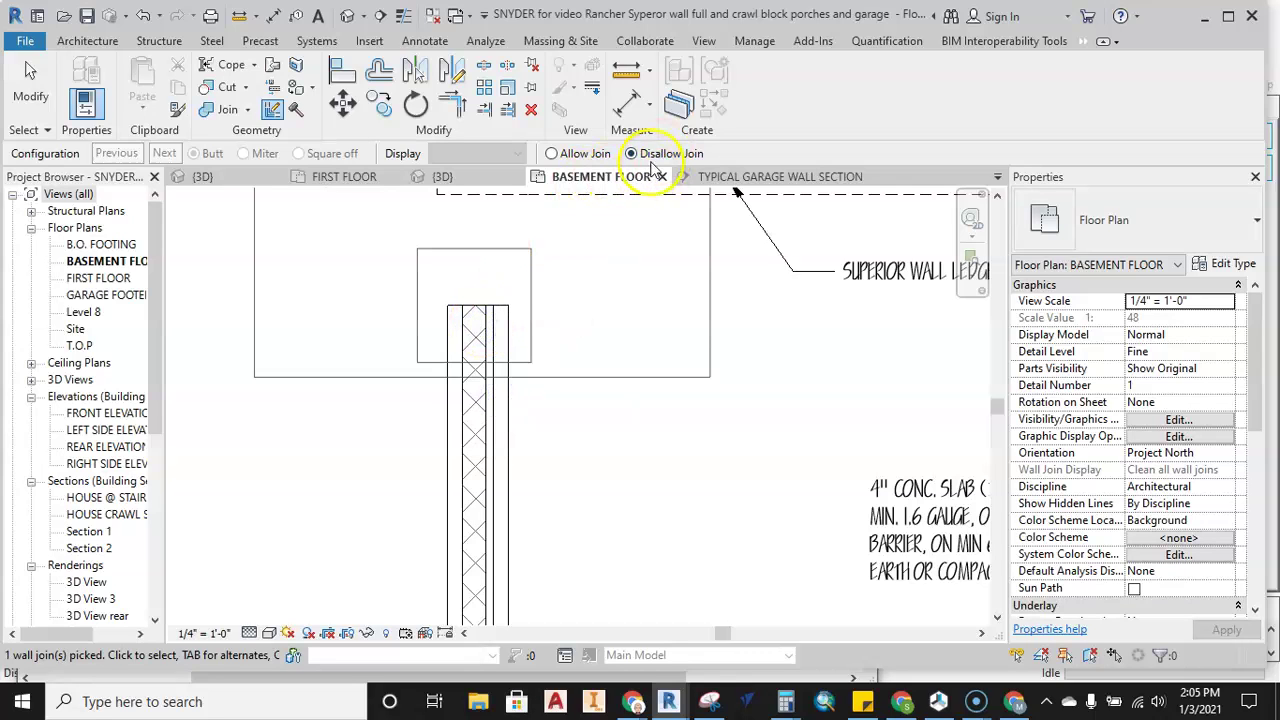
{"action": "key", "text": "Escape"}
{"action": "scroll", "coordinate": [485, 399], "scroll_direction": "down", "scroll_amount": 2}
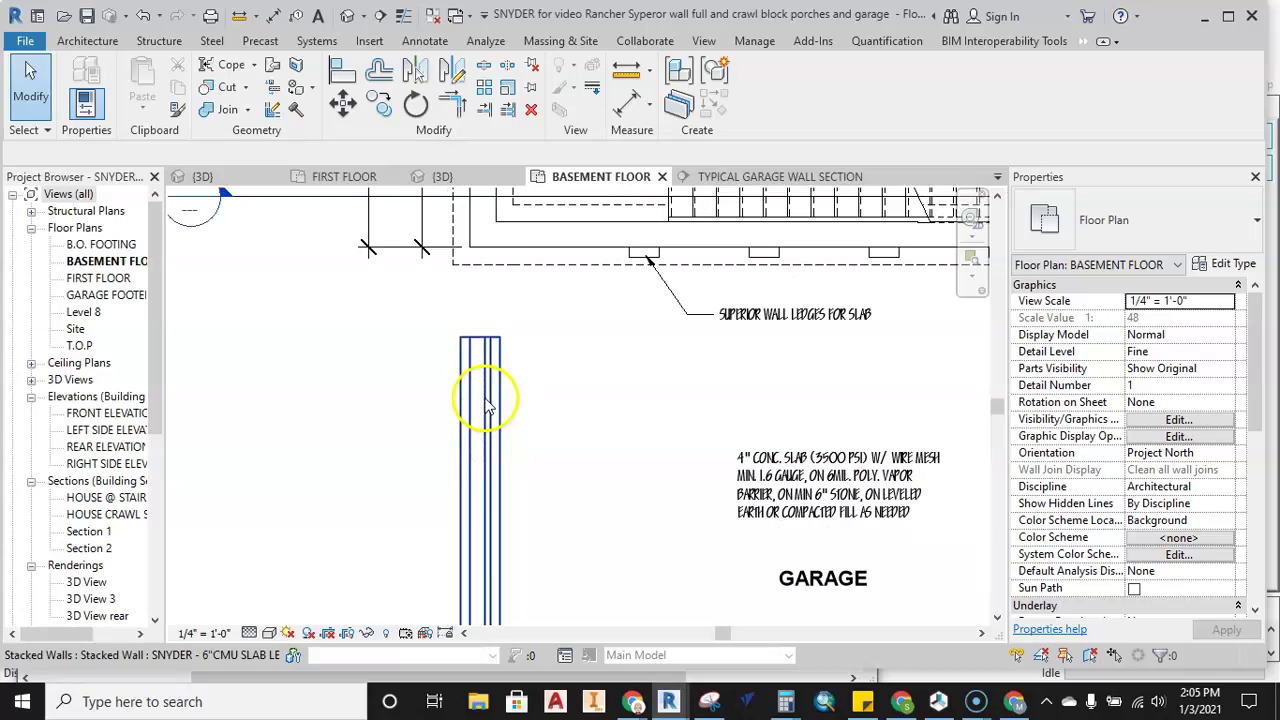
{"action": "scroll", "coordinate": [503, 385], "scroll_direction": "down", "scroll_amount": 2}
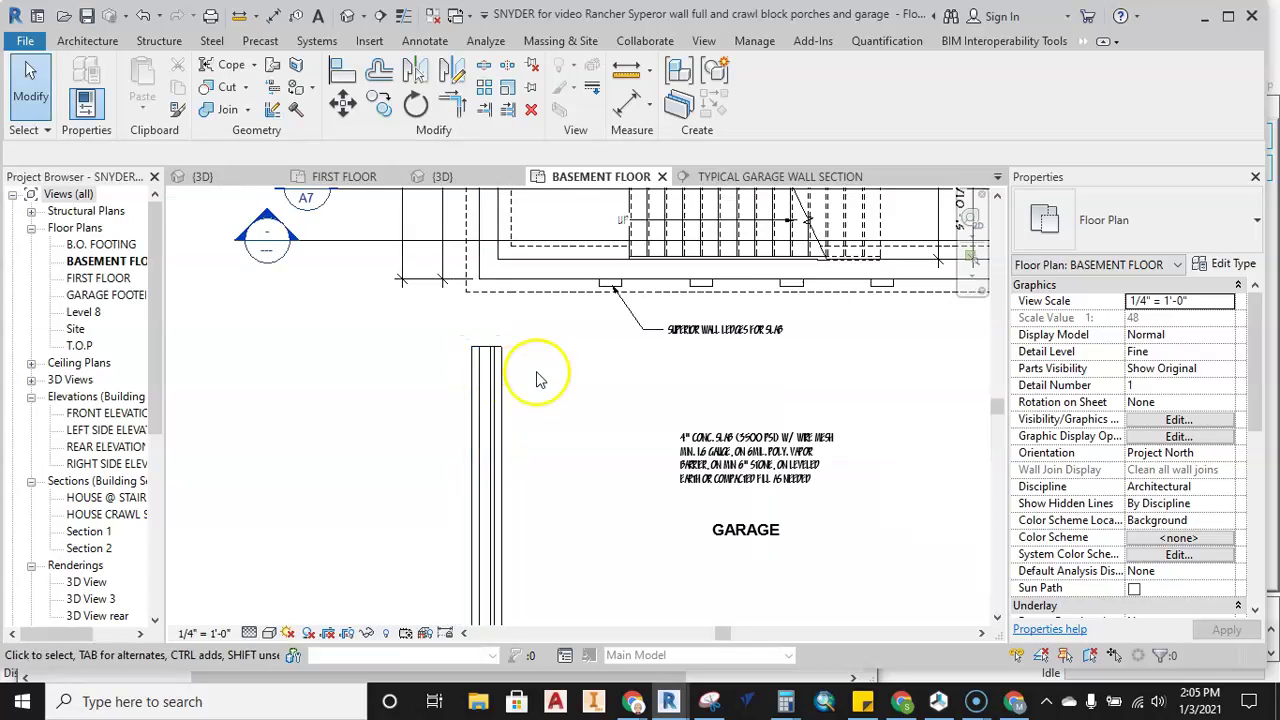
{"action": "middle_click_drag", "start_coordinate": [500, 380], "coordinate": [403, 372]}
{"action": "left_click", "coordinate": [399, 372]}
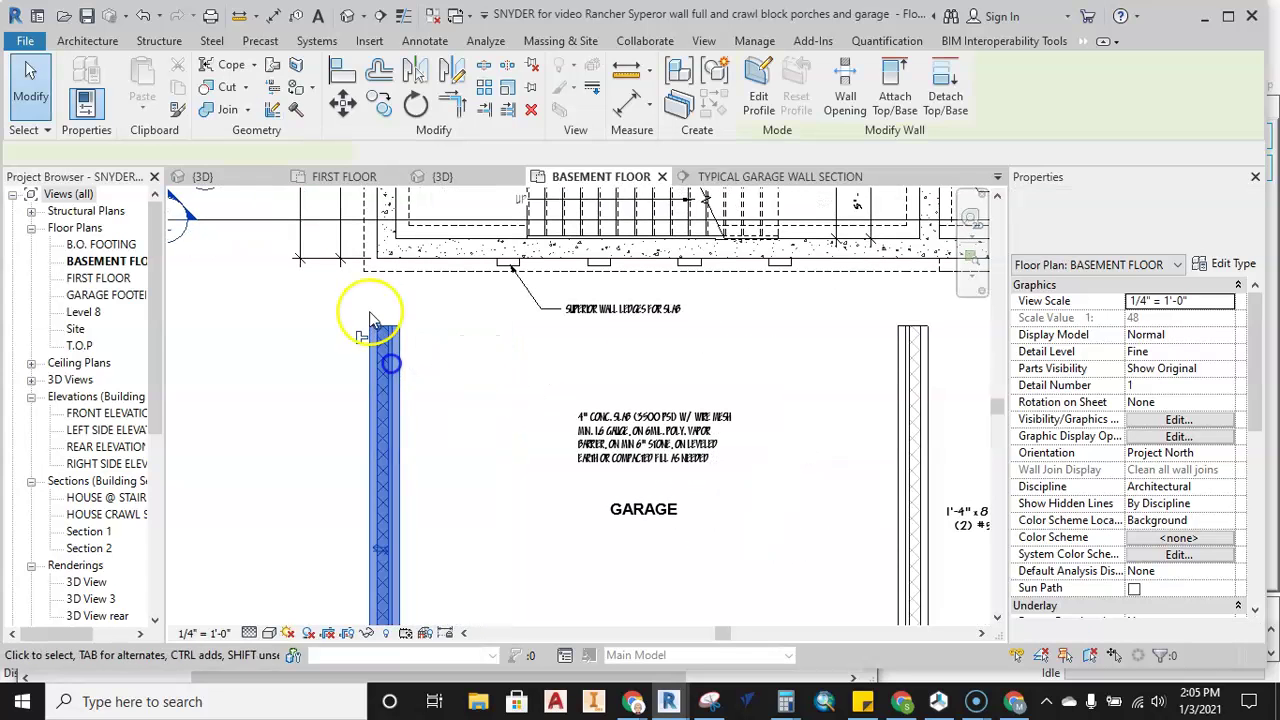
{"action": "scroll", "coordinate": [371, 309], "scroll_direction": "up", "scroll_amount": 2}
{"action": "middle_click_drag", "start_coordinate": [371, 309], "coordinate": [400, 380]}
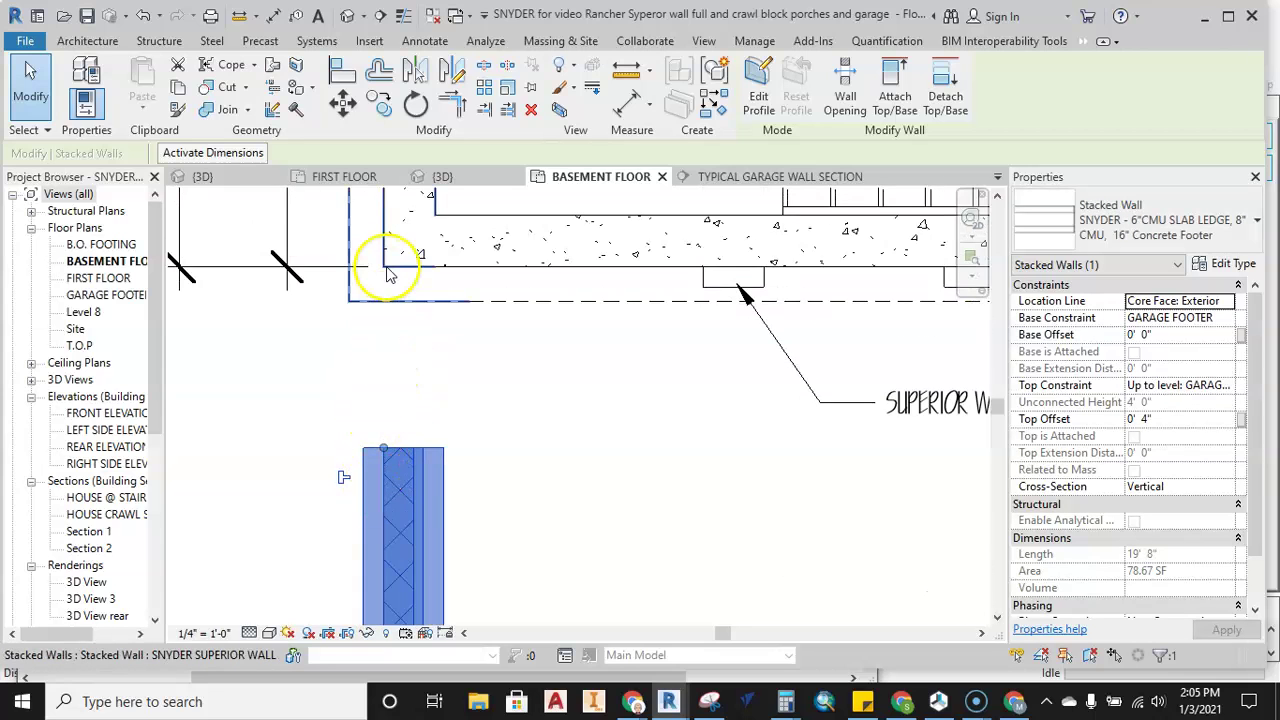
{"action": "left_click_drag", "start_coordinate": [383, 447], "coordinate": [383, 334]}
{"action": "scroll", "coordinate": [383, 334], "scroll_direction": "up", "scroll_amount": 2}
{"action": "middle_click_drag", "start_coordinate": [383, 334], "coordinate": [387, 450]}
{"action": "left_click_drag", "start_coordinate": [388, 458], "coordinate": [388, 343]}
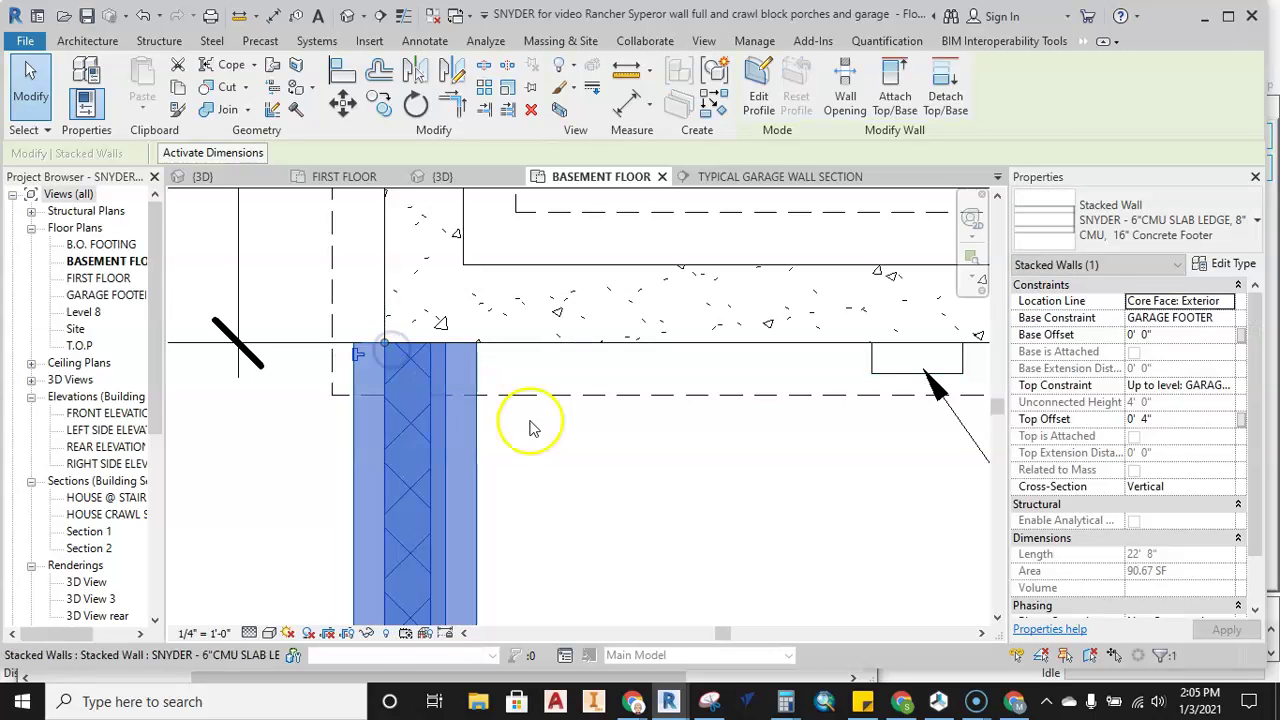
{"action": "left_click", "coordinate": [530, 428]}
Extend the house-side end of the porch-side garage foundation wall to the outer face of the basement wall
{"action": "scroll", "coordinate": [543, 451], "scroll_direction": "down", "scroll_amount": 2}
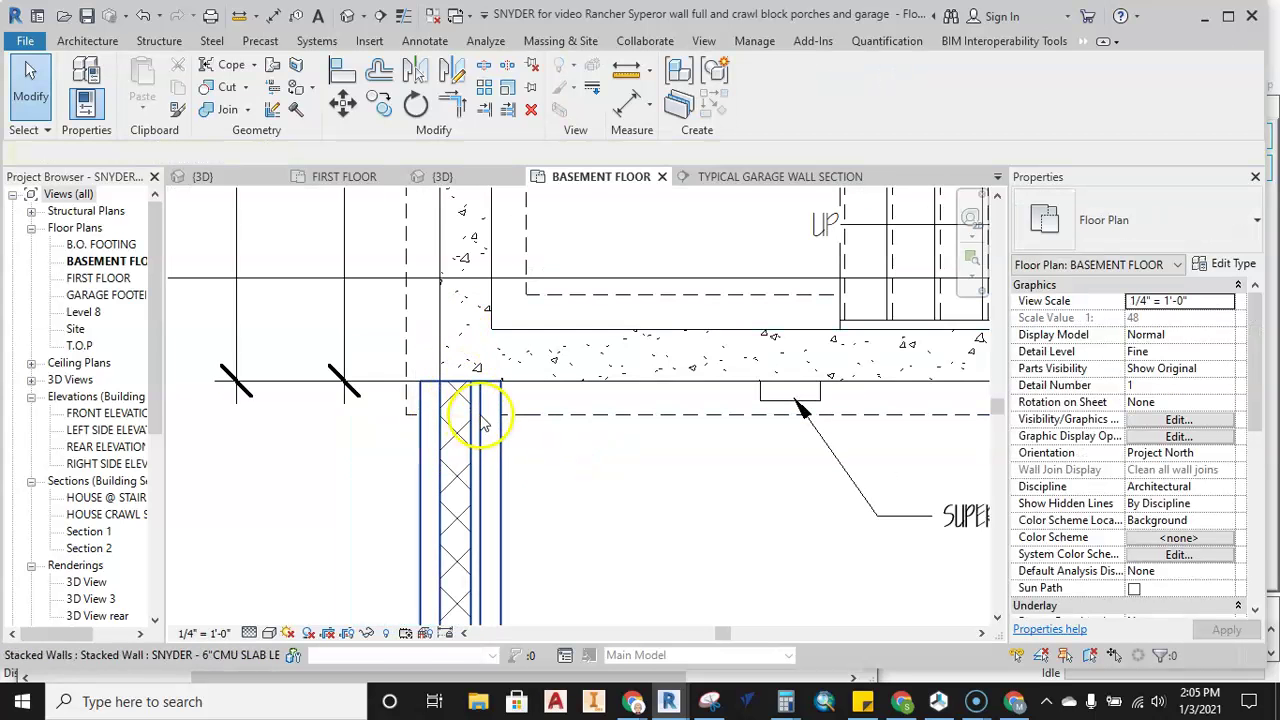
{"action": "scroll", "coordinate": [478, 408], "scroll_direction": "down", "scroll_amount": 3}
{"action": "middle_click_drag", "start_coordinate": [698, 475], "coordinate": [218, 381]}
{"action": "scroll", "coordinate": [642, 384], "scroll_direction": "up", "scroll_amount": 1}
{"action": "left_click", "coordinate": [635, 384]}
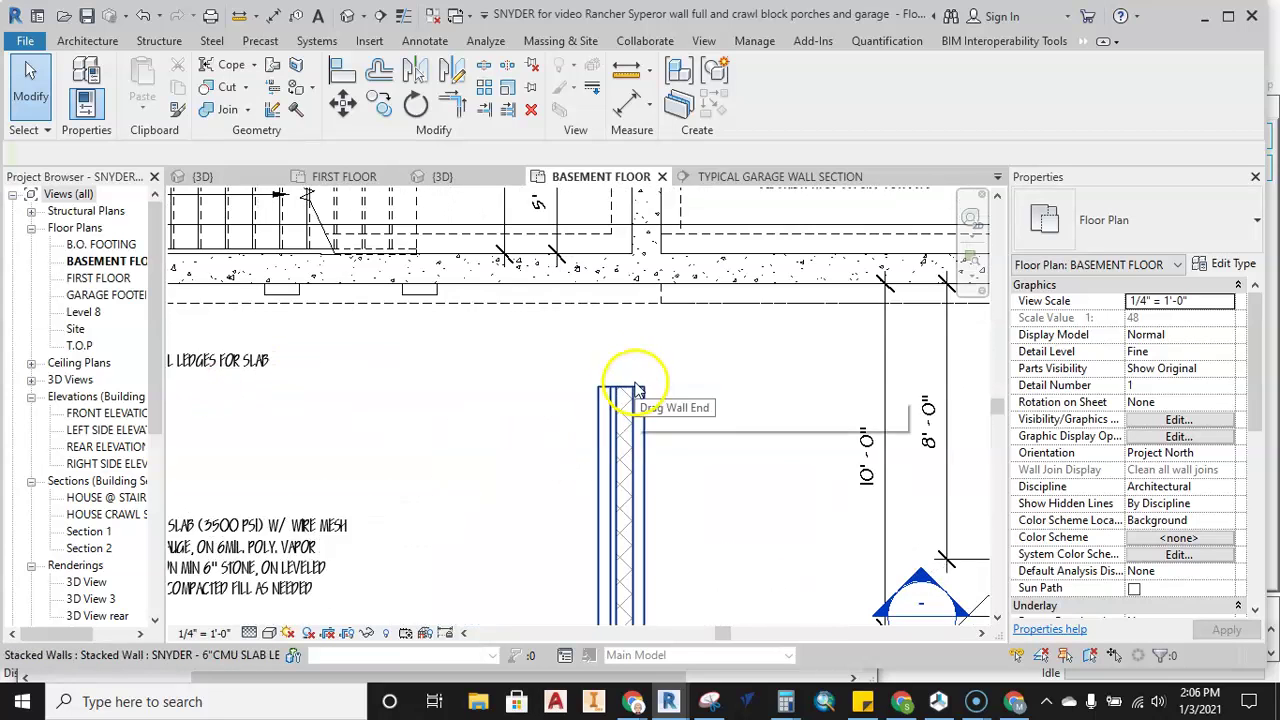
{"action": "middle_click_drag", "start_coordinate": [635, 390], "coordinate": [543, 429]}
{"action": "left_click", "coordinate": [543, 432]}
{"action": "left_click_drag", "start_coordinate": [548, 432], "coordinate": [543, 324]}
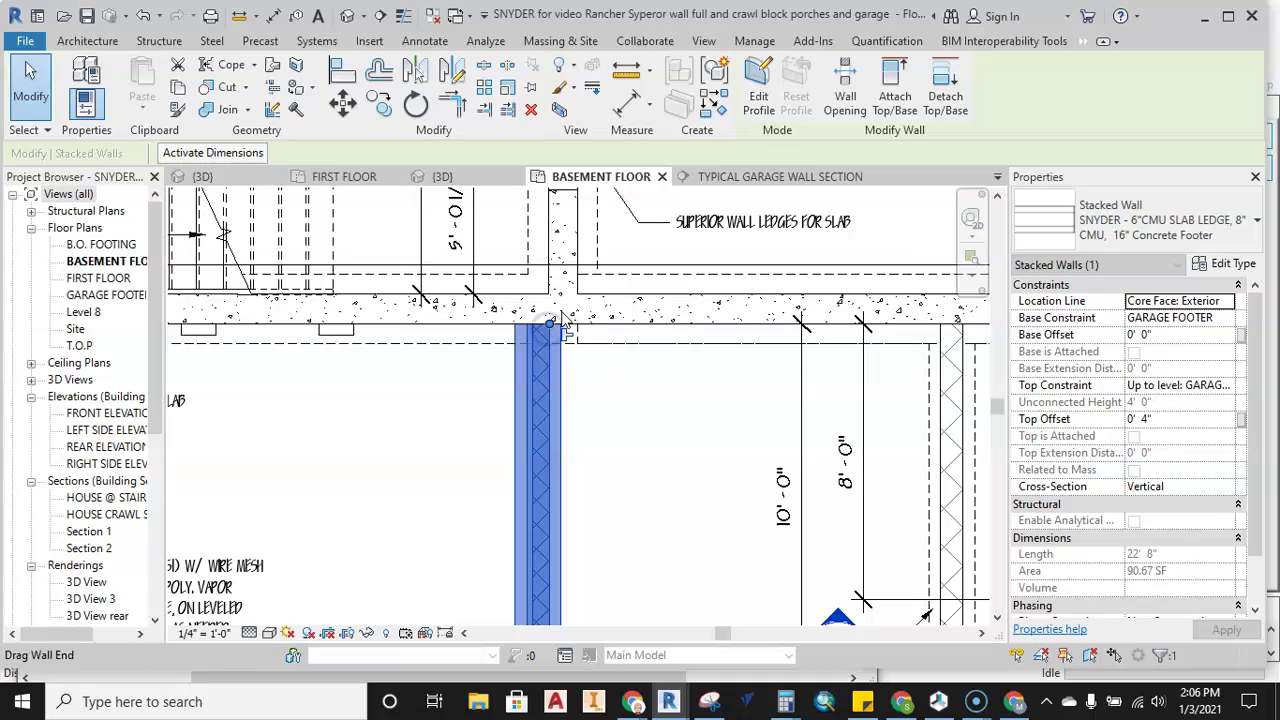
{"action": "left_click", "coordinate": [630, 414]}
Examine in plan and in 3D how the garage foundation and footer meet the basement wall
{"action": "scroll", "coordinate": [628, 418], "scroll_direction": "down", "scroll_amount": 5}
{"action": "middle_click_drag", "start_coordinate": [648, 430], "coordinate": [620, 363]}
{"action": "scroll", "coordinate": [674, 387], "scroll_direction": "down", "scroll_amount": 1}
{"action": "scroll", "coordinate": [583, 406], "scroll_direction": "down", "scroll_amount": 1}
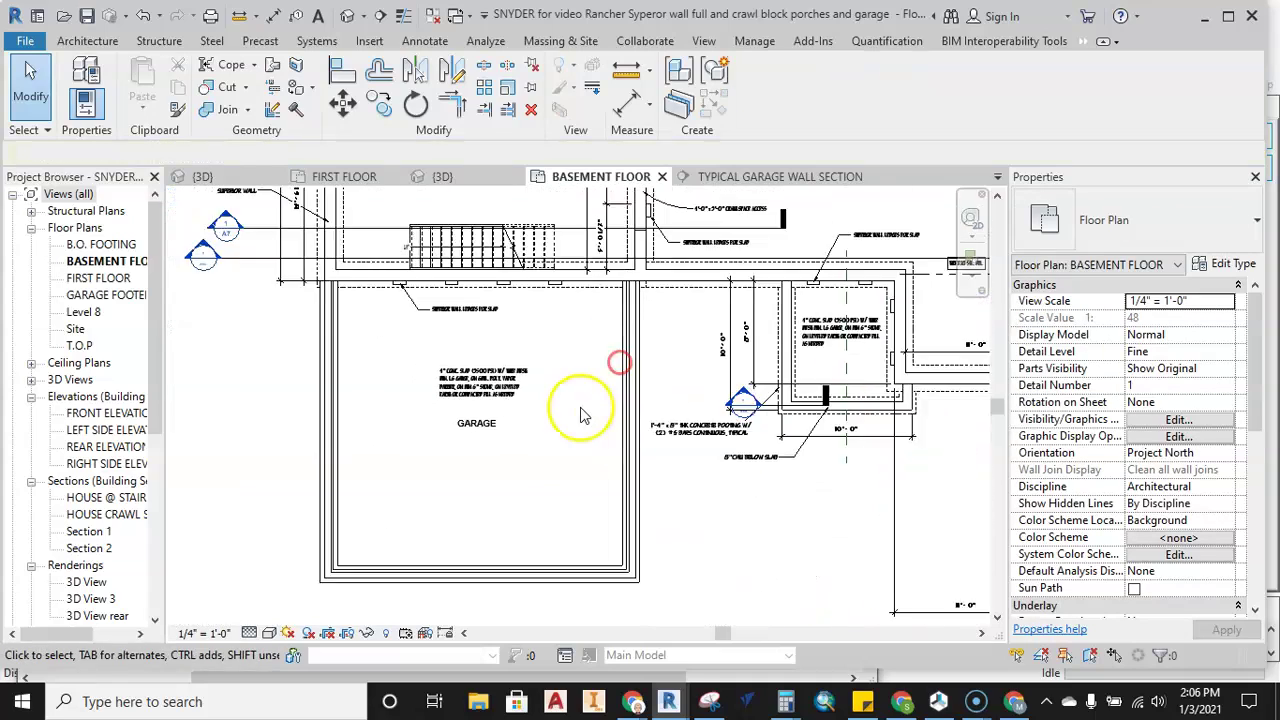
{"action": "left_click", "coordinate": [466, 180]}
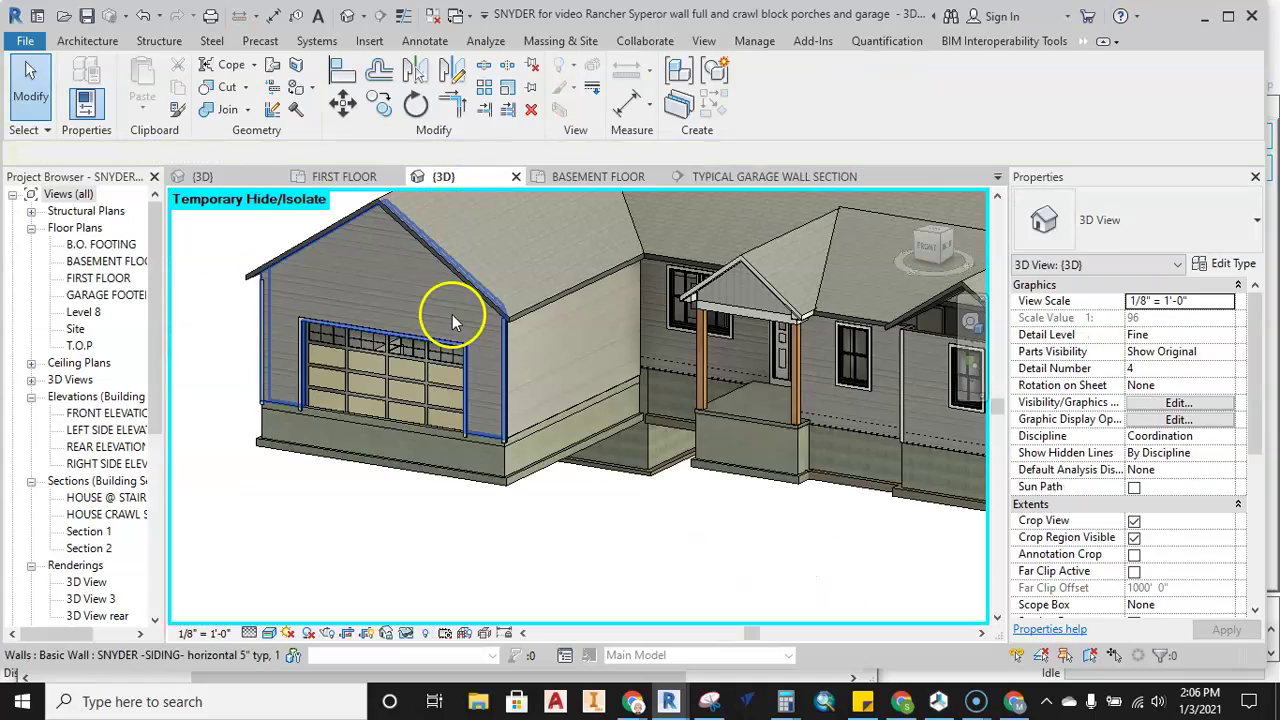
{"action": "left_click", "coordinate": [202, 176]}
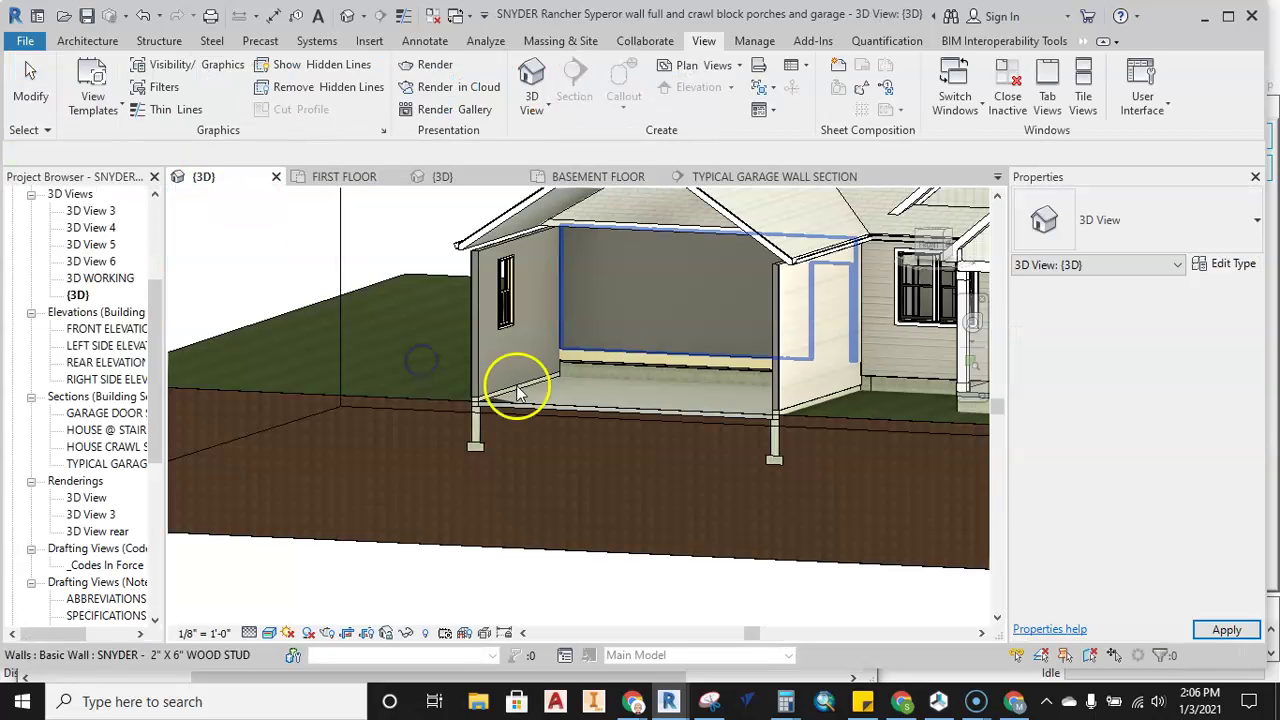
{"action": "left_click", "coordinate": [578, 177]}
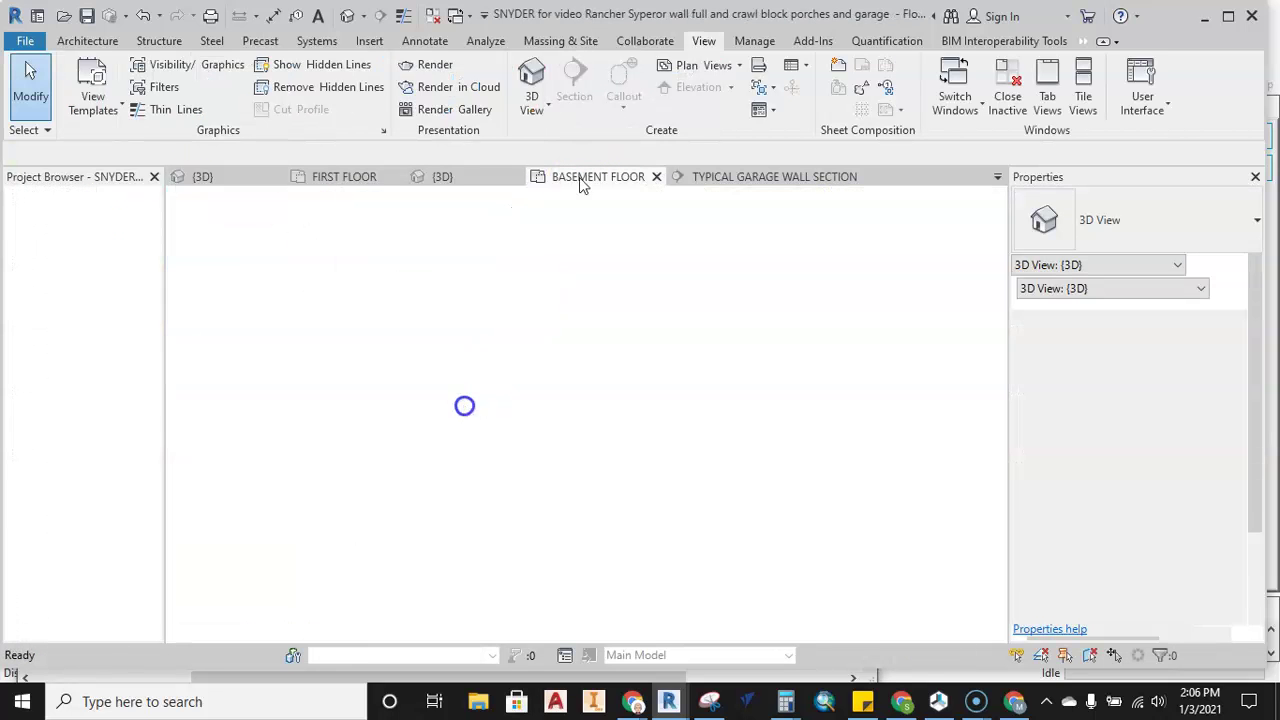
{"action": "left_click", "coordinate": [443, 176]}
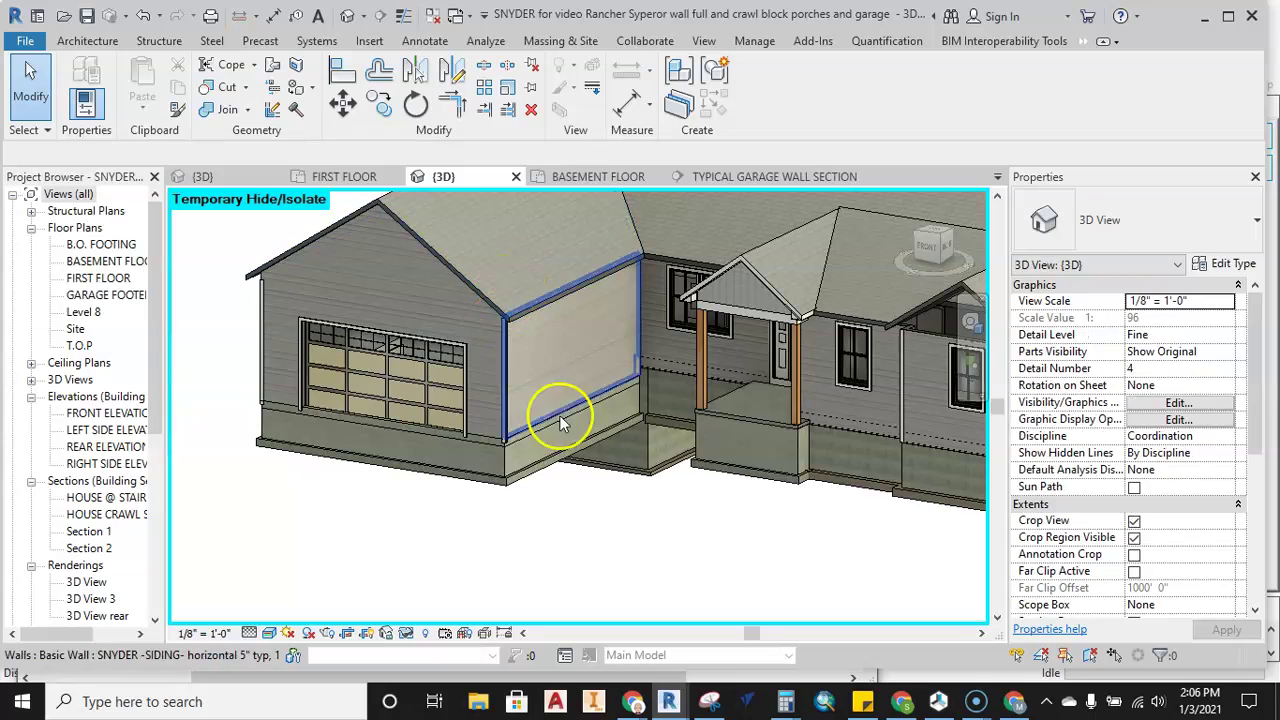
{"action": "middle_click_drag", "start_coordinate": [503, 523], "coordinate": [586, 400], "text": "shift"}
{"action": "scroll", "coordinate": [529, 390], "scroll_direction": "up", "scroll_amount": 5}
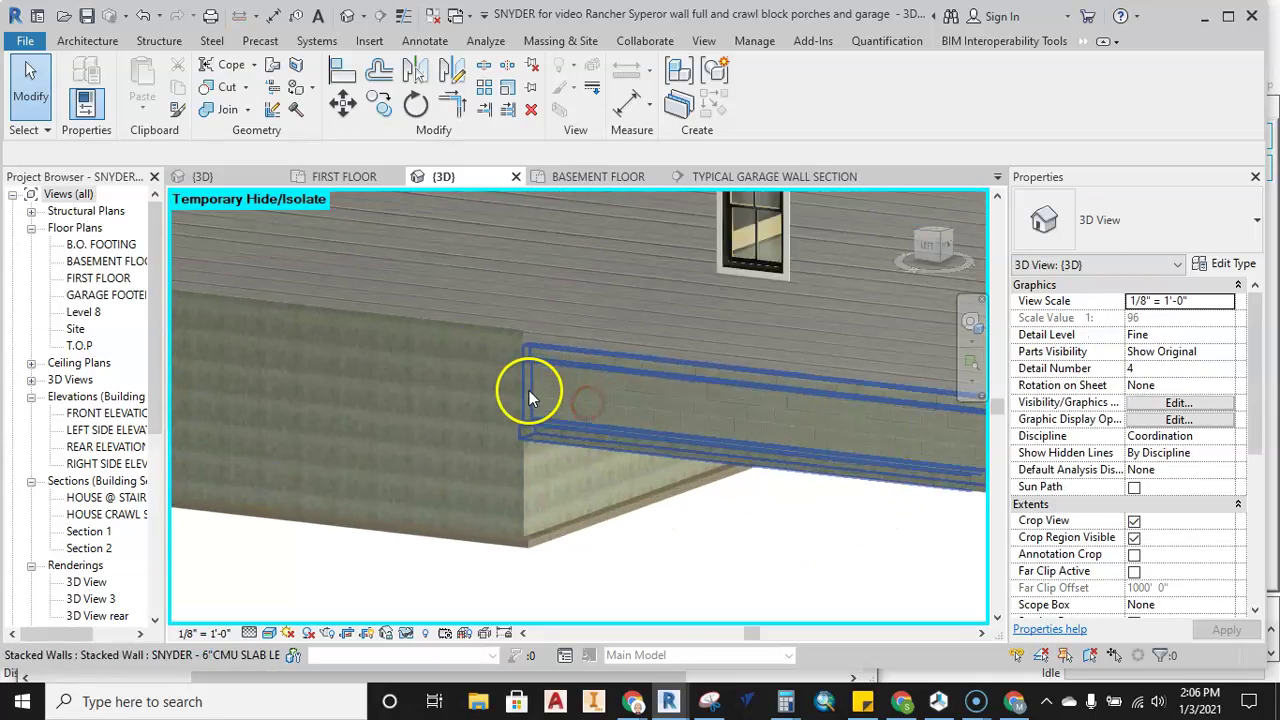
{"action": "middle_click_drag", "start_coordinate": [491, 469], "coordinate": [588, 367], "text": "shift"}
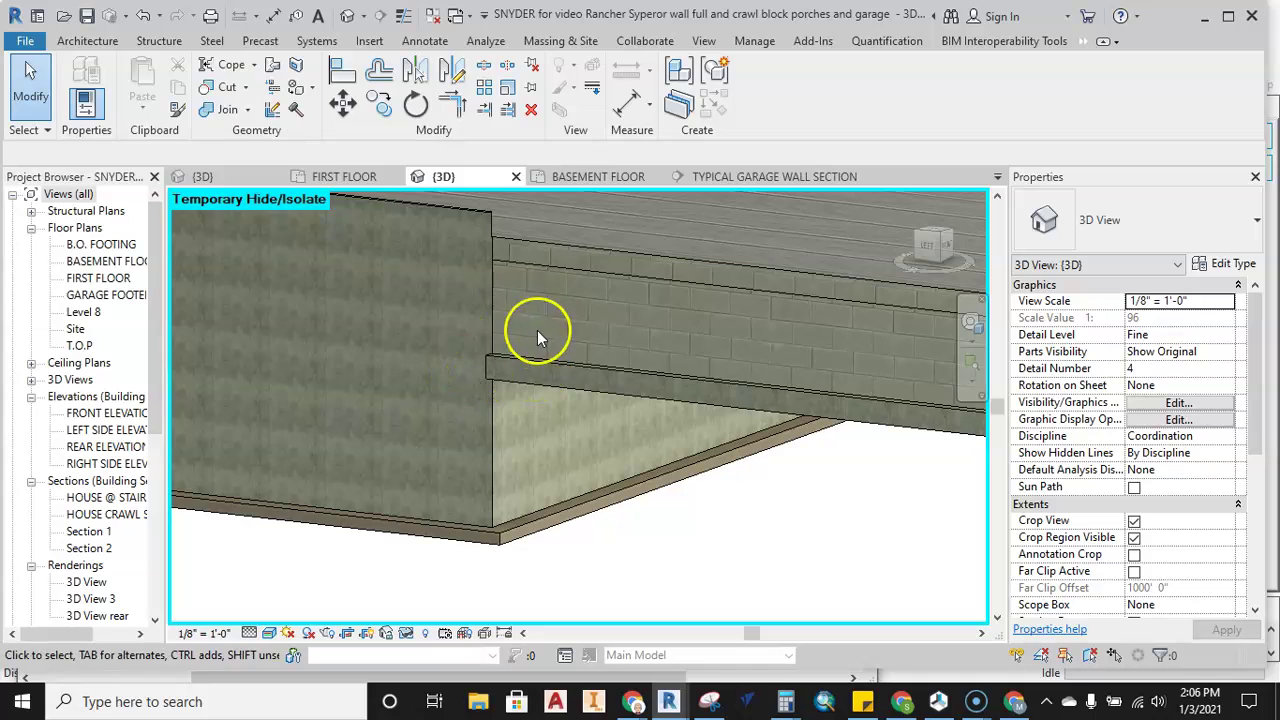
Examine in 3D how the overhead garage door sits against the top of the front CMU foundation wall
{"action": "scroll", "coordinate": [530, 338], "scroll_direction": "down", "scroll_amount": 5}
{"action": "middle_click_drag", "start_coordinate": [598, 373], "coordinate": [427, 414]}
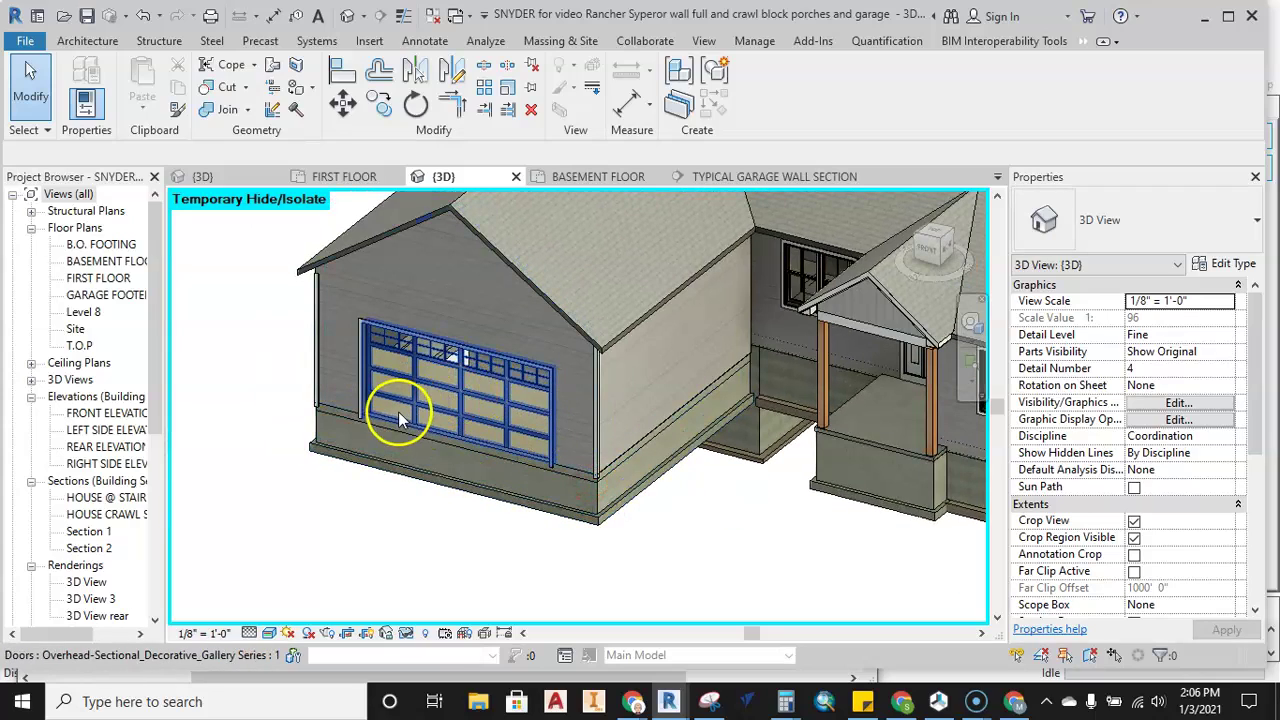
{"action": "scroll", "coordinate": [398, 411], "scroll_direction": "up", "scroll_amount": 5}
{"action": "scroll", "coordinate": [455, 400], "scroll_direction": "up", "scroll_amount": 3}
{"action": "left_click", "coordinate": [545, 327]}
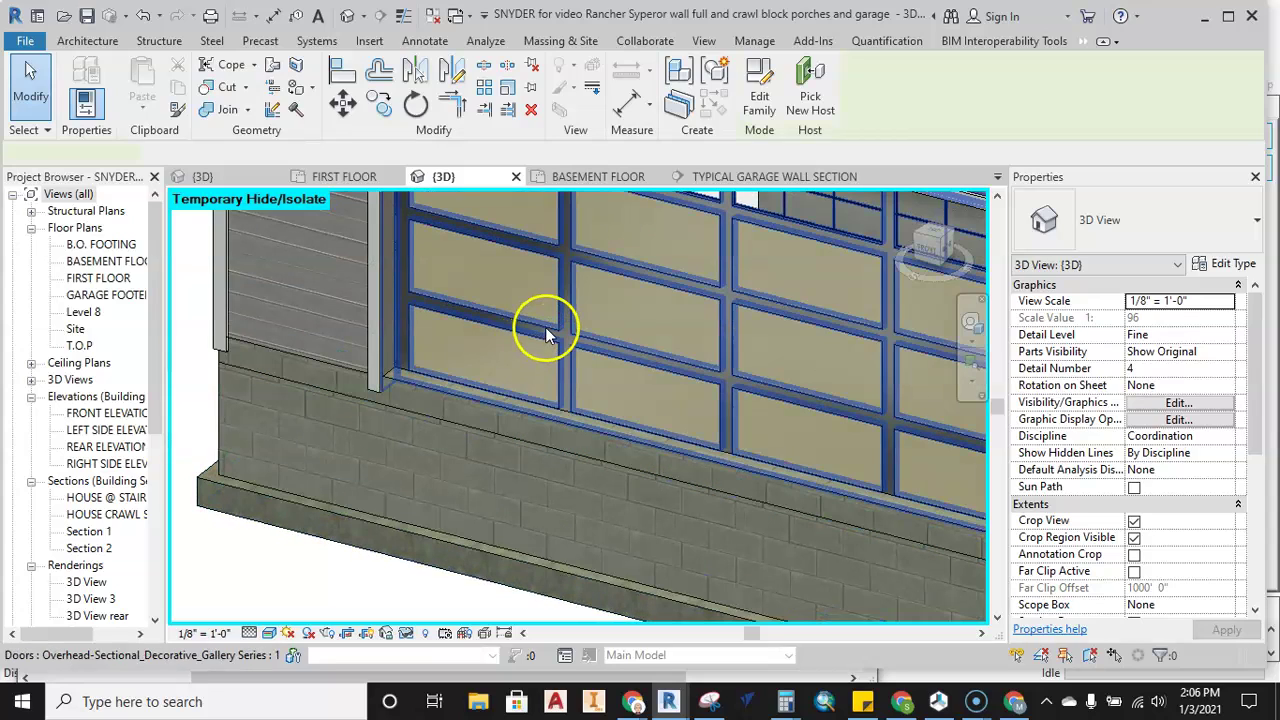
{"action": "scroll", "coordinate": [448, 505], "scroll_direction": "down", "scroll_amount": 8}
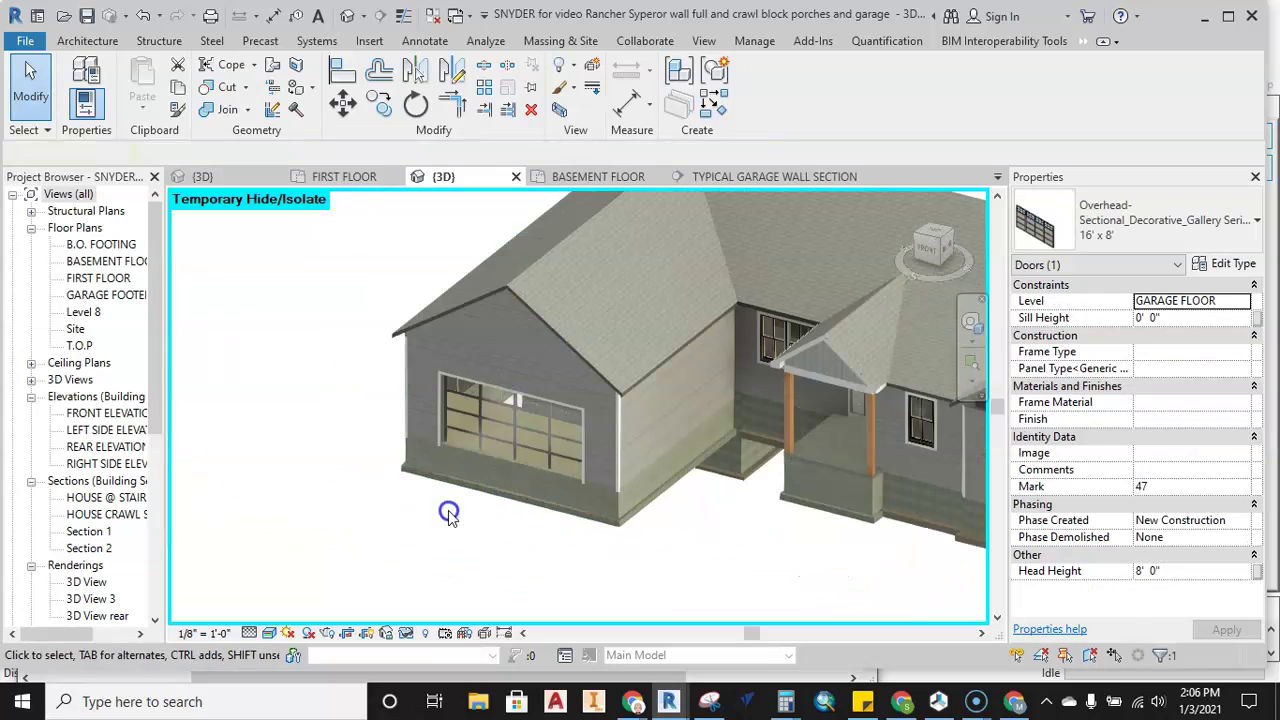
{"action": "left_click", "coordinate": [448, 513]}
{"action": "scroll", "coordinate": [460, 510], "scroll_direction": "down", "scroll_amount": 5}
Draw a building section through the garage door on the FIRST FLOOR plan and flip it to look away from the porch
{"action": "left_click", "coordinate": [355, 176]}
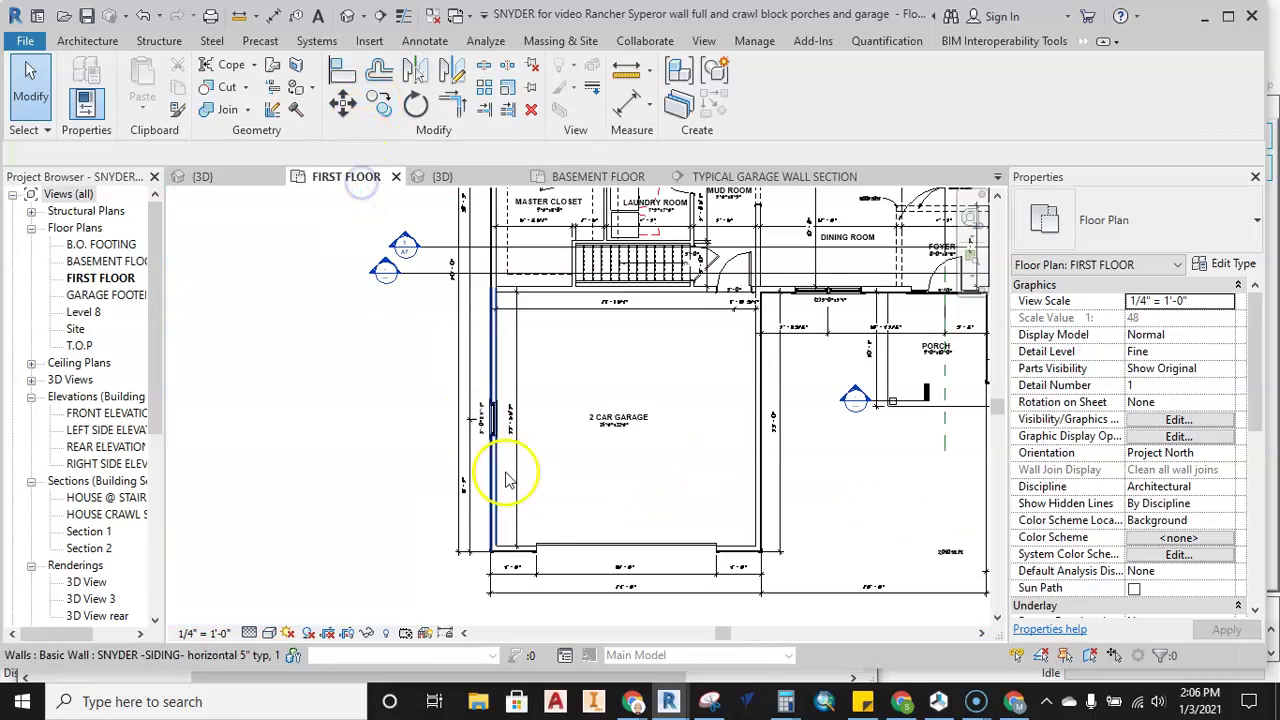
{"action": "middle_click_drag", "start_coordinate": [604, 497], "coordinate": [551, 434]}
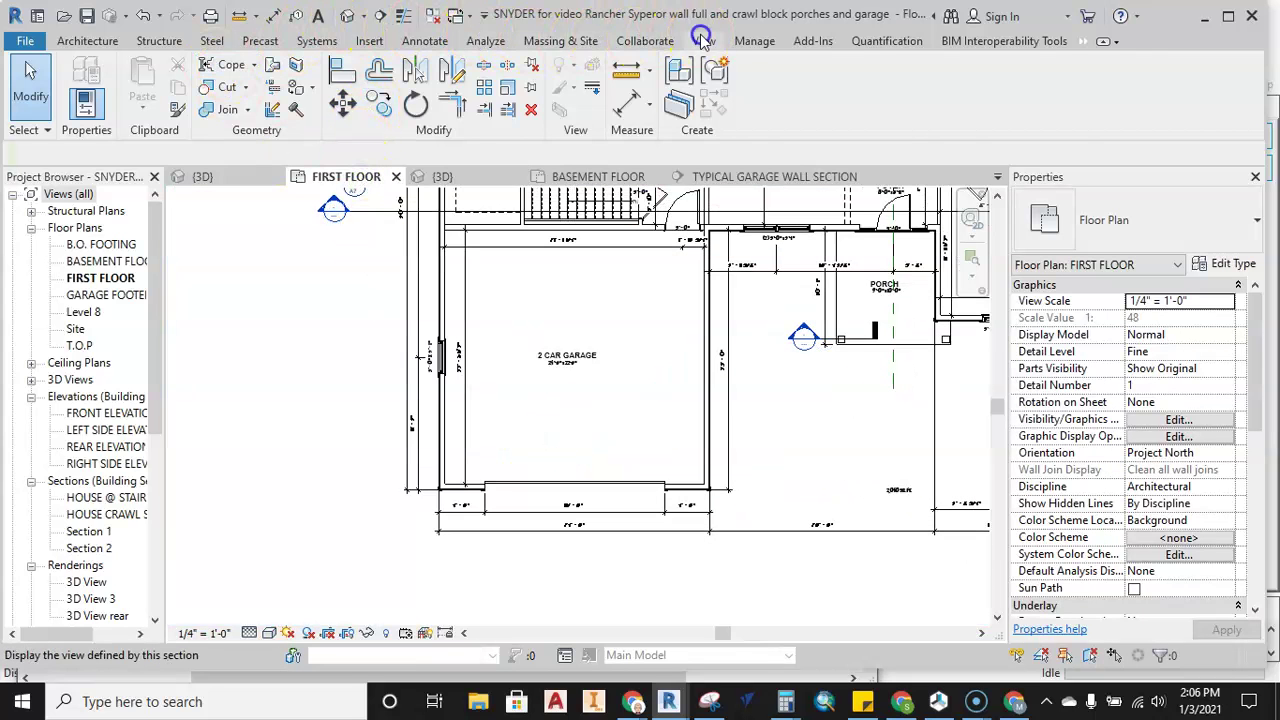
{"action": "left_click", "coordinate": [703, 40]}
{"action": "left_click", "coordinate": [580, 433]}
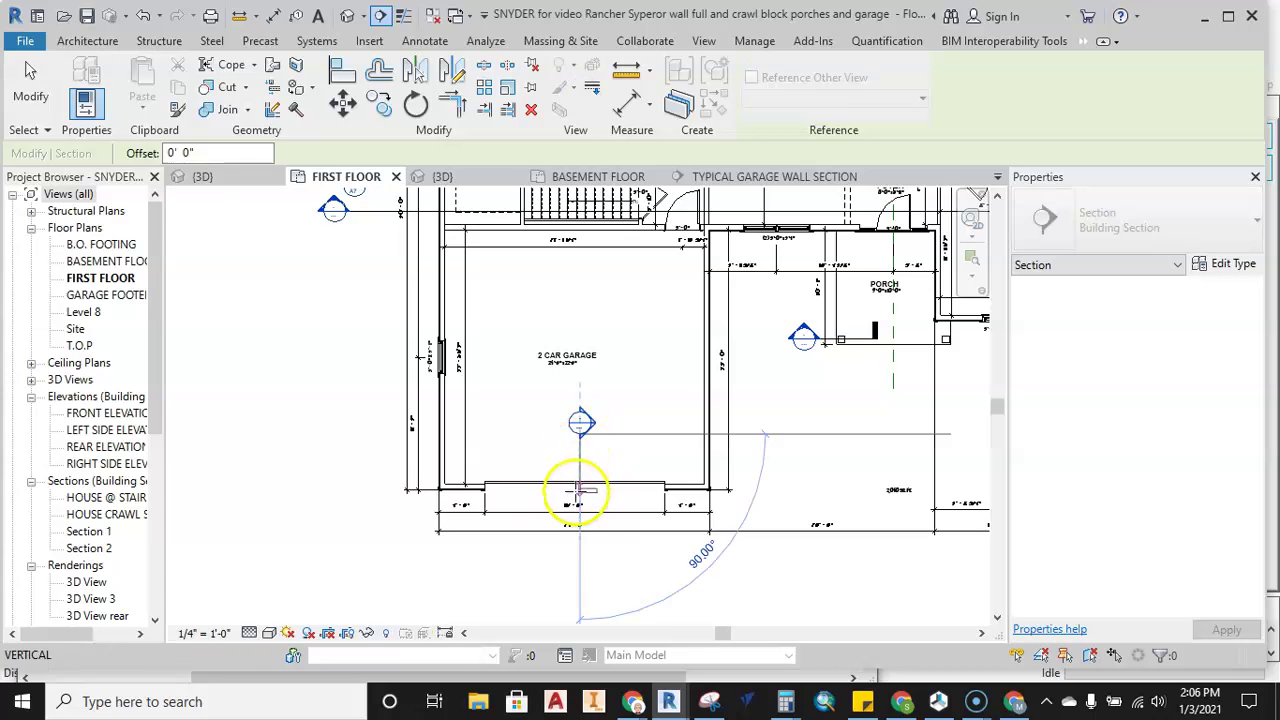
{"action": "left_click", "coordinate": [578, 558]}
{"action": "key", "text": "Escape"}
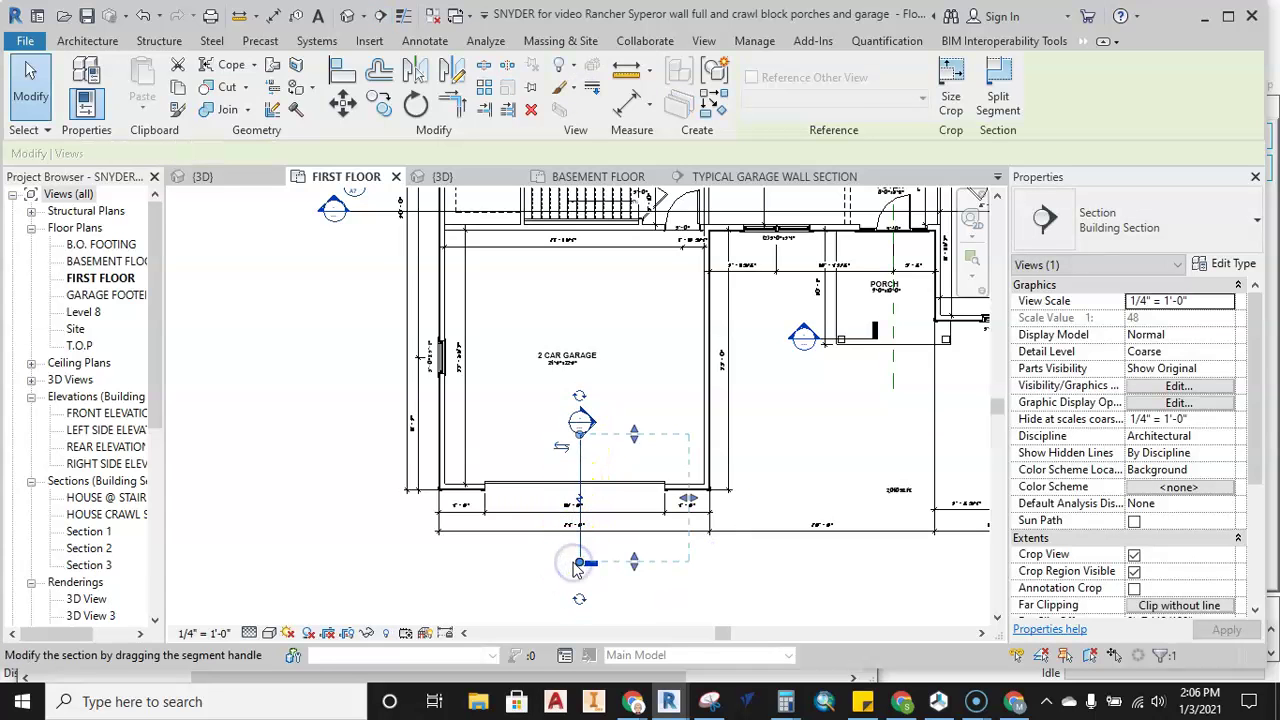
{"action": "key", "text": "Escape"}
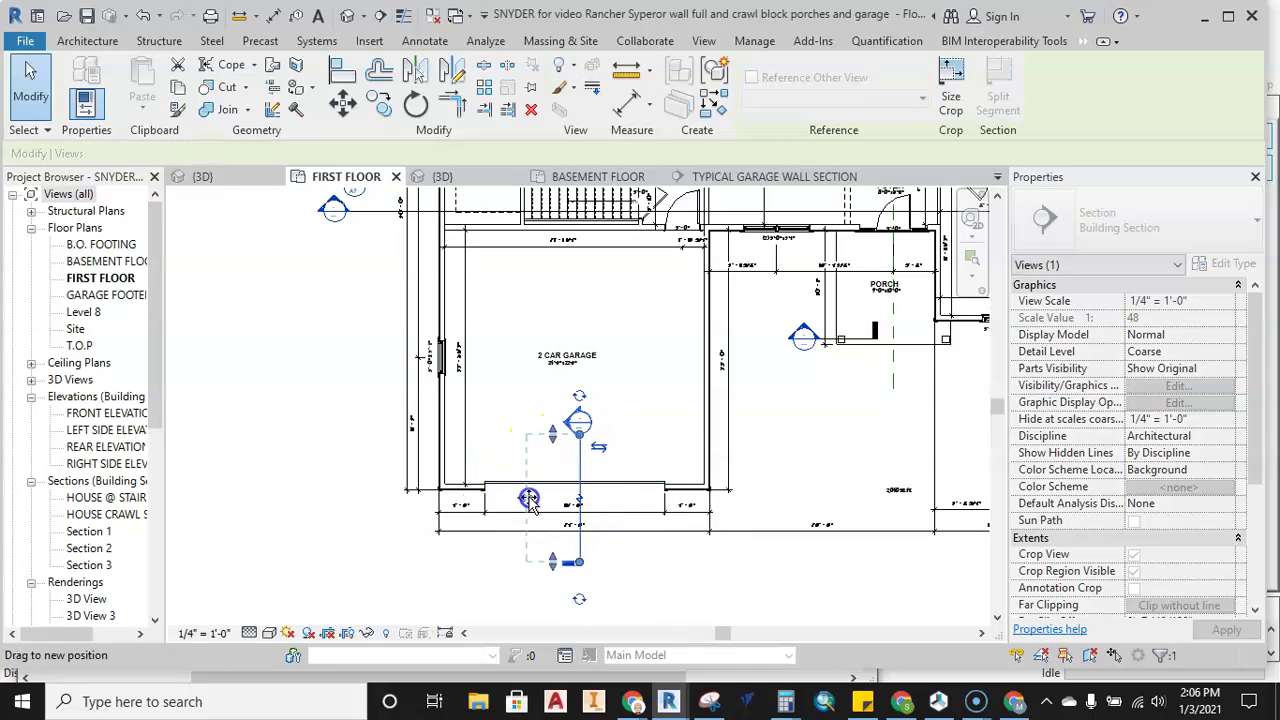
Open the new garage door section and examine the top of the foundation wall against the door bottom and GARAGE FLOOR level
{"action": "double_click", "coordinate": [575, 422]}
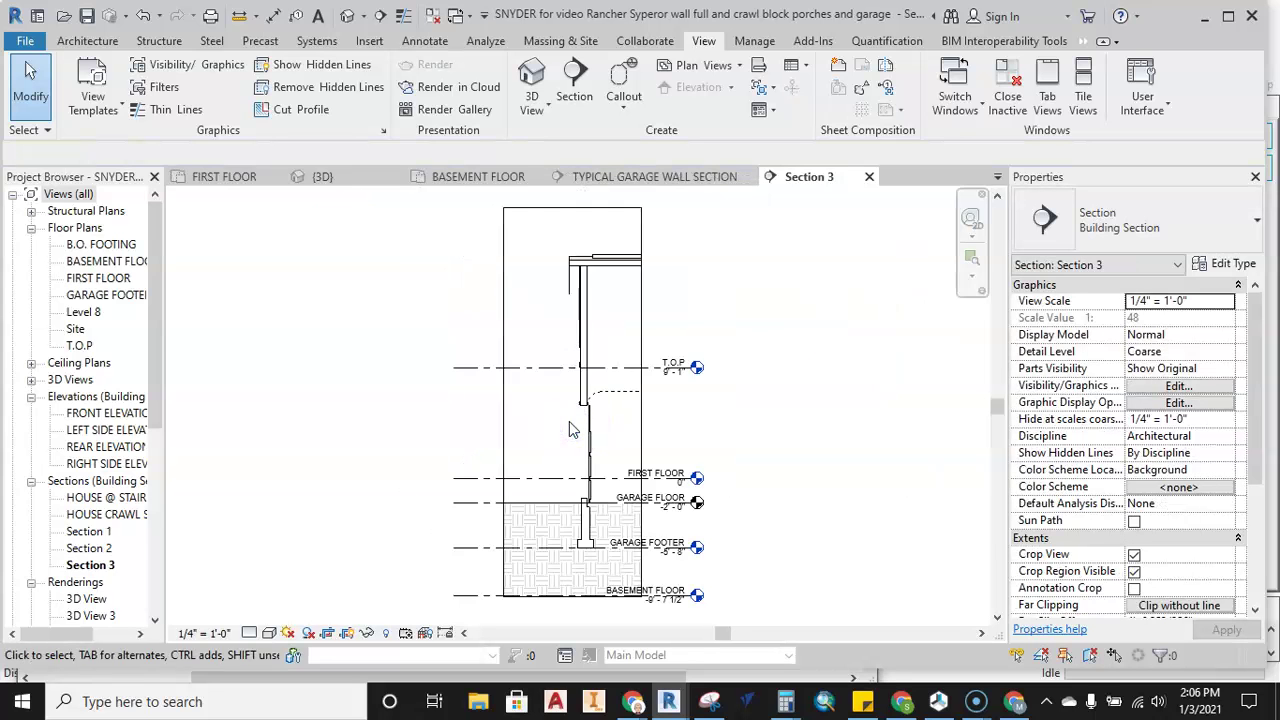
{"action": "scroll", "coordinate": [600, 515], "scroll_direction": "up", "scroll_amount": 8}
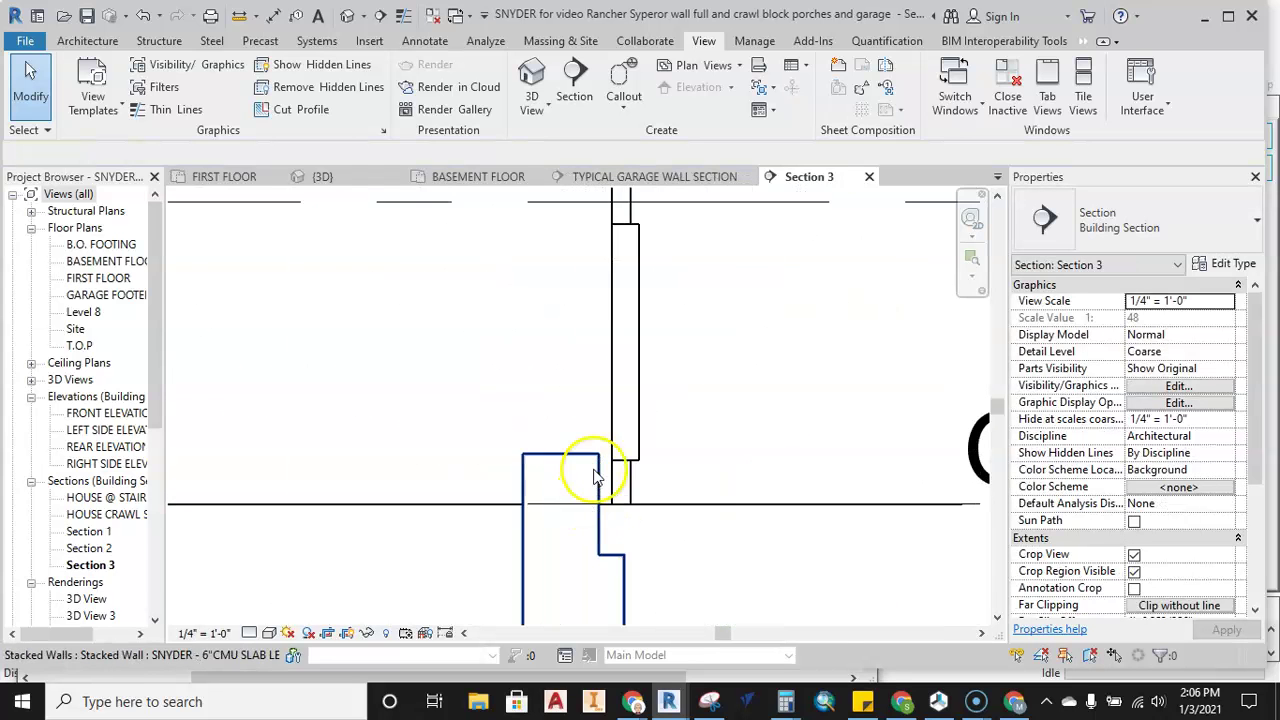
{"action": "scroll", "coordinate": [586, 348], "scroll_direction": "down", "scroll_amount": 5}
{"action": "middle_click_drag", "start_coordinate": [584, 350], "coordinate": [531, 463]}
{"action": "scroll", "coordinate": [598, 448], "scroll_direction": "down", "scroll_amount": 1}
{"action": "middle_click_drag", "start_coordinate": [602, 442], "coordinate": [506, 489]}
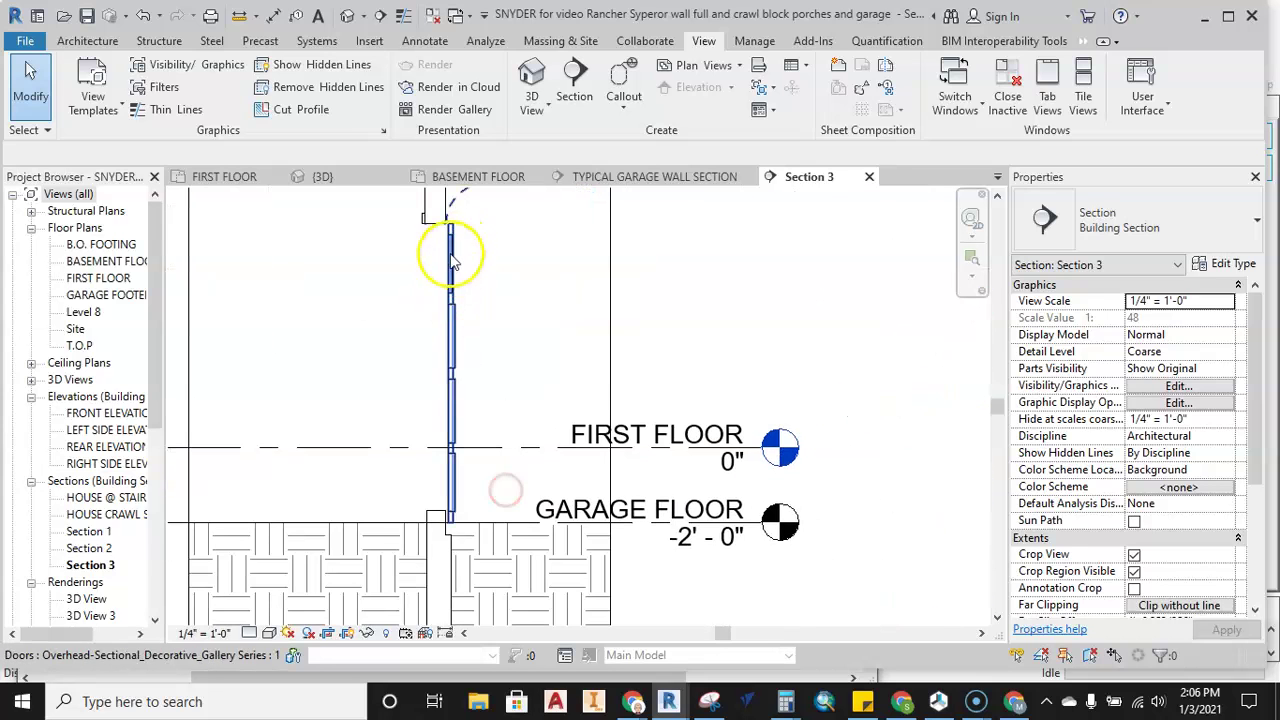
{"action": "scroll", "coordinate": [429, 531], "scroll_direction": "up", "scroll_amount": 2}
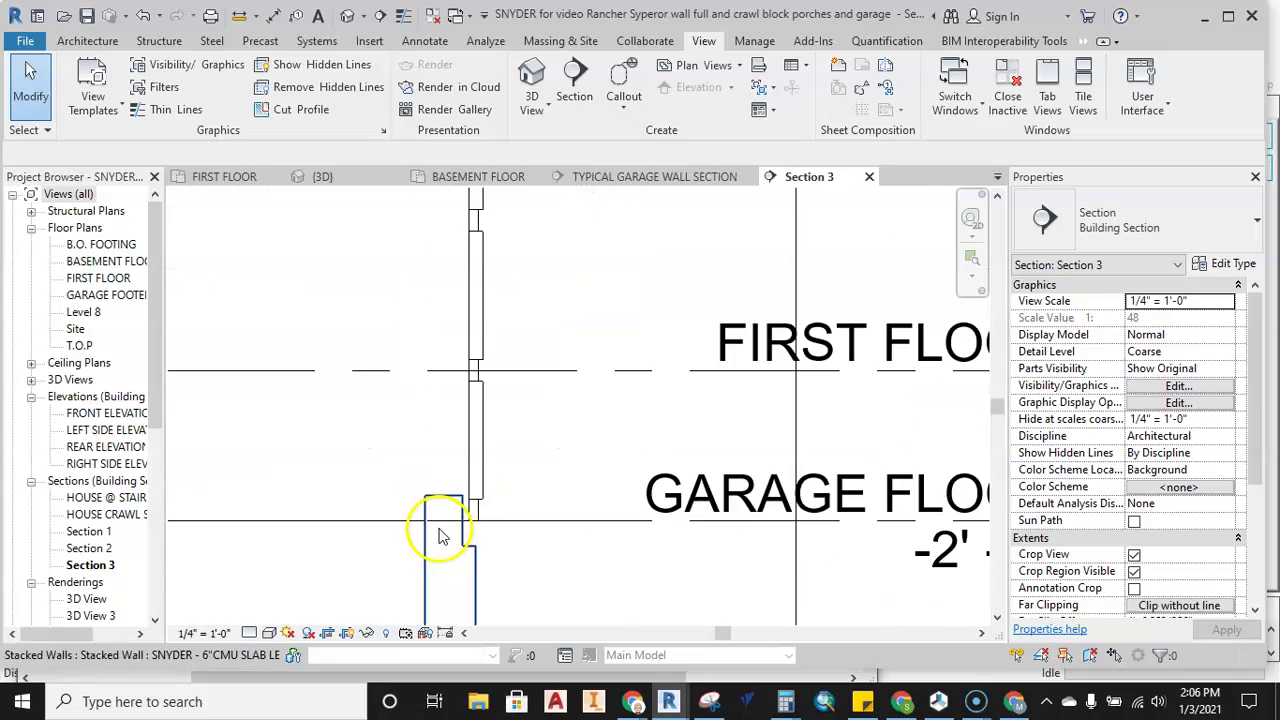
{"action": "scroll", "coordinate": [441, 516], "scroll_direction": "up", "scroll_amount": 3}
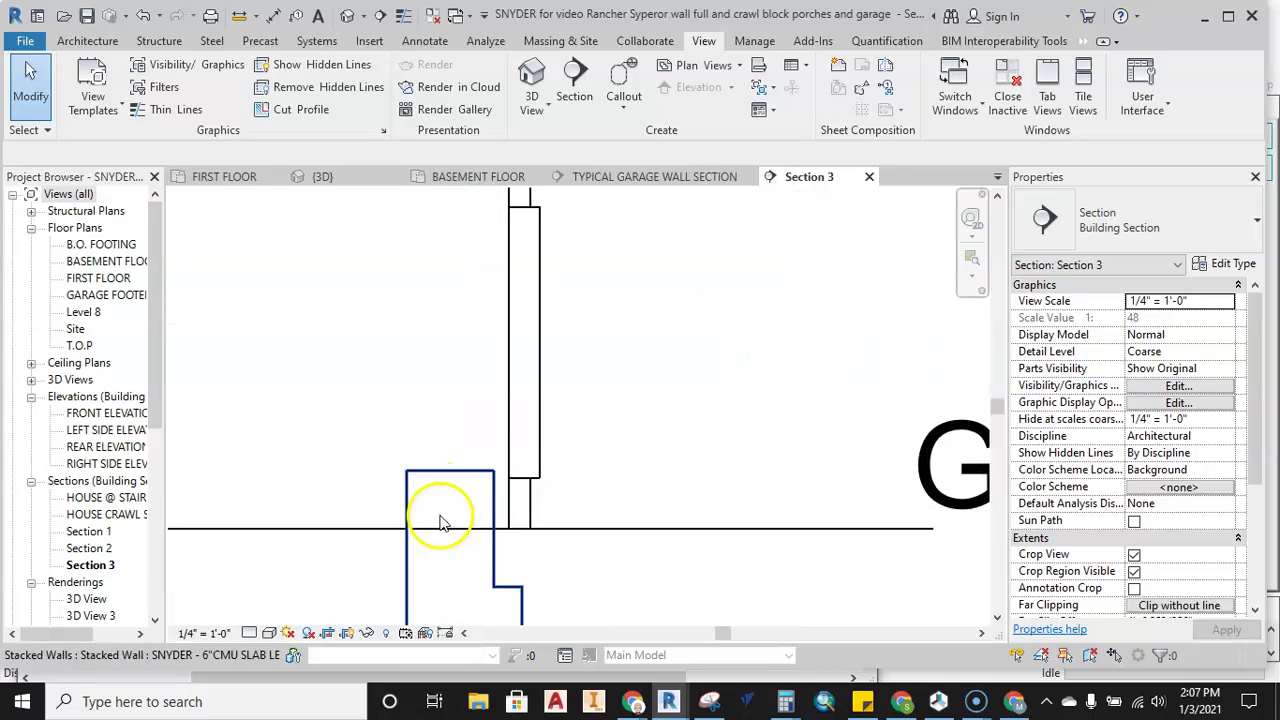
{"action": "middle_click_drag", "start_coordinate": [463, 508], "coordinate": [444, 366]}
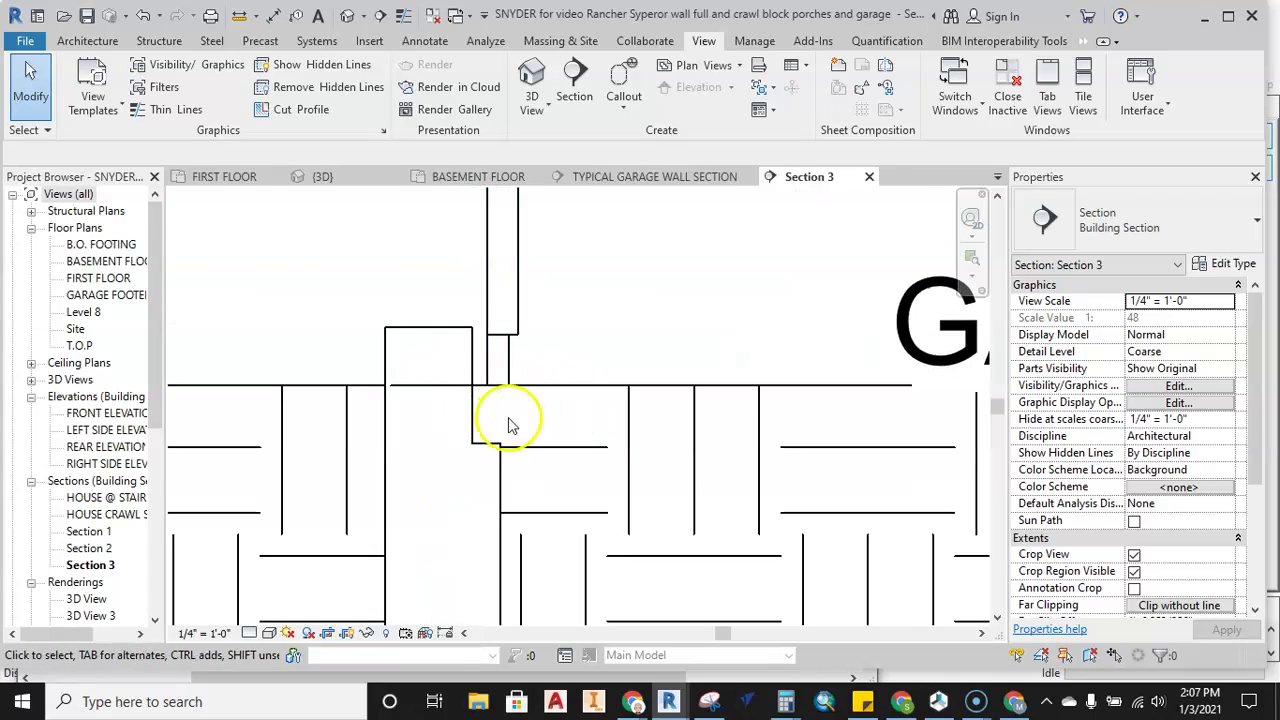
{"action": "scroll", "coordinate": [518, 425], "scroll_direction": "down", "scroll_amount": 3}
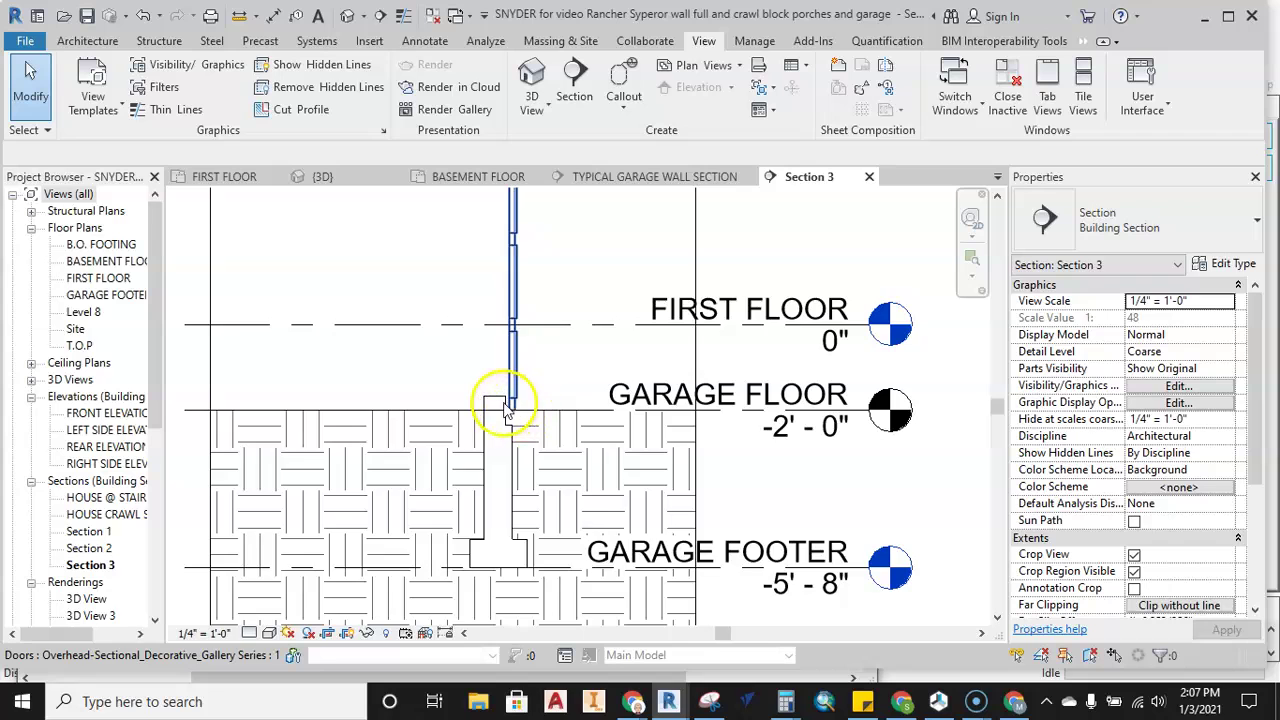
{"action": "scroll", "coordinate": [506, 410], "scroll_direction": "down", "scroll_amount": 2}
{"action": "scroll", "coordinate": [463, 366], "scroll_direction": "down", "scroll_amount": 2}
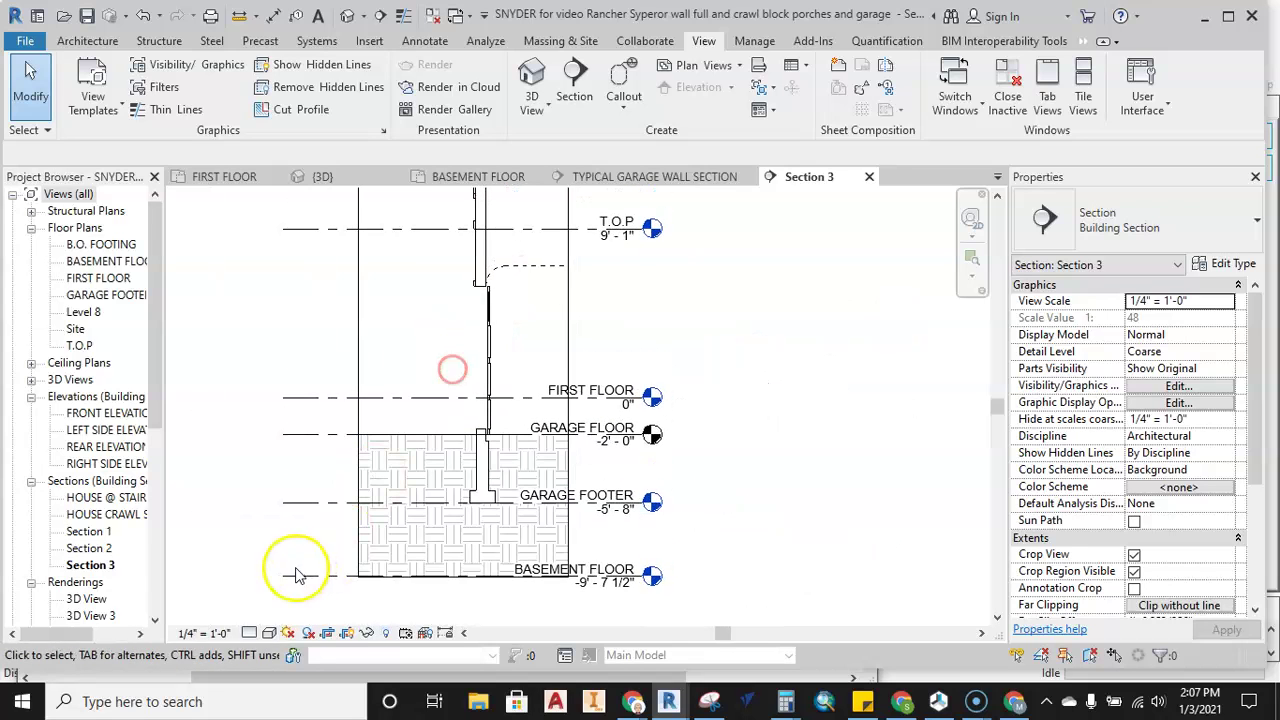
Set the detail level of Section 3 to Fine and return to the FIRST FLOOR plan
{"action": "left_click", "coordinate": [248, 632]}
{"action": "left_click", "coordinate": [265, 611]}
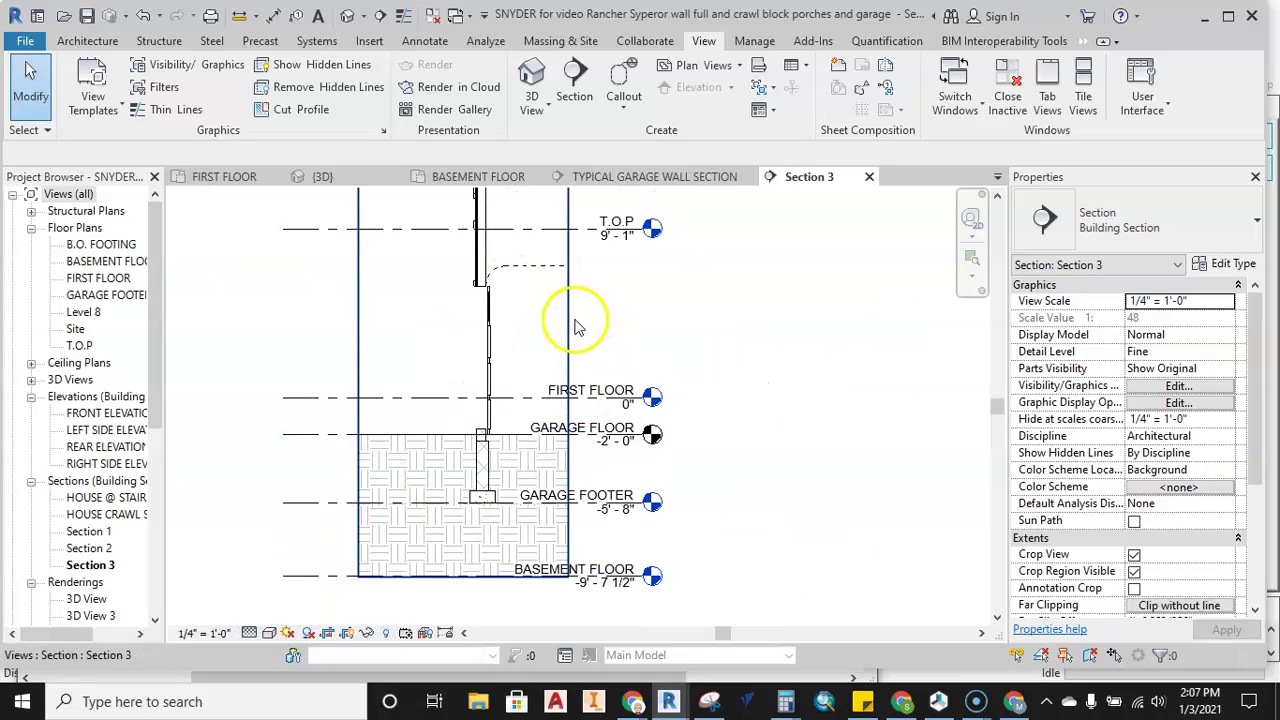
{"action": "left_click", "coordinate": [657, 348]}
{"action": "scroll", "coordinate": [664, 320], "scroll_direction": "down", "scroll_amount": 1}
{"action": "middle_click_drag", "start_coordinate": [674, 303], "coordinate": [660, 361]}
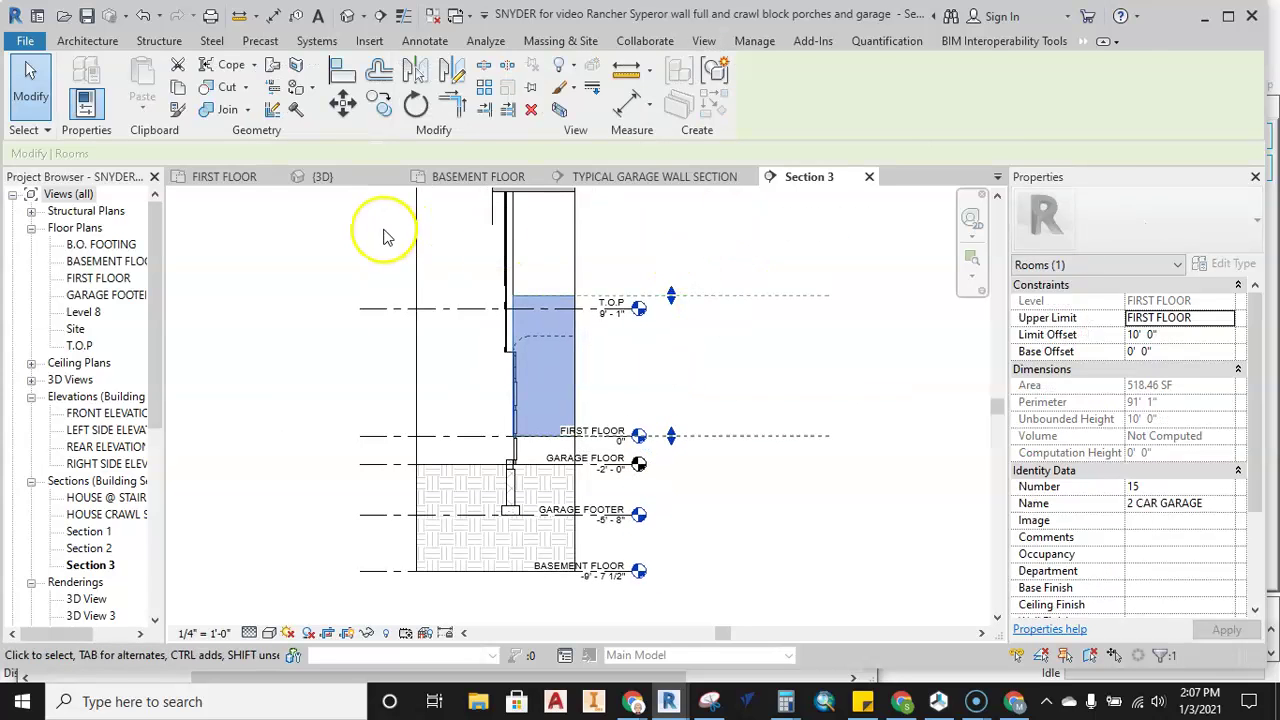
{"action": "key", "text": "Escape"}
{"action": "left_click", "coordinate": [218, 185]}
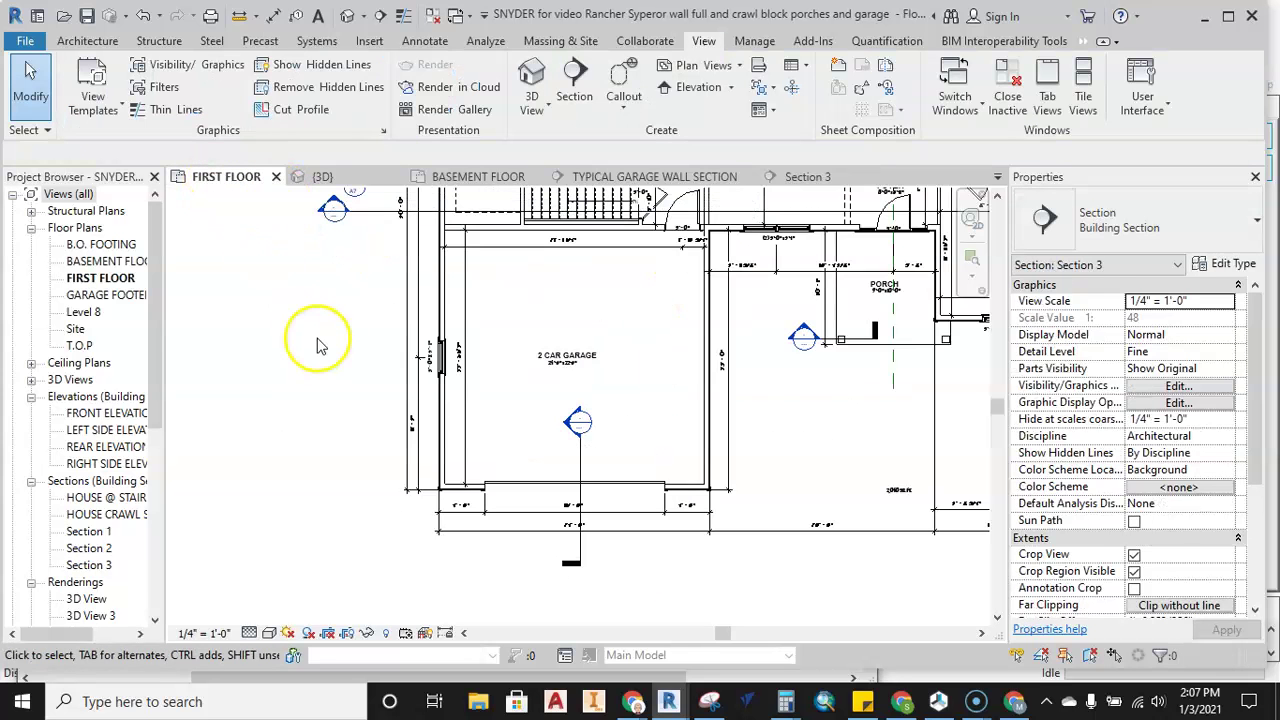
Start an architectural floor for the garage using the SNYDER - 4" CONCRETE SLAB type on the GARAGE FLOOR level
{"action": "middle_click_drag", "start_coordinate": [586, 423], "coordinate": [631, 412]}
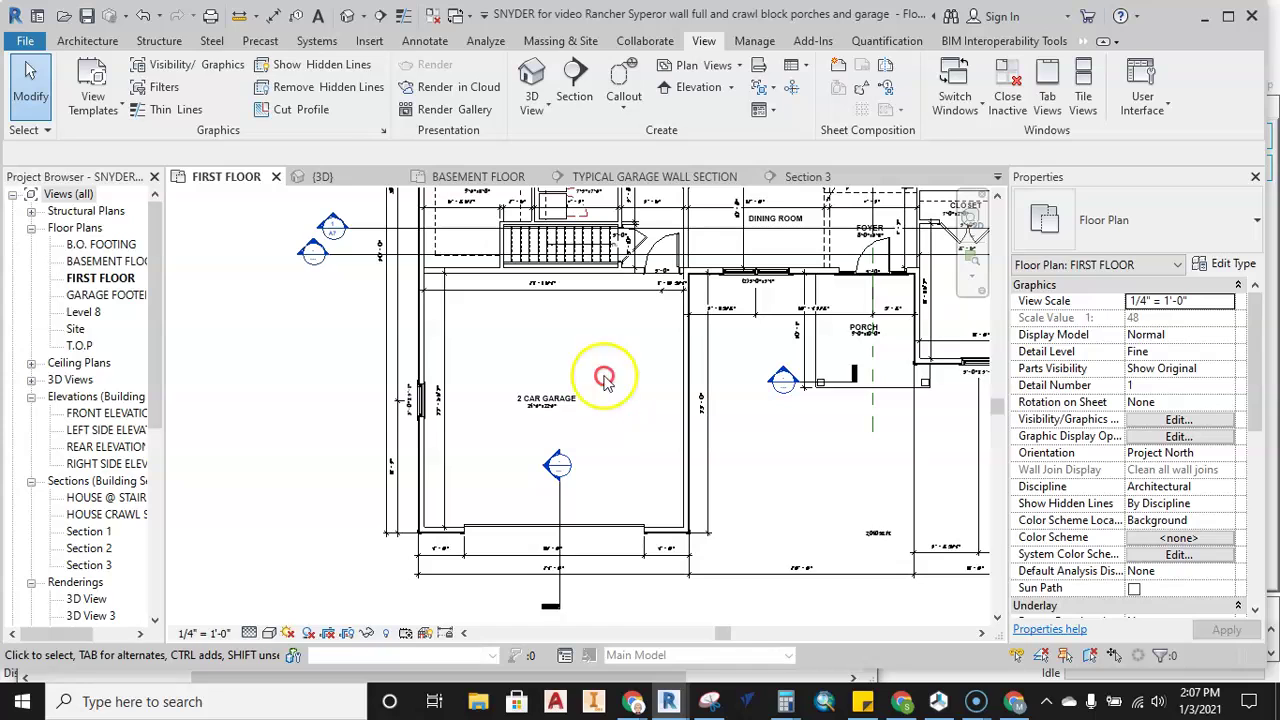
{"action": "left_click", "coordinate": [92, 41]}
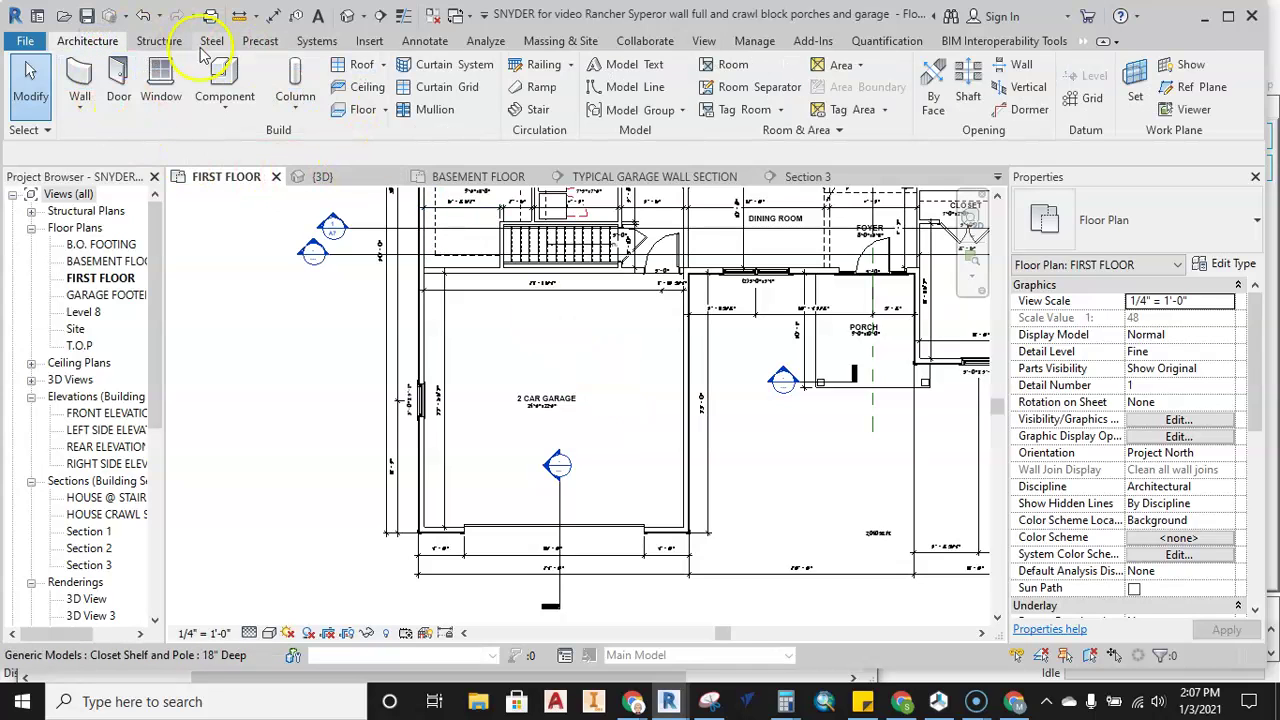
{"action": "left_click", "coordinate": [384, 110]}
{"action": "left_click", "coordinate": [375, 135]}
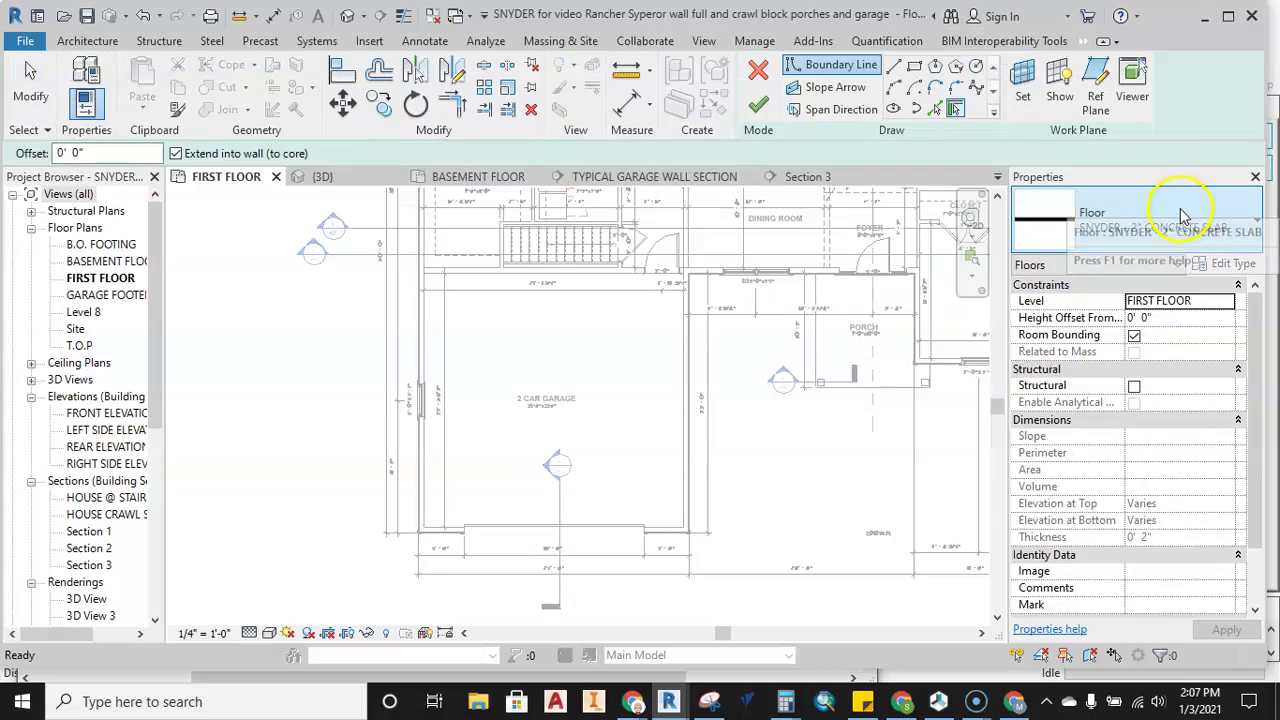
{"action": "left_click", "coordinate": [1183, 217]}
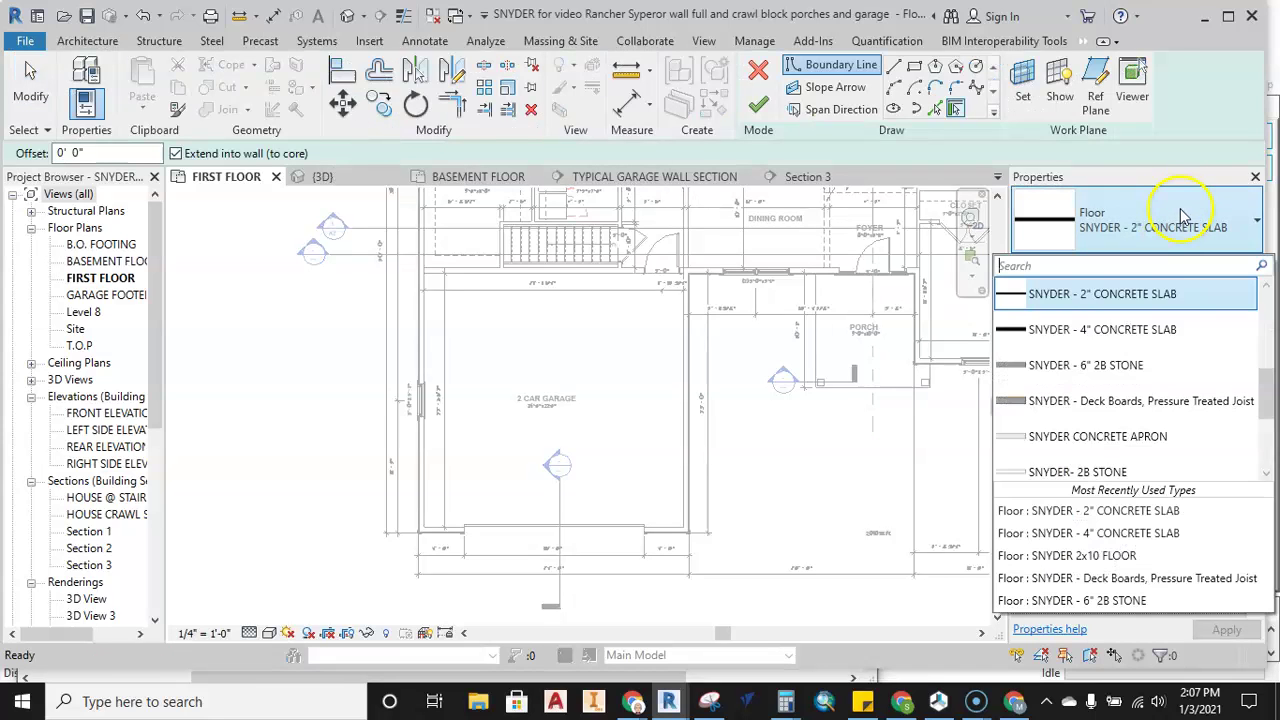
{"action": "left_click", "coordinate": [1170, 340]}
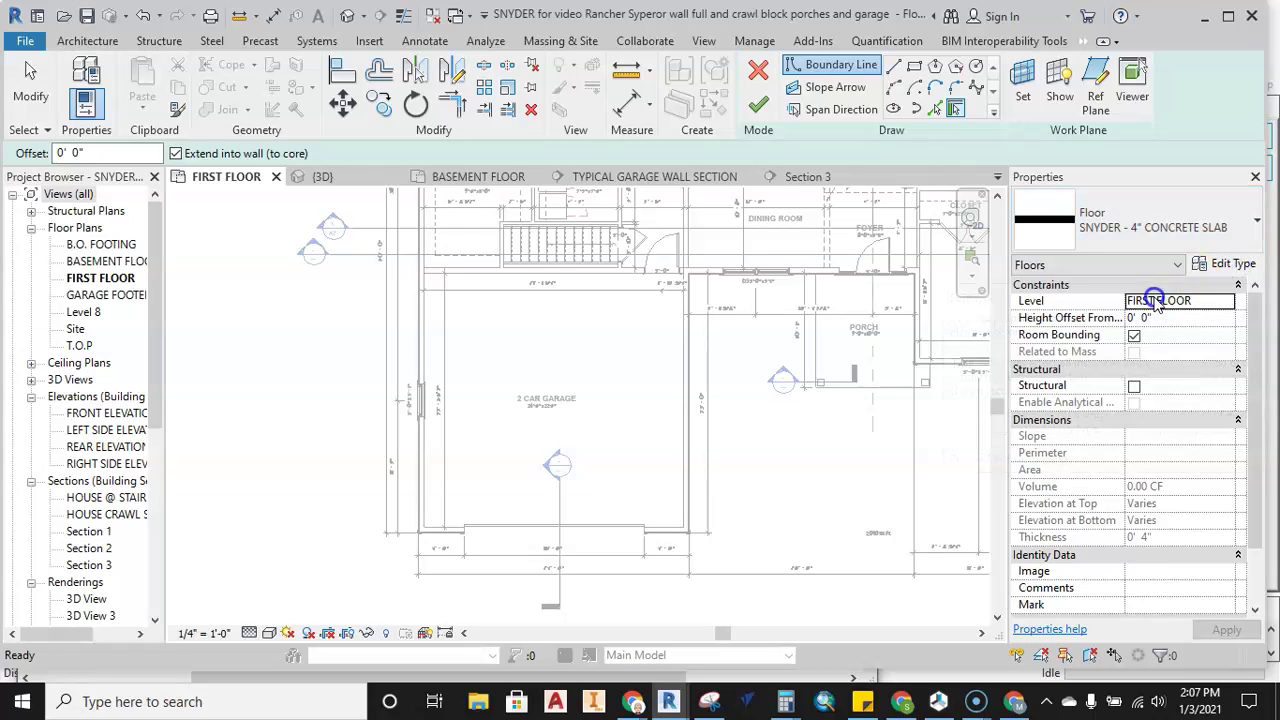
{"action": "left_click", "coordinate": [1227, 302]}
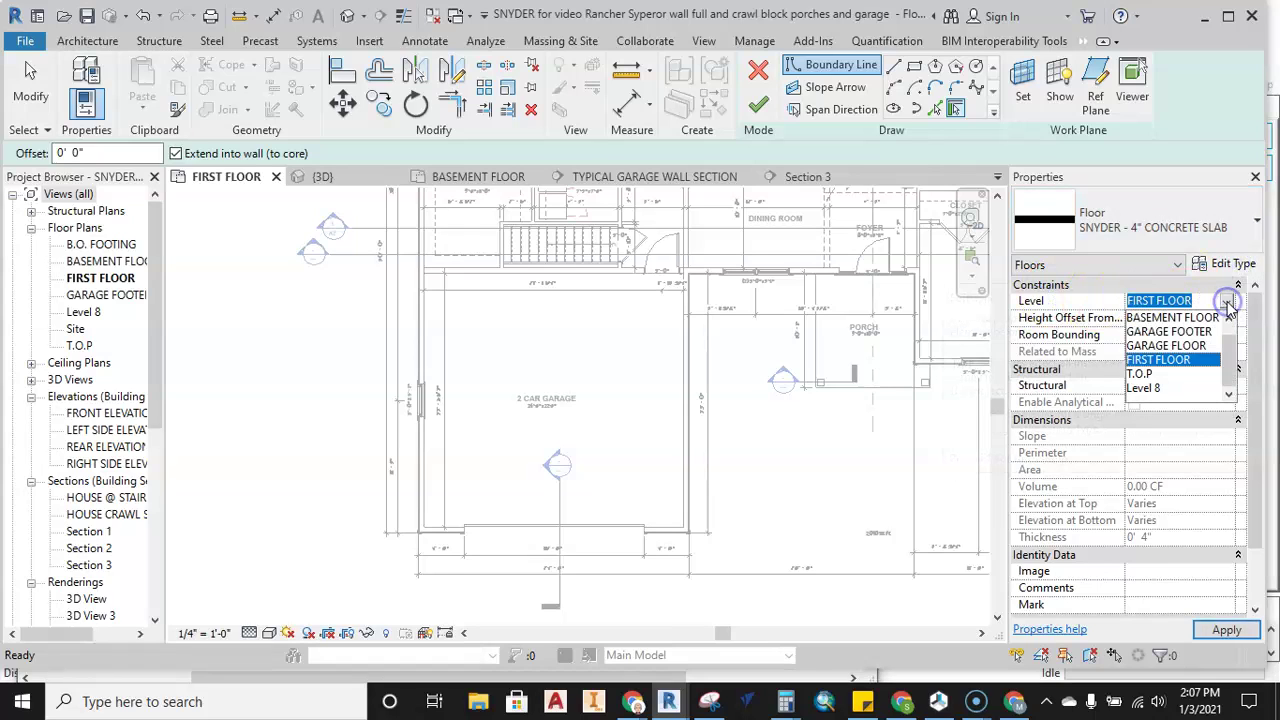
{"action": "left_click", "coordinate": [1172, 346]}
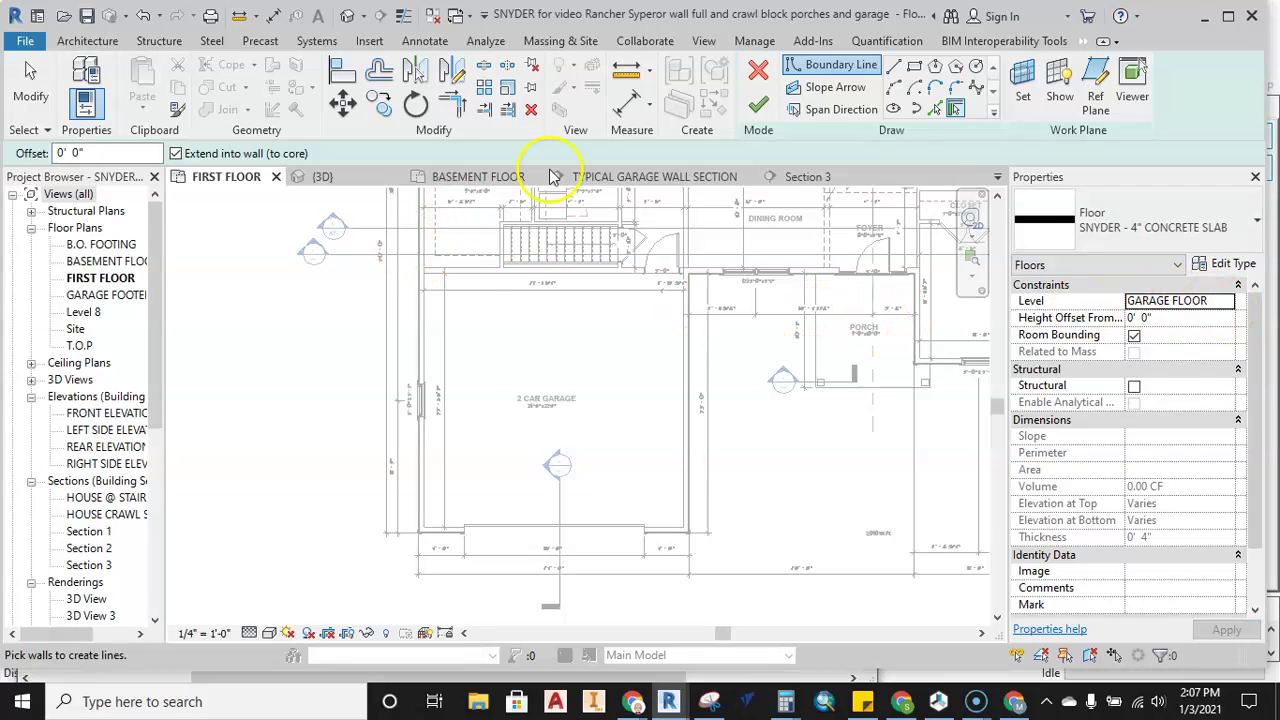
Choose straight-line drawing for the slab boundary and switch to the BASEMENT FLOOR plan to trace the foundation walls
{"action": "left_click", "coordinate": [893, 66]}
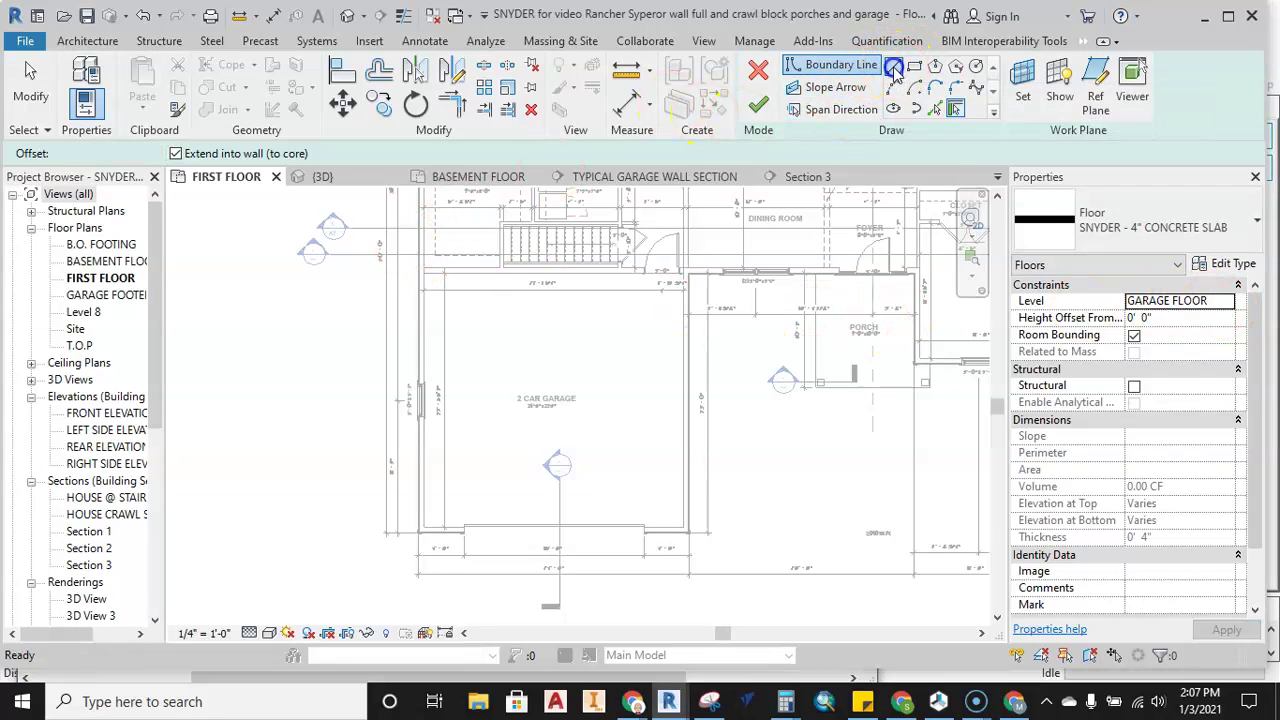
{"action": "scroll", "coordinate": [416, 272], "scroll_direction": "up", "scroll_amount": 5}
{"action": "scroll", "coordinate": [420, 276], "scroll_direction": "down", "scroll_amount": 4}
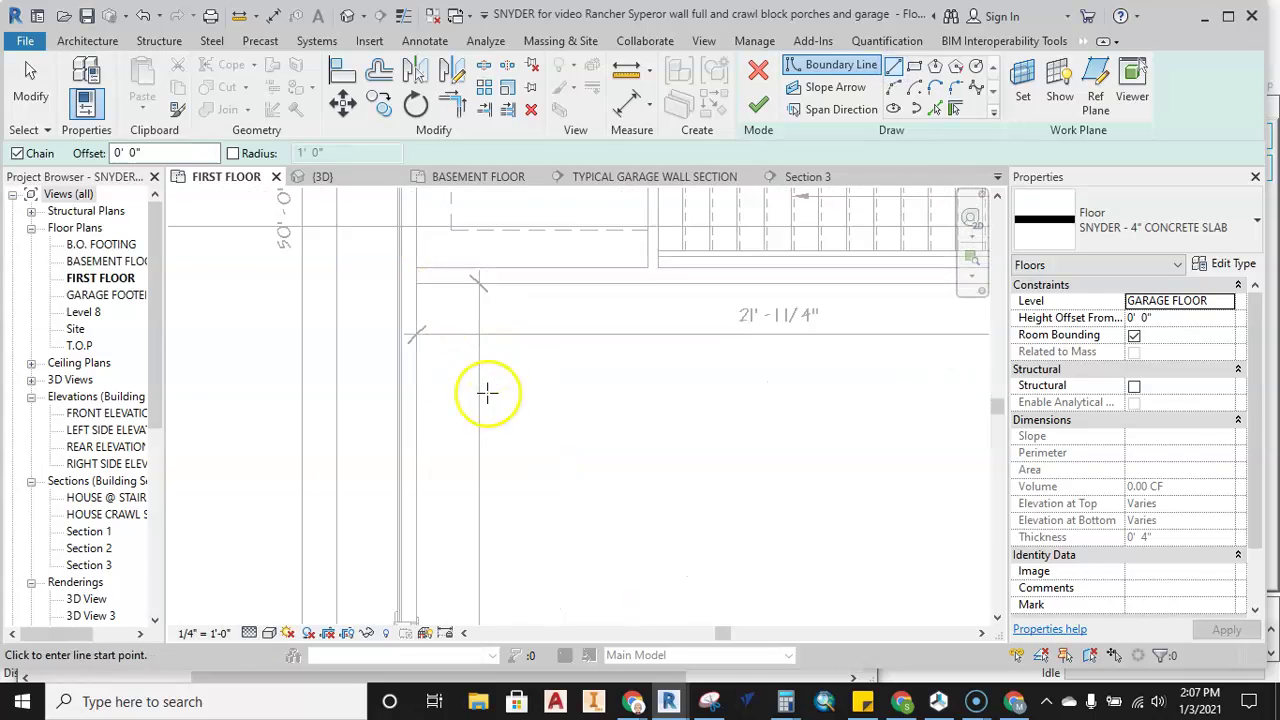
{"action": "middle_click_drag", "start_coordinate": [486, 398], "coordinate": [494, 271]}
{"action": "scroll", "coordinate": [431, 366], "scroll_direction": "up", "scroll_amount": 3}
{"action": "scroll", "coordinate": [431, 366], "scroll_direction": "up", "scroll_amount": 1}
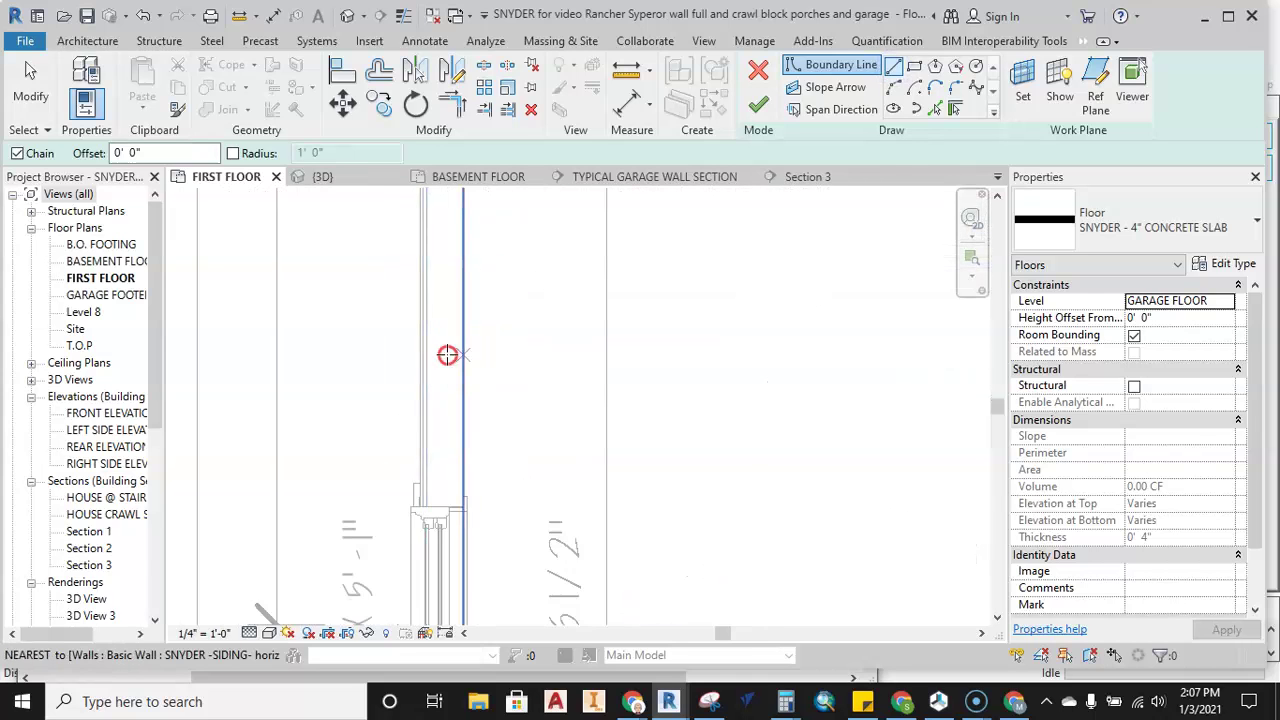
{"action": "scroll", "coordinate": [467, 320], "scroll_direction": "down", "scroll_amount": 2}
{"action": "scroll", "coordinate": [494, 213], "scroll_direction": "down", "scroll_amount": 3}
{"action": "left_click", "coordinate": [453, 177]}
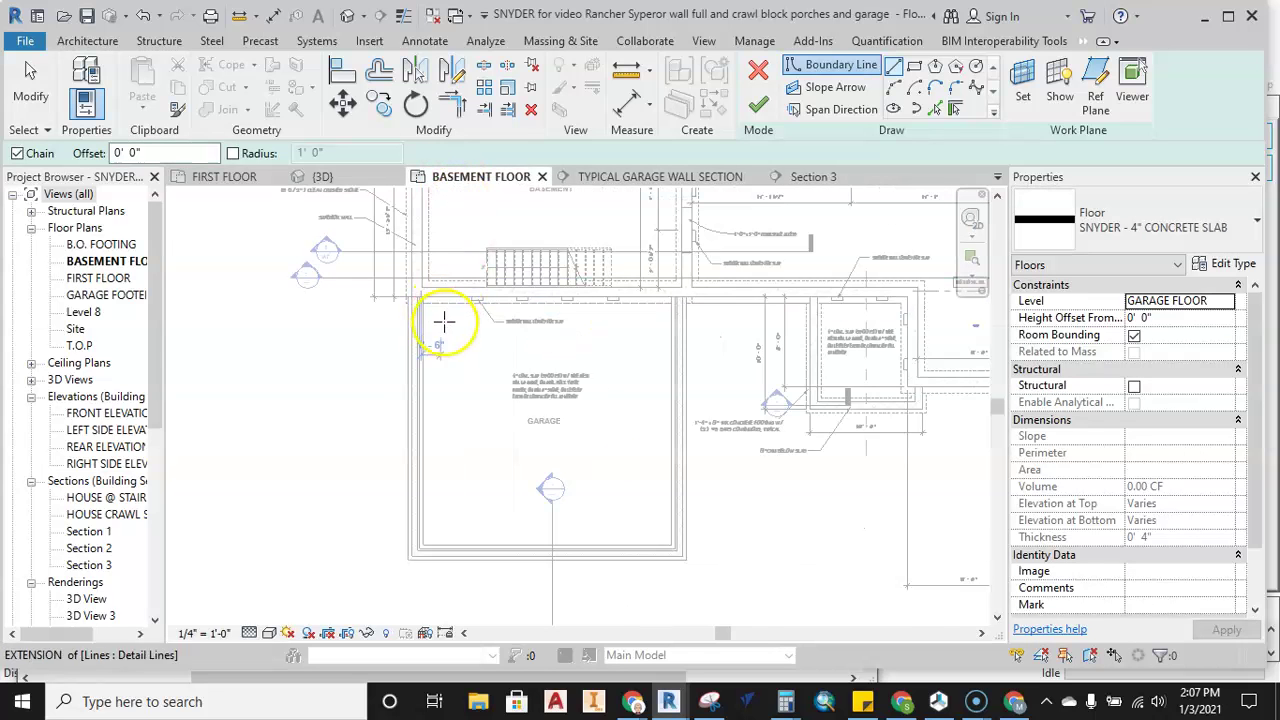
Draw the slab boundary along the inner face of the porch-side 6" CMU wall, from the basement wall to the front corner
{"action": "scroll", "coordinate": [443, 323], "scroll_direction": "up", "scroll_amount": 2}
{"action": "scroll", "coordinate": [600, 323], "scroll_direction": "up", "scroll_amount": 2}
{"action": "scroll", "coordinate": [620, 280], "scroll_direction": "up", "scroll_amount": 2}
{"action": "scroll", "coordinate": [630, 281], "scroll_direction": "up", "scroll_amount": 4}
{"action": "scroll", "coordinate": [692, 278], "scroll_direction": "up", "scroll_amount": 2}
{"action": "middle_click_drag", "start_coordinate": [702, 293], "coordinate": [660, 404]}
{"action": "scroll", "coordinate": [660, 363], "scroll_direction": "down", "scroll_amount": 2}
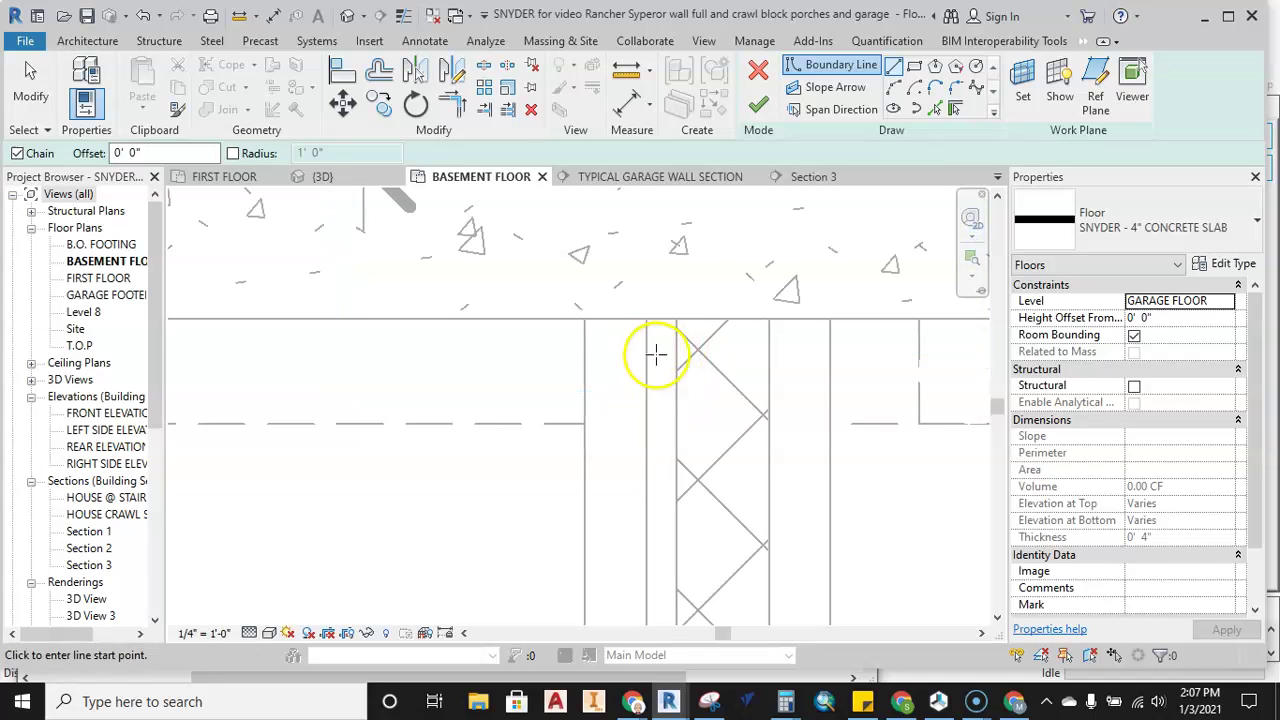
{"action": "left_click", "coordinate": [676, 340]}
{"action": "scroll", "coordinate": [678, 380], "scroll_direction": "down", "scroll_amount": 2}
{"action": "middle_click_drag", "start_coordinate": [678, 385], "coordinate": [677, 249]}
{"action": "middle_click", "coordinate": [686, 320]}
{"action": "middle_click", "coordinate": [686, 329]}
{"action": "middle_click_drag", "start_coordinate": [686, 329], "coordinate": [699, 430]}
{"action": "scroll", "coordinate": [600, 394], "scroll_direction": "up", "scroll_amount": 6}
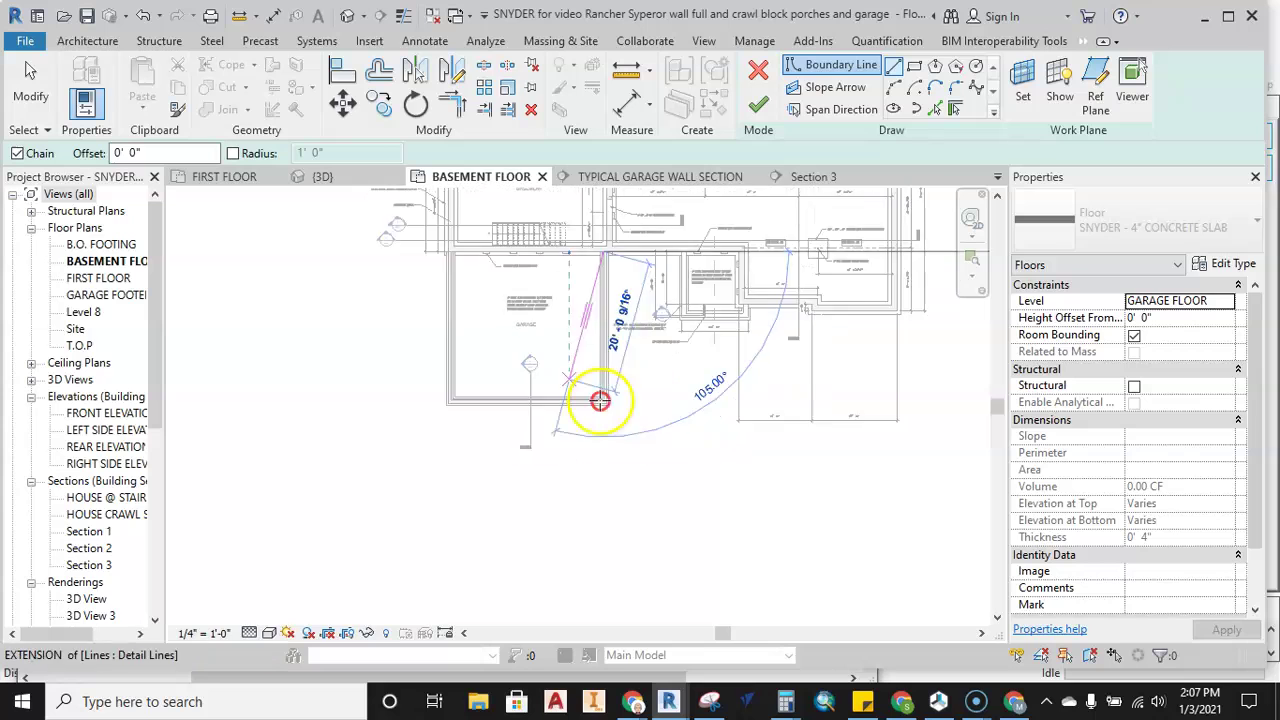
{"action": "scroll", "coordinate": [603, 377], "scroll_direction": "up", "scroll_amount": 1}
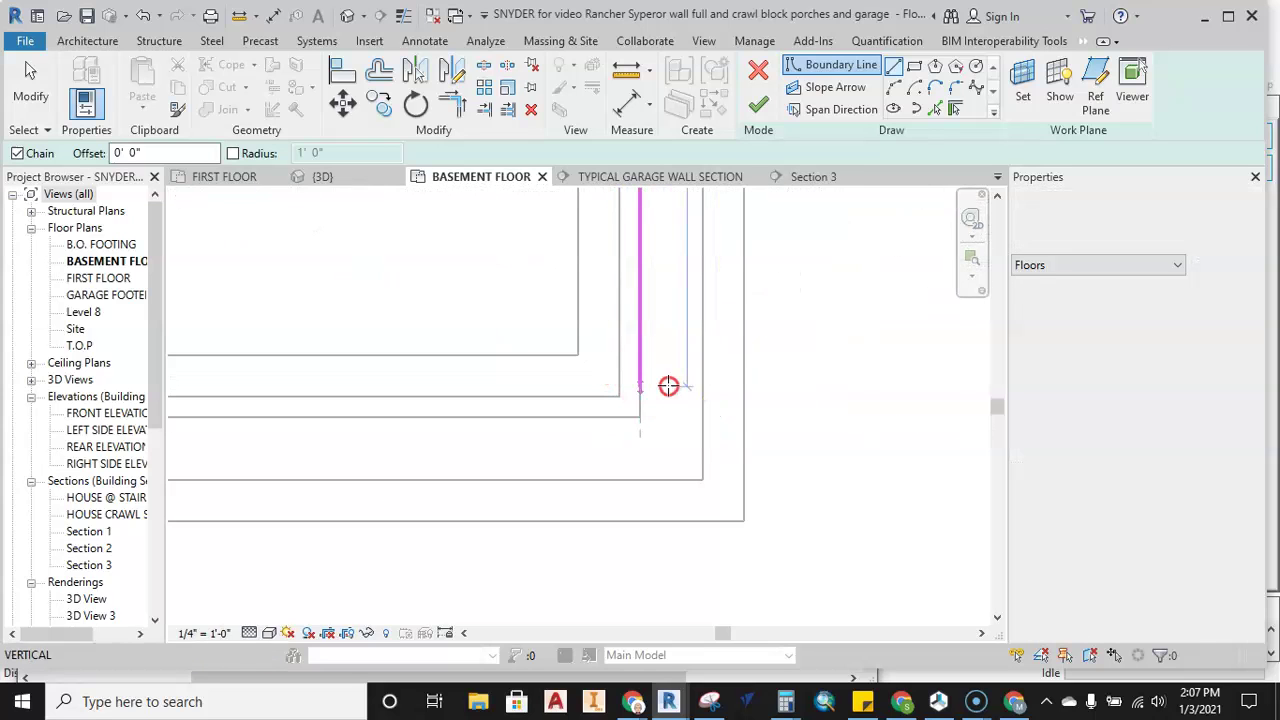
{"action": "left_click", "coordinate": [640, 417]}
Continue the slab boundary along the inner face of the front 6" CMU wall to the opposite front corner
{"action": "scroll", "coordinate": [639, 417], "scroll_direction": "down", "scroll_amount": 2}
{"action": "scroll", "coordinate": [640, 417], "scroll_direction": "down", "scroll_amount": 3}
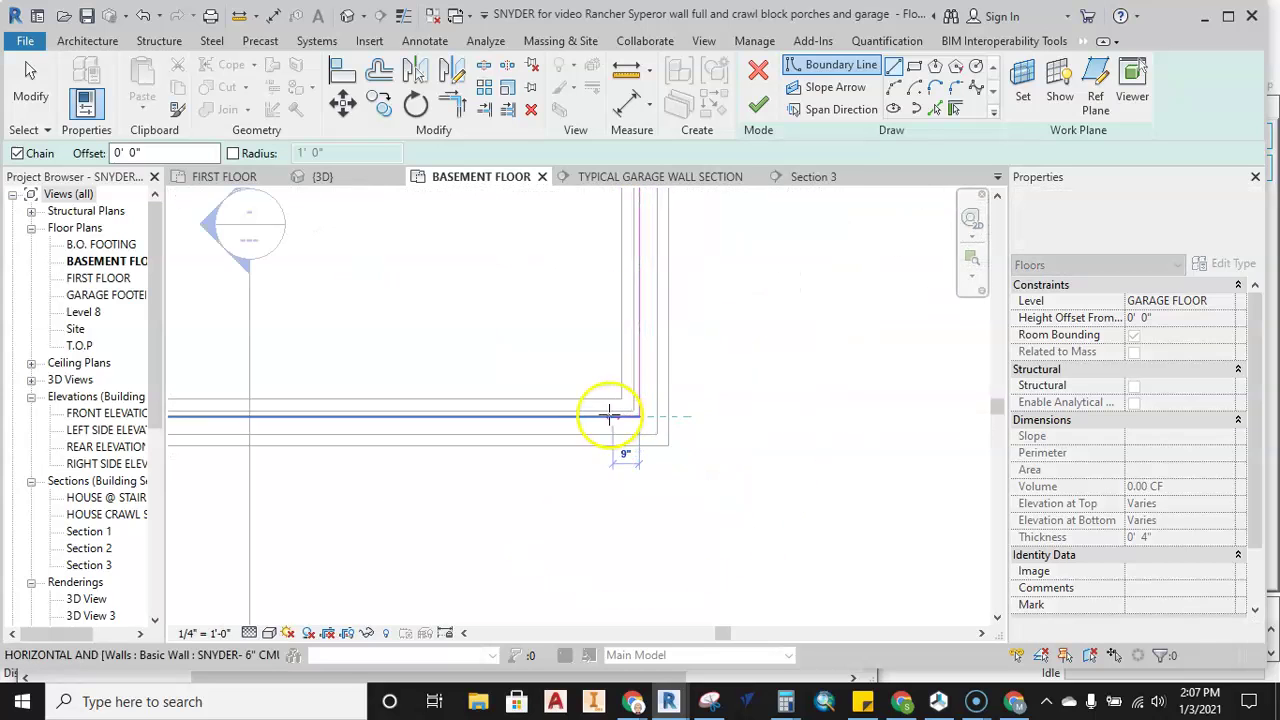
{"action": "middle_click_drag", "start_coordinate": [449, 414], "coordinate": [565, 415]}
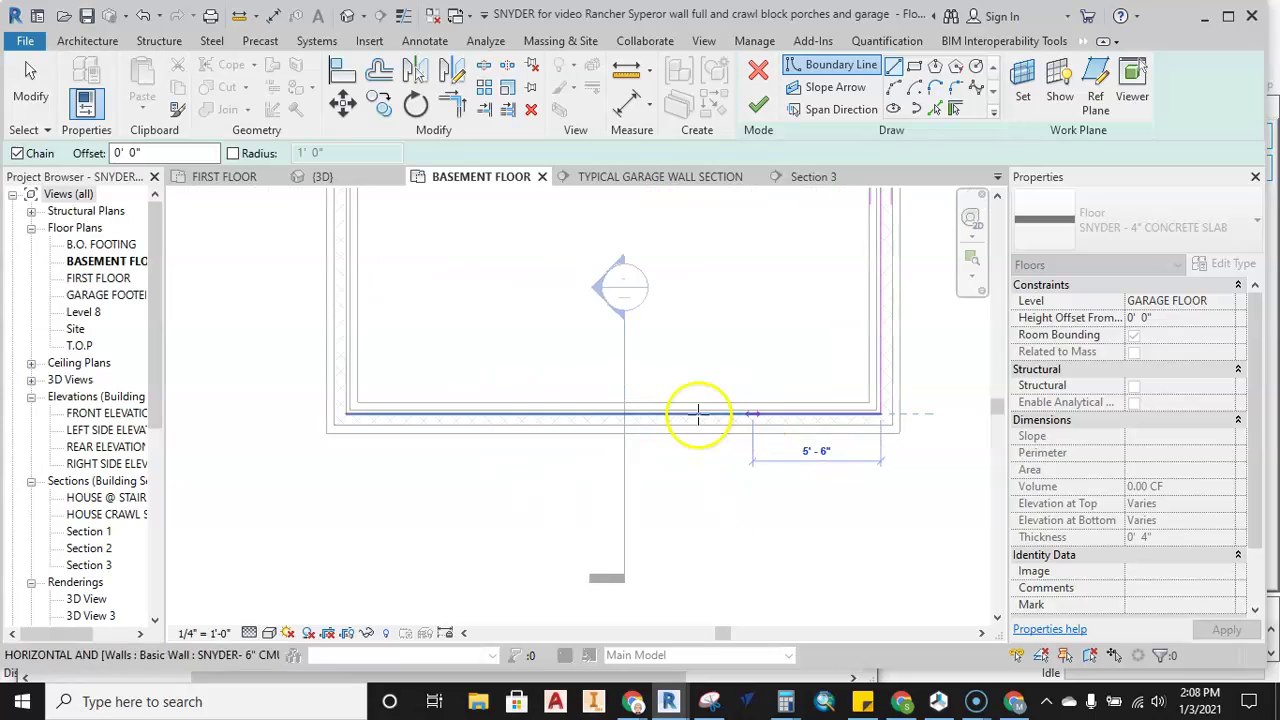
{"action": "left_click", "coordinate": [718, 414]}
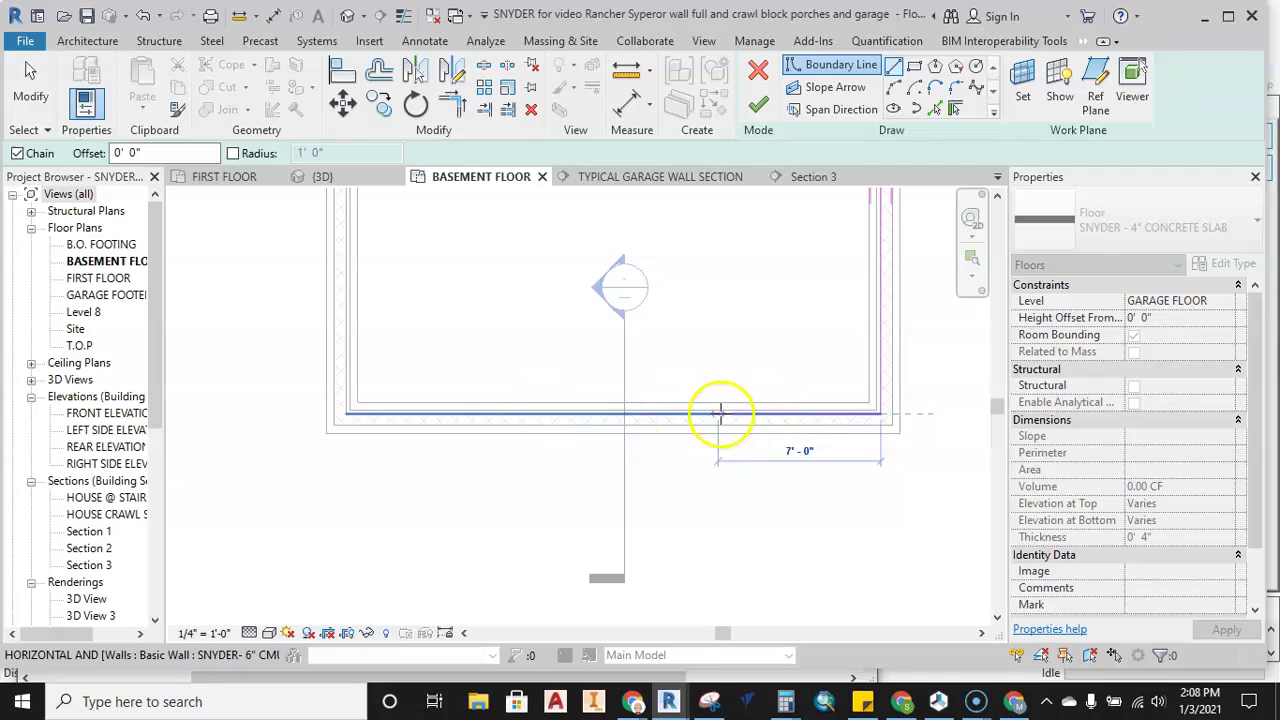
{"action": "scroll", "coordinate": [355, 413], "scroll_direction": "up", "scroll_amount": 4}
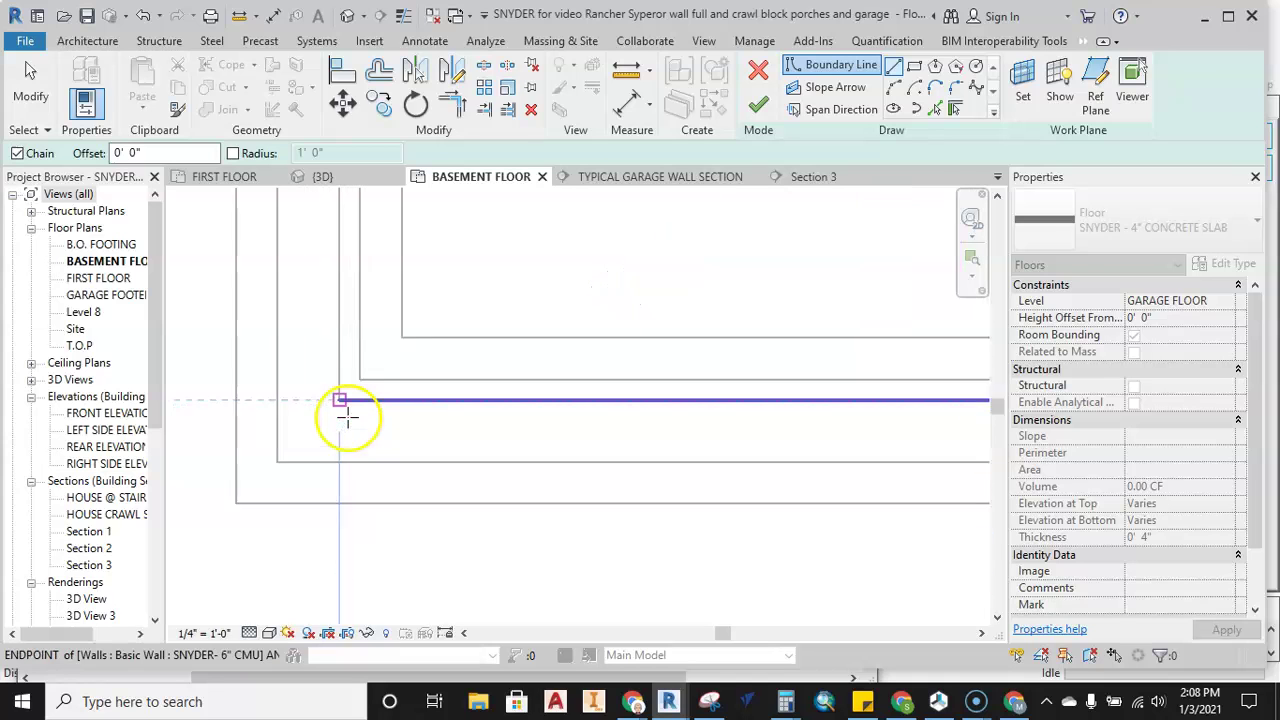
{"action": "left_click", "coordinate": [337, 398]}
Draw the remaining slab edges up the far side CMU wall and back along the basement wall to close the loop
{"action": "scroll", "coordinate": [407, 419], "scroll_direction": "down", "scroll_amount": 6}
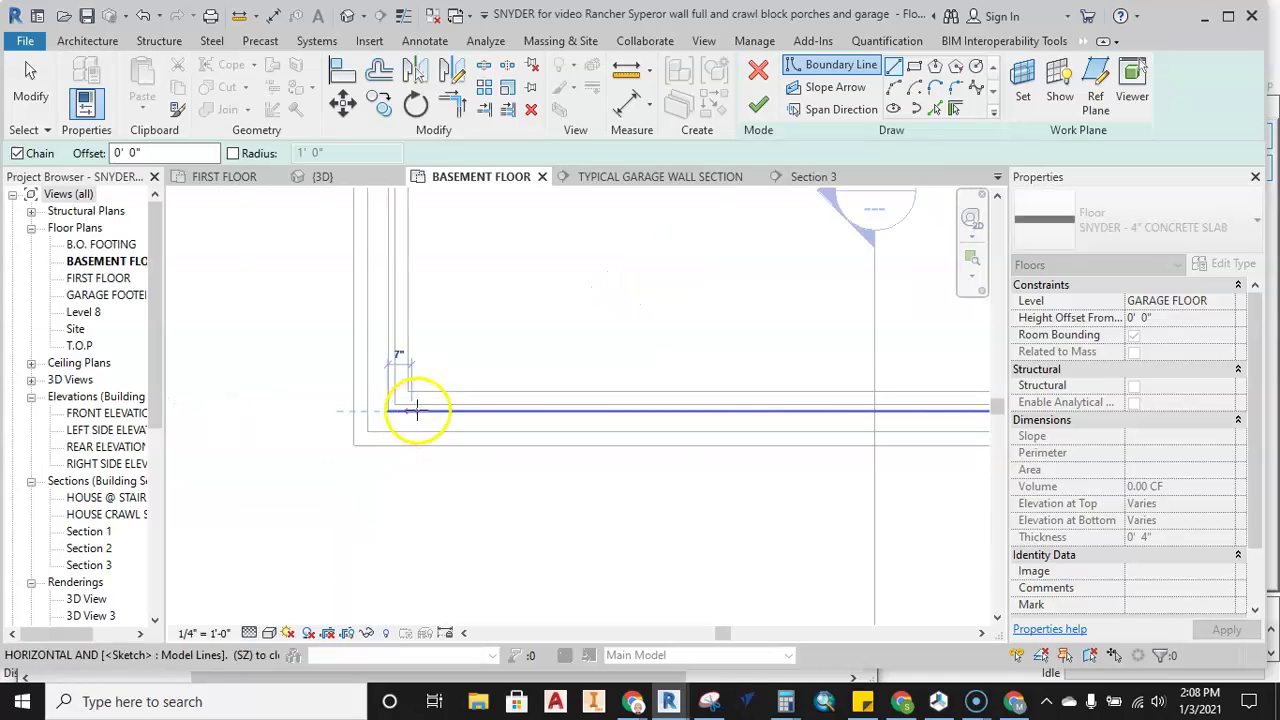
{"action": "middle_click_drag", "start_coordinate": [442, 208], "coordinate": [408, 331]}
{"action": "scroll", "coordinate": [374, 294], "scroll_direction": "up", "scroll_amount": 6}
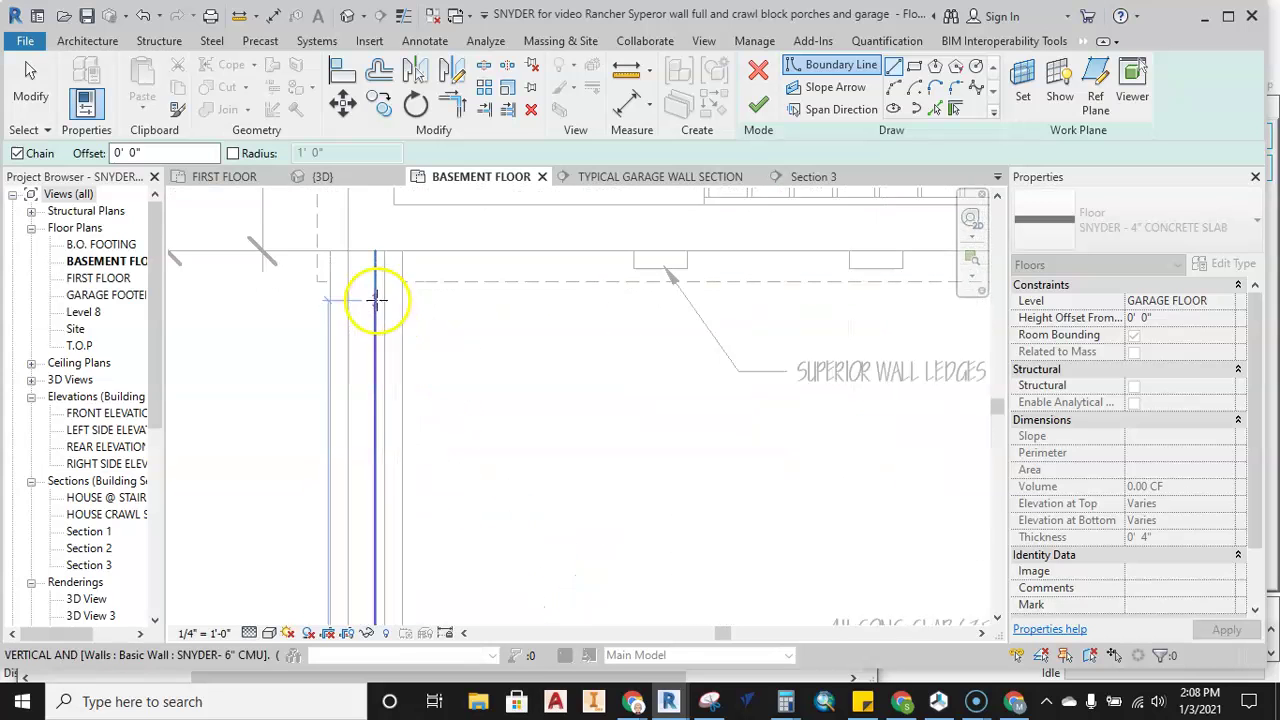
{"action": "left_click", "coordinate": [353, 275]}
{"action": "scroll", "coordinate": [702, 289], "scroll_direction": "down", "scroll_amount": 4}
{"action": "middle_click_drag", "start_coordinate": [900, 295], "coordinate": [373, 290]}
{"action": "scroll", "coordinate": [686, 286], "scroll_direction": "up", "scroll_amount": 4}
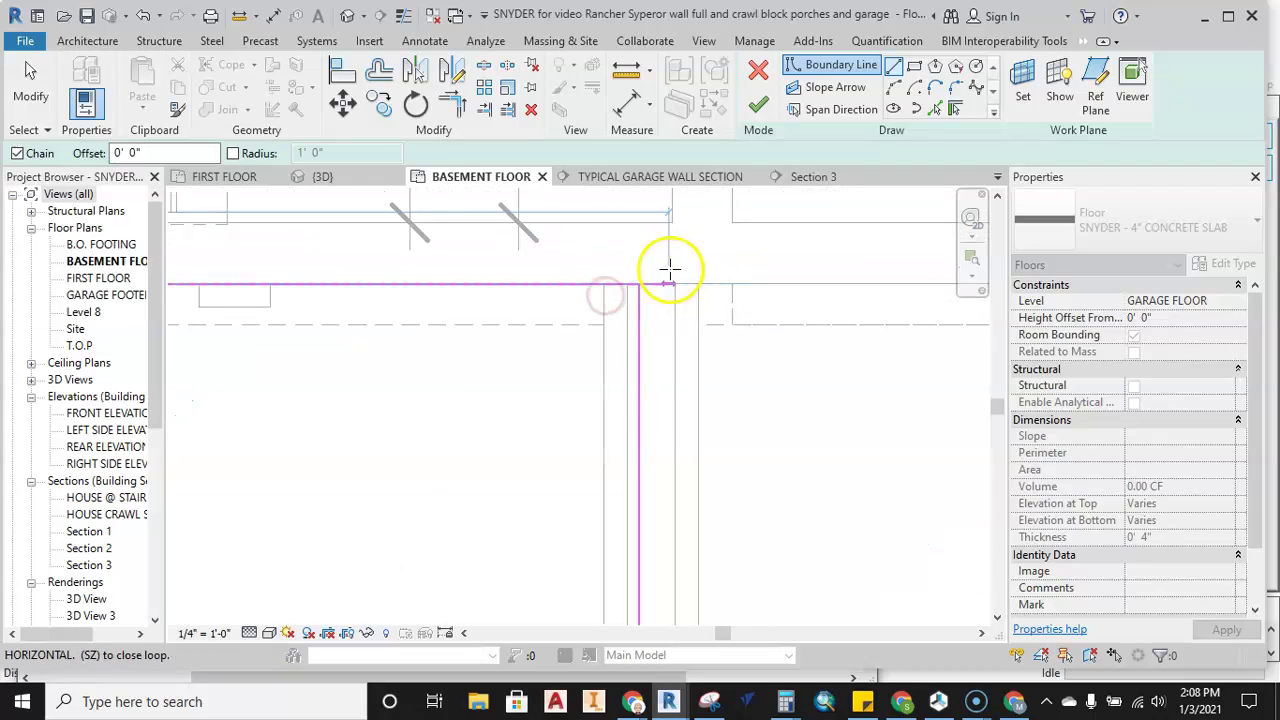
{"action": "left_click", "coordinate": [642, 285]}
Finish the garage slab sketch without attaching the walls to the floor's bottom
{"action": "scroll", "coordinate": [766, 329], "scroll_direction": "down", "scroll_amount": 6}
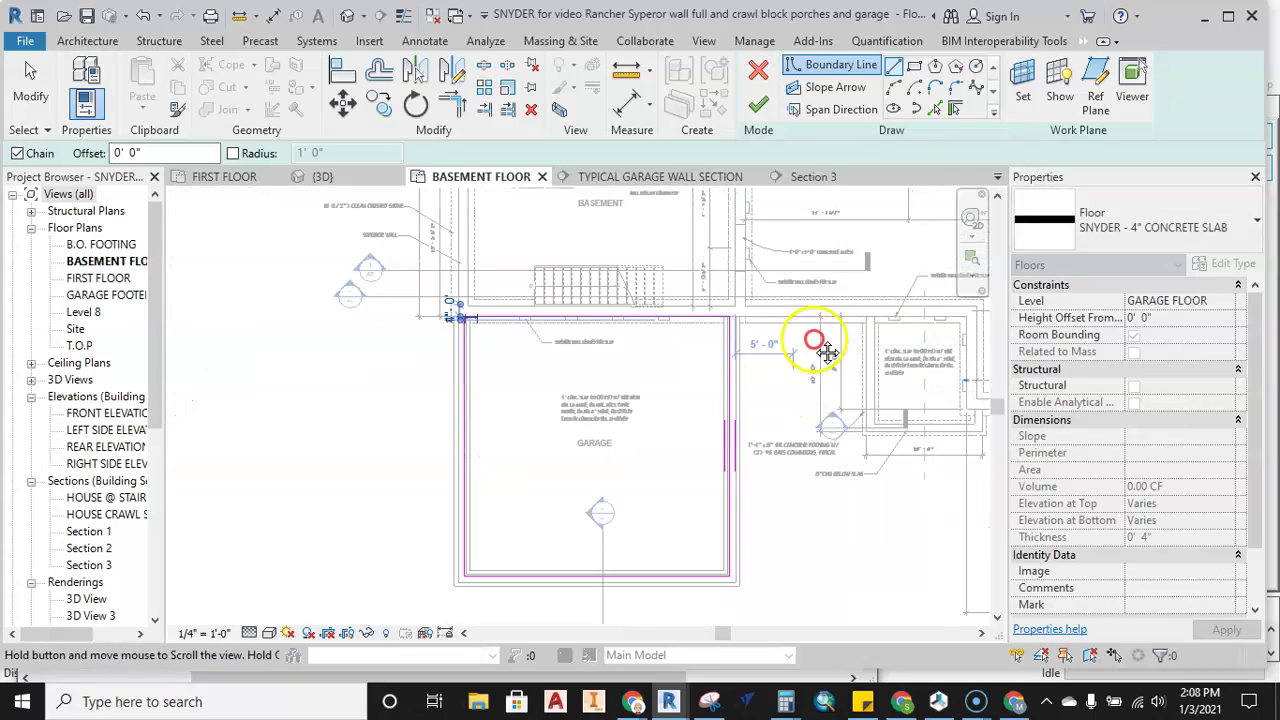
{"action": "left_click", "coordinate": [758, 104]}
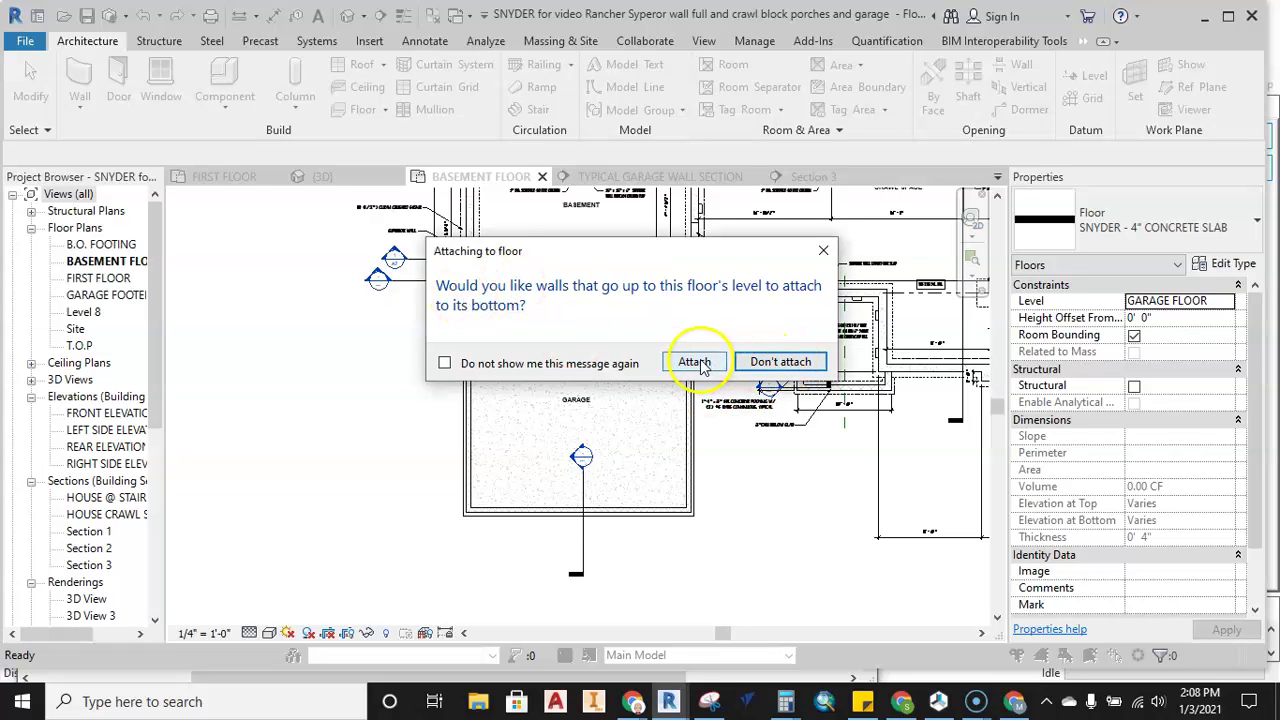
{"action": "left_click", "coordinate": [785, 368]}
{"action": "middle_click_drag", "start_coordinate": [680, 509], "coordinate": [751, 503]}
{"action": "scroll", "coordinate": [751, 503], "scroll_direction": "up", "scroll_amount": 1}
{"action": "left_click", "coordinate": [758, 557]}
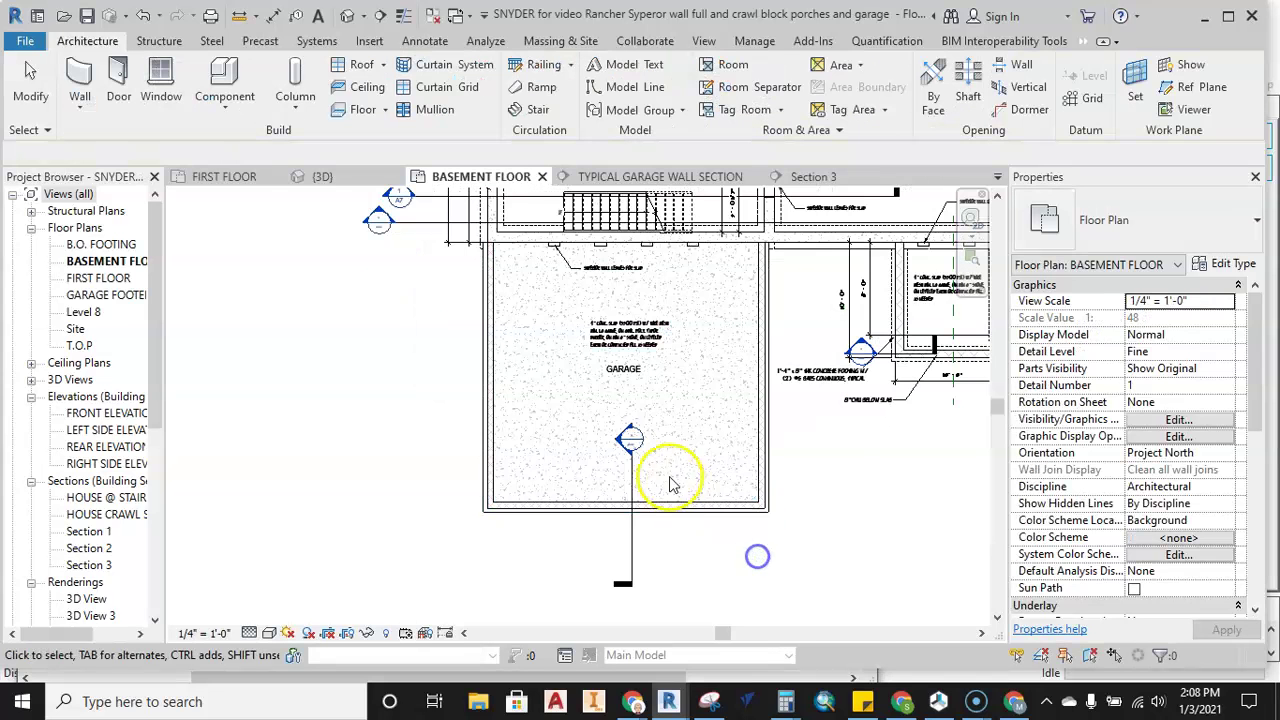
Open the garage door section, examine how the slab meets the CMU ledge and the door bottom, and close the section
{"action": "double_click", "coordinate": [628, 443]}
{"action": "scroll", "coordinate": [508, 465], "scroll_direction": "up", "scroll_amount": 5}
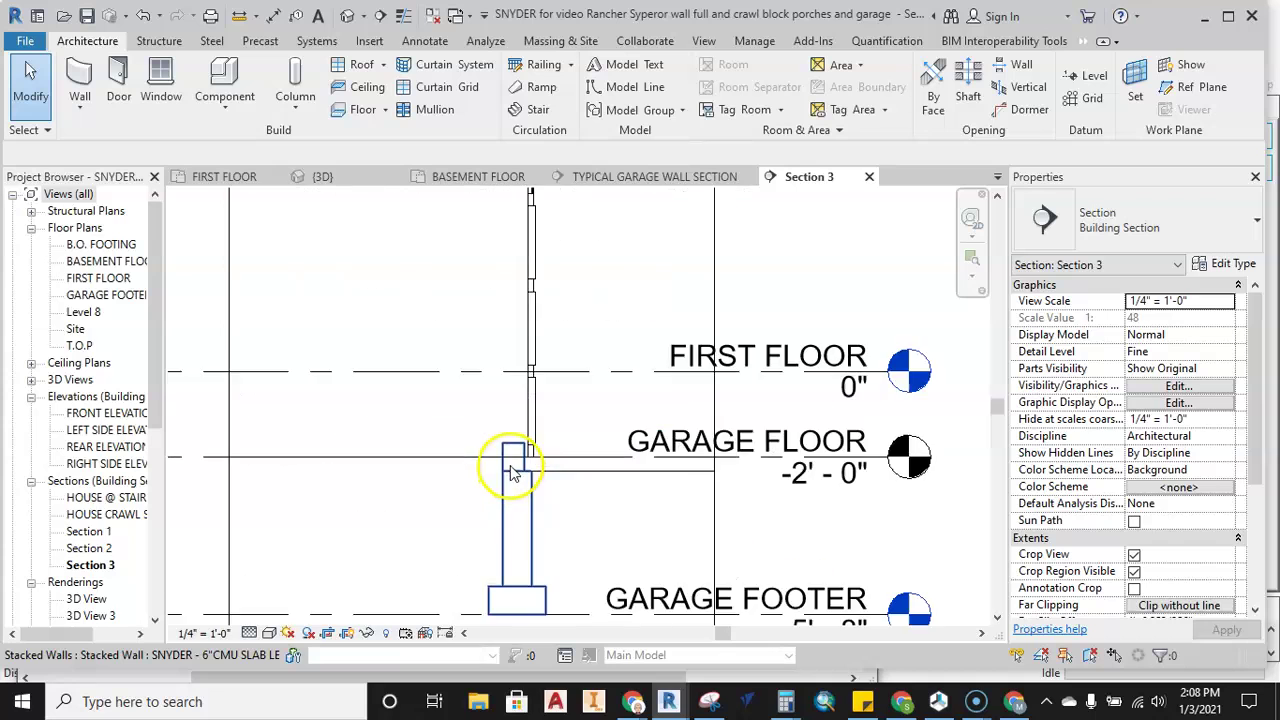
{"action": "scroll", "coordinate": [511, 472], "scroll_direction": "down", "scroll_amount": 3}
{"action": "left_click", "coordinate": [703, 441]}
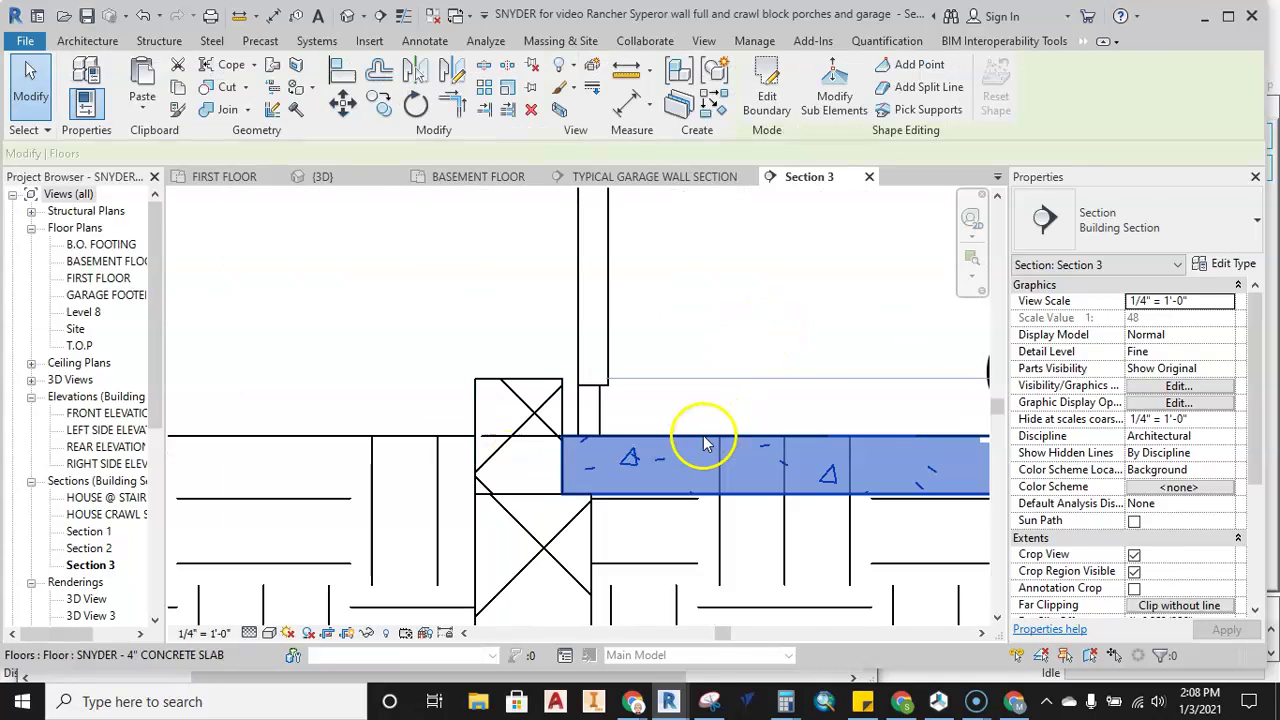
{"action": "scroll", "coordinate": [716, 470], "scroll_direction": "up", "scroll_amount": 2}
{"action": "scroll", "coordinate": [705, 466], "scroll_direction": "up", "scroll_amount": 1}
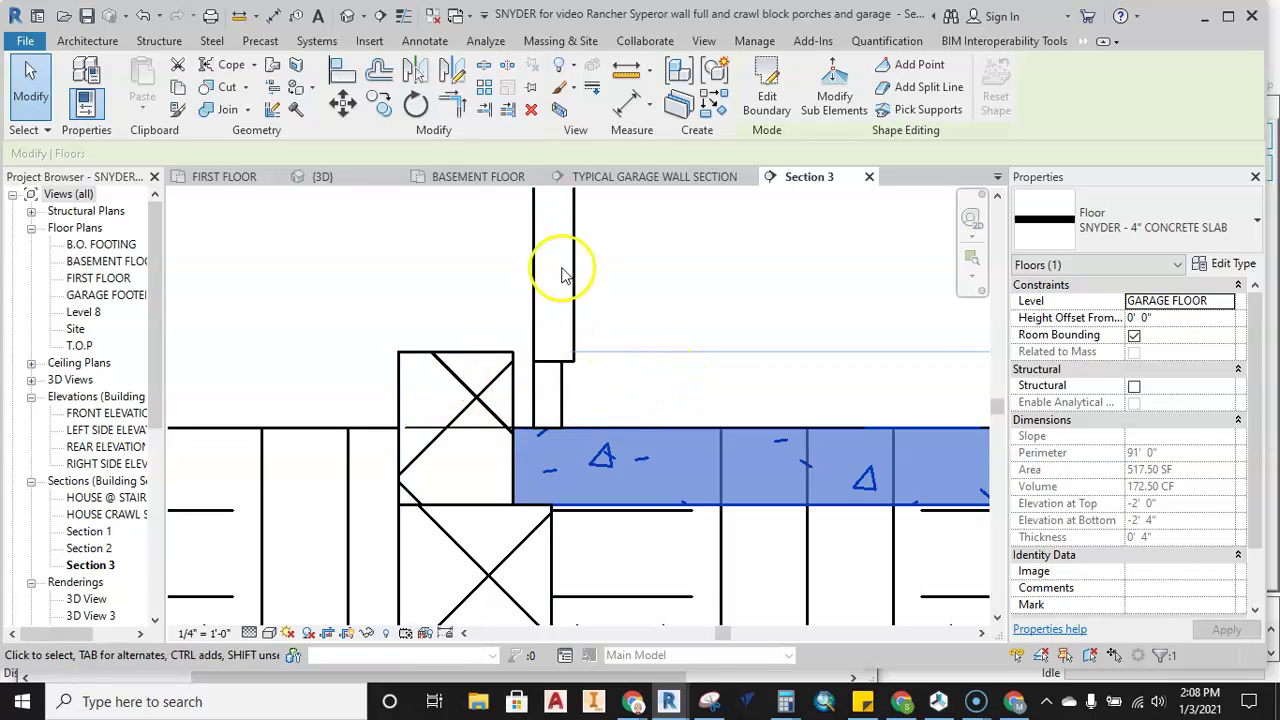
{"action": "scroll", "coordinate": [560, 405], "scroll_direction": "down", "scroll_amount": 1}
{"action": "scroll", "coordinate": [642, 422], "scroll_direction": "down", "scroll_amount": 4}
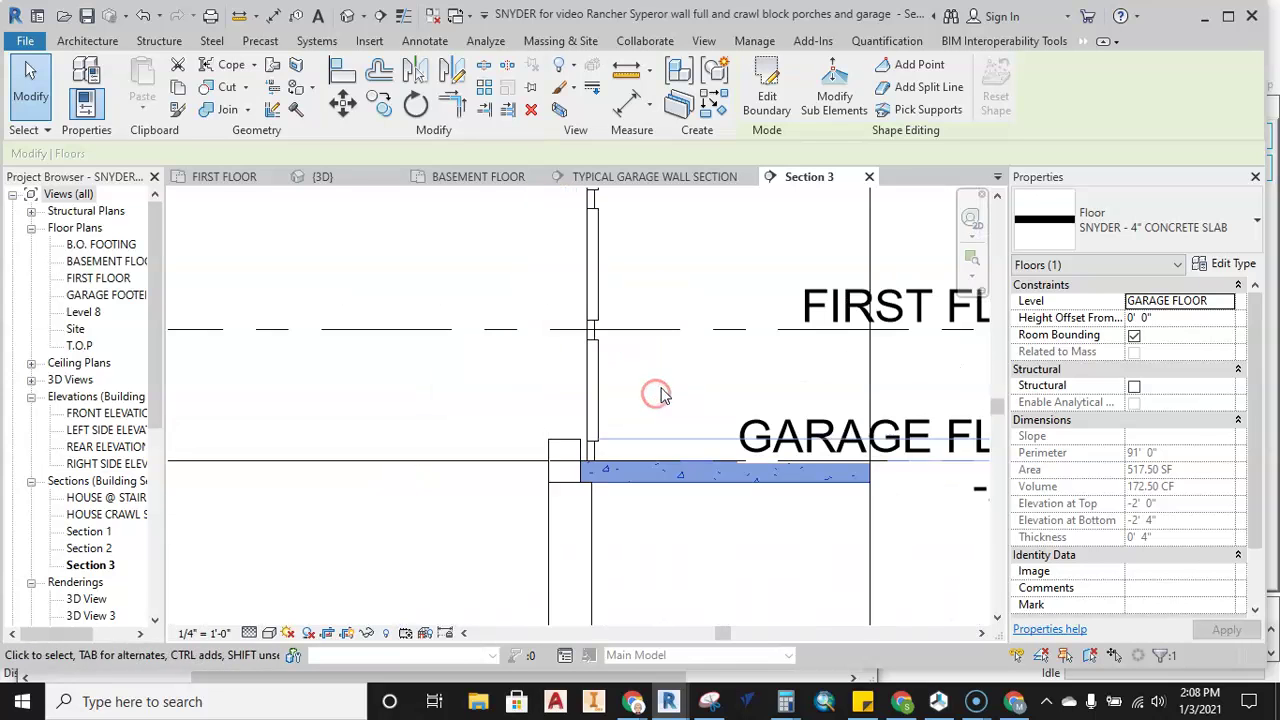
{"action": "left_click", "coordinate": [870, 177]}
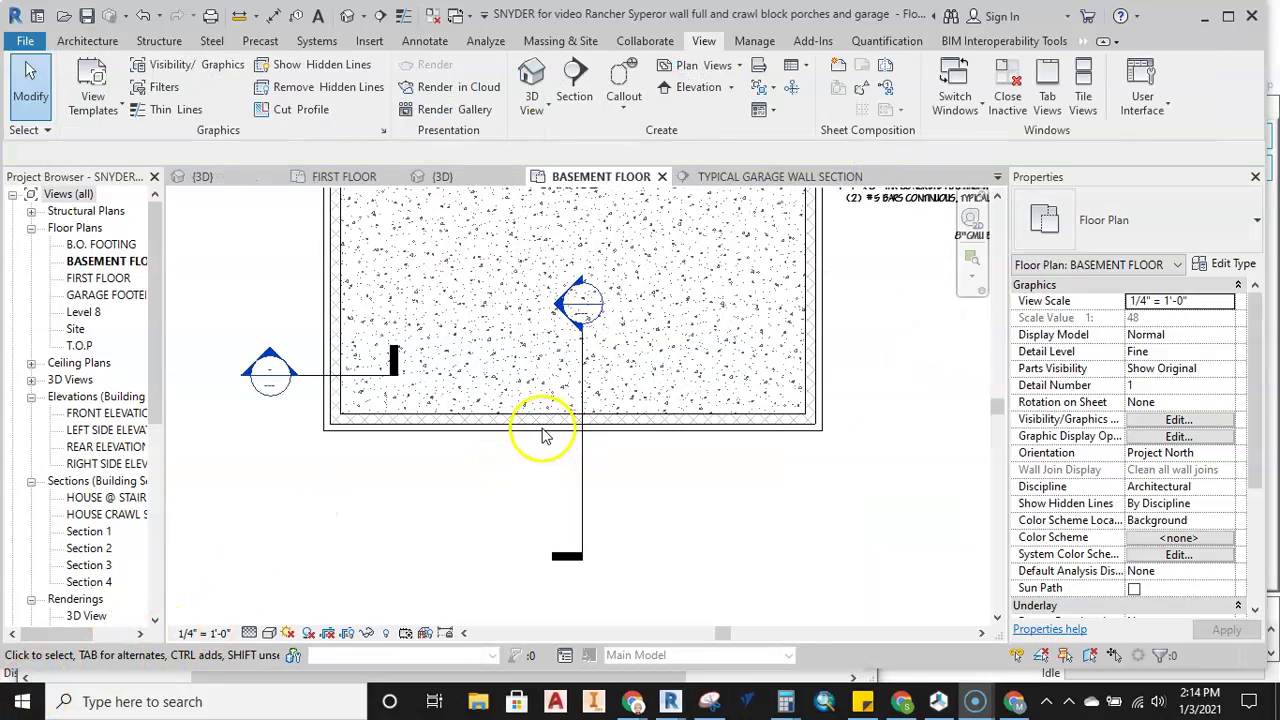
Set the Basement Floor plan's underlay base level to FIRST FLOOR around the front garage wall
{"action": "scroll", "coordinate": [540, 436], "scroll_direction": "up", "scroll_amount": 1}
{"action": "scroll", "coordinate": [545, 440], "scroll_direction": "up", "scroll_amount": 1}
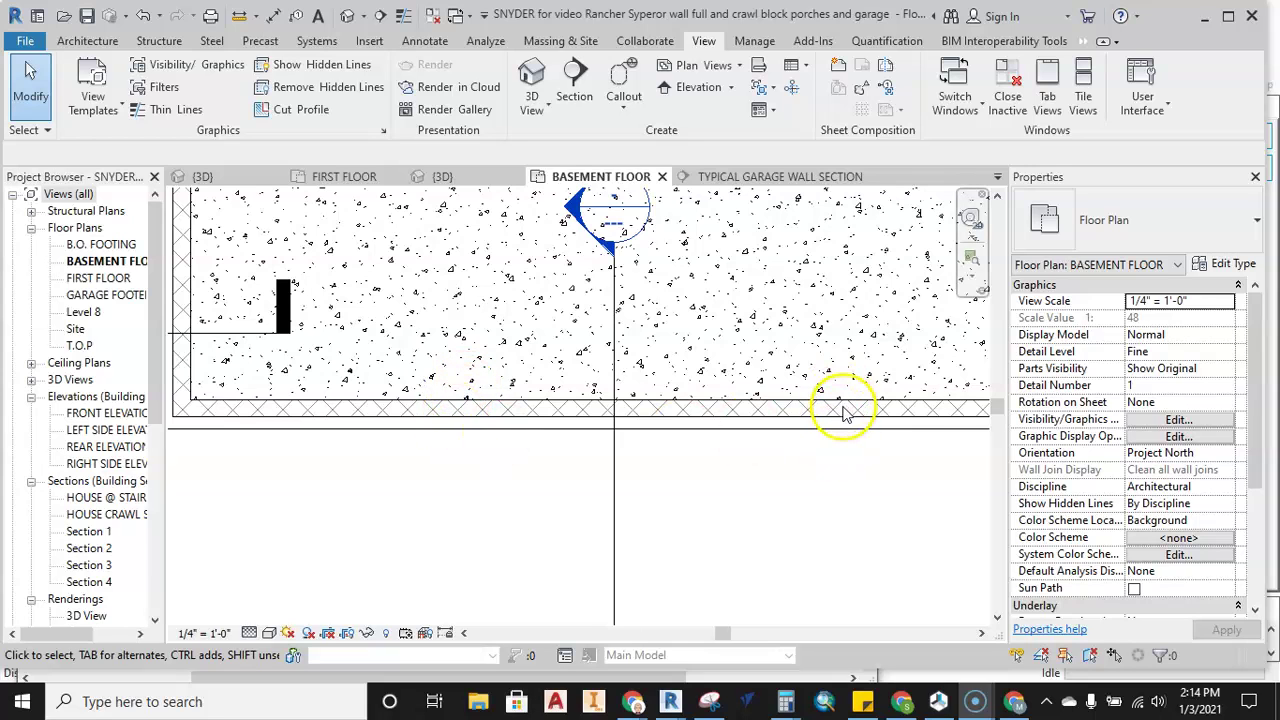
{"action": "scroll", "coordinate": [843, 410], "scroll_direction": "down", "scroll_amount": 1}
{"action": "middle_click_drag", "start_coordinate": [802, 418], "coordinate": [802, 443]}
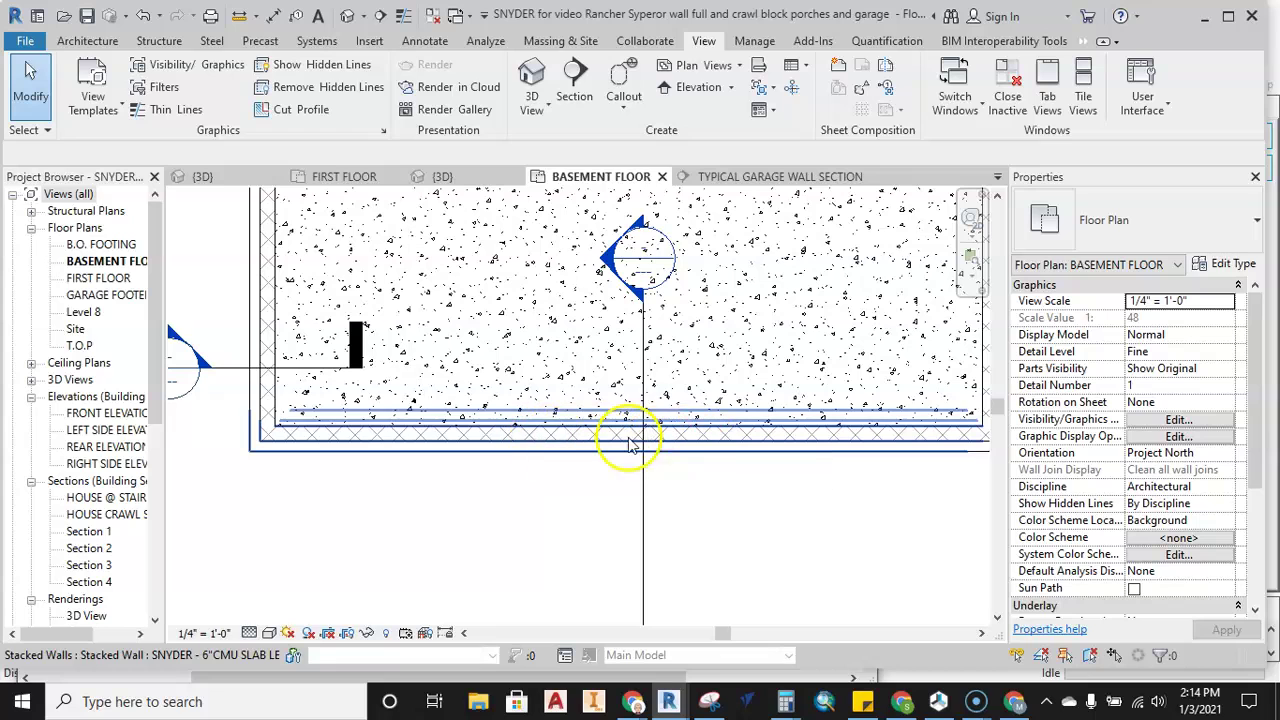
{"action": "mouse_move", "coordinate": [547, 441]}
{"action": "middle_mouse_down"}
{"action": "mouse_move", "coordinate": [535, 436]}
{"action": "mouse_move", "coordinate": [570, 447]}
{"action": "middle_mouse_up"}
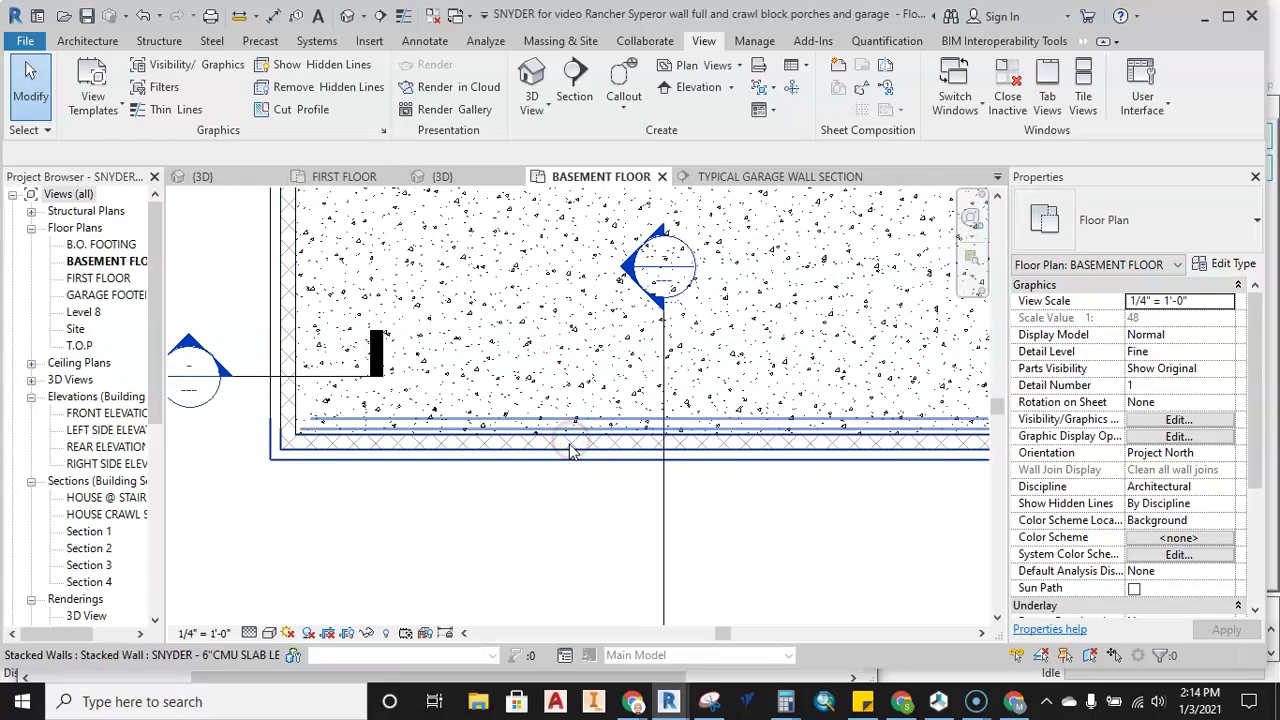
{"action": "scroll", "coordinate": [590, 450], "scroll_direction": "down", "scroll_amount": 2}
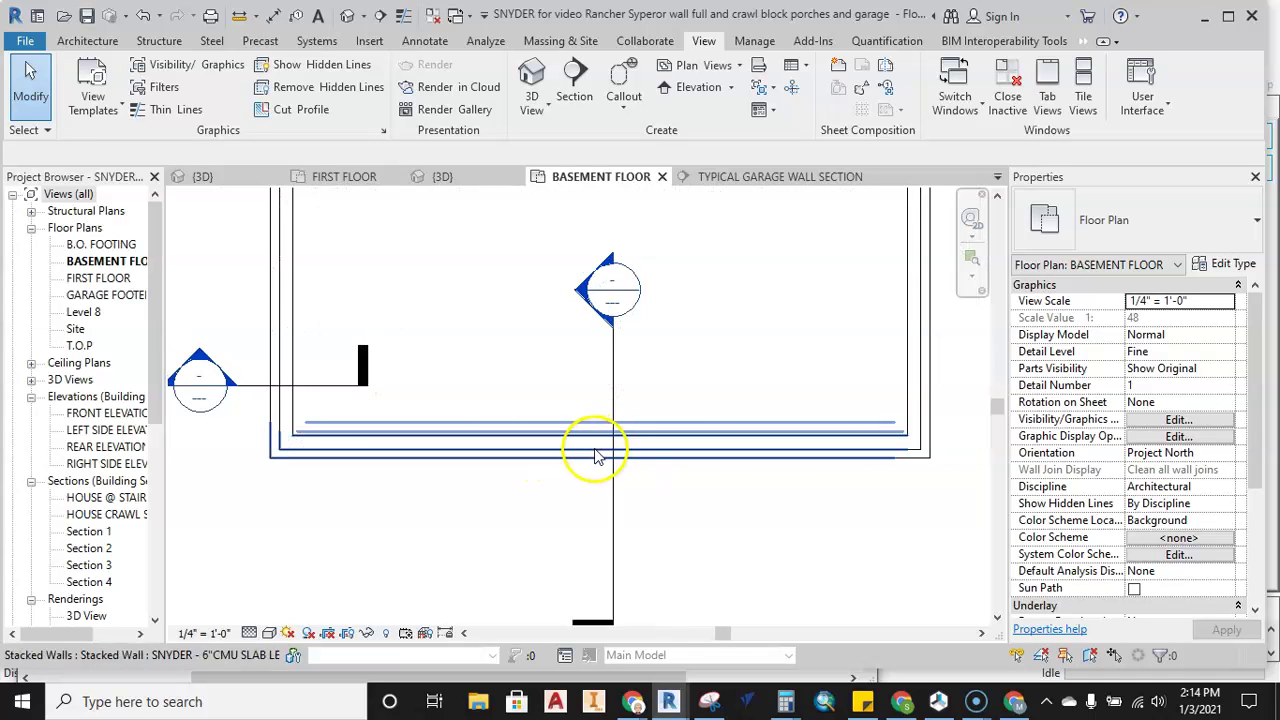
{"action": "left_click_drag", "start_coordinate": [1262, 408], "coordinate": [1256, 455]}
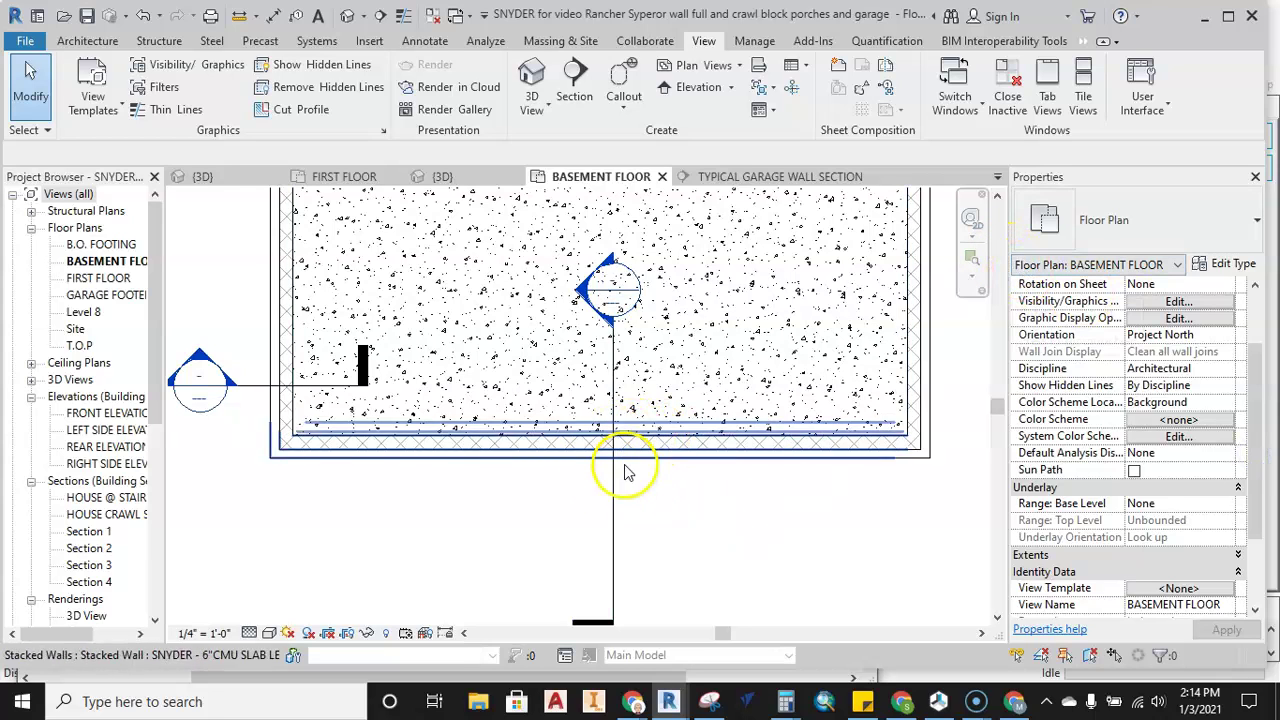
{"action": "scroll", "coordinate": [1180, 500], "scroll_direction": "down", "scroll_amount": 2}
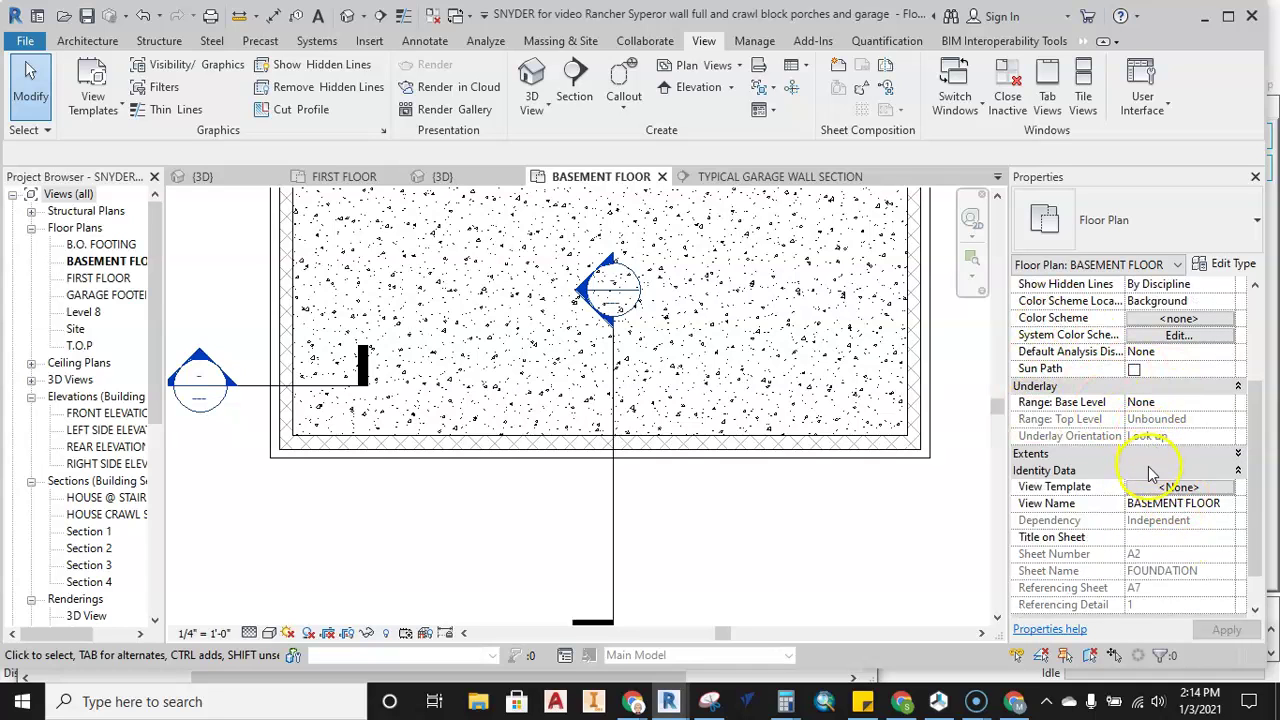
{"action": "scroll", "coordinate": [1152, 478], "scroll_direction": "up", "scroll_amount": 2}
{"action": "scroll", "coordinate": [1099, 438], "scroll_direction": "down", "scroll_amount": 2}
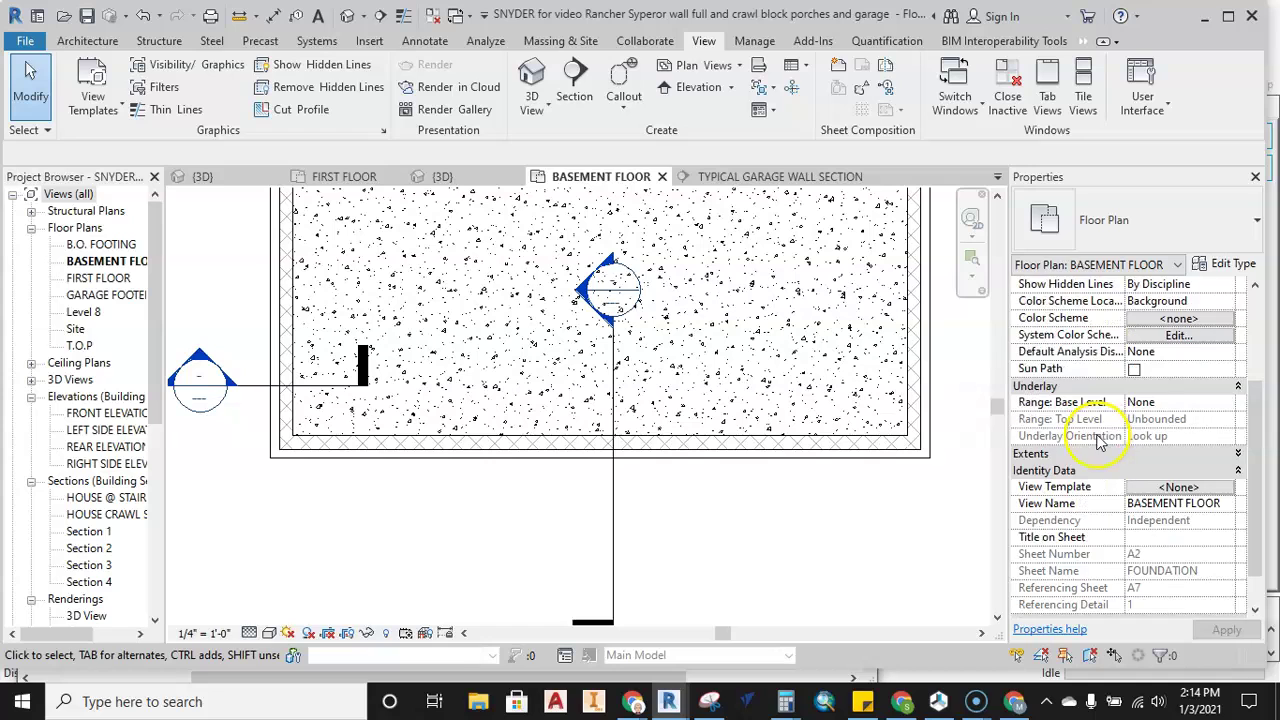
{"action": "left_click", "coordinate": [1226, 403]}
{"action": "left_click", "coordinate": [1162, 475]}
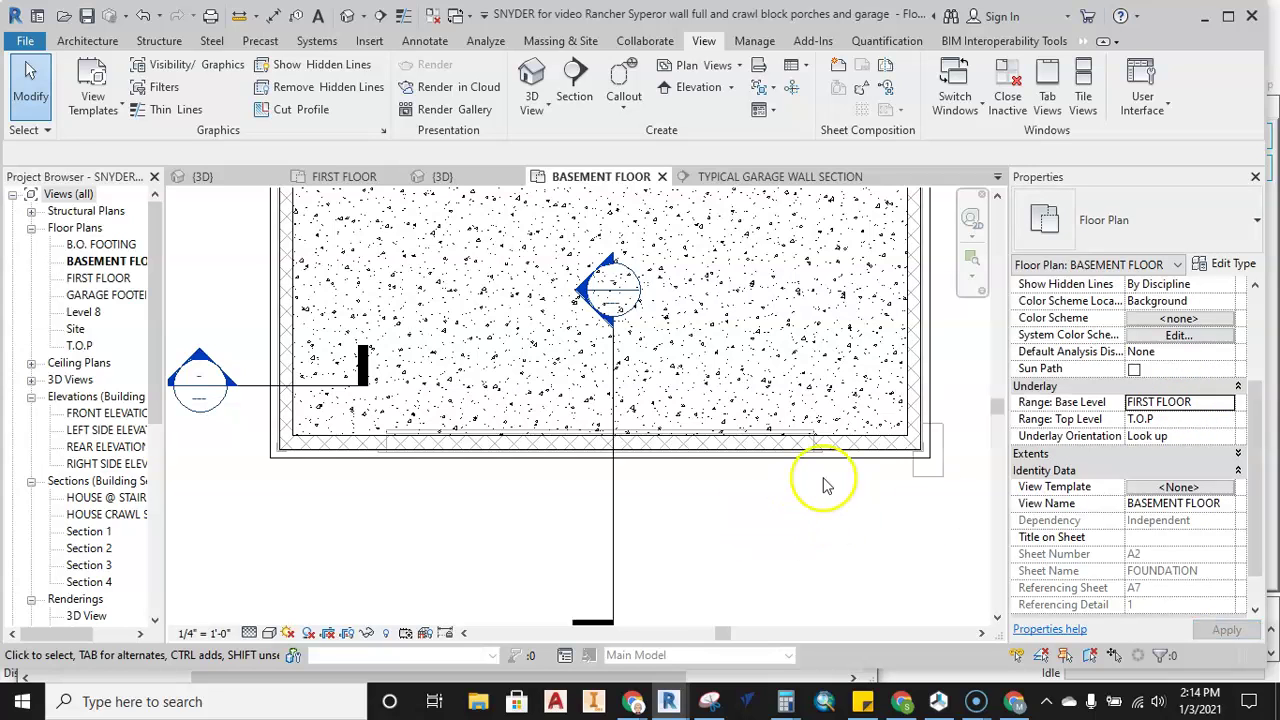
Draw a vertical detail line about 9" long from the front CMU wall's inner face along the left garage door jamb
{"action": "scroll", "coordinate": [378, 452], "scroll_direction": "up", "scroll_amount": 6}
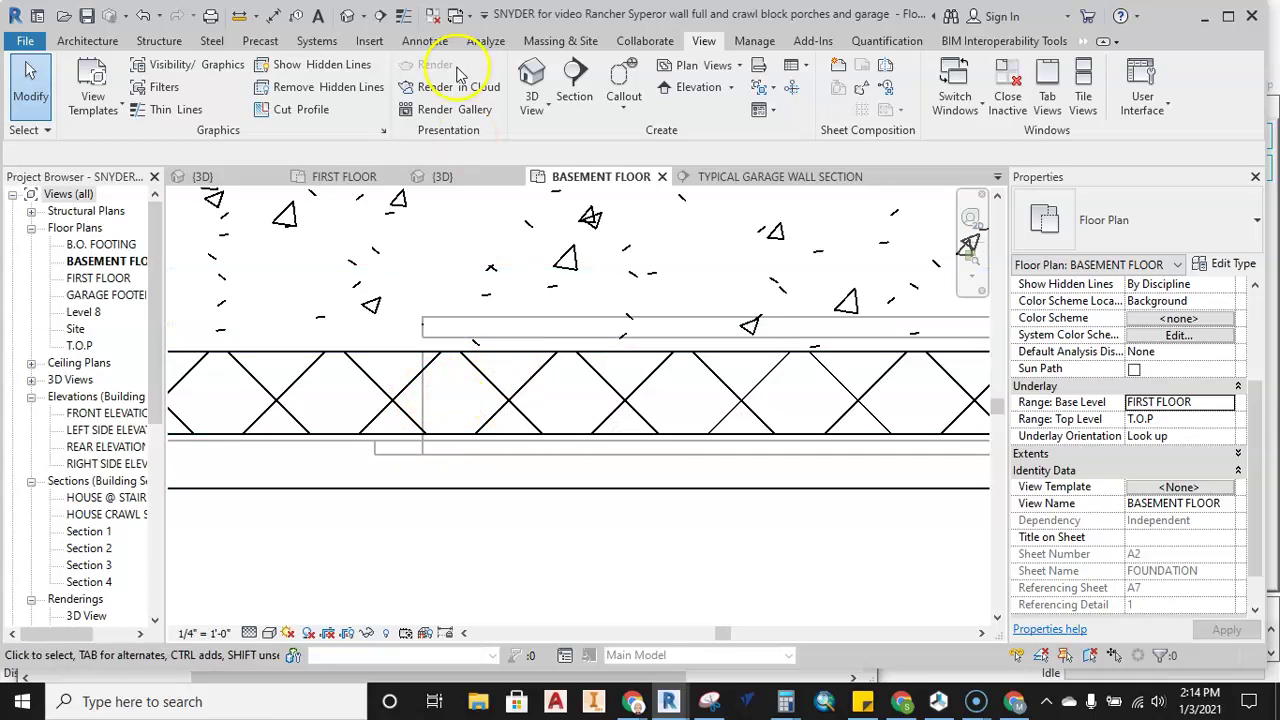
{"action": "left_click", "coordinate": [426, 40]}
{"action": "left_click", "coordinate": [414, 70]}
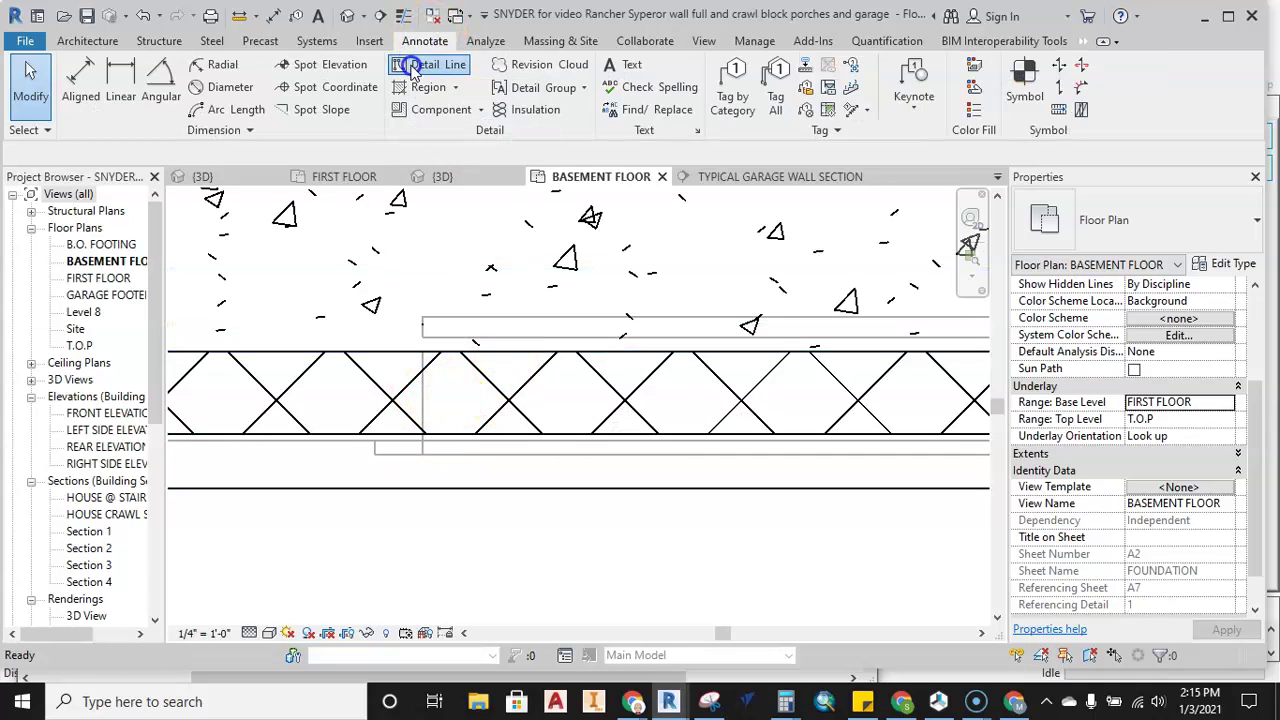
{"action": "left_click", "coordinate": [423, 352]}
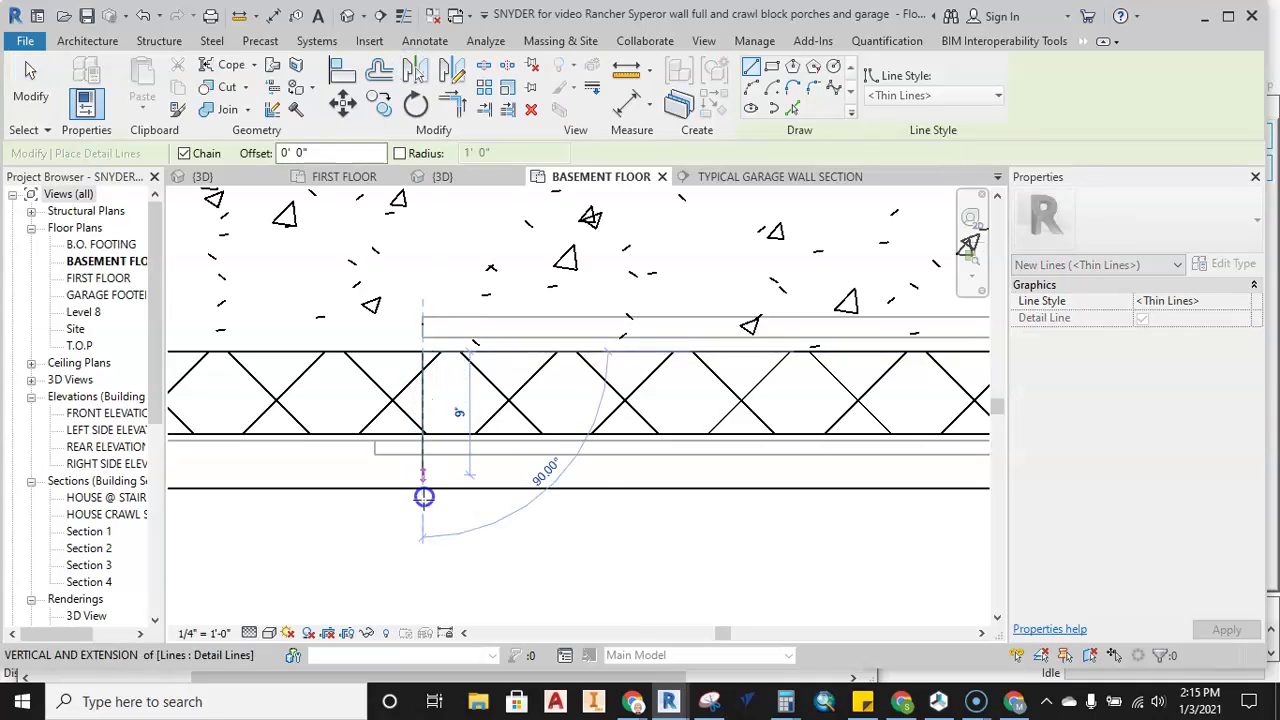
{"action": "left_click", "coordinate": [423, 475]}
{"action": "key", "text": "Escape"}
{"action": "key", "text": "Escape"}
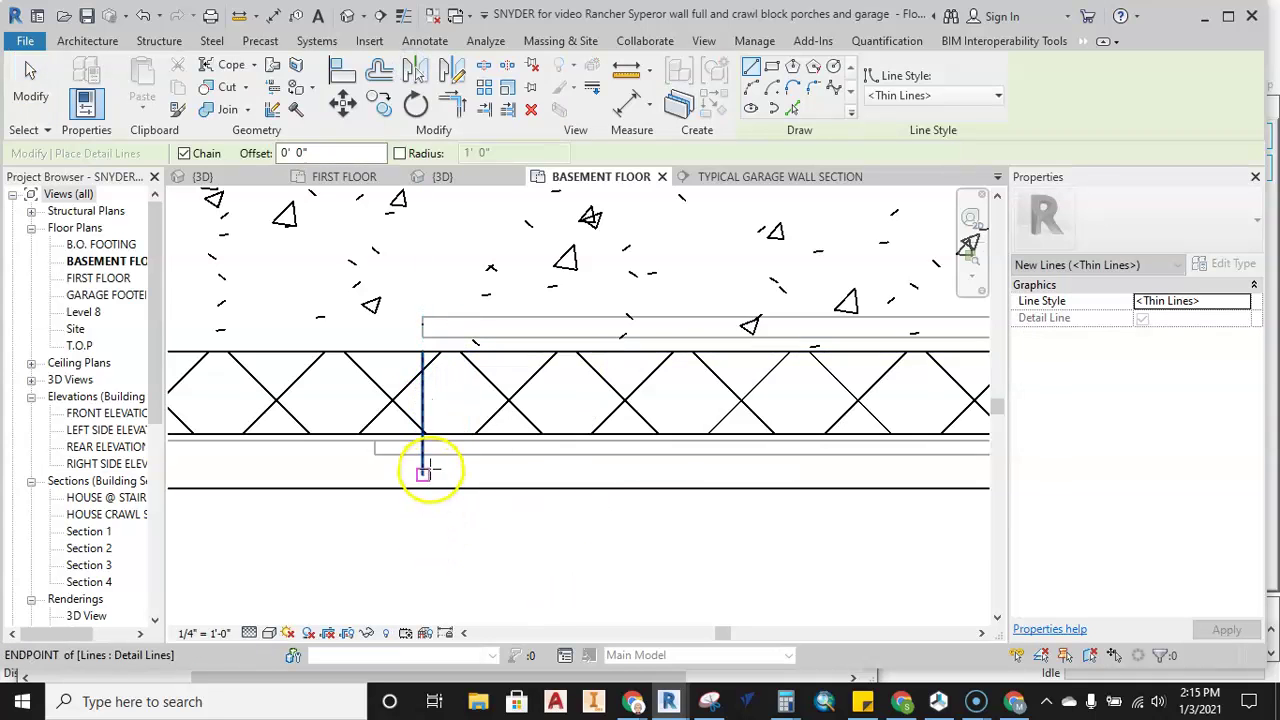
Stretch the left jamb's detail line outward past the footing edge to a length of about 1'-4"
{"action": "left_click", "coordinate": [423, 482]}
{"action": "left_click_drag", "start_coordinate": [422, 478], "coordinate": [423, 568]}
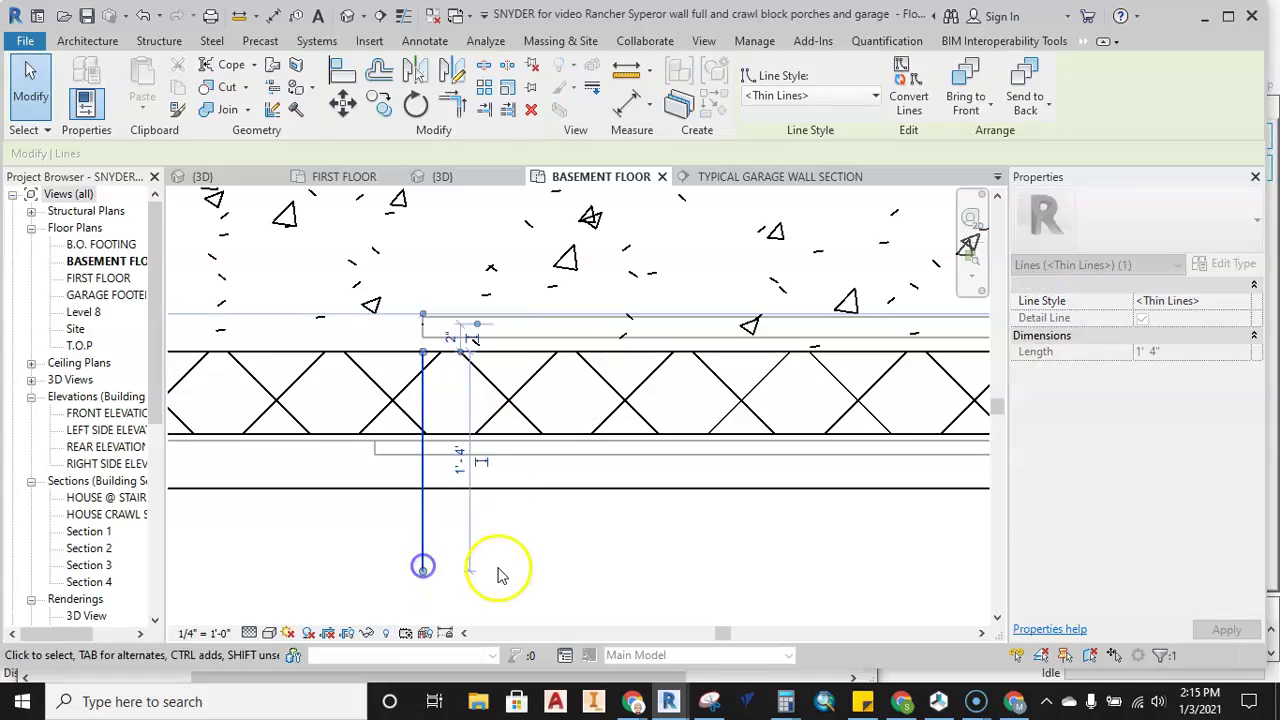
{"action": "left_click", "coordinate": [498, 572]}
{"action": "scroll", "coordinate": [441, 500], "scroll_direction": "down", "scroll_amount": 1}
{"action": "scroll", "coordinate": [428, 423], "scroll_direction": "up", "scroll_amount": 1}
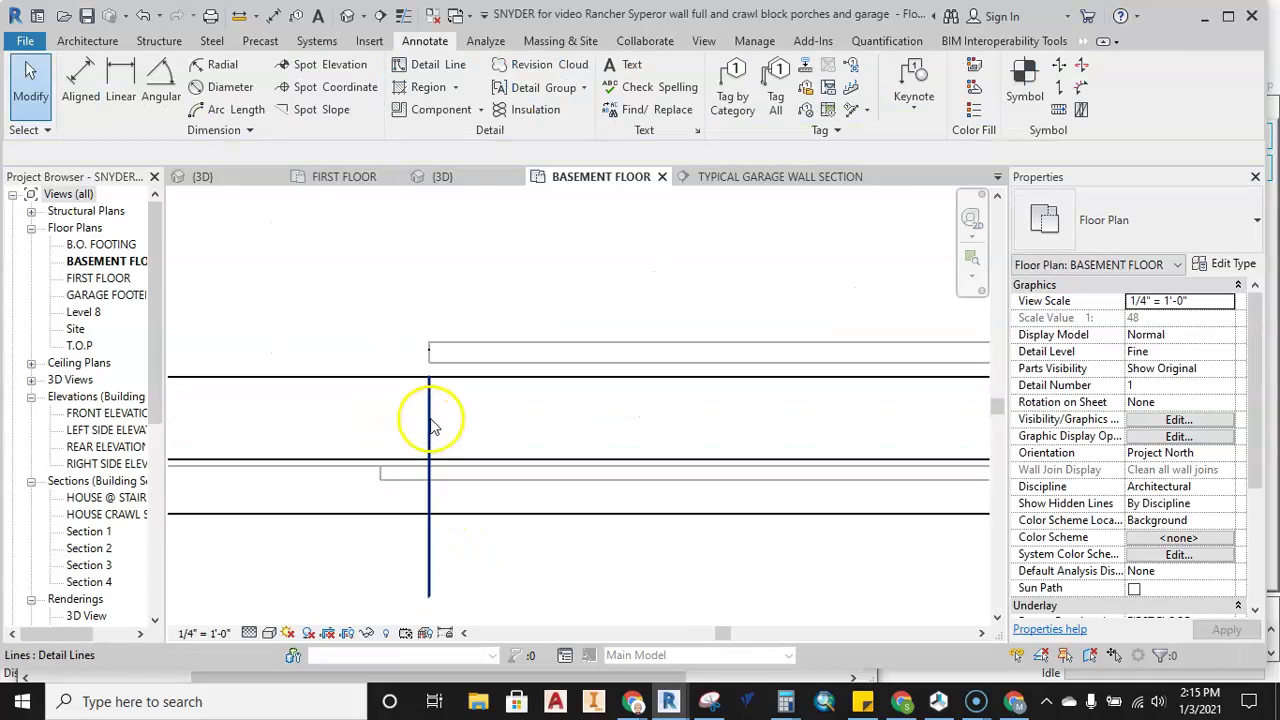
Draw a vertical detail line along the right garage door jamb, across the front CMU wall and past the footing edge
{"action": "scroll", "coordinate": [345, 427], "scroll_direction": "down", "scroll_amount": 3}
{"action": "middle_click_drag", "start_coordinate": [346, 420], "coordinate": [700, 455]}
{"action": "scroll", "coordinate": [700, 440], "scroll_direction": "up", "scroll_amount": 5}
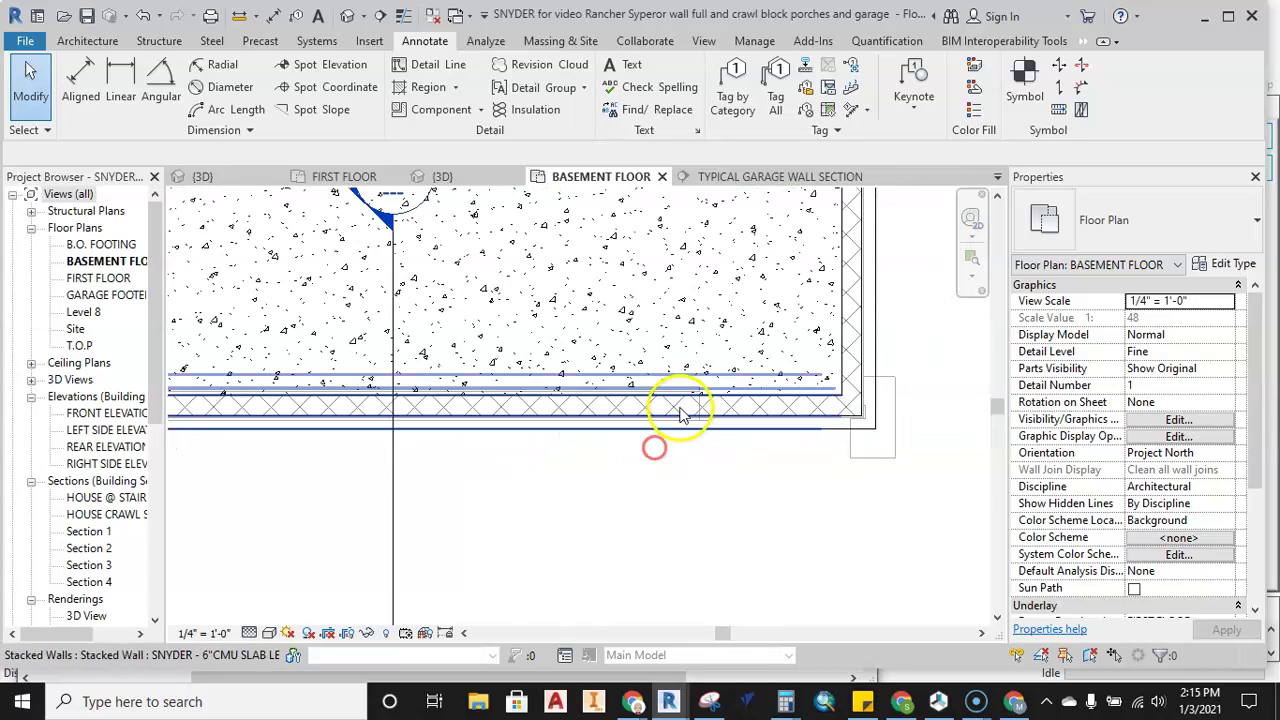
{"action": "middle_click_drag", "start_coordinate": [713, 412], "coordinate": [650, 397]}
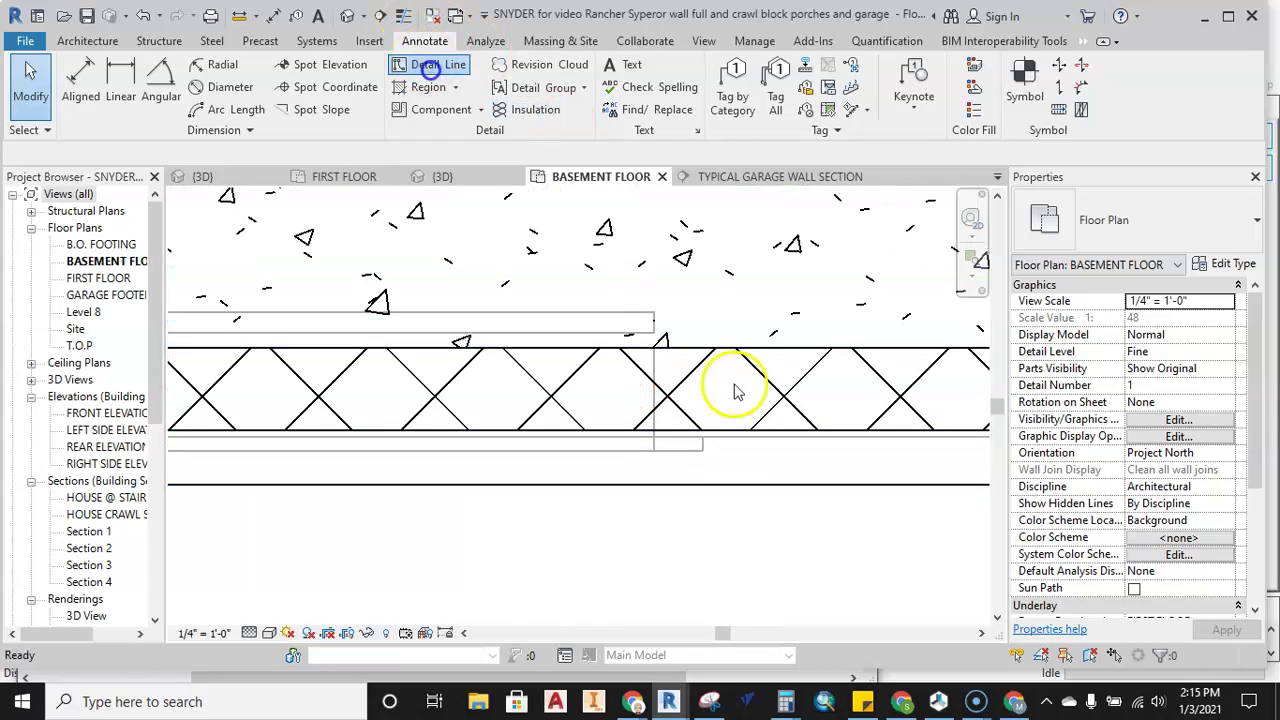
{"action": "left_click", "coordinate": [654, 313]}
{"action": "left_click", "coordinate": [650, 543]}
{"action": "key", "text": "Escape"}
{"action": "scroll", "coordinate": [665, 405], "scroll_direction": "down", "scroll_amount": 1}
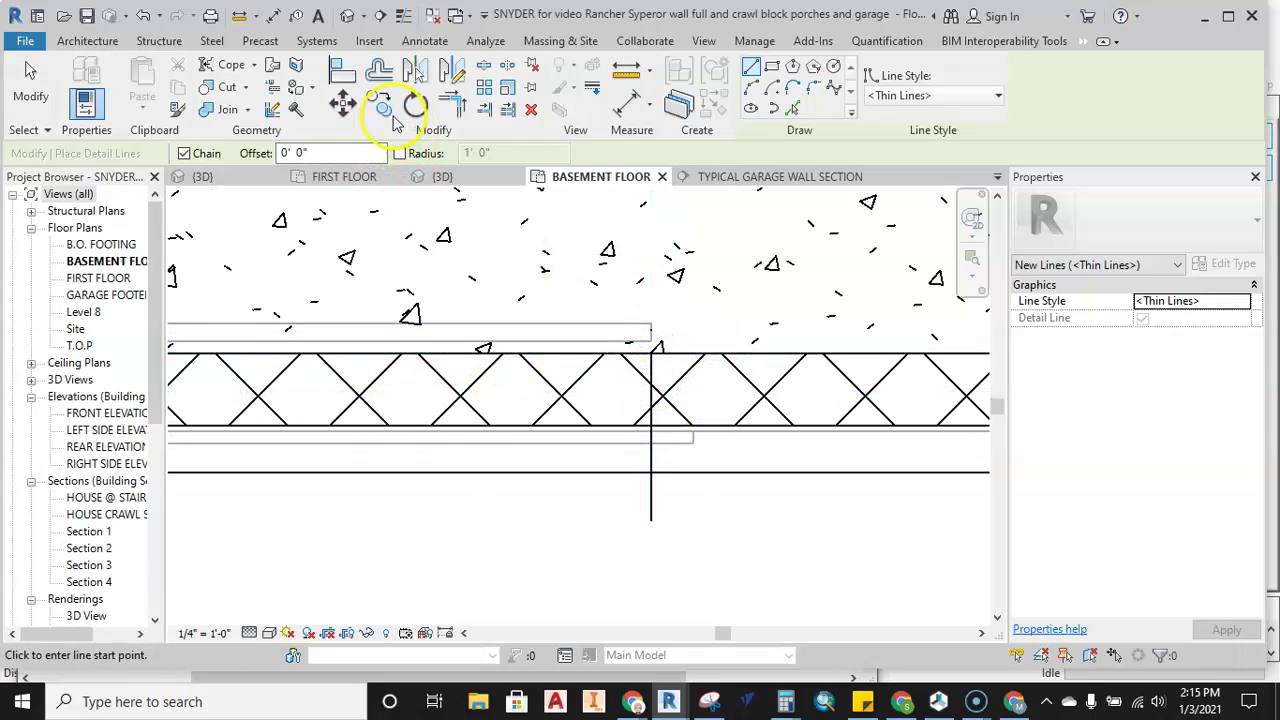
Draw a short vertical guide line into the slab, starting 1 1/2" outside the right door jamb on the wall's inner face
{"action": "scroll", "coordinate": [652, 355], "scroll_direction": "up", "scroll_amount": 1}
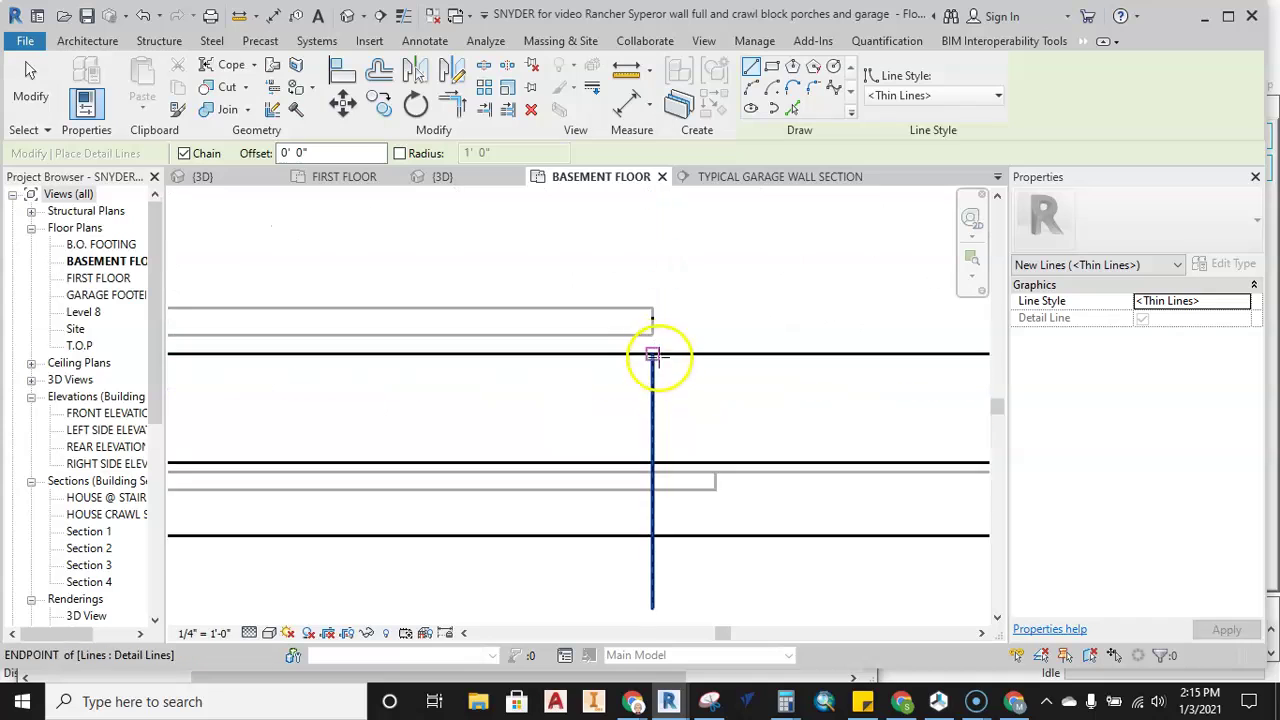
{"action": "scroll", "coordinate": [652, 355], "scroll_direction": "up", "scroll_amount": 1}
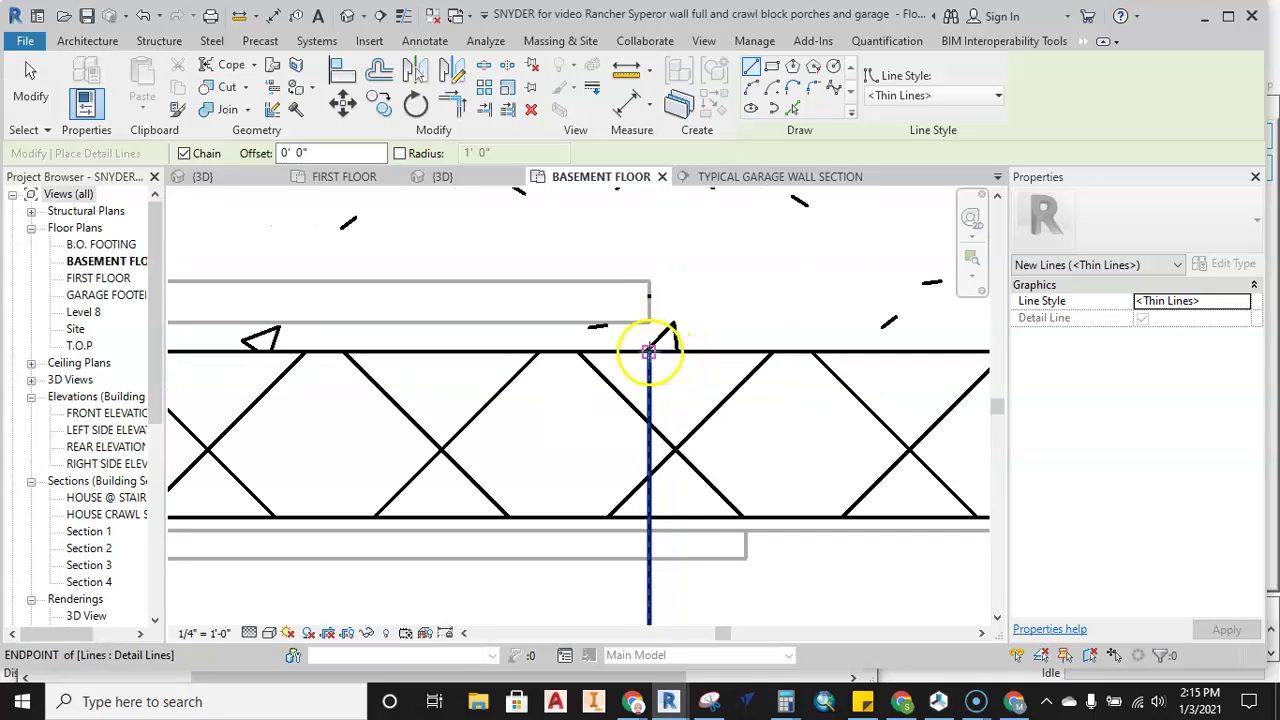
{"action": "left_click", "coordinate": [650, 352]}
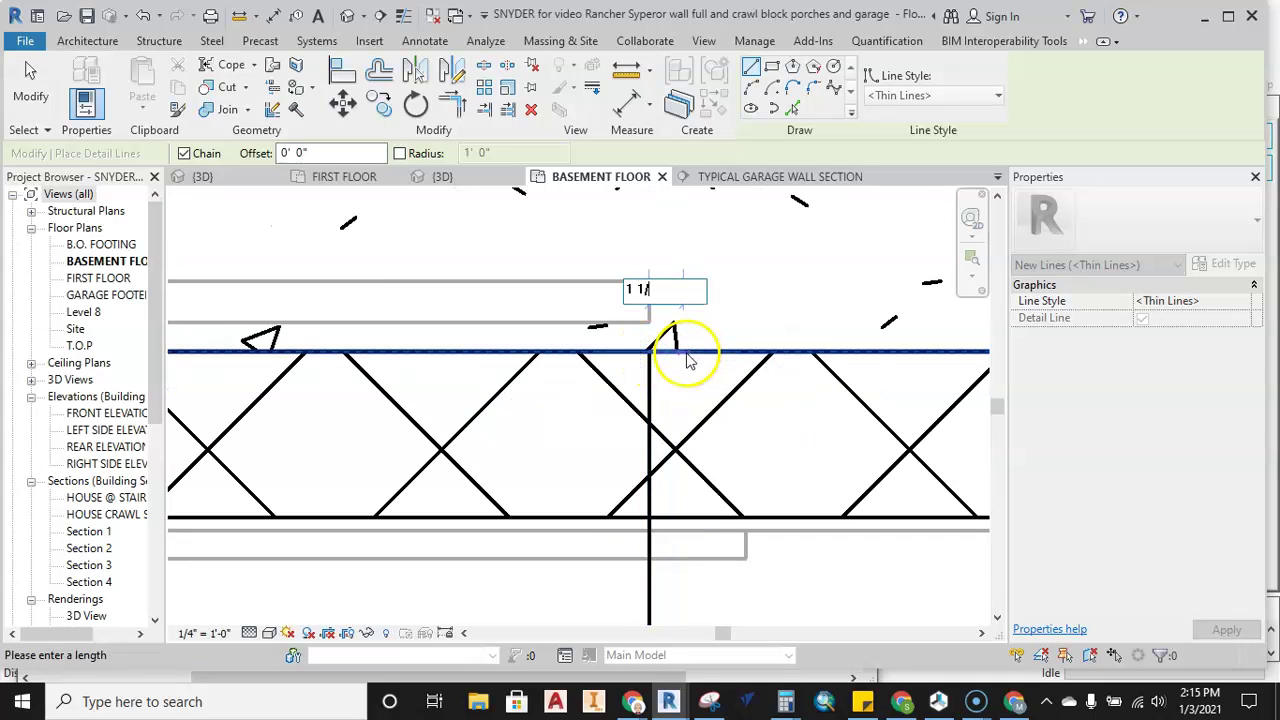
{"action": "type", "text": "1 1/2"}
{"action": "key", "text": "Return"}
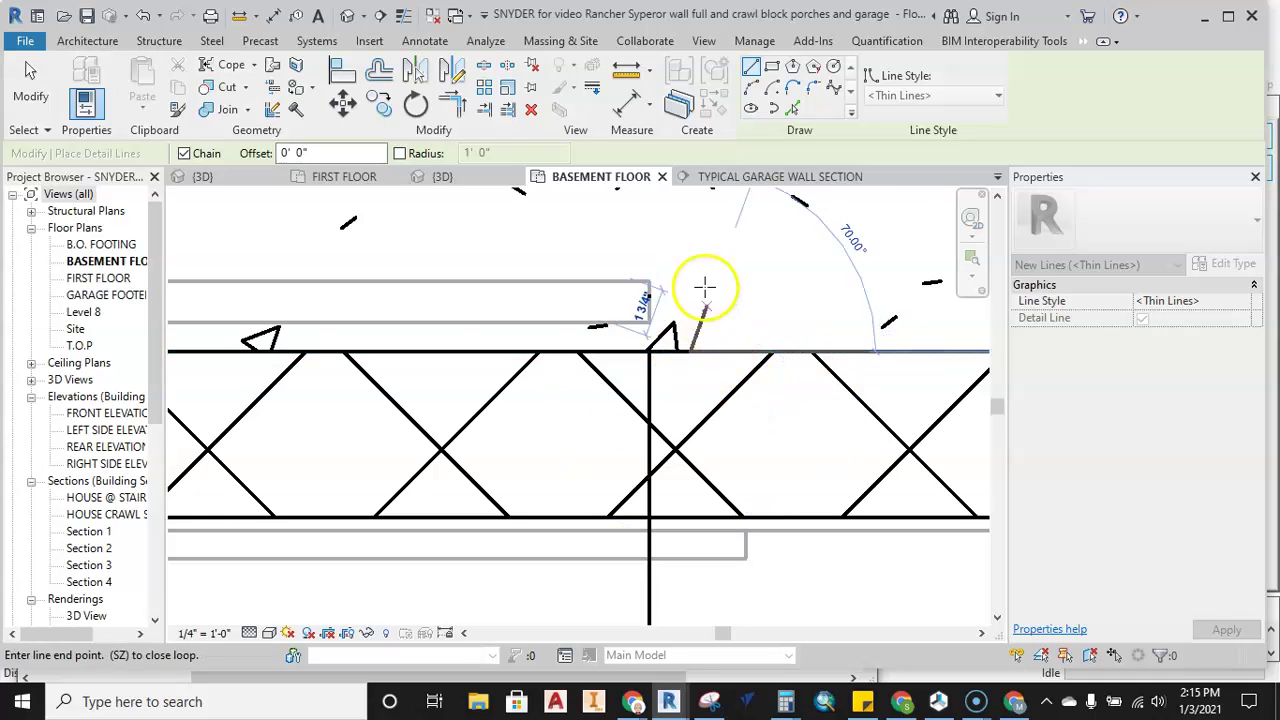
{"action": "left_click", "coordinate": [693, 241]}
{"action": "key", "text": "Escape"}
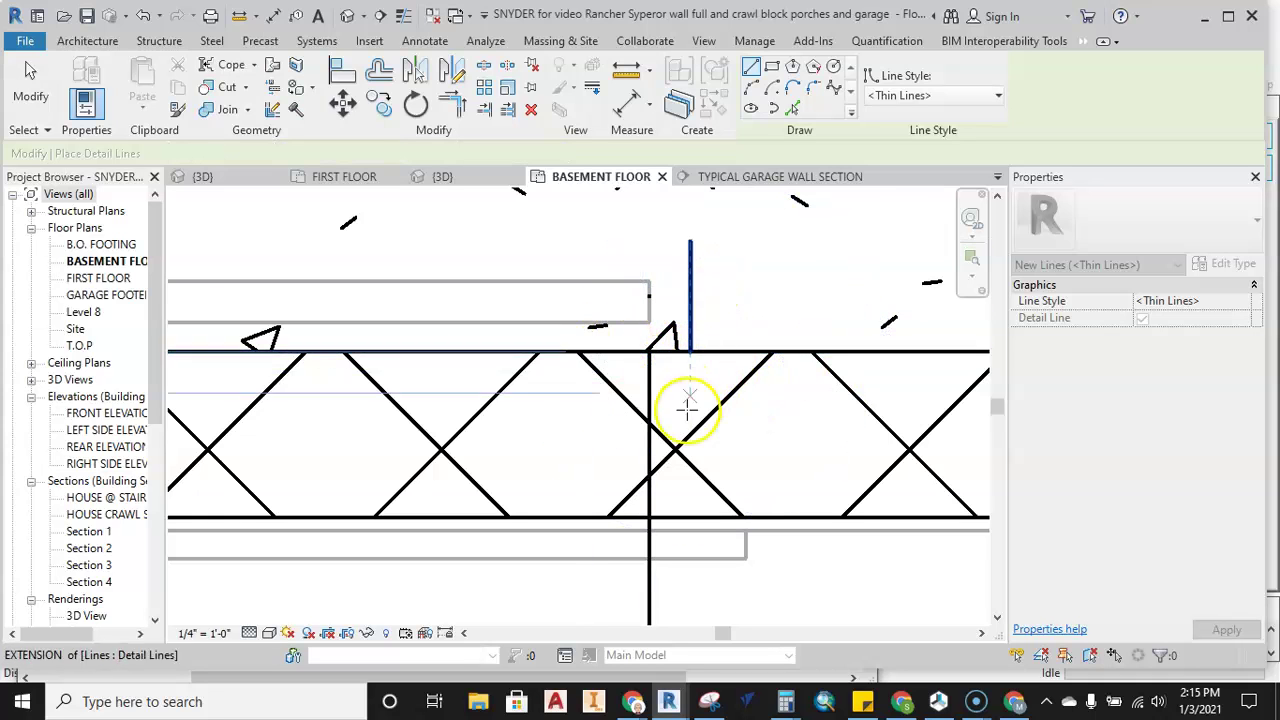
Split the front stacked wall at the guide line beyond the right door jamb and delete that guide line
{"action": "scroll", "coordinate": [689, 408], "scroll_direction": "down", "scroll_amount": 1}
{"action": "middle_click_drag", "start_coordinate": [706, 426], "coordinate": [669, 390]}
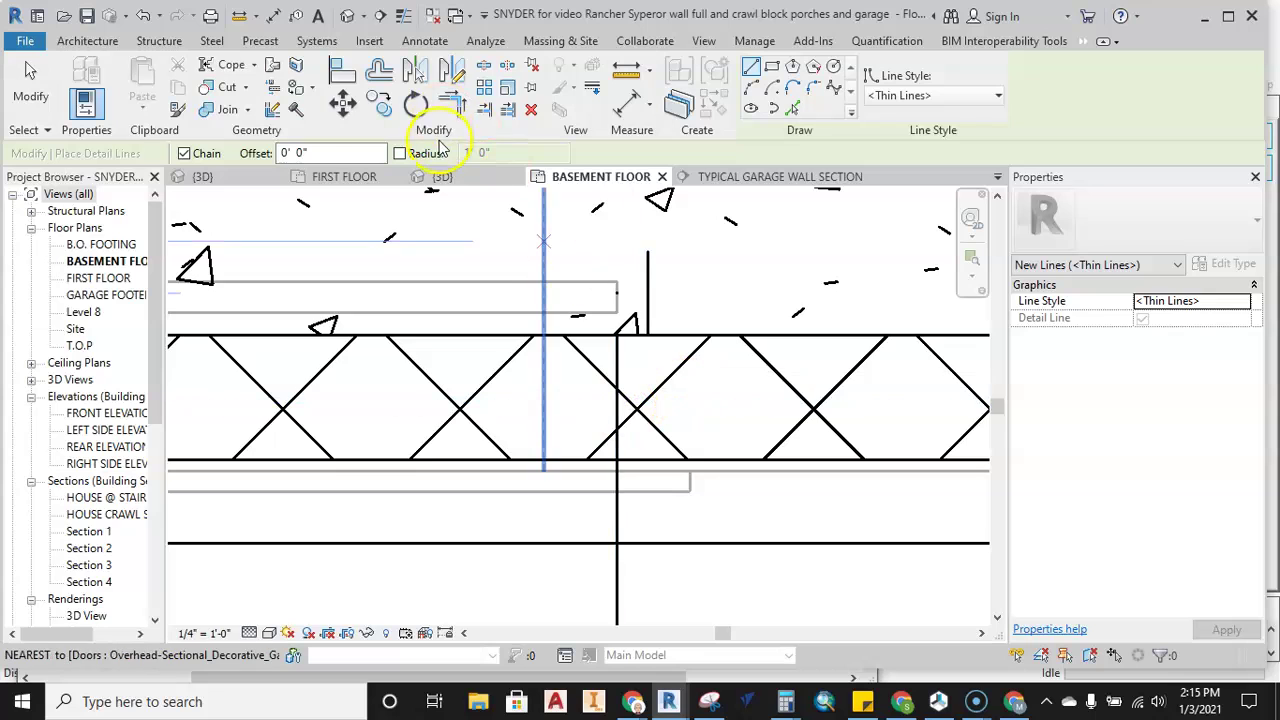
{"action": "left_click", "coordinate": [485, 72]}
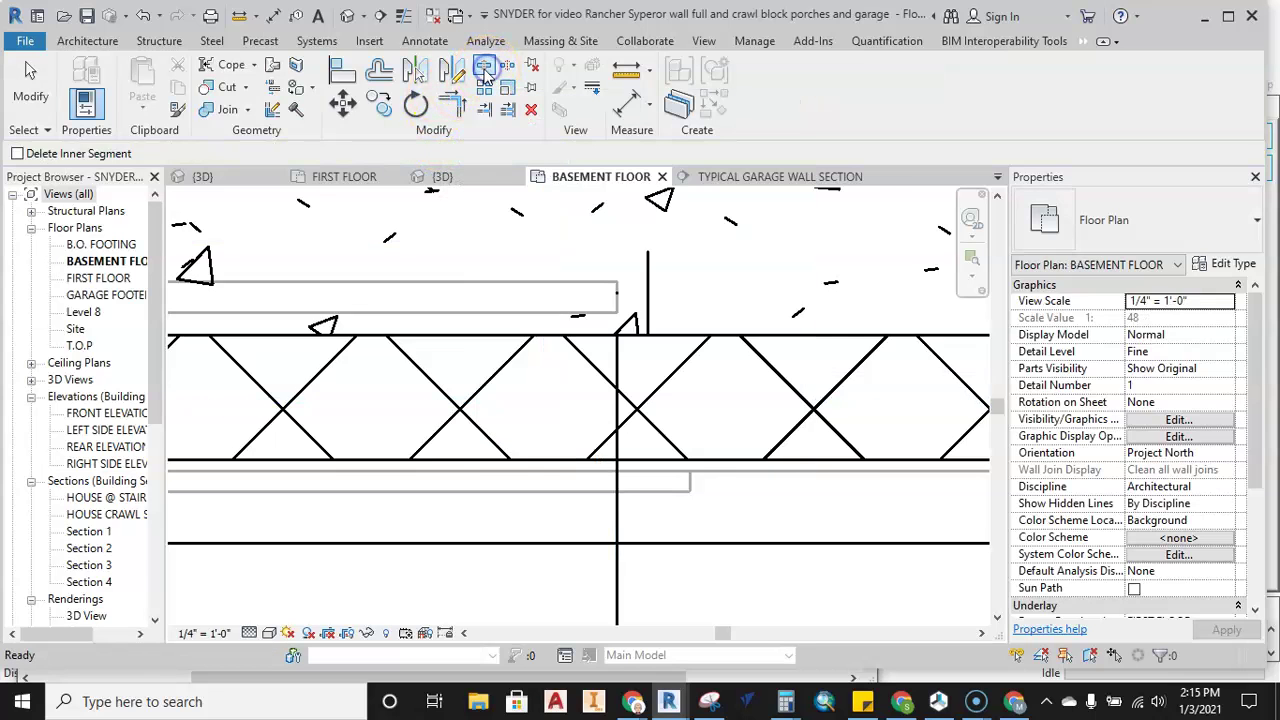
{"action": "left_click", "coordinate": [648, 334]}
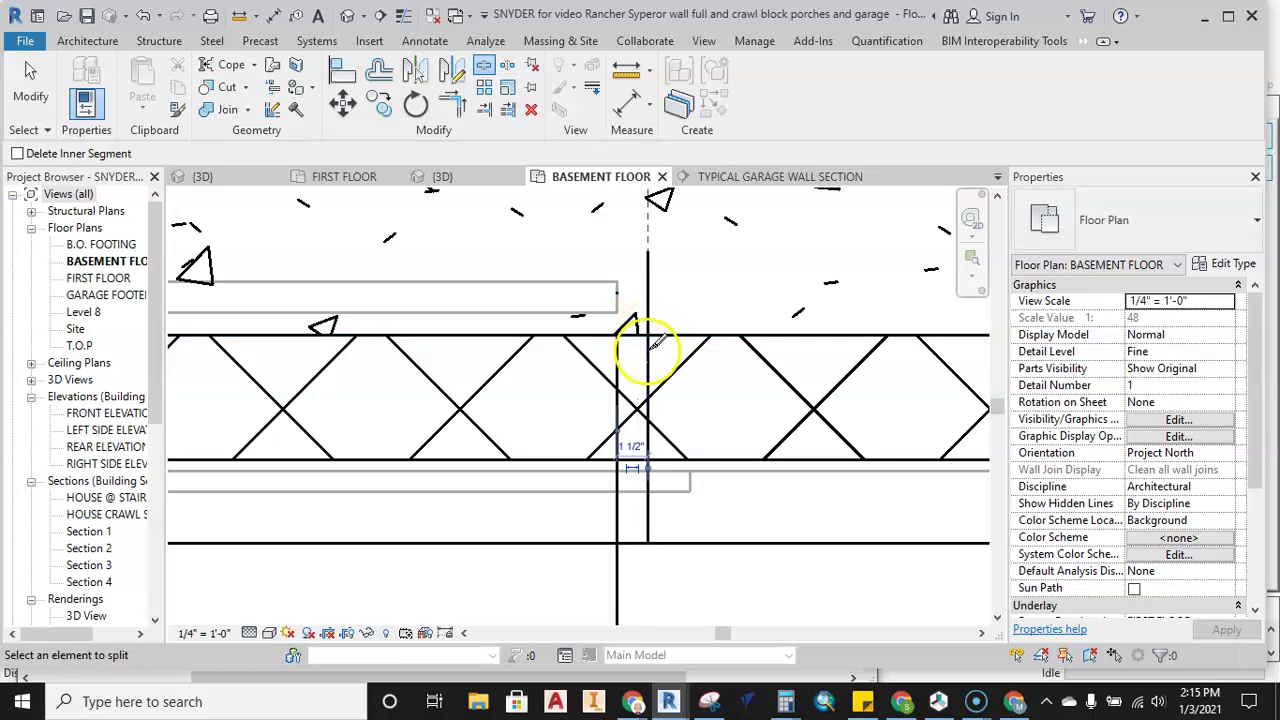
{"action": "key", "text": "Escape"}
{"action": "left_click", "coordinate": [649, 298]}
{"action": "key", "text": "Delete"}
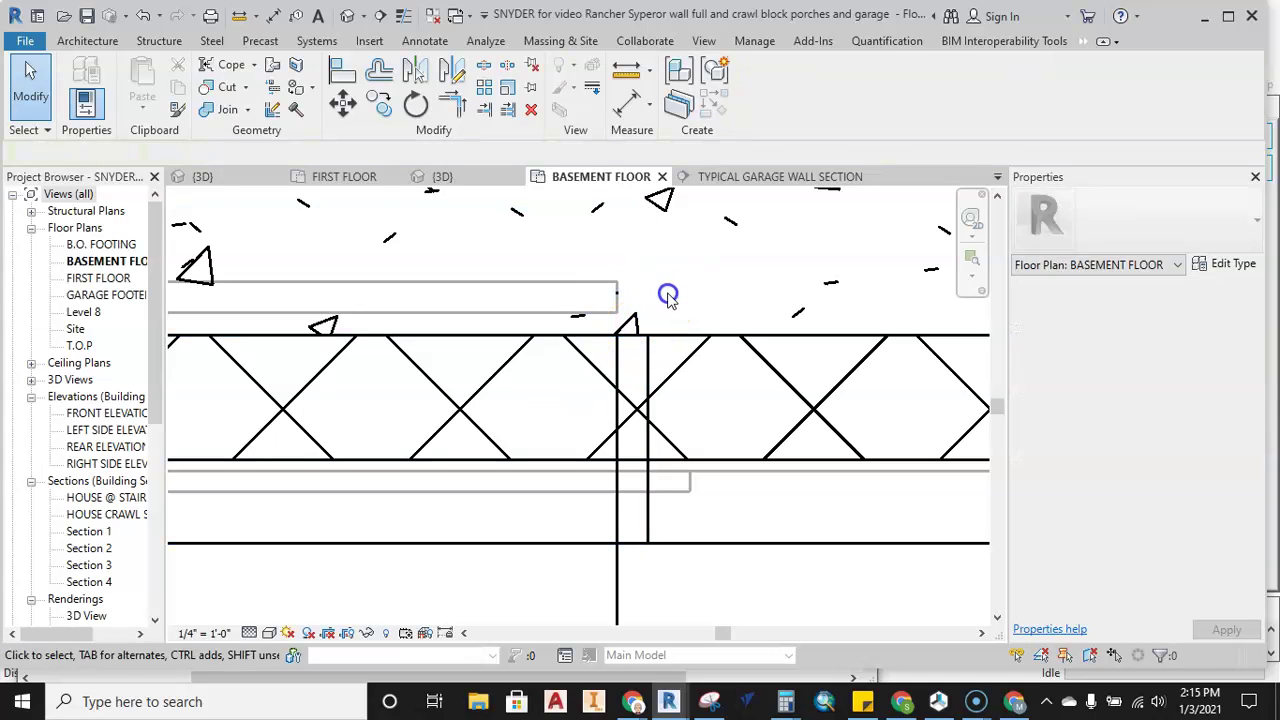
Draw a vertical guide line about 4" long into the slab, starting 1 1/2" outside the left door jamb
{"action": "scroll", "coordinate": [711, 294], "scroll_direction": "down", "scroll_amount": 3}
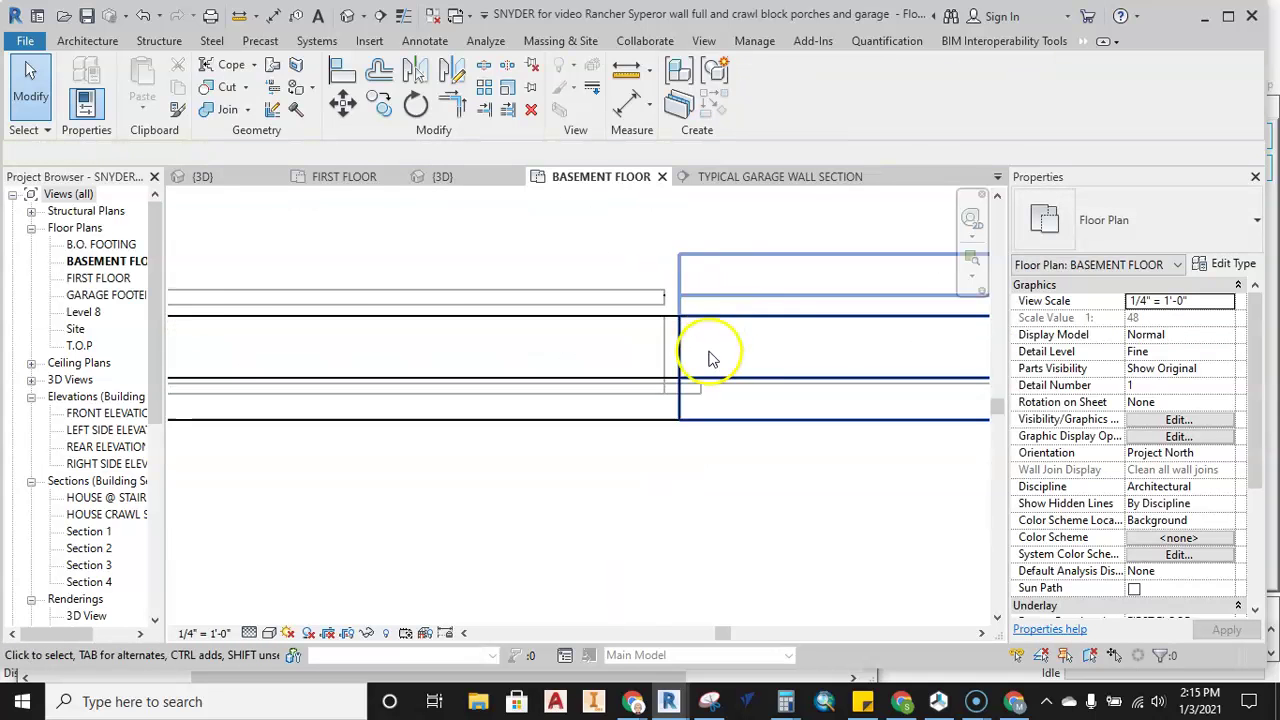
{"action": "scroll", "coordinate": [683, 382], "scroll_direction": "down", "scroll_amount": 3}
{"action": "middle_click_drag", "start_coordinate": [492, 372], "coordinate": [643, 363]}
{"action": "scroll", "coordinate": [347, 366], "scroll_direction": "up", "scroll_amount": 3}
{"action": "scroll", "coordinate": [354, 360], "scroll_direction": "up", "scroll_amount": 3}
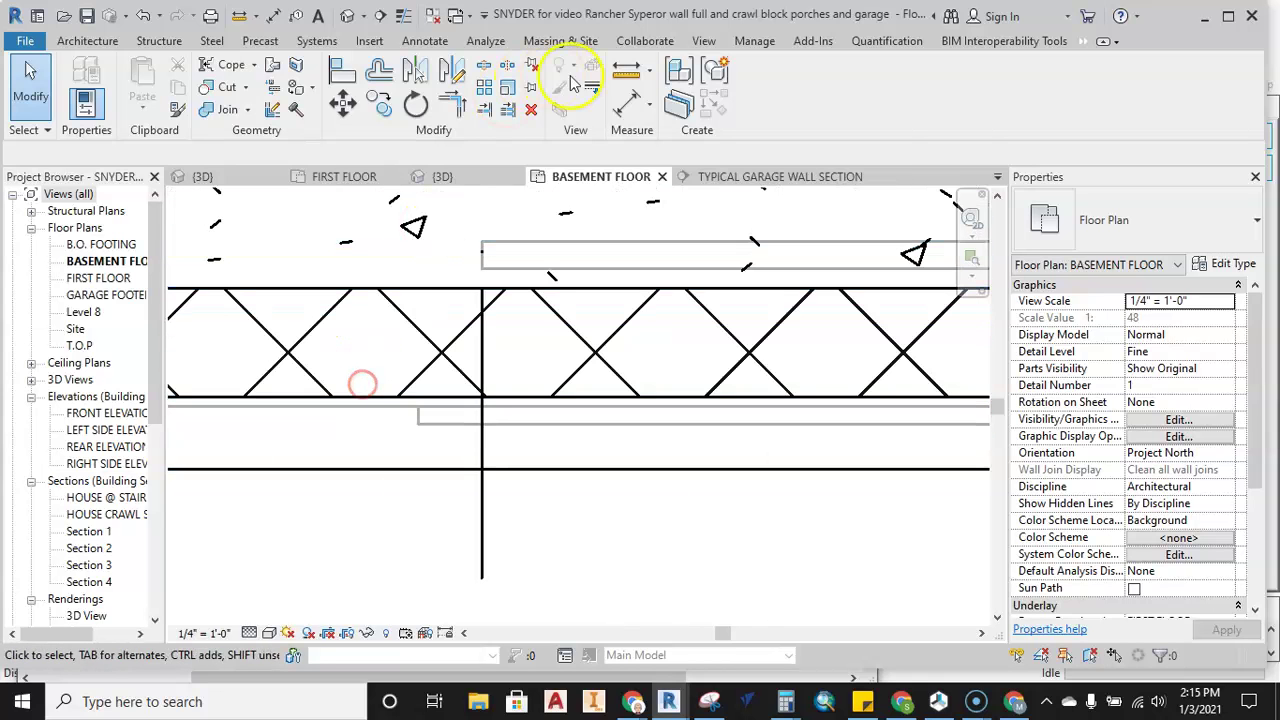
{"action": "left_click", "coordinate": [406, 44]}
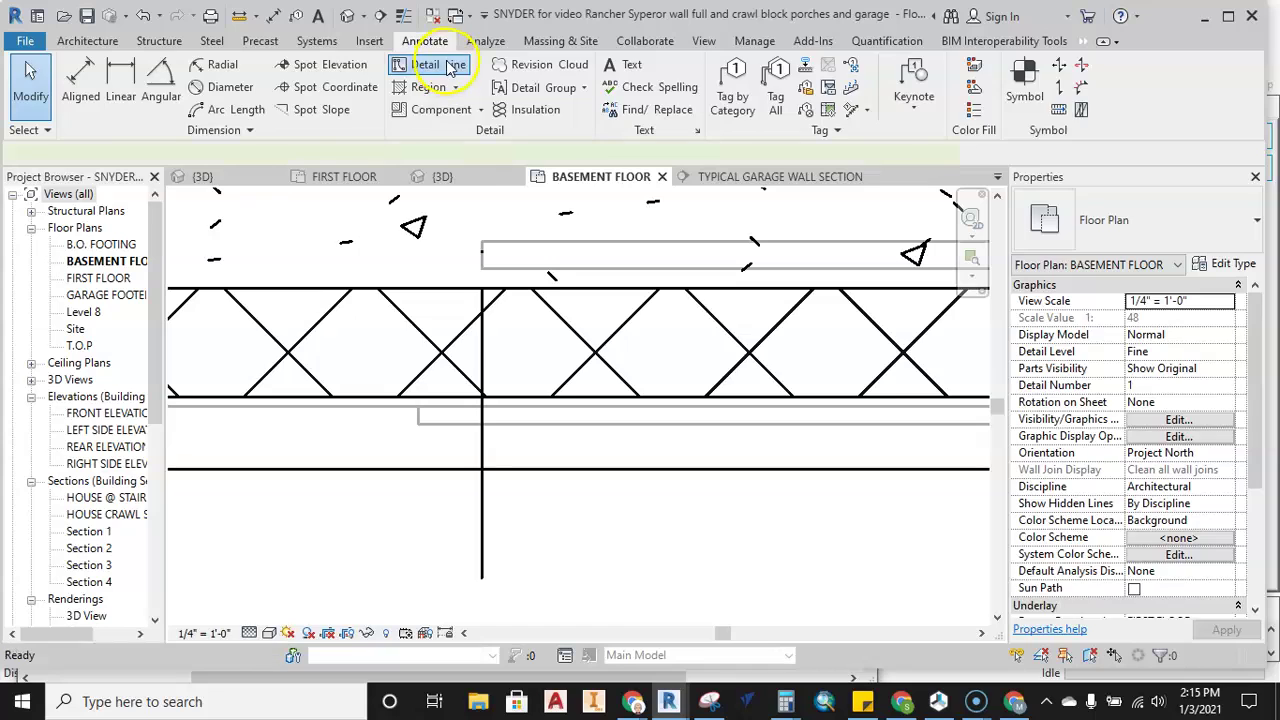
{"action": "left_click", "coordinate": [452, 66]}
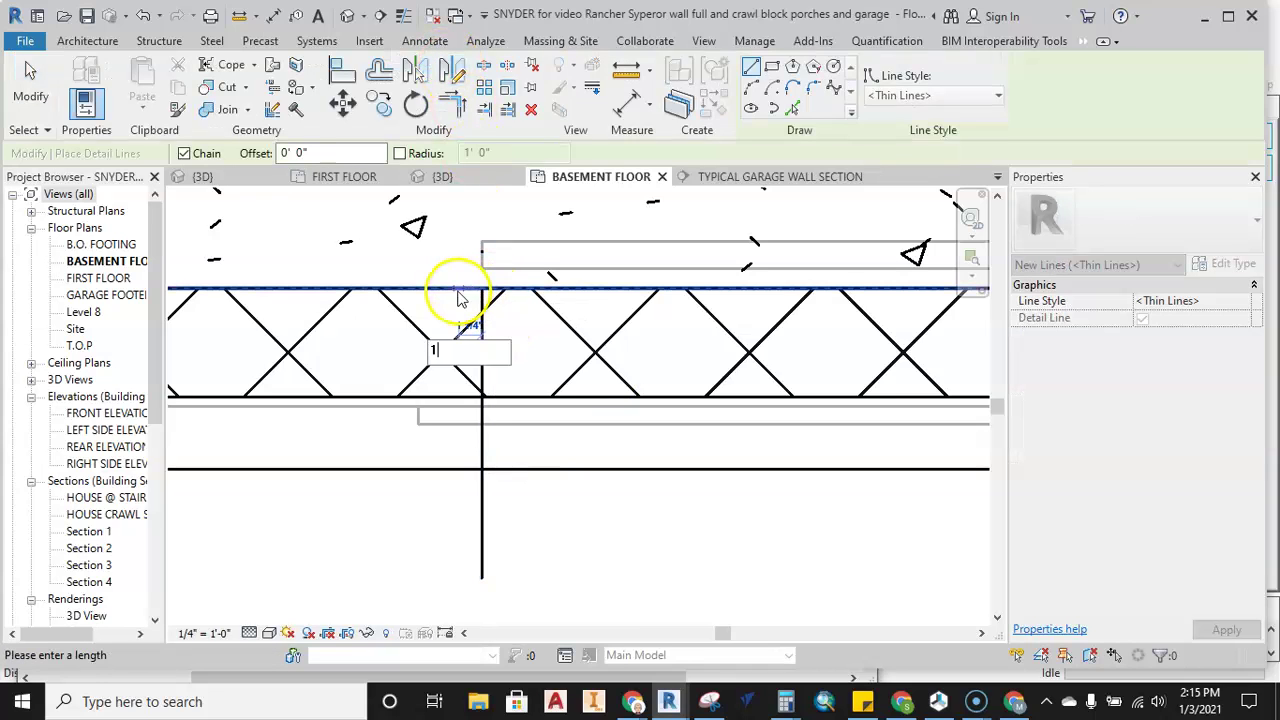
{"action": "key", "text": "Return"}
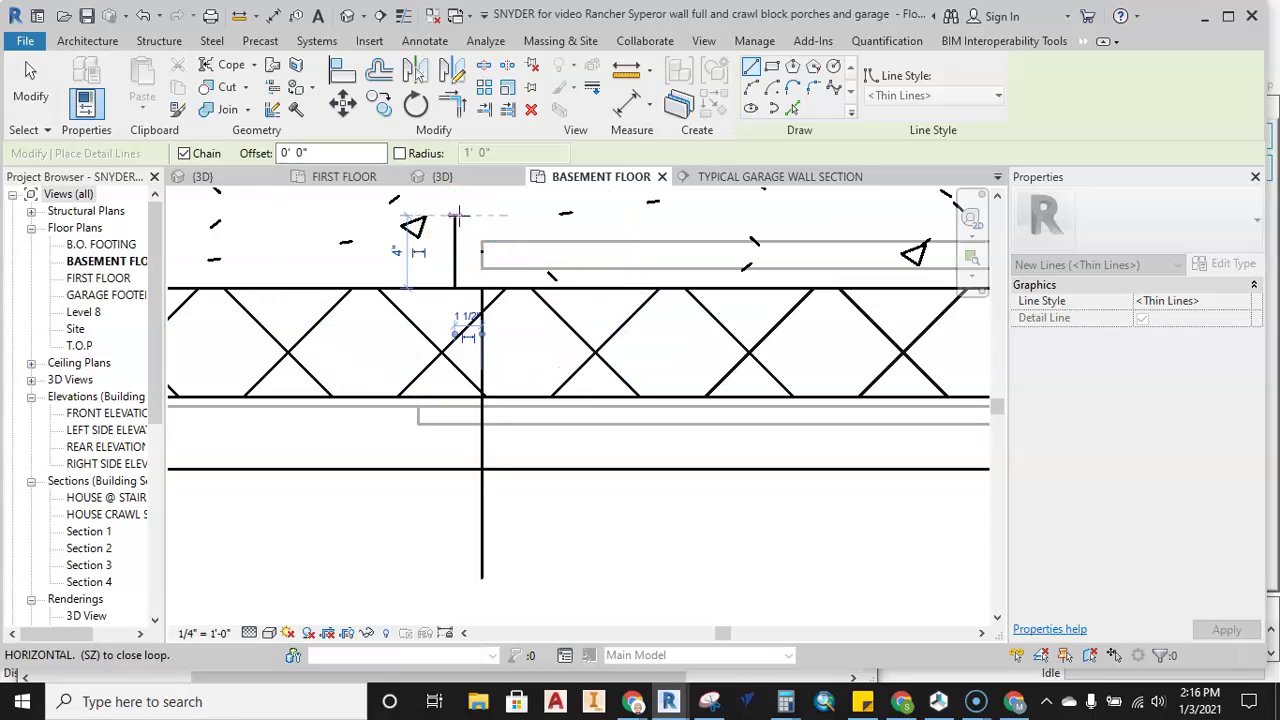
Split the front stacked wall at the guide line beyond the left door jamb and delete the guide line
{"action": "left_click", "coordinate": [483, 66]}
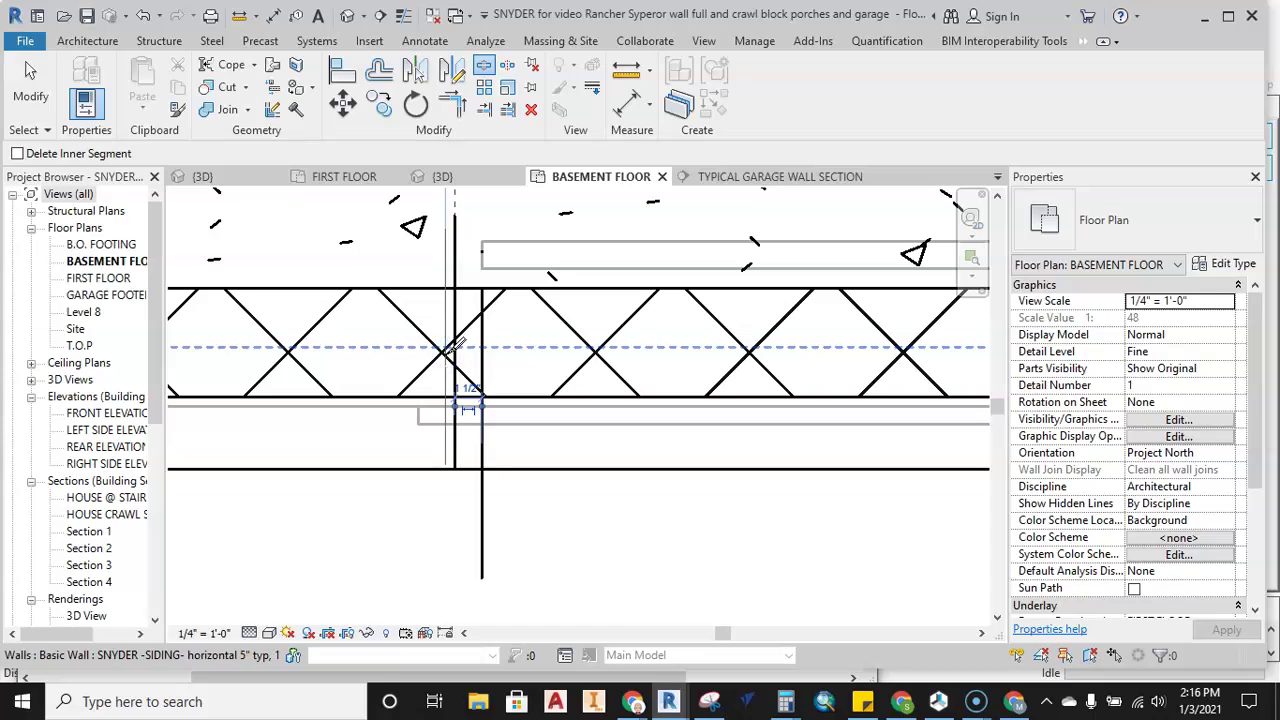
{"action": "left_click", "coordinate": [455, 289]}
{"action": "key", "text": "Escape"}
{"action": "left_click", "coordinate": [455, 265]}
{"action": "key", "text": "Delete"}
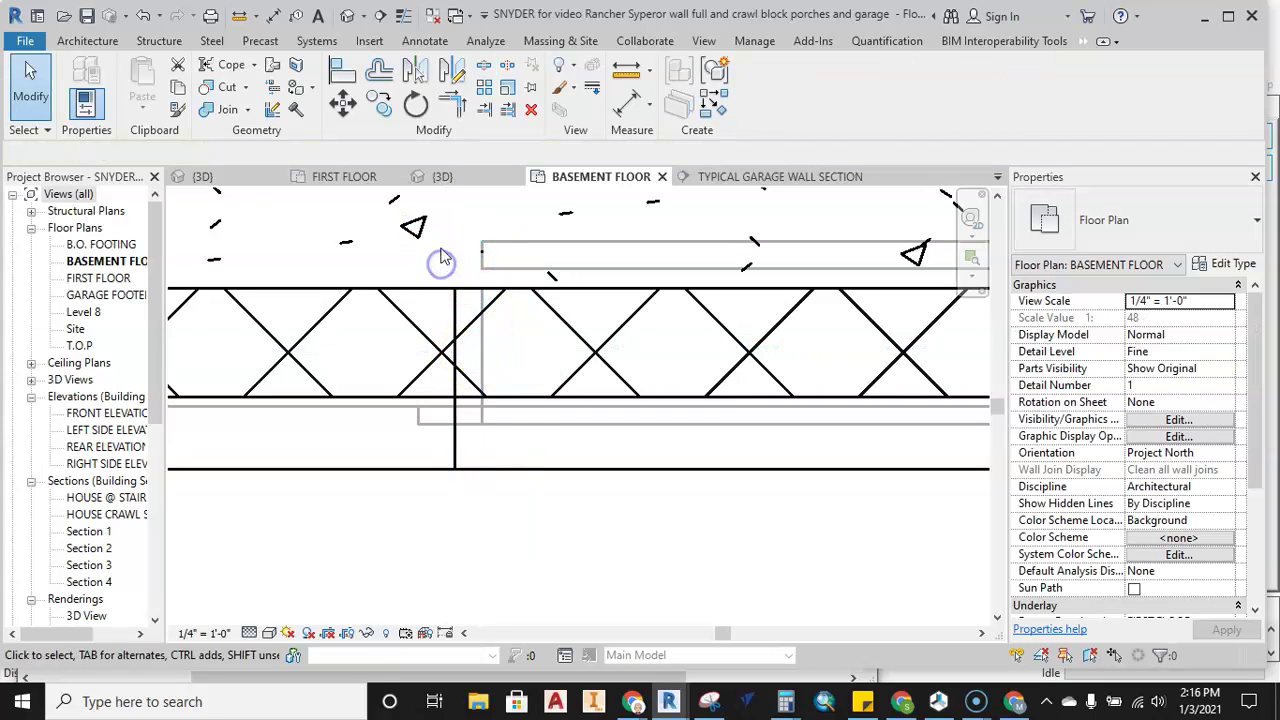
Place an aligned dimension below the front wall between the two splits beyond the garage door jambs
{"action": "scroll", "coordinate": [443, 263], "scroll_direction": "down", "scroll_amount": 2}
{"action": "left_click", "coordinate": [451, 332]}
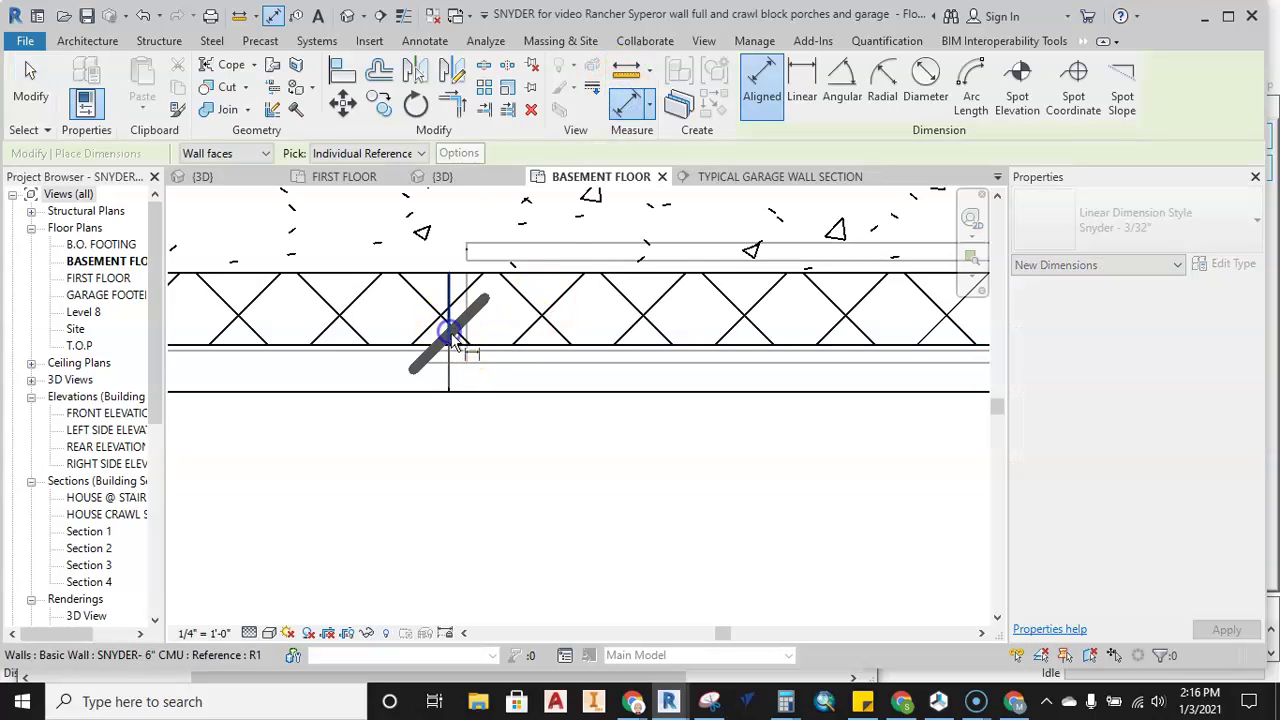
{"action": "scroll", "coordinate": [454, 336], "scroll_direction": "down", "scroll_amount": 2}
{"action": "middle_click_drag", "start_coordinate": [723, 386], "coordinate": [410, 380]}
{"action": "scroll", "coordinate": [571, 373], "scroll_direction": "down", "scroll_amount": 2}
{"action": "middle_click_drag", "start_coordinate": [687, 378], "coordinate": [457, 376]}
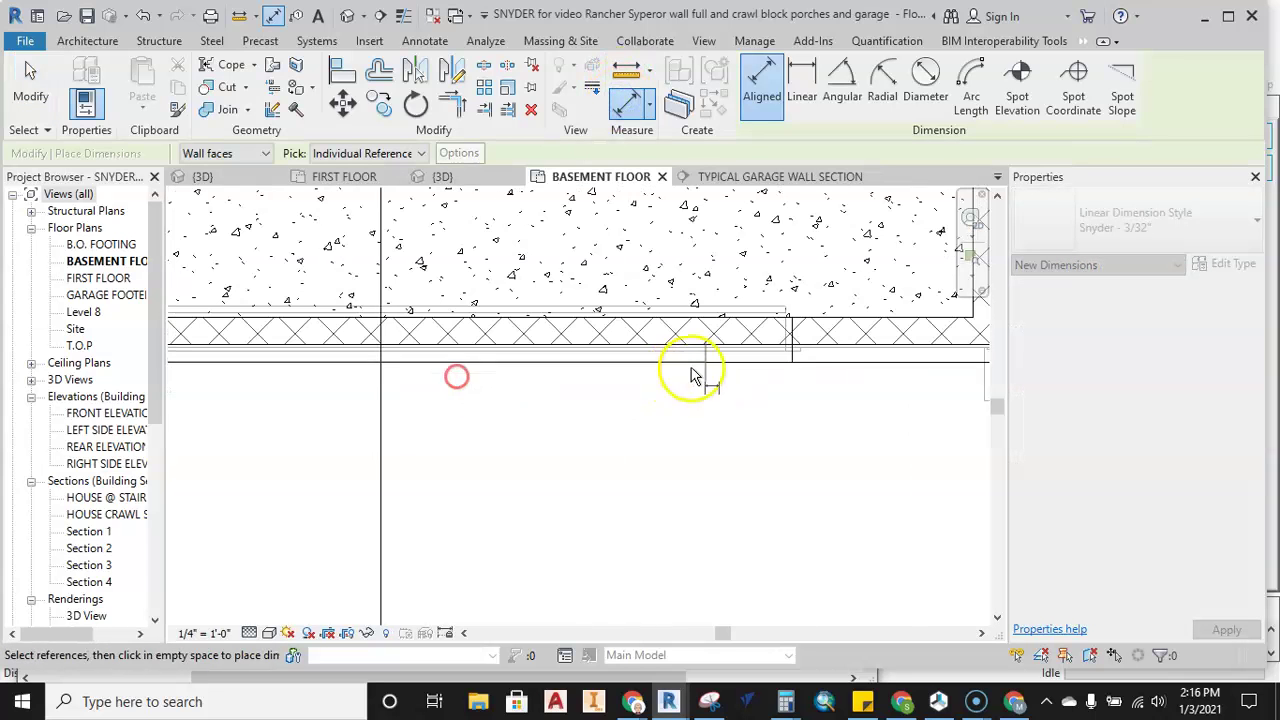
{"action": "middle_click_drag", "start_coordinate": [595, 408], "coordinate": [694, 403]}
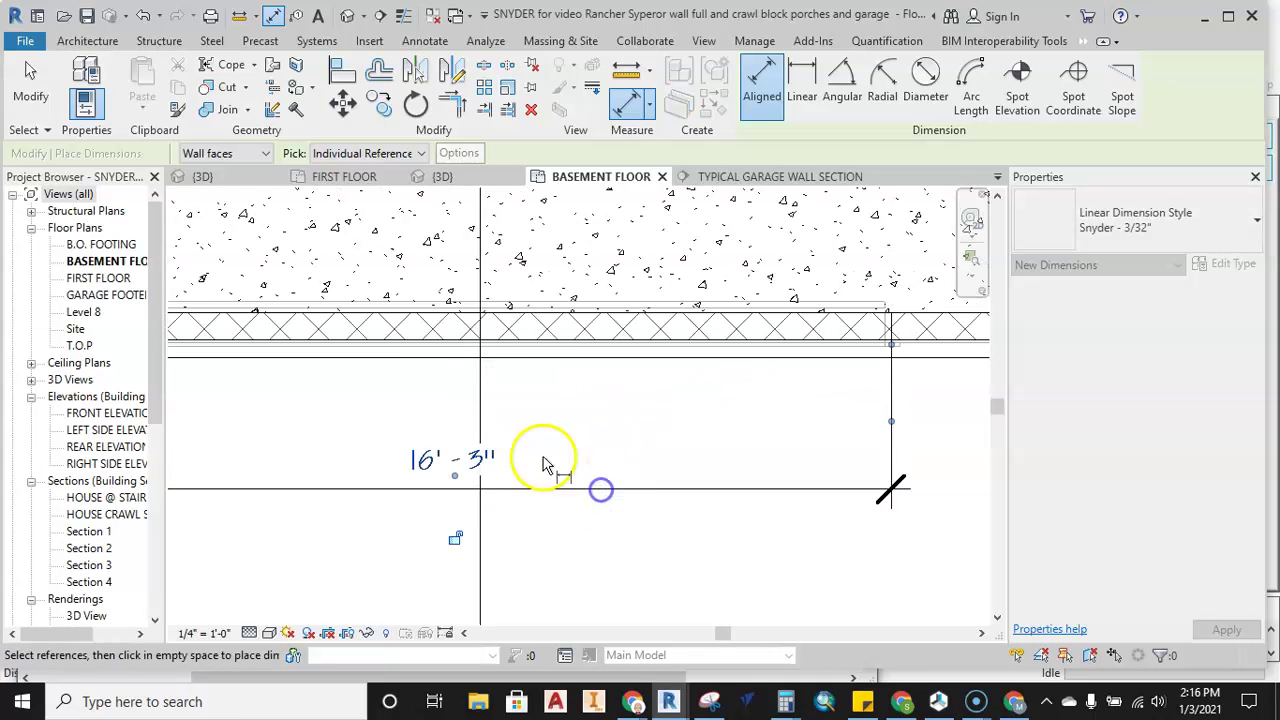
{"action": "key", "text": "Escape"}
{"action": "key", "text": "Escape"}
Change the front wall segment under the garage door to the stacked wall type 8" CMU, 16" Concrete Footer
{"action": "middle_click_drag", "start_coordinate": [786, 428], "coordinate": [700, 386]}
{"action": "left_click", "coordinate": [759, 342]}
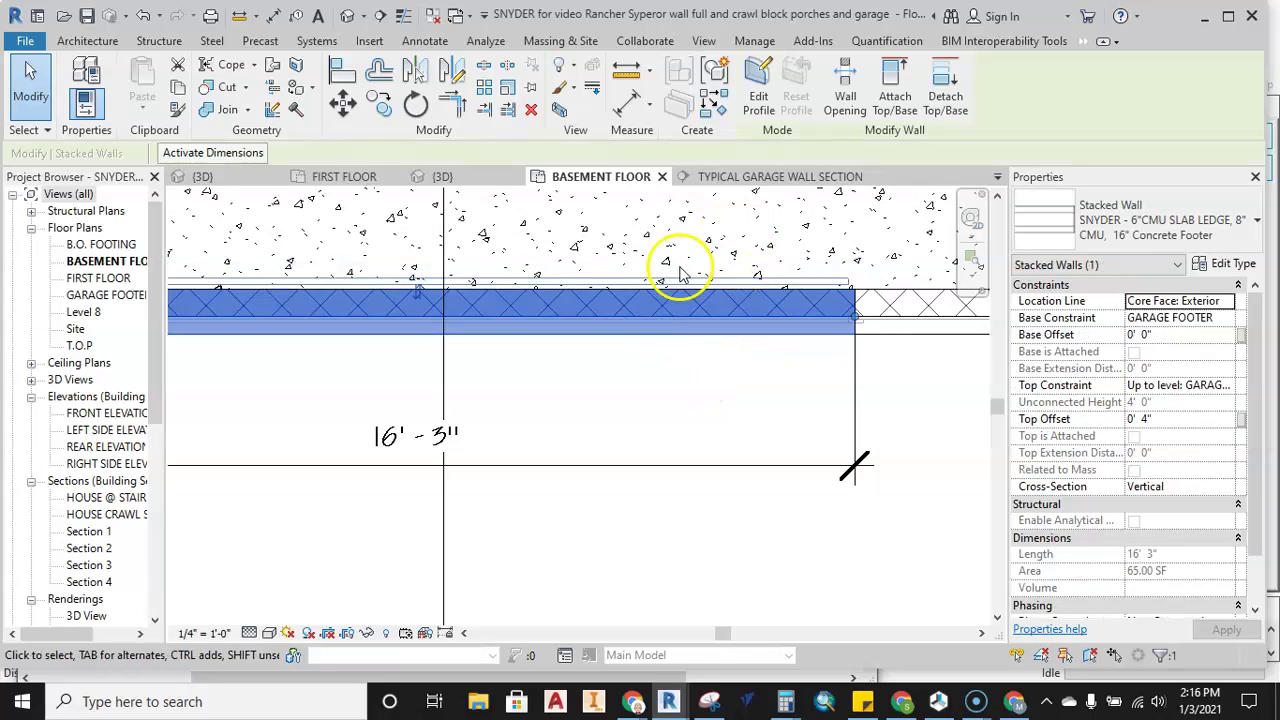
{"action": "left_click", "coordinate": [1181, 238]}
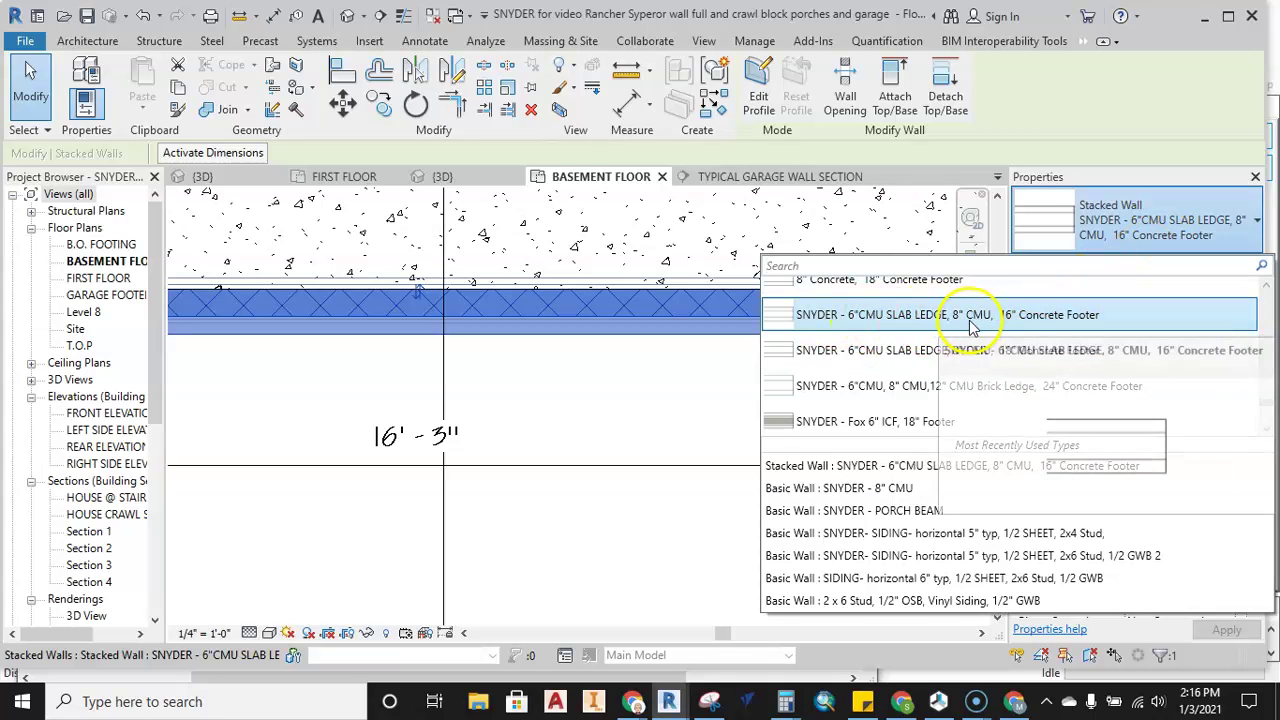
{"action": "scroll", "coordinate": [1077, 337], "scroll_direction": "up", "scroll_amount": 1}
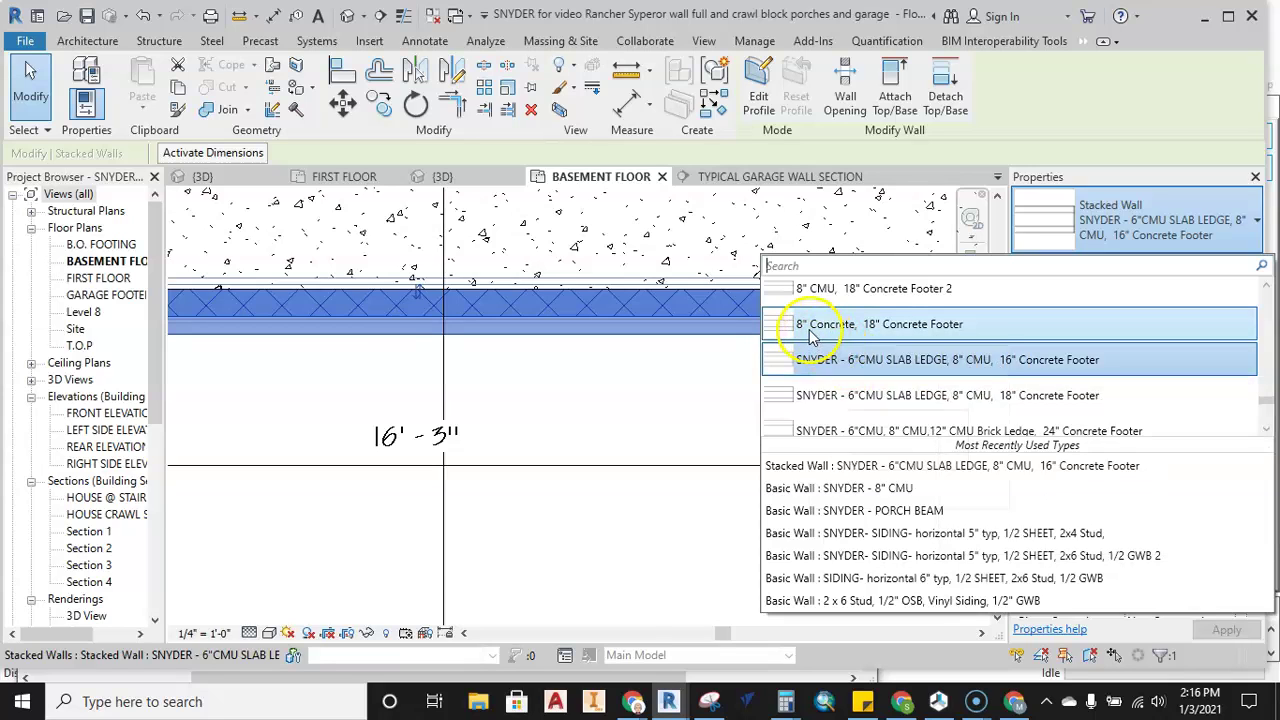
{"action": "scroll", "coordinate": [817, 334], "scroll_direction": "up", "scroll_amount": 1}
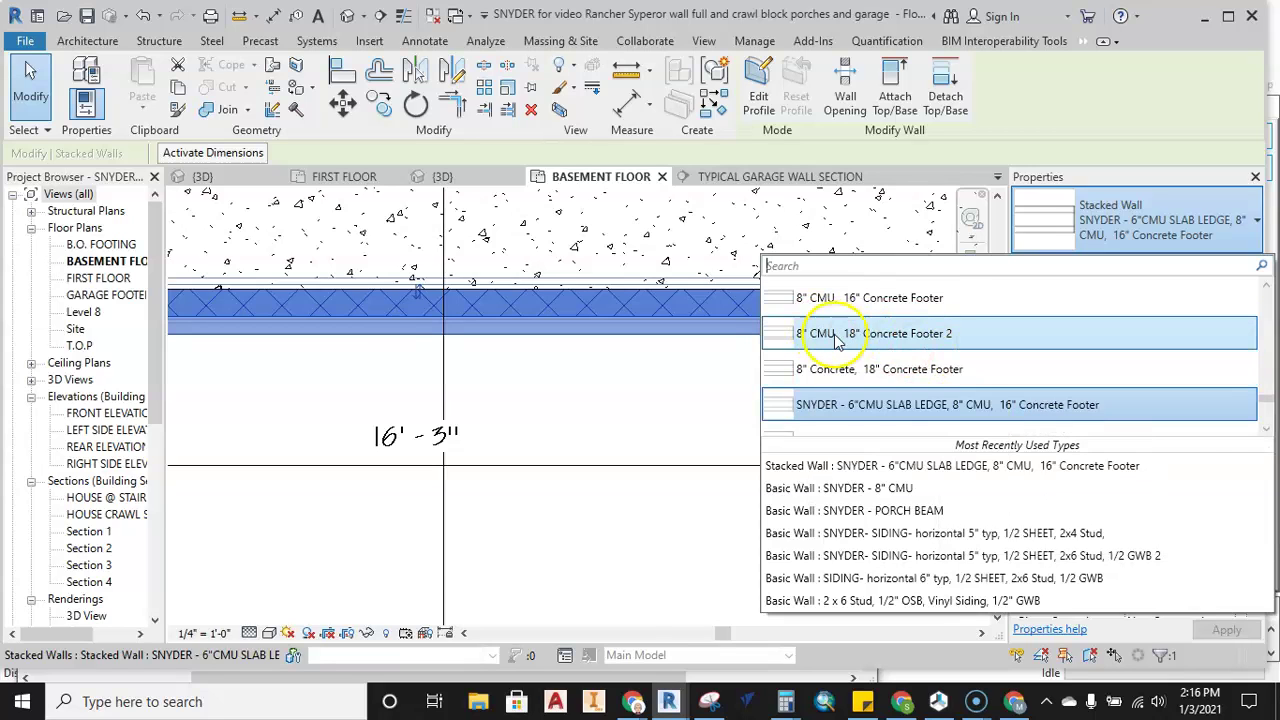
{"action": "scroll", "coordinate": [836, 341], "scroll_direction": "up", "scroll_amount": 2}
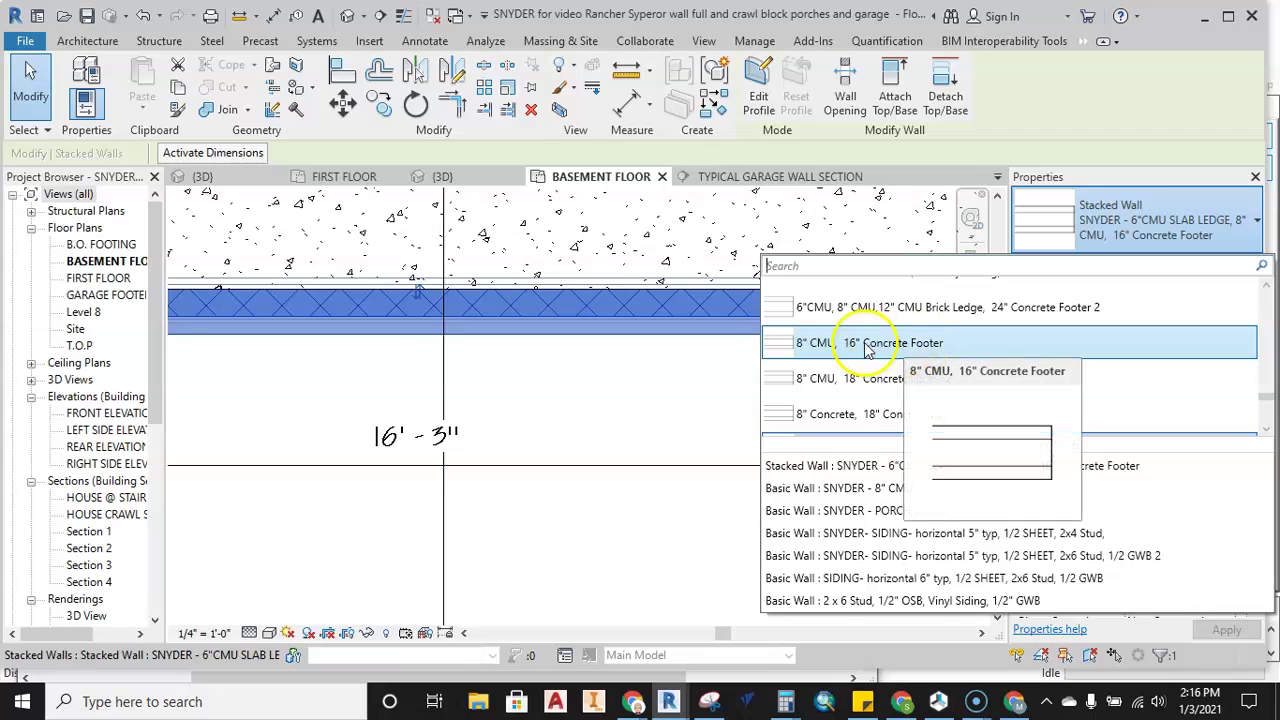
{"action": "left_click", "coordinate": [884, 343]}
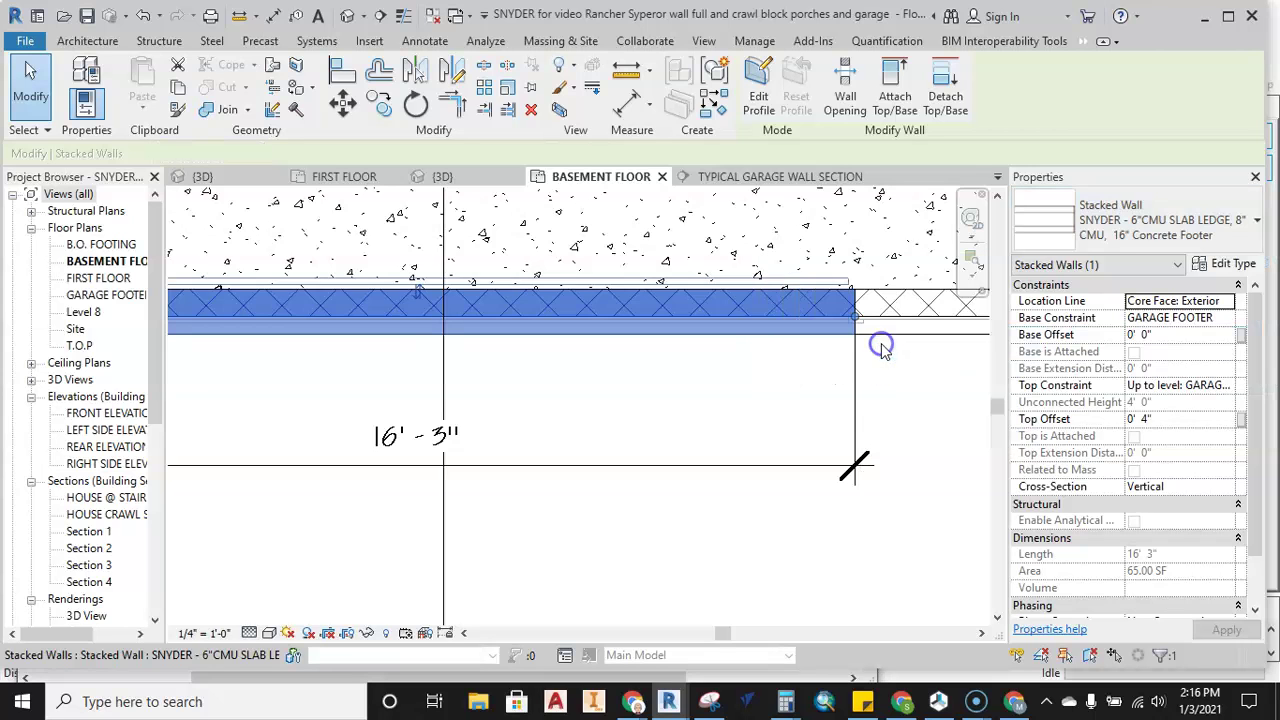
{"action": "left_click", "coordinate": [794, 388]}
Open the section view cut through the front wall at the garage door
{"action": "scroll", "coordinate": [578, 378], "scroll_direction": "down", "scroll_amount": 2}
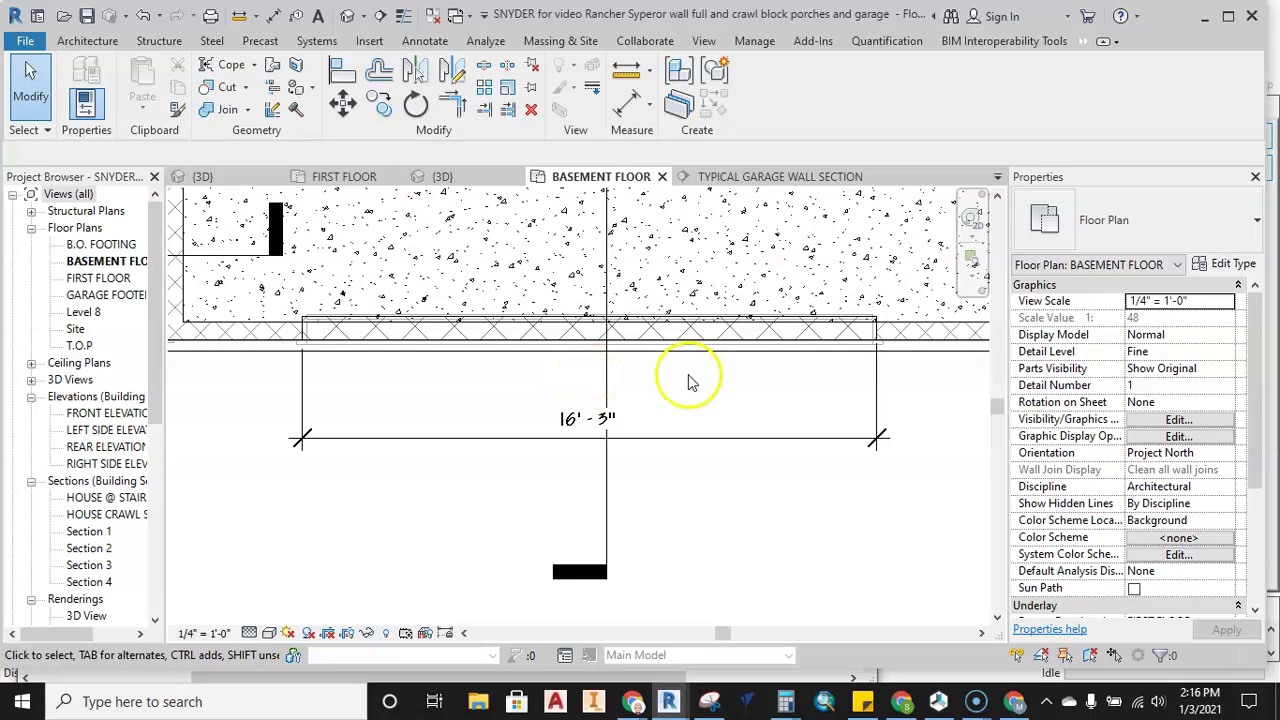
{"action": "middle_click_drag", "start_coordinate": [685, 375], "coordinate": [680, 382]}
{"action": "scroll", "coordinate": [756, 397], "scroll_direction": "down", "scroll_amount": 1}
{"action": "middle_click_drag", "start_coordinate": [775, 288], "coordinate": [762, 288]}
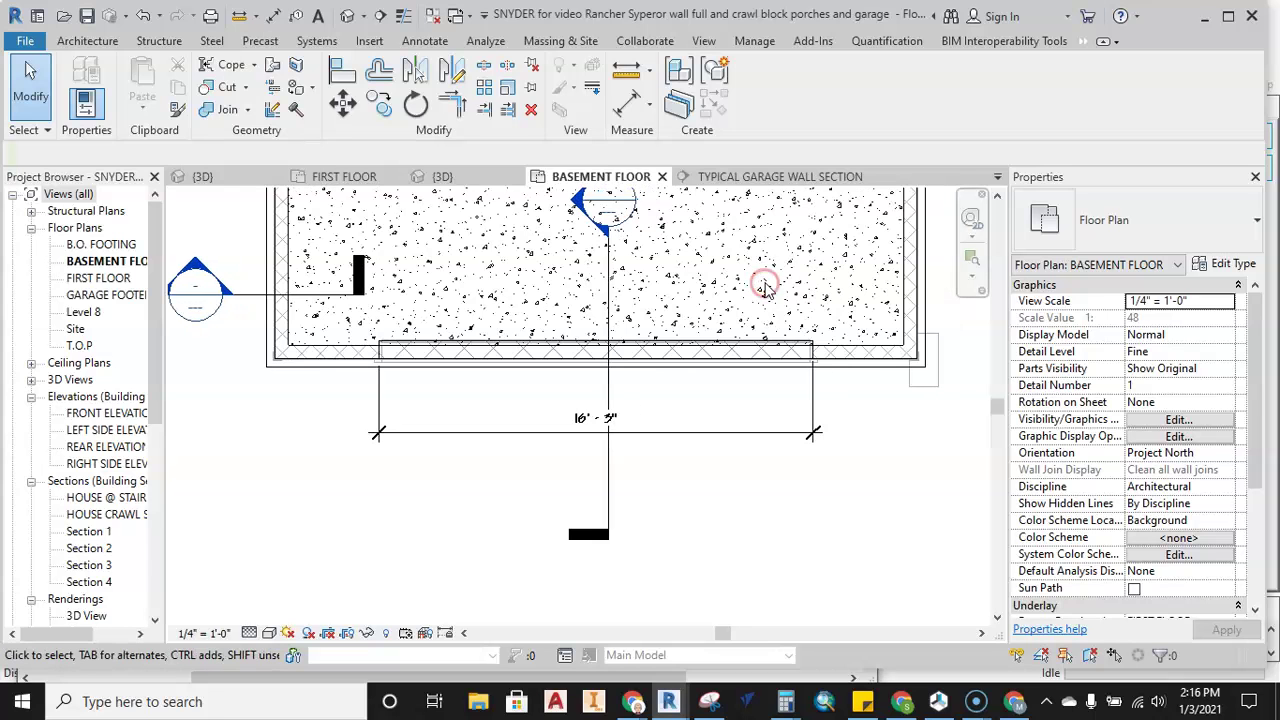
{"action": "double_click", "coordinate": [579, 205]}
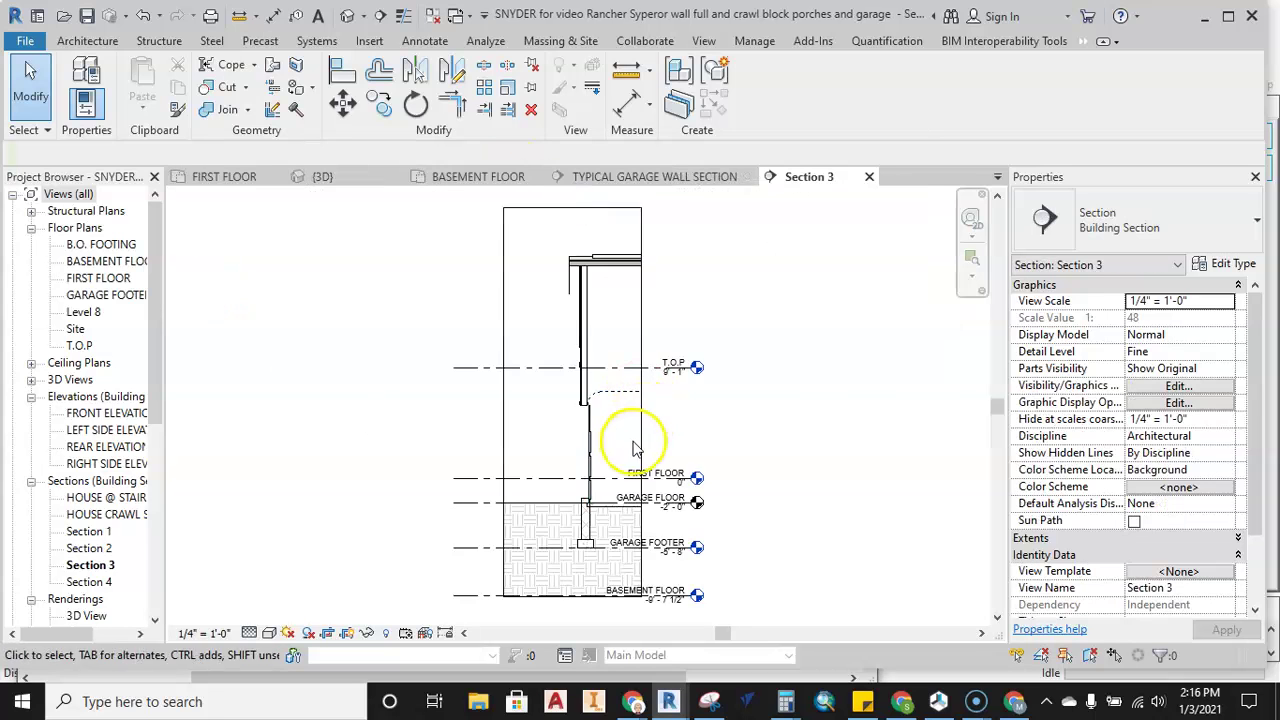
{"action": "scroll", "coordinate": [648, 413], "scroll_direction": "up", "scroll_amount": 5}
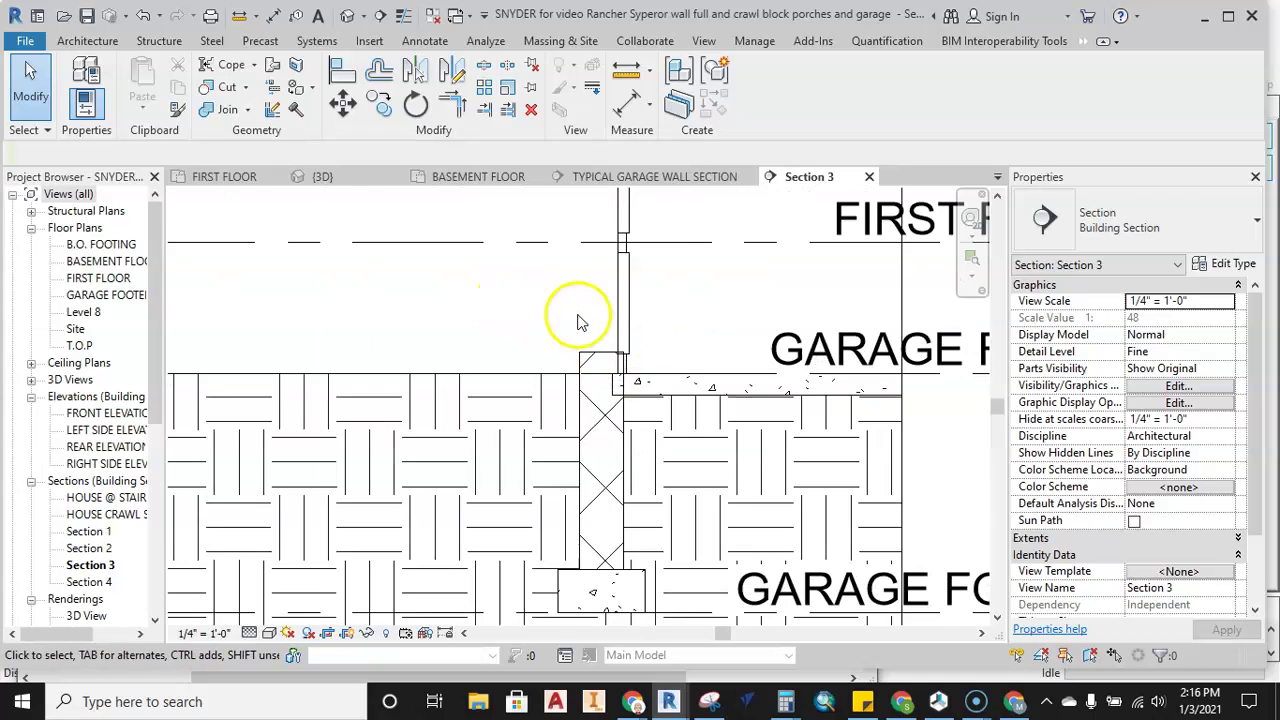
Lower the top of the wall segment under the garage door to the underside of the slab, a -0' 4" top offset
{"action": "left_click", "coordinate": [602, 354]}
{"action": "middle_click_drag", "start_coordinate": [508, 316], "coordinate": [479, 261]}
{"action": "left_click", "coordinate": [479, 261]}
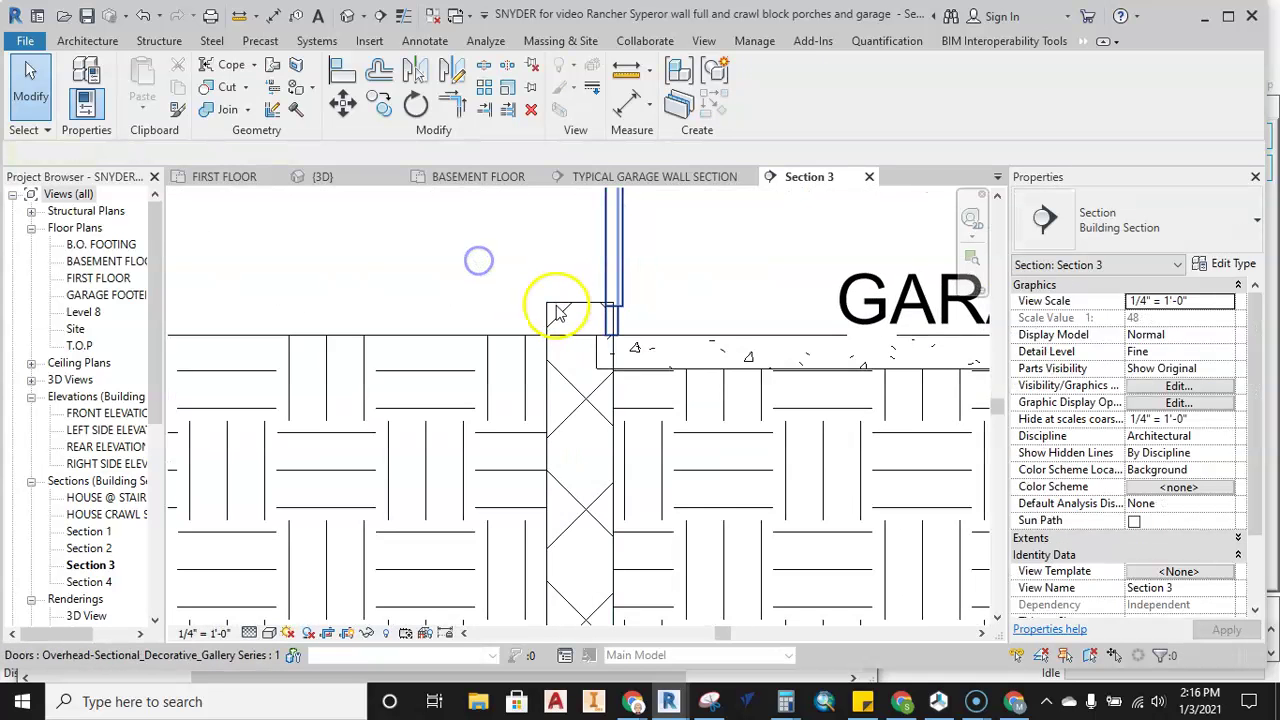
{"action": "left_click", "coordinate": [548, 320]}
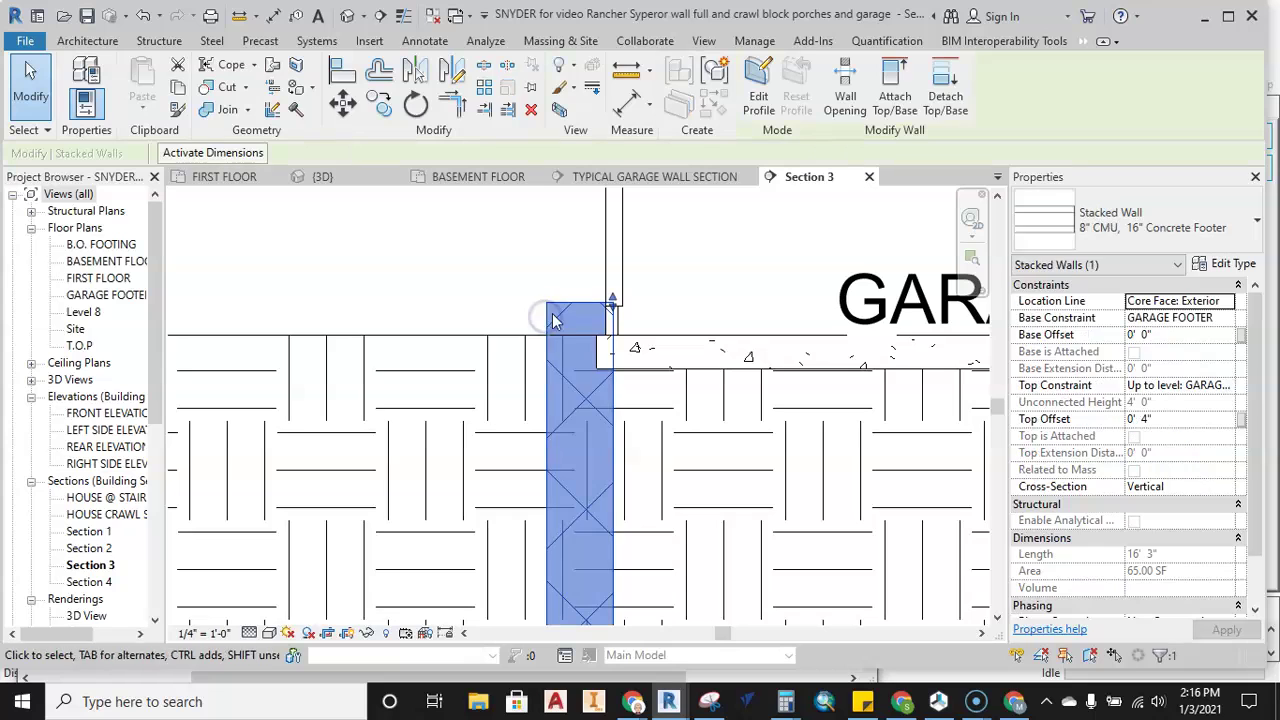
{"action": "middle_click_drag", "start_coordinate": [610, 320], "coordinate": [565, 262]}
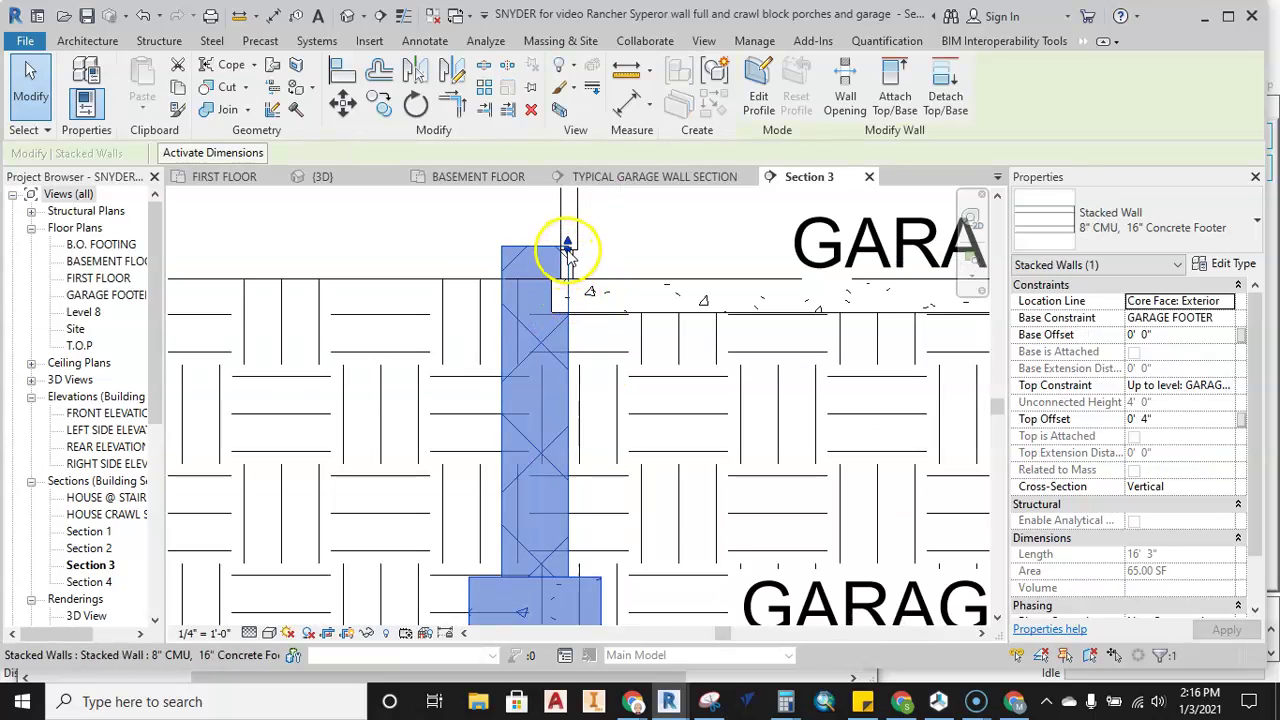
{"action": "left_click_drag", "start_coordinate": [568, 250], "coordinate": [564, 304]}
{"action": "scroll", "coordinate": [564, 306], "scroll_direction": "up", "scroll_amount": 3}
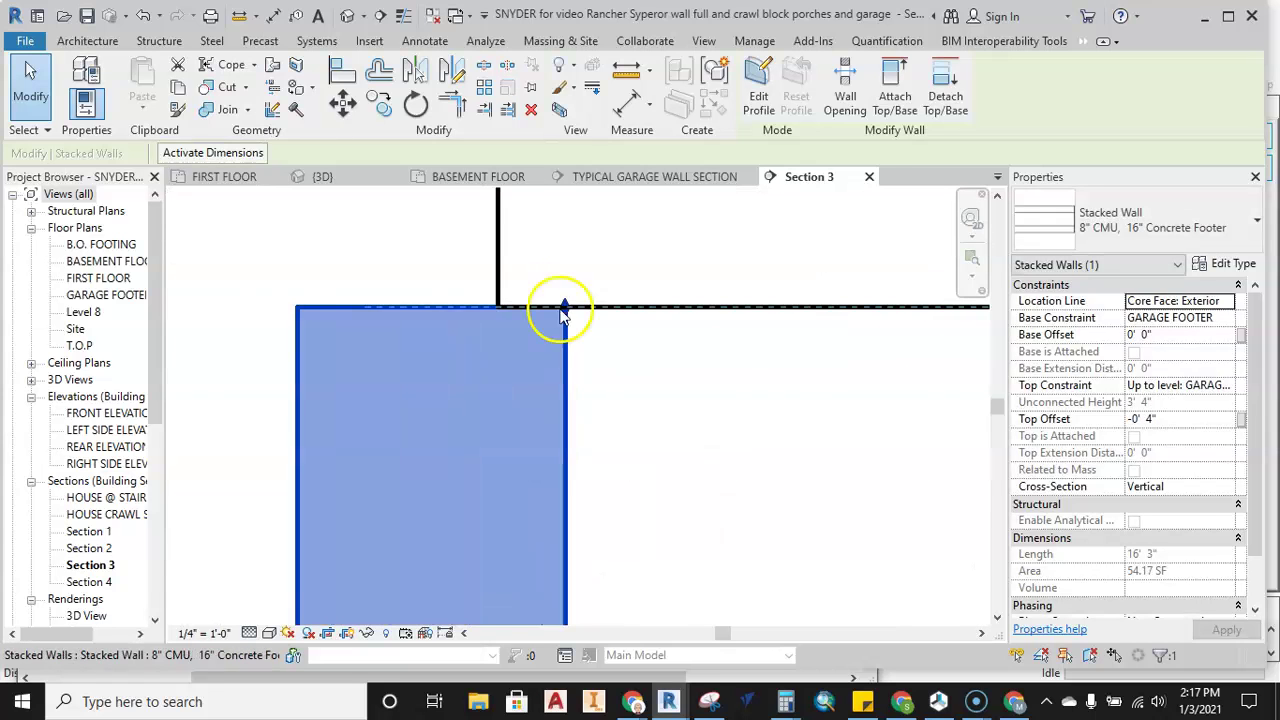
{"action": "middle_click_drag", "start_coordinate": [562, 307], "coordinate": [572, 358]}
{"action": "left_click", "coordinate": [446, 249]}
{"action": "scroll", "coordinate": [646, 301], "scroll_direction": "down", "scroll_amount": 1}
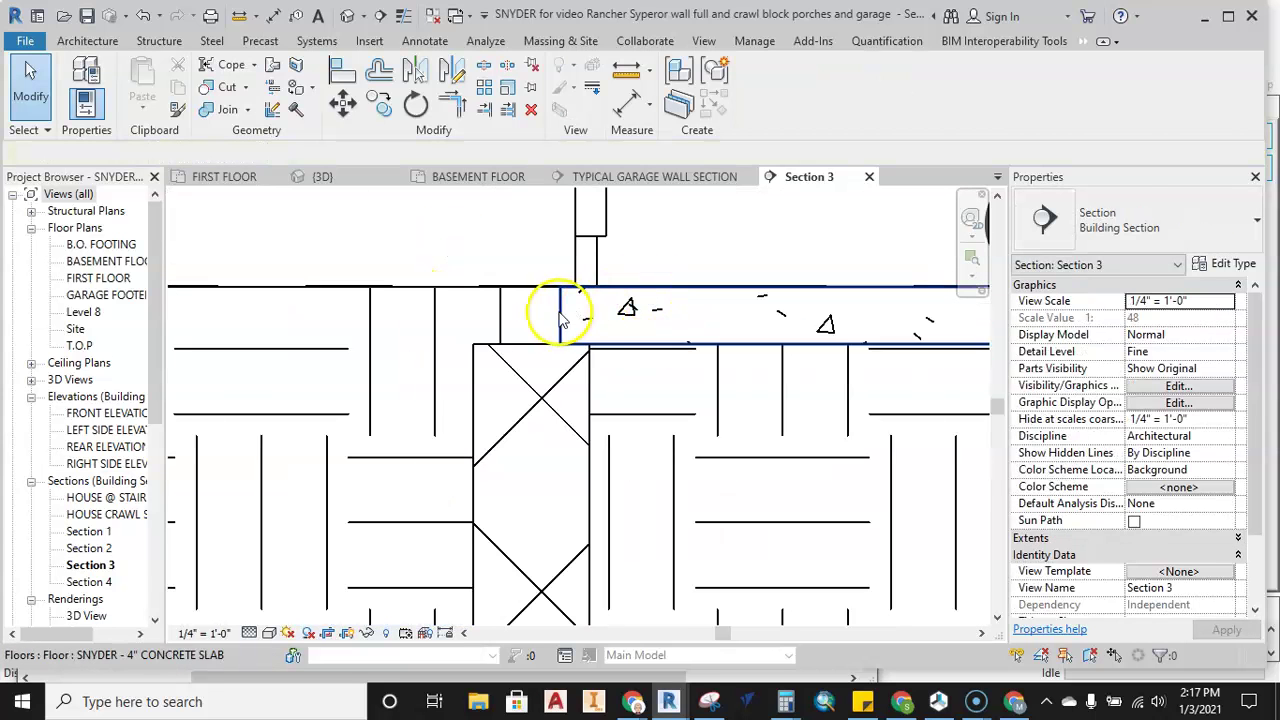
{"action": "scroll", "coordinate": [680, 309], "scroll_direction": "down", "scroll_amount": 2}
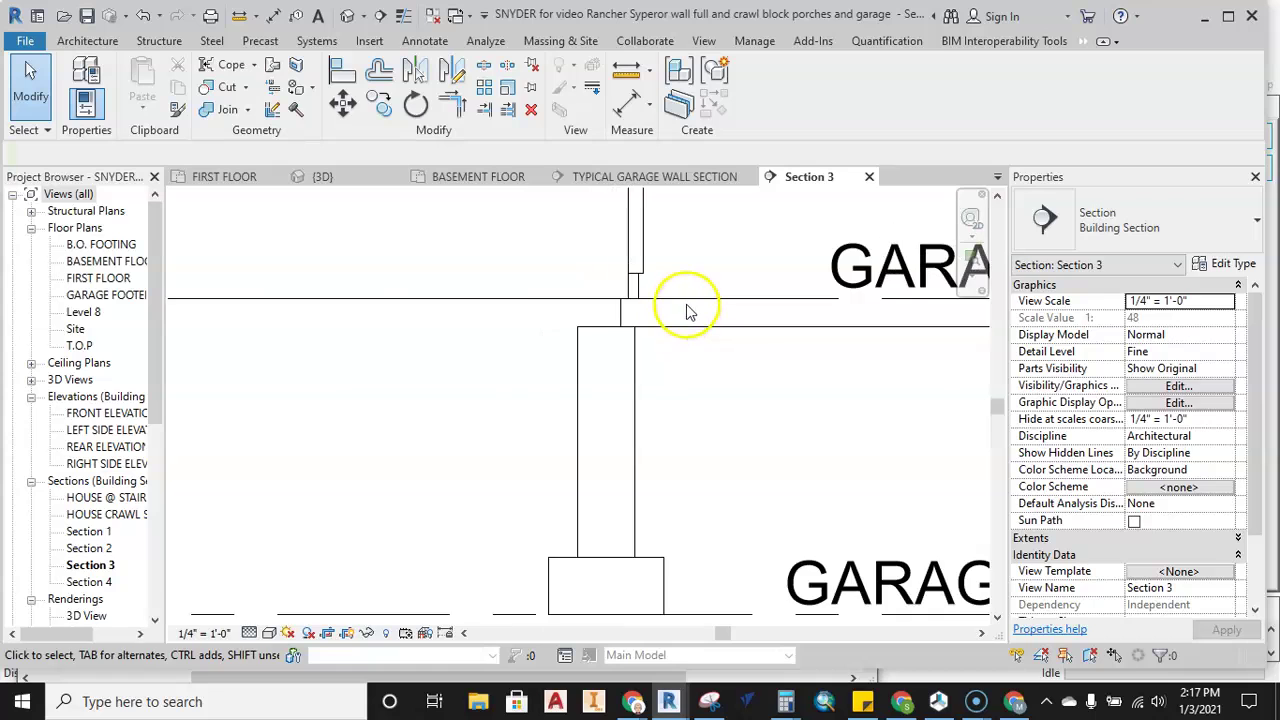
Edit the 4" slab's boundary in the FIRST FLOOR plan, adding an outline about 7 1/2" deep across the garage door opening, out to the exterior trim
{"action": "left_click", "coordinate": [705, 318]}
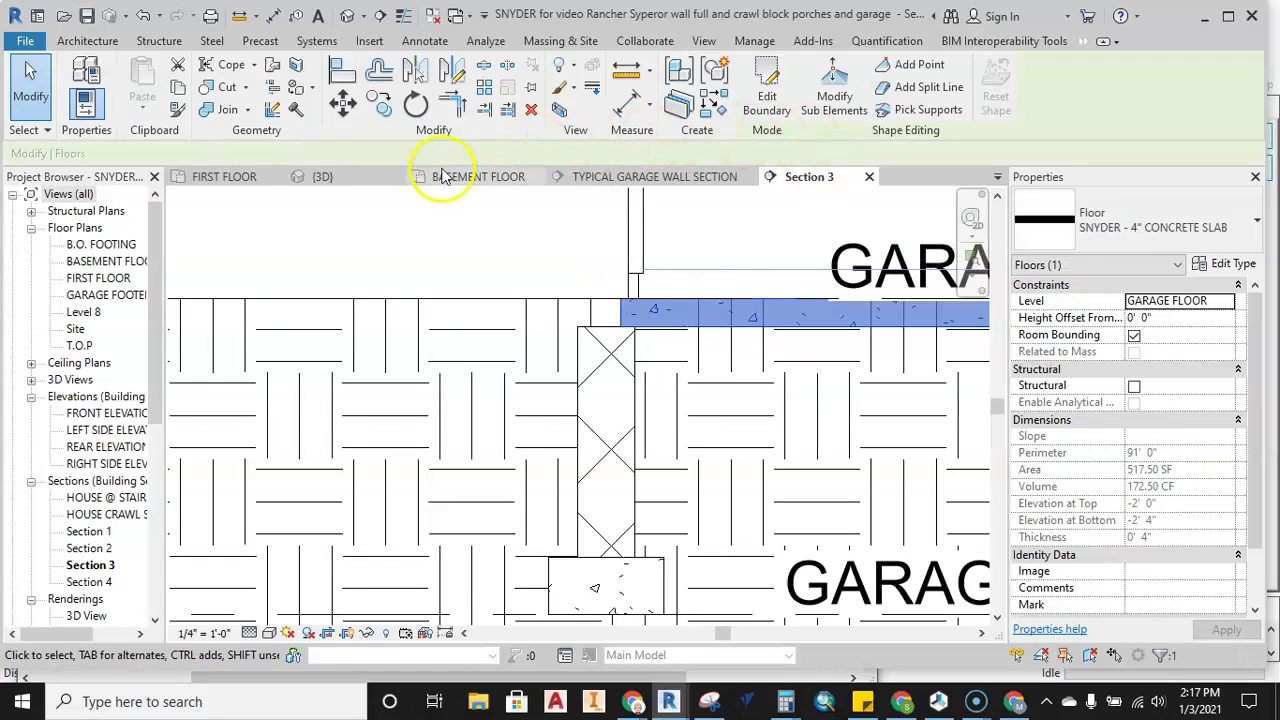
{"action": "left_click", "coordinate": [238, 180]}
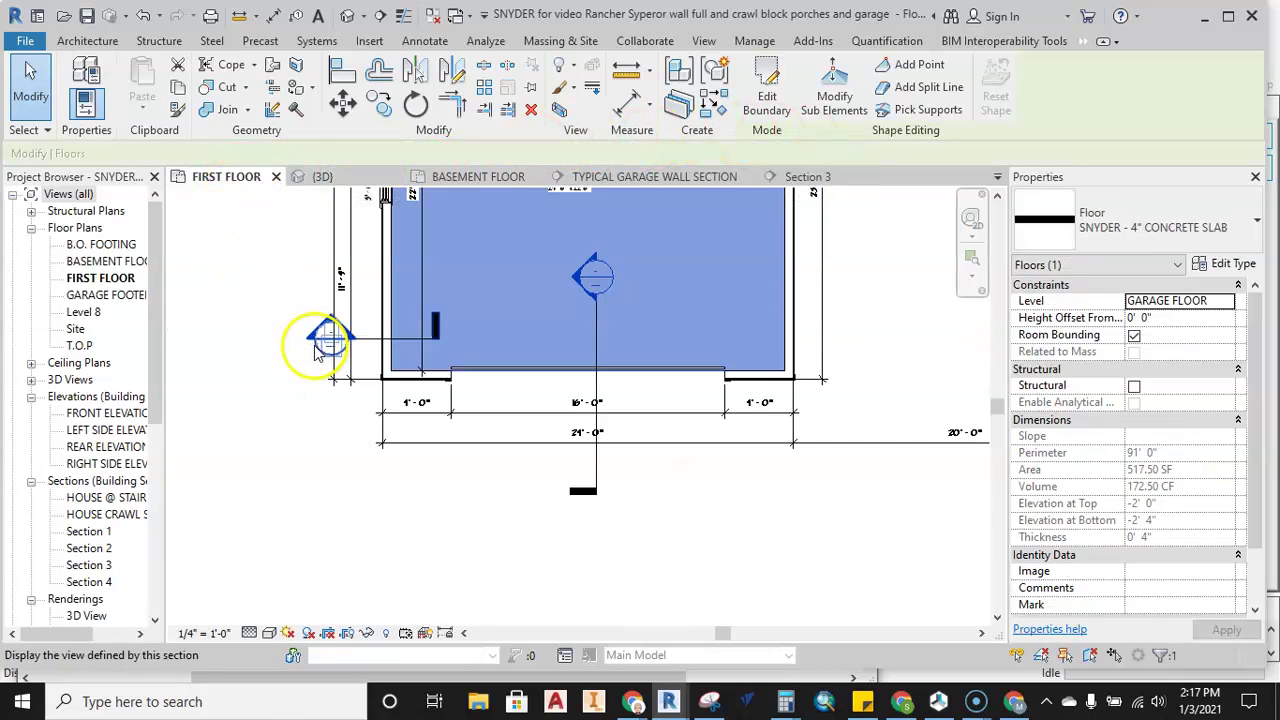
{"action": "left_click", "coordinate": [767, 112]}
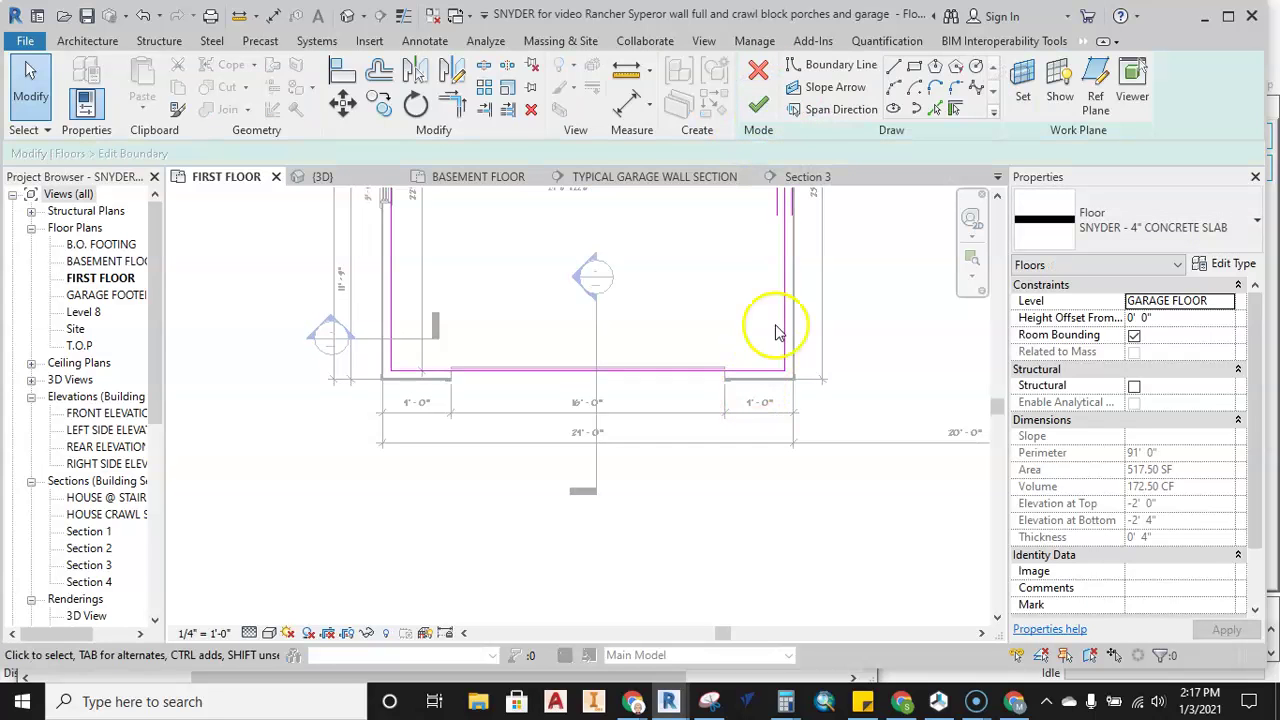
{"action": "scroll", "coordinate": [724, 434], "scroll_direction": "up", "scroll_amount": 6}
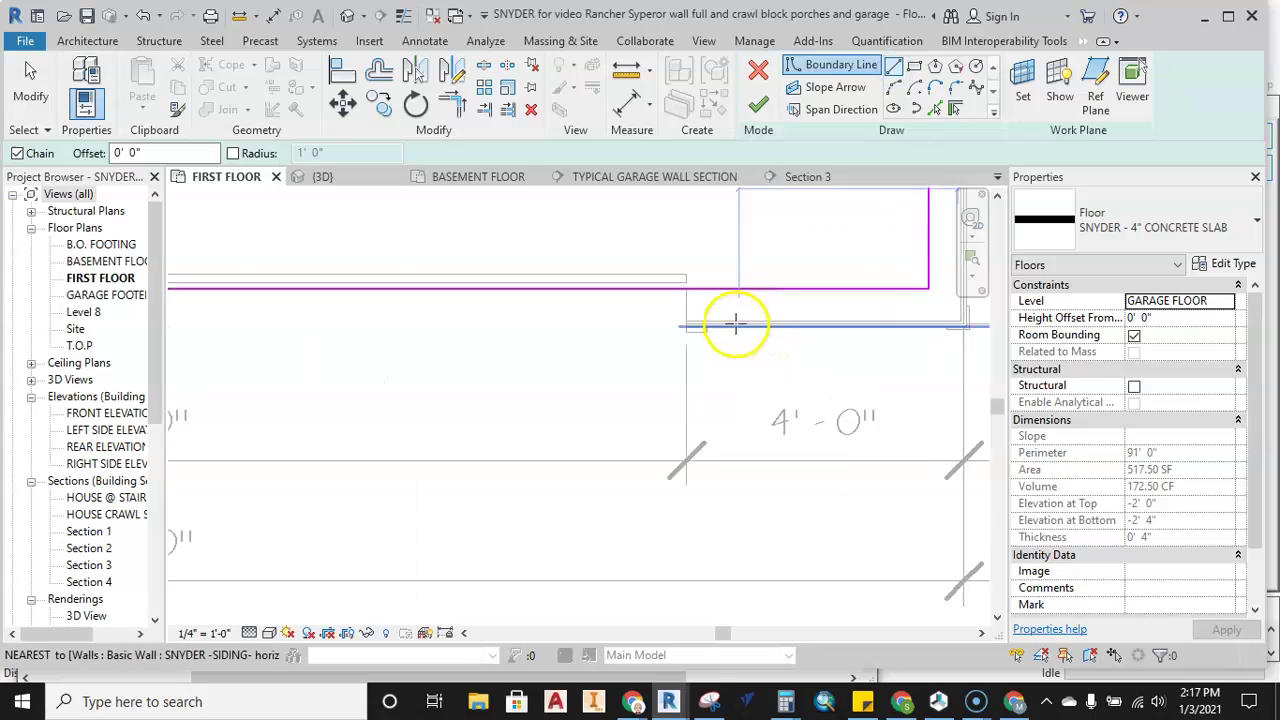
{"action": "left_click", "coordinate": [640, 258]}
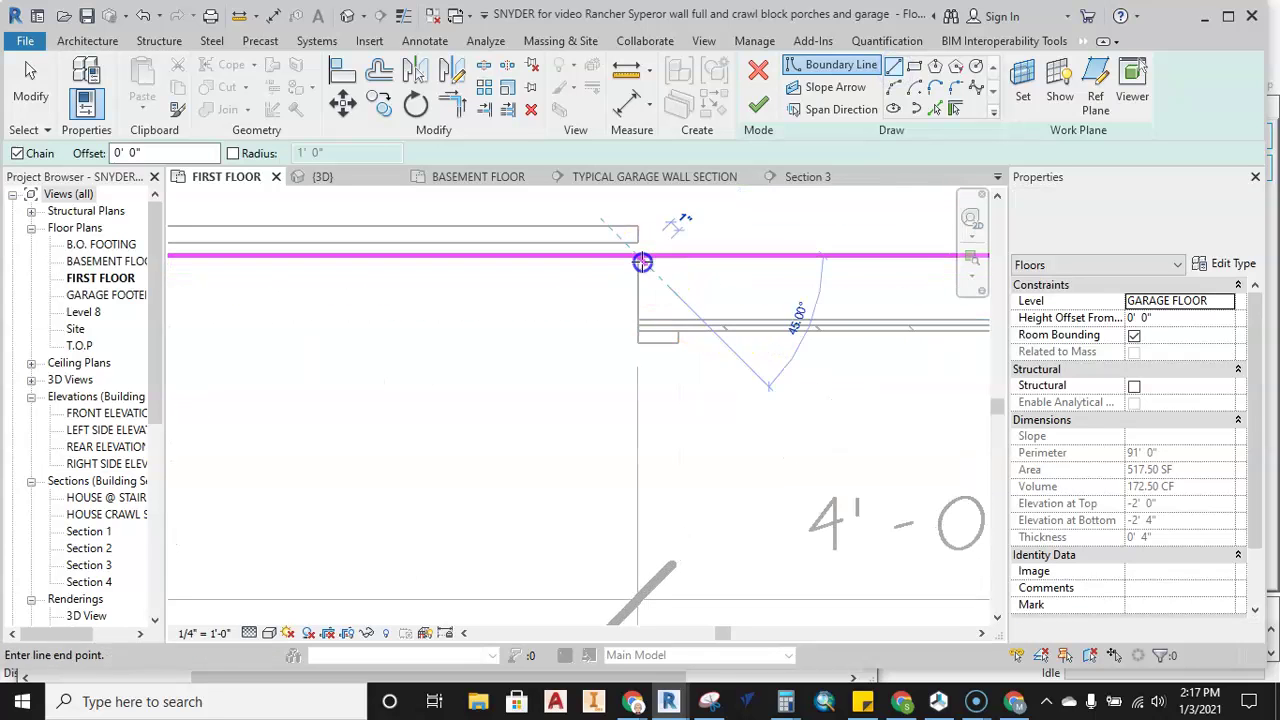
{"action": "left_click", "coordinate": [641, 342]}
{"action": "scroll", "coordinate": [533, 350], "scroll_direction": "down", "scroll_amount": 3}
{"action": "middle_click_drag", "start_coordinate": [205, 370], "coordinate": [970, 361]}
{"action": "scroll", "coordinate": [488, 345], "scroll_direction": "up", "scroll_amount": 2}
{"action": "left_click", "coordinate": [437, 332]}
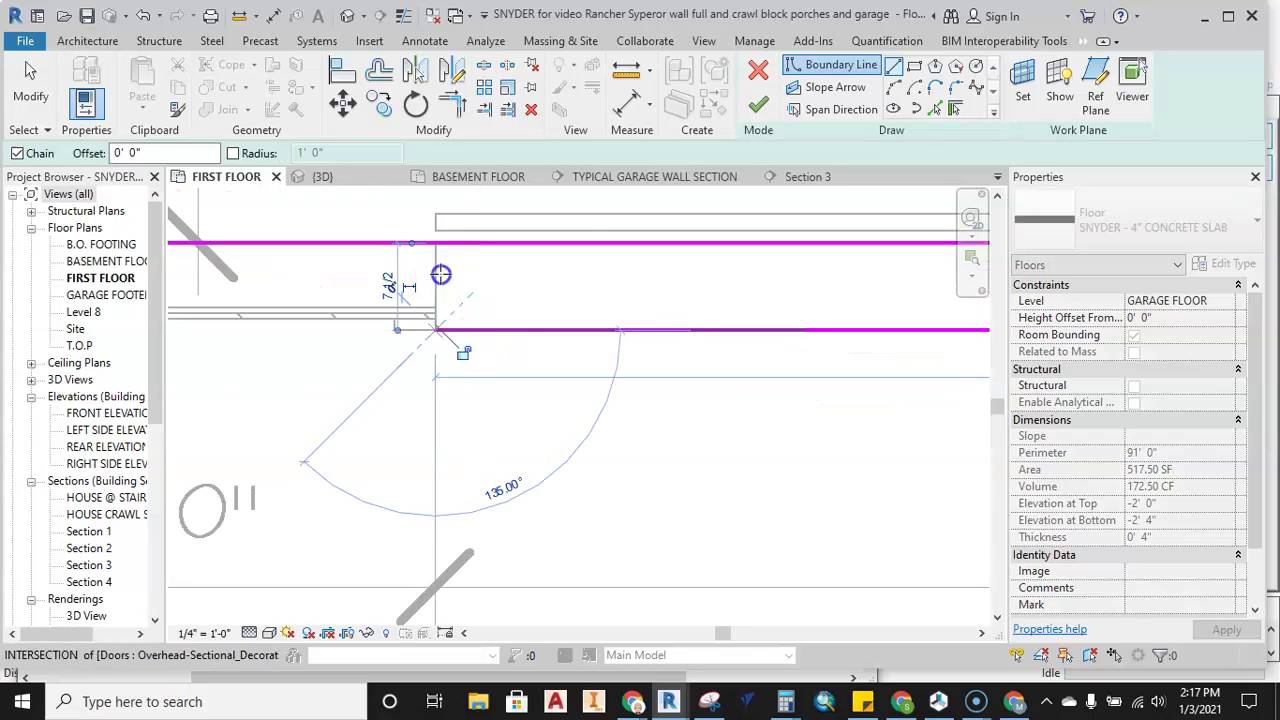
{"action": "left_click", "coordinate": [437, 246]}
{"action": "middle_click_drag", "start_coordinate": [509, 274], "coordinate": [505, 333]}
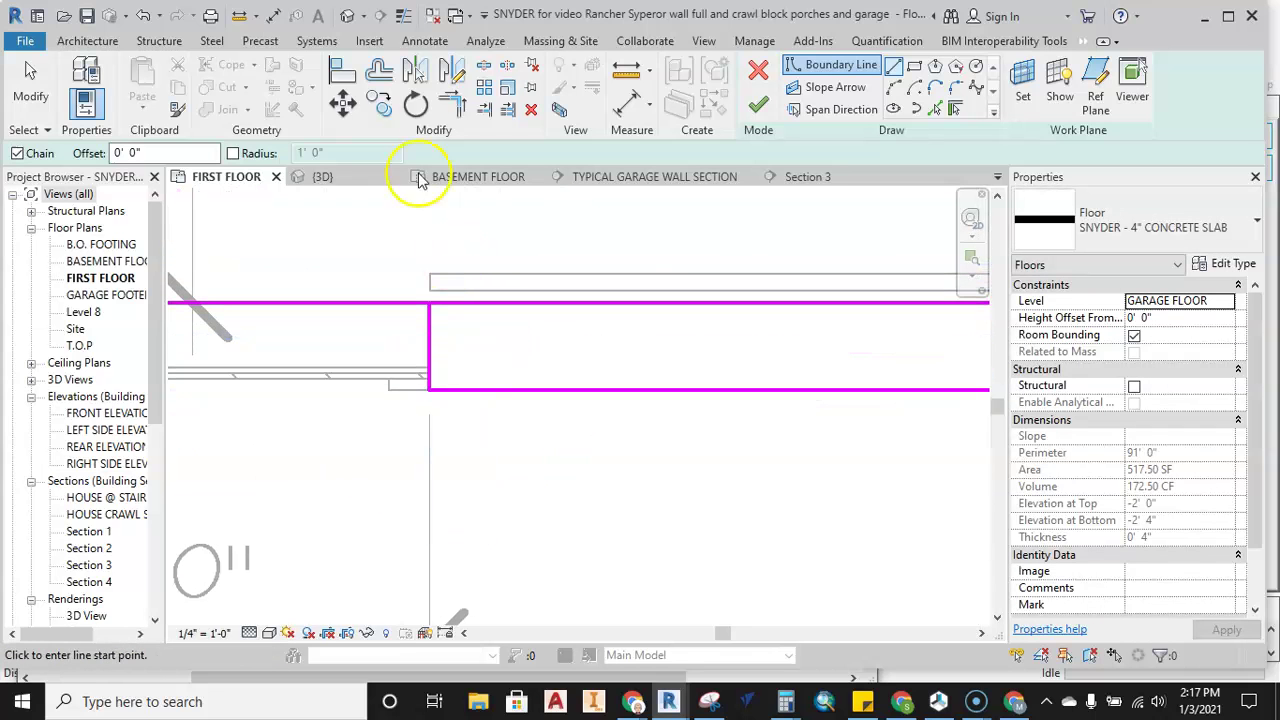
Trim the slab's original front boundary line to the left edge of the door-opening outline, unjoining the elements
{"action": "left_click", "coordinate": [452, 104]}
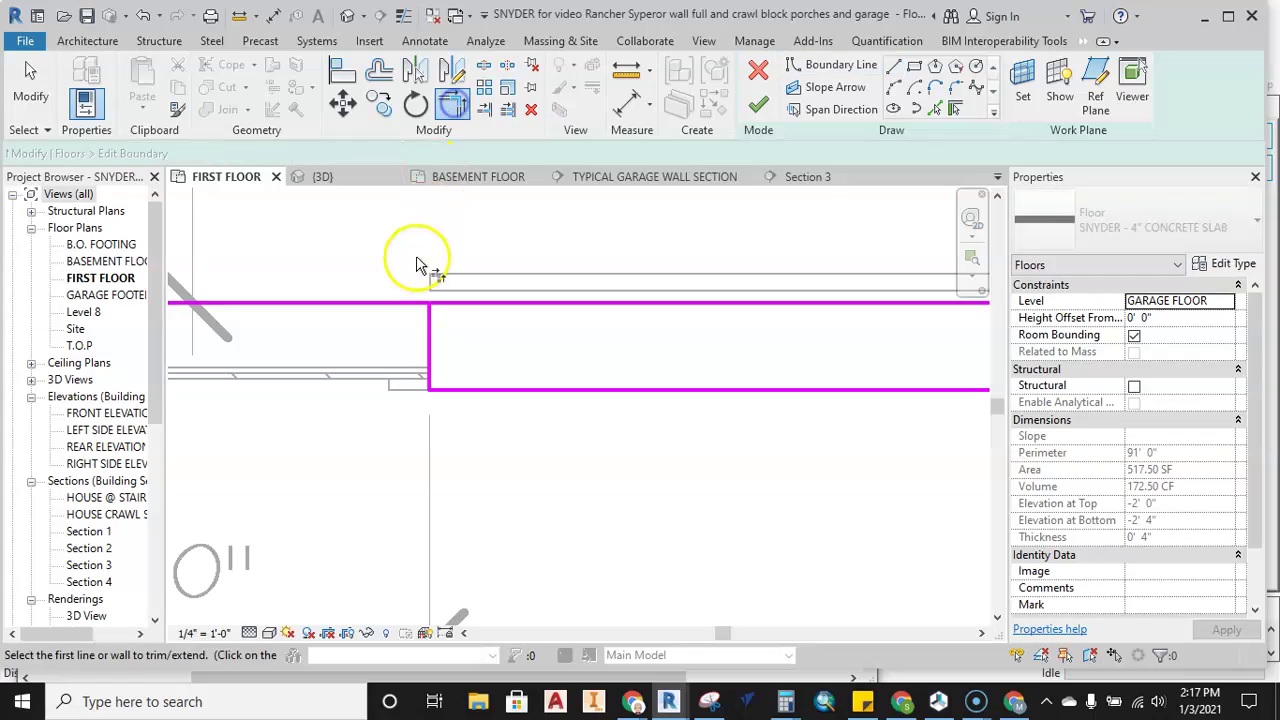
{"action": "left_click", "coordinate": [387, 303]}
{"action": "left_click", "coordinate": [428, 355]}
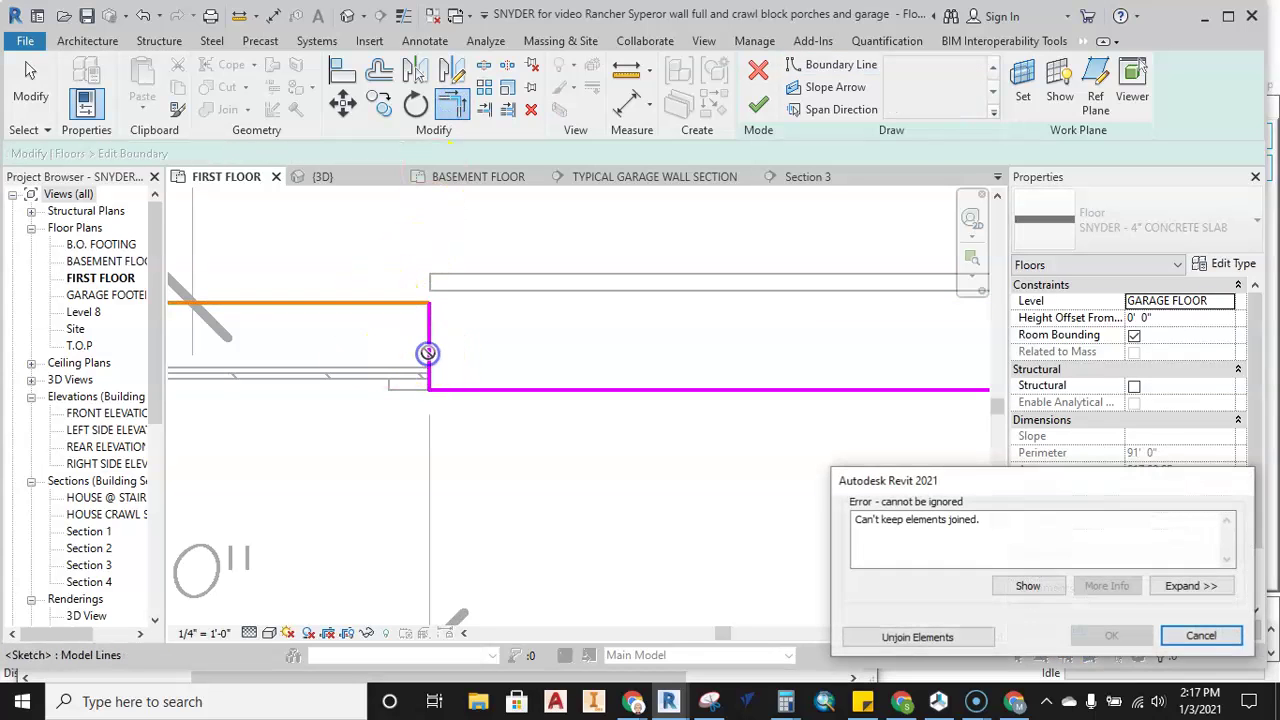
{"action": "left_click", "coordinate": [929, 638]}
Draw the missing boundary line from the door outline's right inner corner to the slab's right front corner
{"action": "scroll", "coordinate": [625, 474], "scroll_direction": "down", "scroll_amount": 4}
{"action": "middle_click_drag", "start_coordinate": [978, 518], "coordinate": [586, 414]}
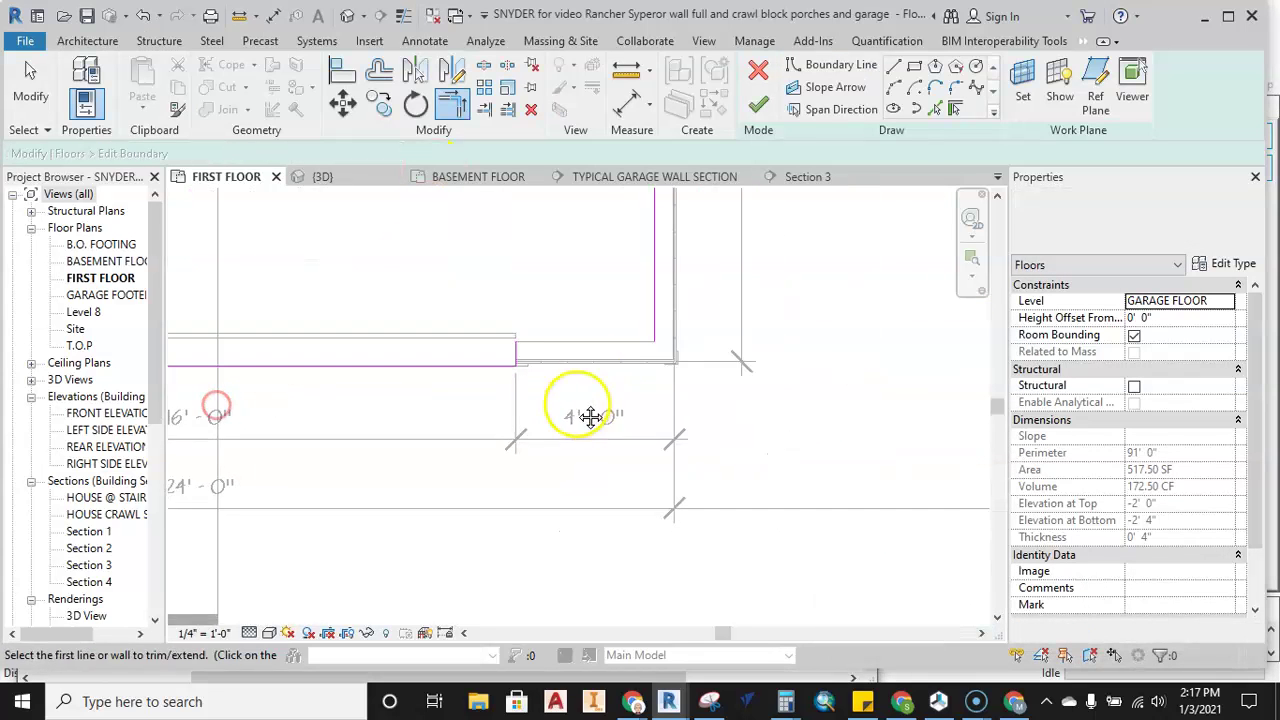
{"action": "scroll", "coordinate": [560, 370], "scroll_direction": "up", "scroll_amount": 3}
{"action": "left_click", "coordinate": [804, 68]}
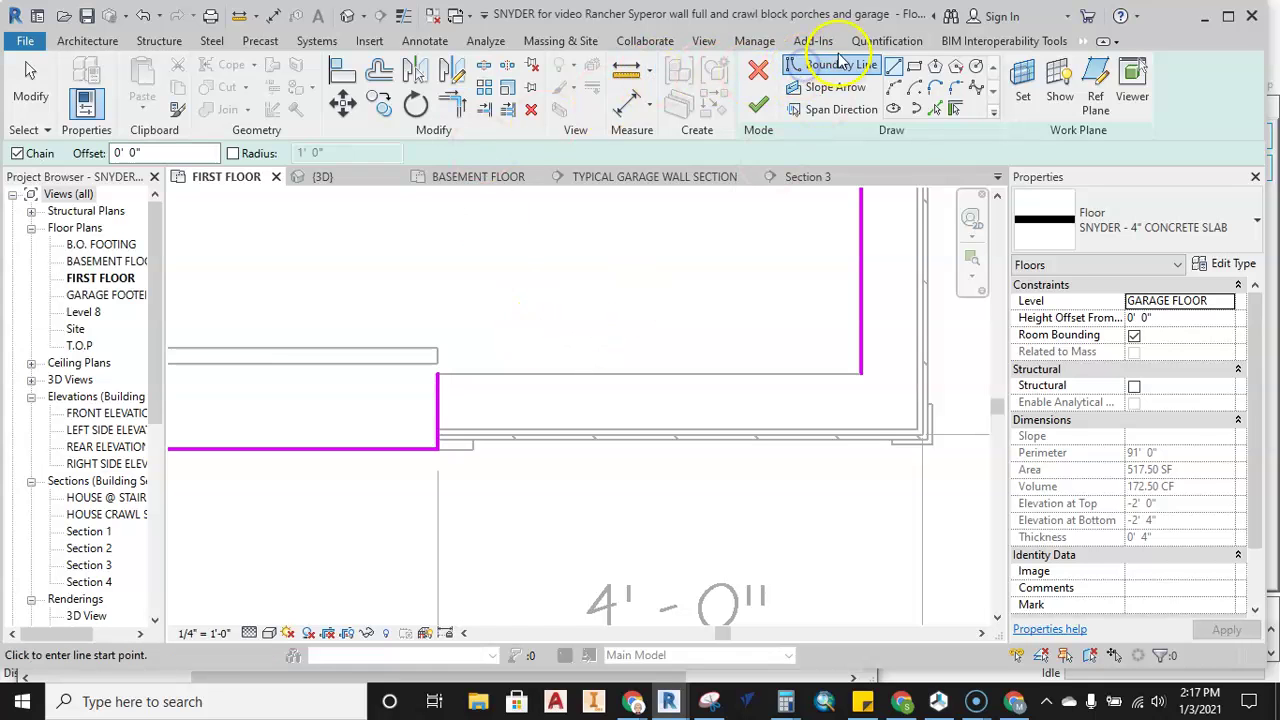
{"action": "left_click", "coordinate": [436, 374]}
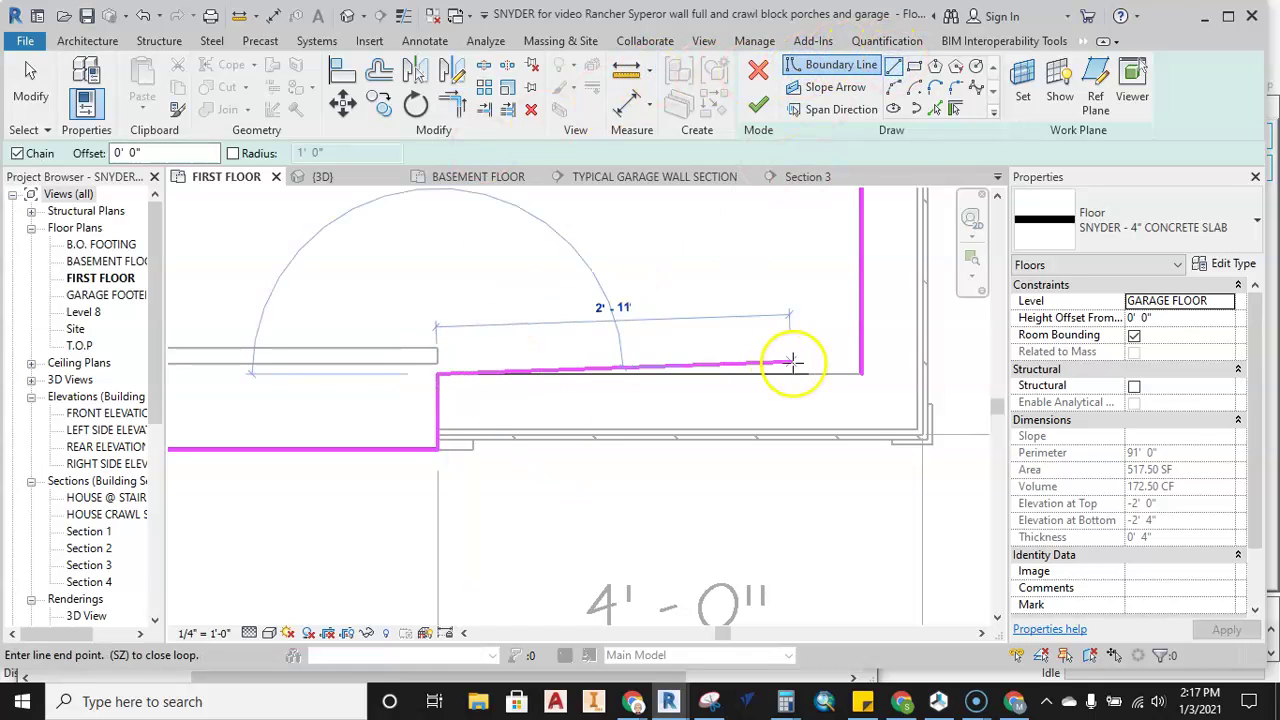
{"action": "left_click", "coordinate": [858, 372]}
{"action": "scroll", "coordinate": [603, 314], "scroll_direction": "down", "scroll_amount": 2}
{"action": "scroll", "coordinate": [603, 314], "scroll_direction": "down", "scroll_amount": 3}
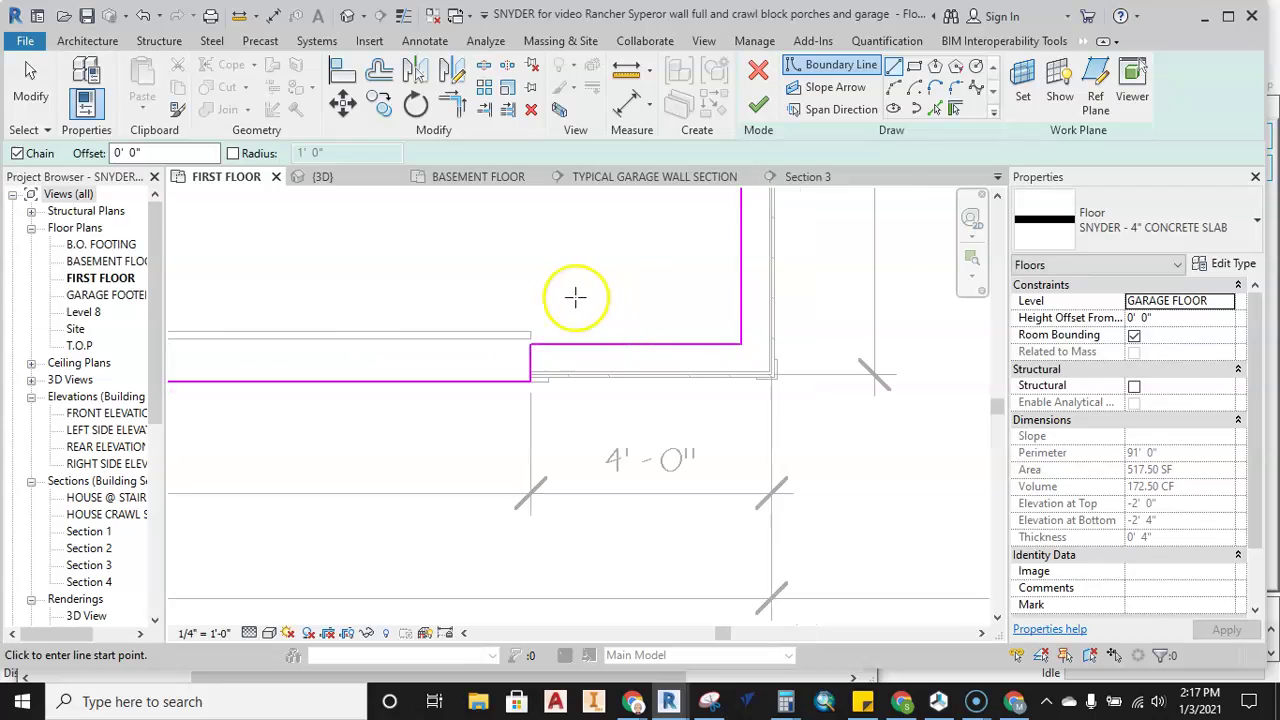
Finish the slab boundary edit without attaching the walls to the floor's bottom, and deselect the slab
{"action": "middle_click_drag", "start_coordinate": [574, 297], "coordinate": [811, 374]}
{"action": "scroll", "coordinate": [456, 430], "scroll_direction": "down", "scroll_amount": 2}
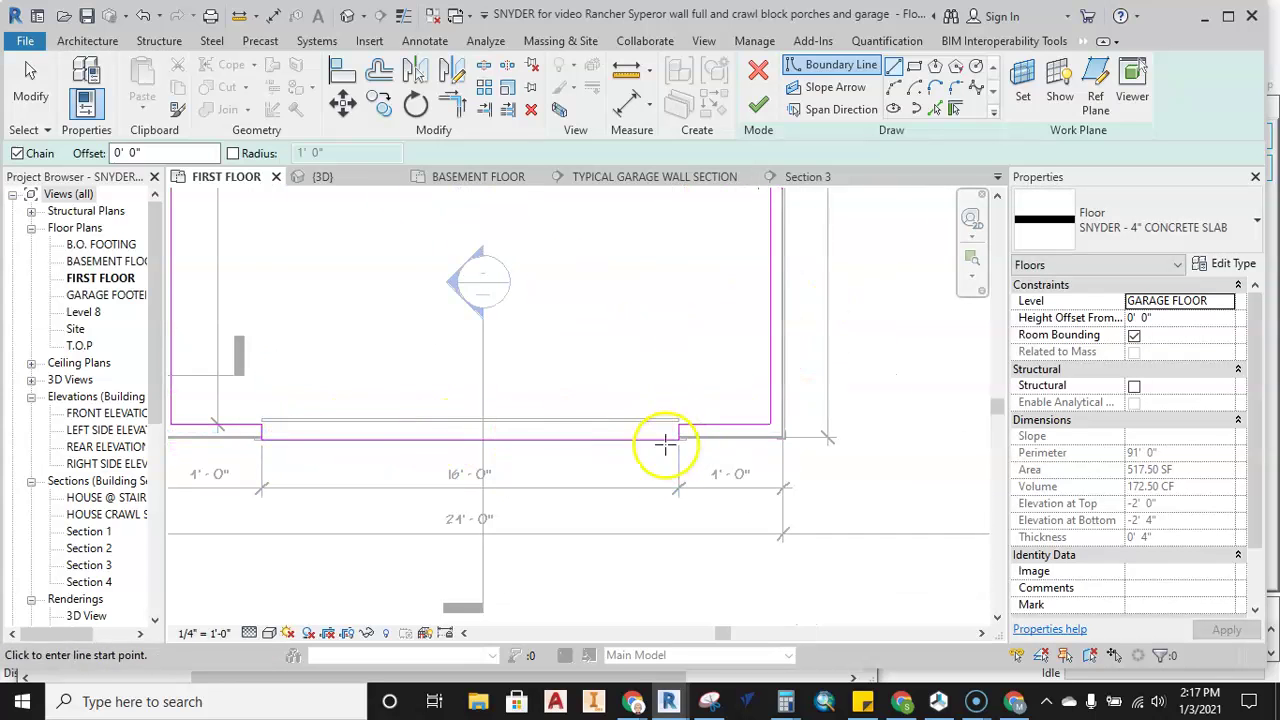
{"action": "left_click", "coordinate": [760, 98]}
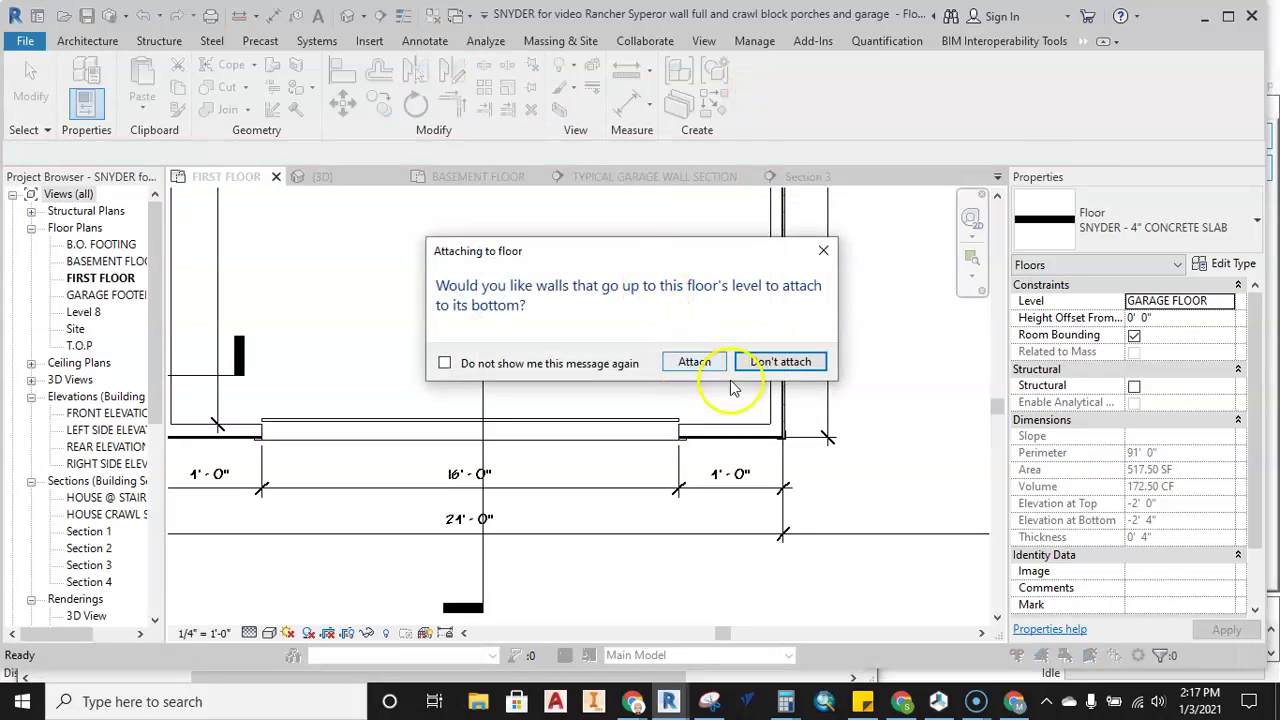
{"action": "left_click", "coordinate": [800, 361]}
{"action": "left_click", "coordinate": [920, 432]}
{"action": "scroll", "coordinate": [894, 397], "scroll_direction": "down", "scroll_amount": 3}
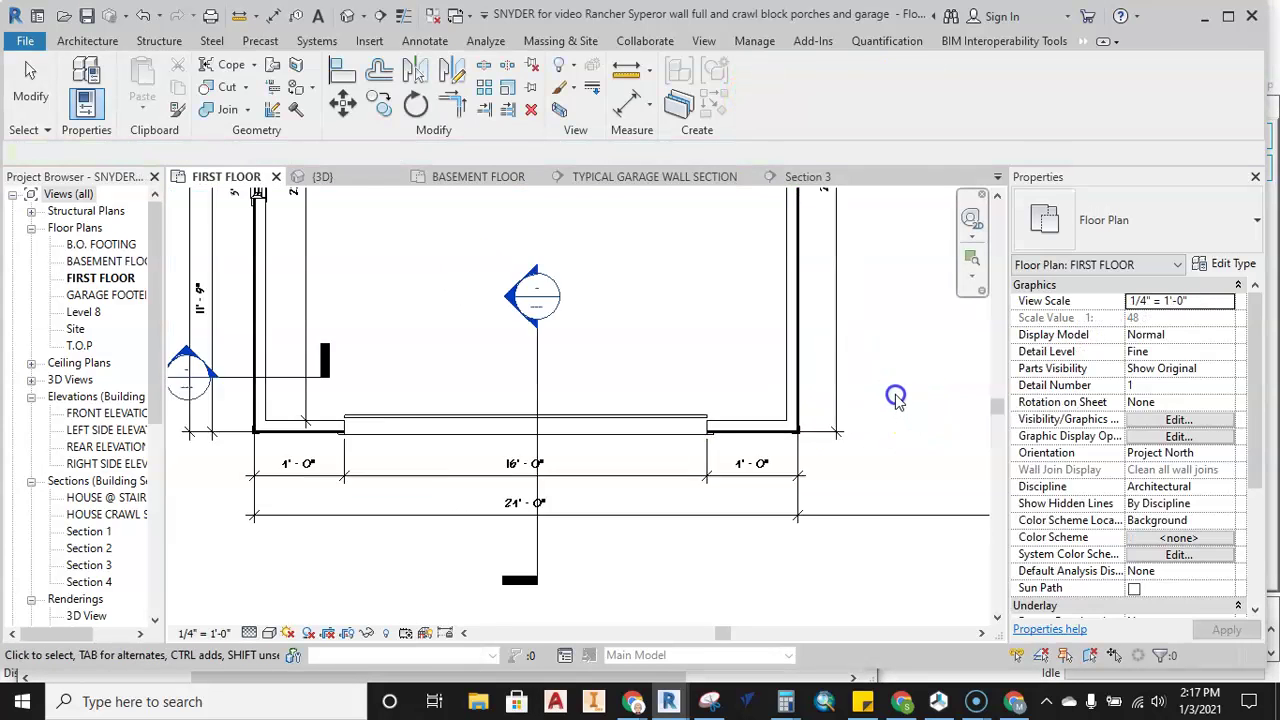
Open Section 3 and examine how the extended slab meets the CMU wall and the garage door
{"action": "double_click", "coordinate": [460, 318]}
{"action": "scroll", "coordinate": [623, 363], "scroll_direction": "up", "scroll_amount": 5}
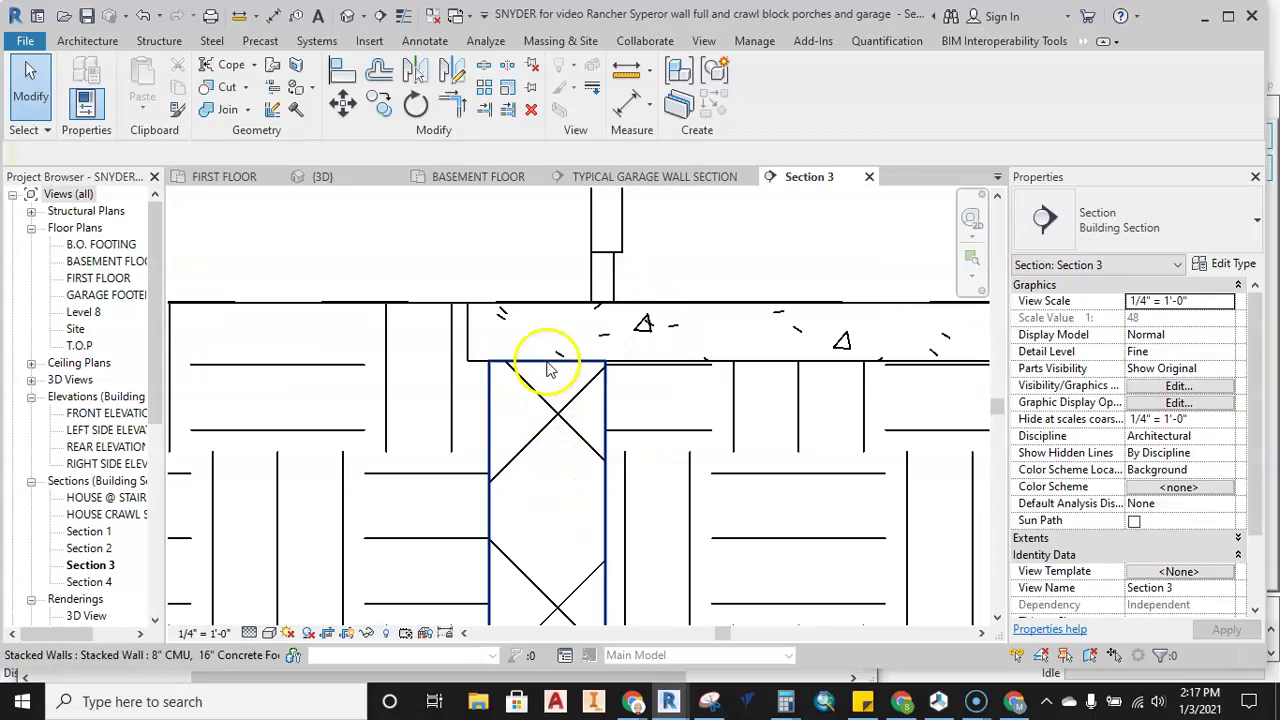
{"action": "scroll", "coordinate": [591, 343], "scroll_direction": "down", "scroll_amount": 4}
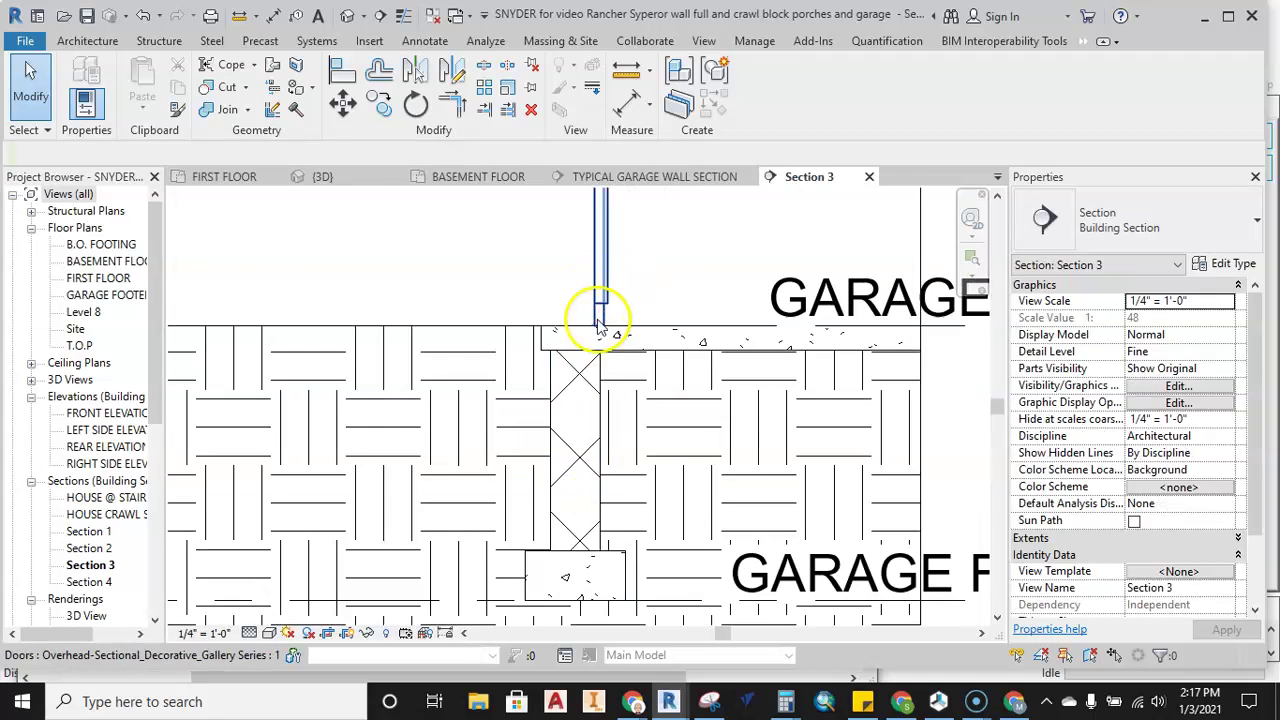
{"action": "mouse_move", "coordinate": [597, 258]}
{"action": "middle_mouse_down"}
{"action": "mouse_move", "coordinate": [597, 394]}
{"action": "mouse_move", "coordinate": [594, 267]}
{"action": "mouse_move", "coordinate": [567, 394]}
{"action": "middle_mouse_up"}
{"action": "scroll", "coordinate": [592, 256], "scroll_direction": "down", "scroll_amount": 2}
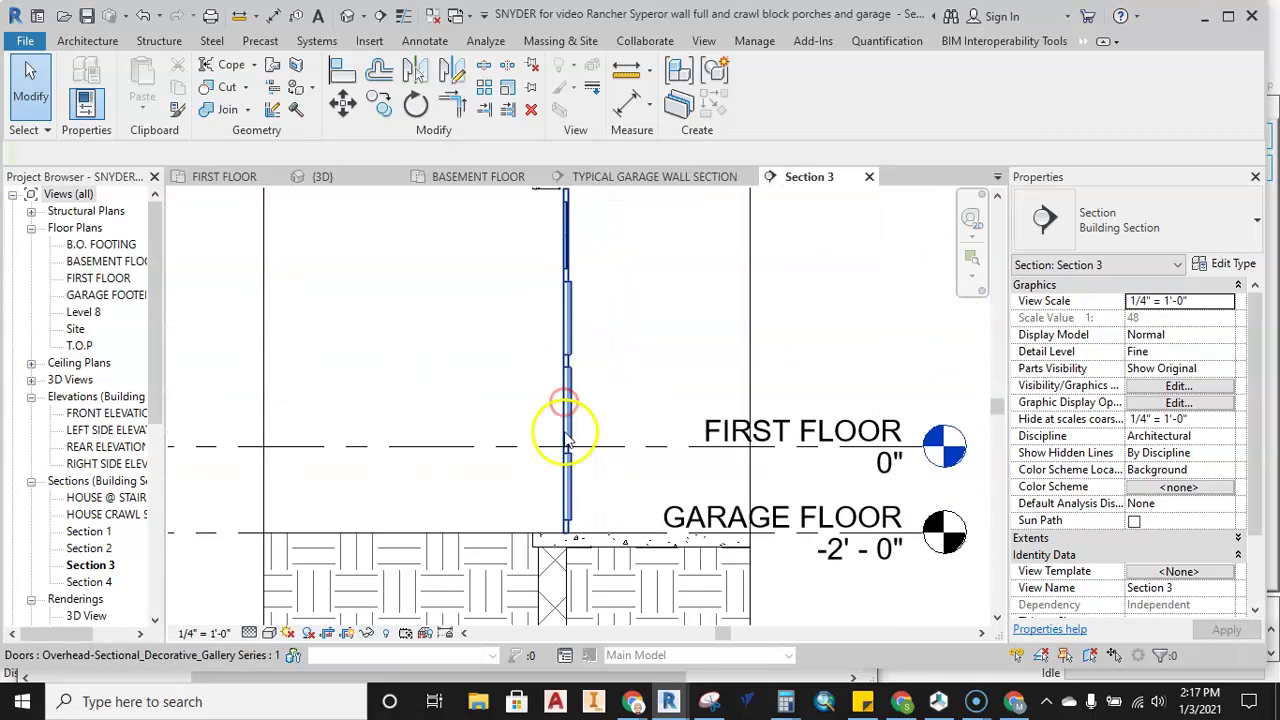
{"action": "scroll", "coordinate": [568, 424], "scroll_direction": "down", "scroll_amount": 2}
{"action": "scroll", "coordinate": [533, 517], "scroll_direction": "up", "scroll_amount": 4}
{"action": "scroll", "coordinate": [491, 437], "scroll_direction": "down", "scroll_amount": 4}
{"action": "middle_click_drag", "start_coordinate": [497, 430], "coordinate": [521, 392]}
Inspect the slab's end against the exterior trim at the garage door's right corner in the 3D view
{"action": "left_click", "coordinate": [316, 180]}
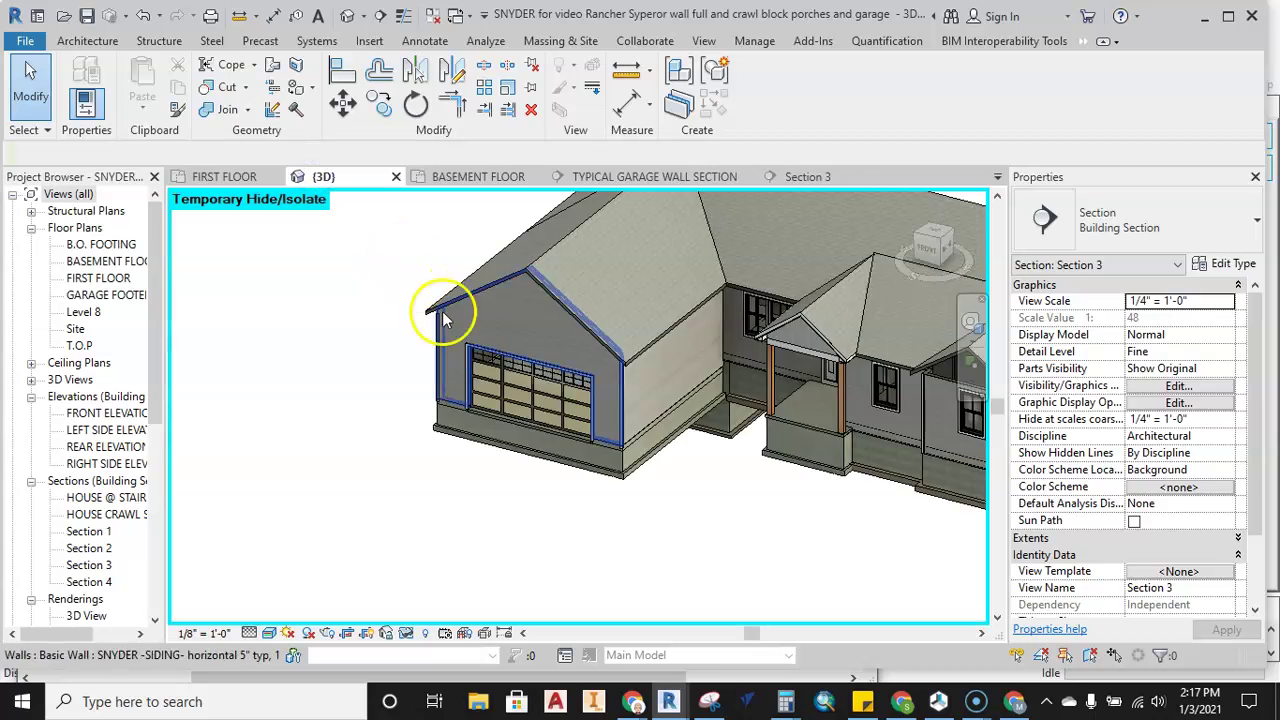
{"action": "scroll", "coordinate": [562, 441], "scroll_direction": "up", "scroll_amount": 3}
{"action": "scroll", "coordinate": [553, 437], "scroll_direction": "up", "scroll_amount": 2}
{"action": "scroll", "coordinate": [697, 380], "scroll_direction": "up", "scroll_amount": 2}
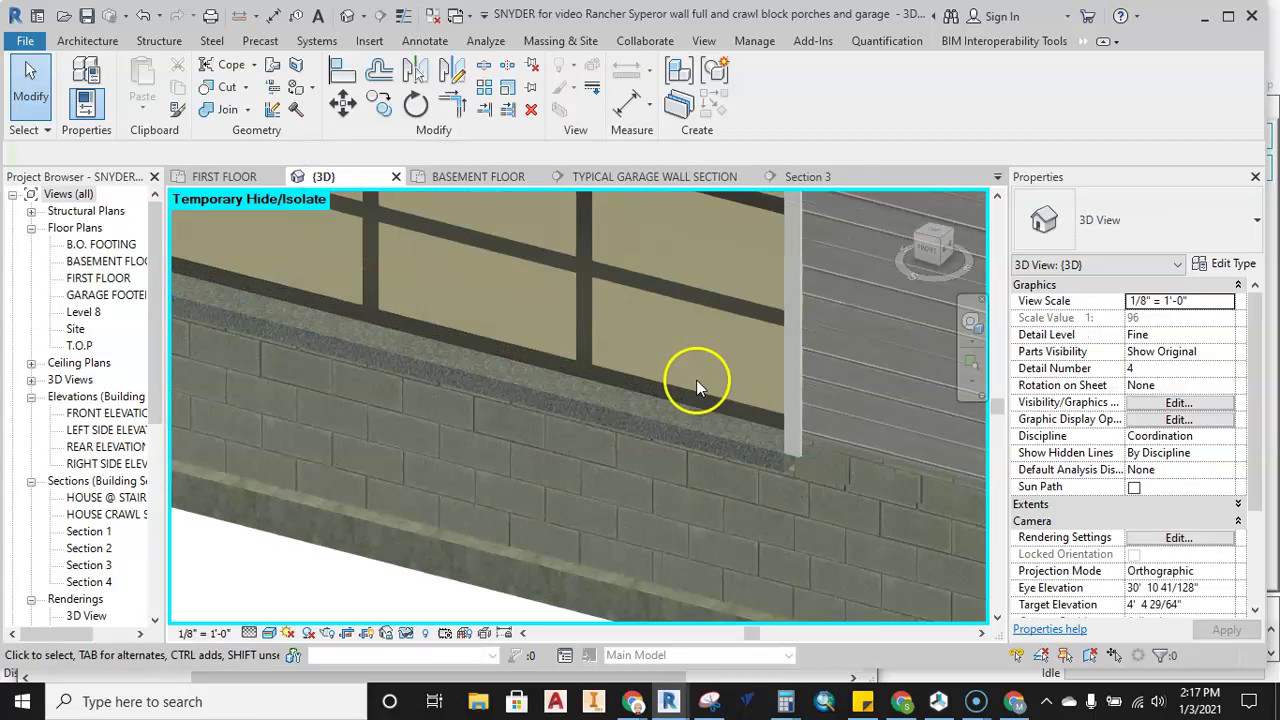
{"action": "scroll", "coordinate": [689, 443], "scroll_direction": "up", "scroll_amount": 2}
{"action": "scroll", "coordinate": [728, 450], "scroll_direction": "up", "scroll_amount": 1}
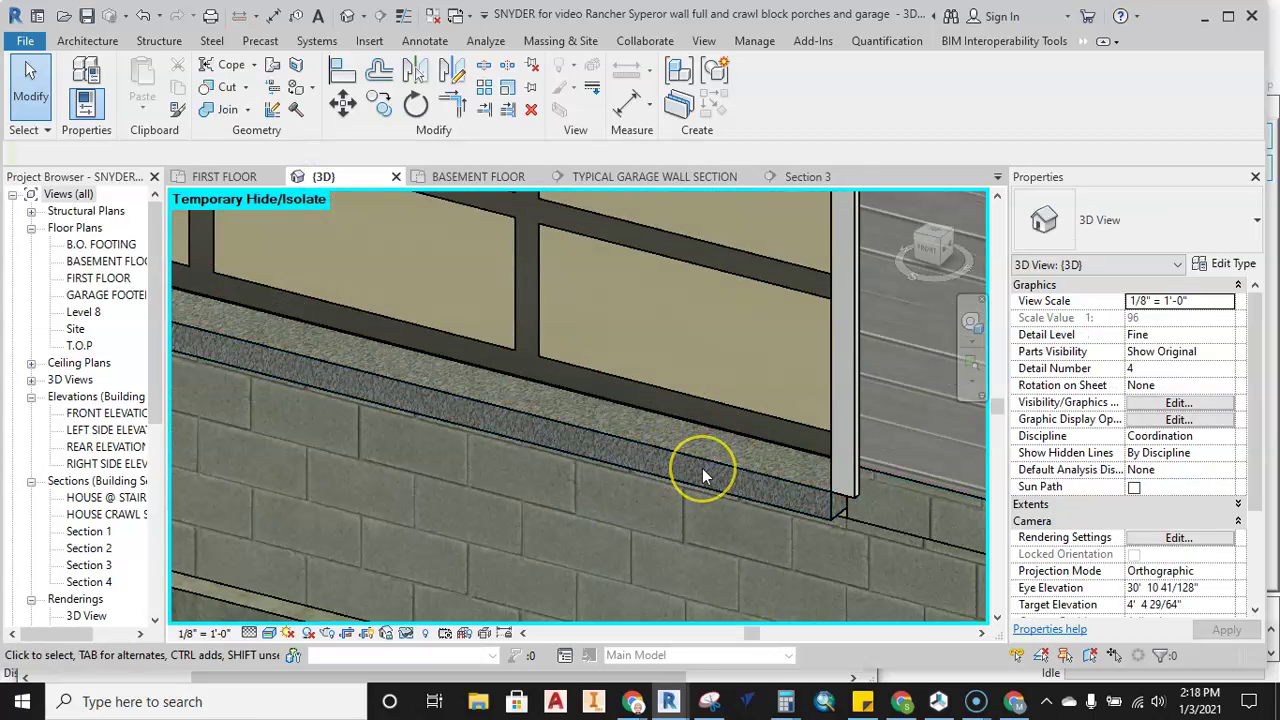
{"action": "scroll", "coordinate": [702, 468], "scroll_direction": "down", "scroll_amount": 2}
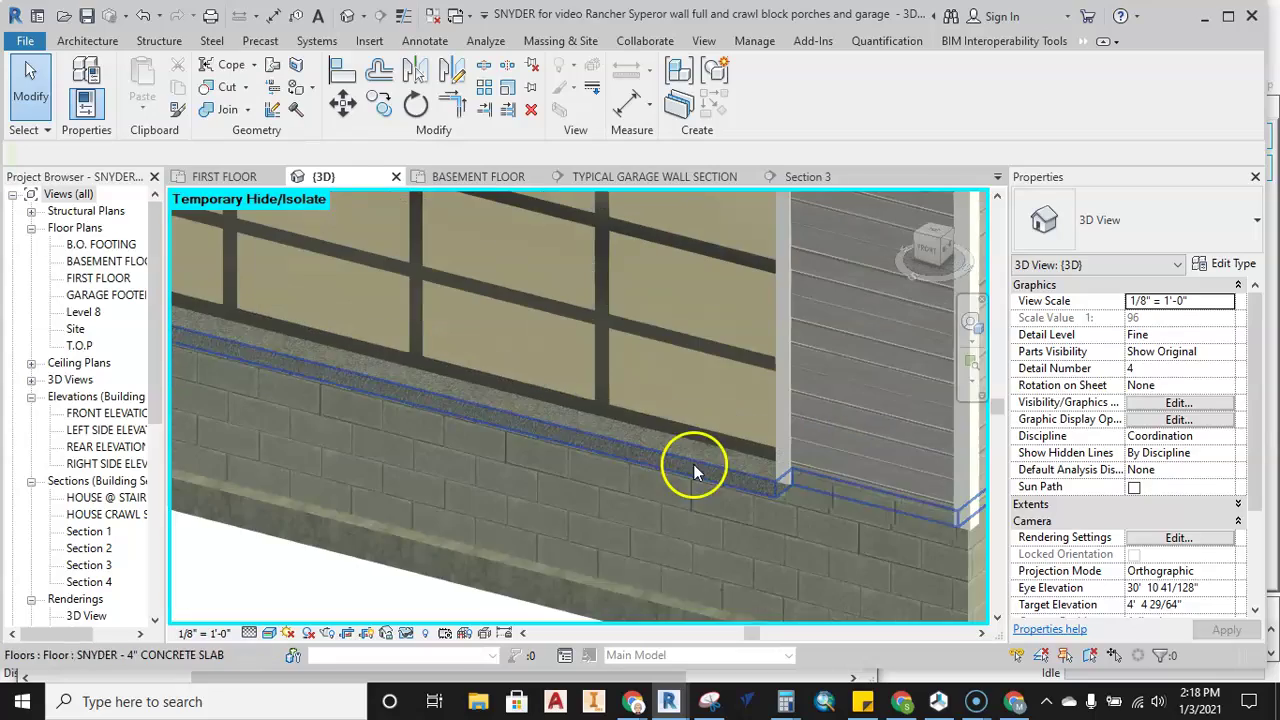
{"action": "middle_click_drag", "start_coordinate": [586, 456], "coordinate": [851, 457]}
{"action": "middle_click_drag", "start_coordinate": [514, 350], "coordinate": [626, 400]}
{"action": "scroll", "coordinate": [790, 443], "scroll_direction": "up", "scroll_amount": 5}
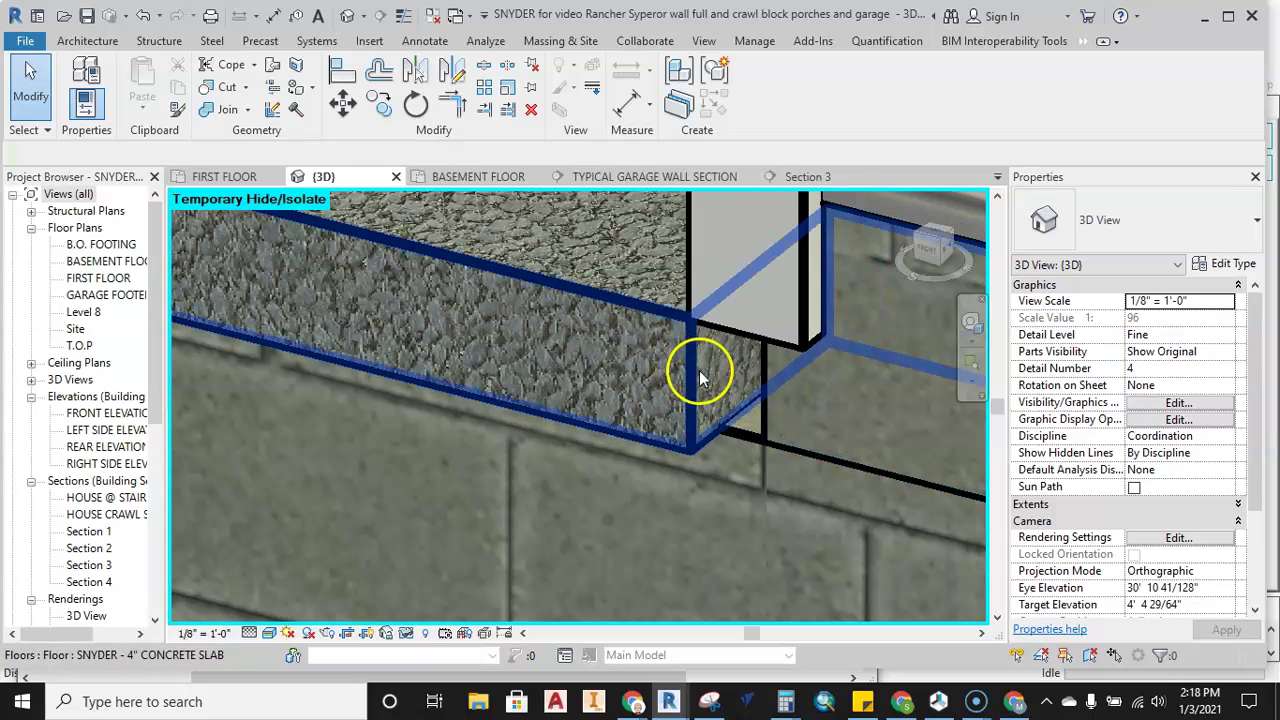
{"action": "scroll", "coordinate": [700, 378], "scroll_direction": "down", "scroll_amount": 3}
{"action": "middle_click_drag", "start_coordinate": [691, 366], "coordinate": [744, 428], "text": "shift"}
Edit the 4" slab's boundary in the FIRST FLOOR plan, moving the door opening's right edge line 1 1/2" outward behind the trim
{"action": "left_click", "coordinate": [744, 428]}
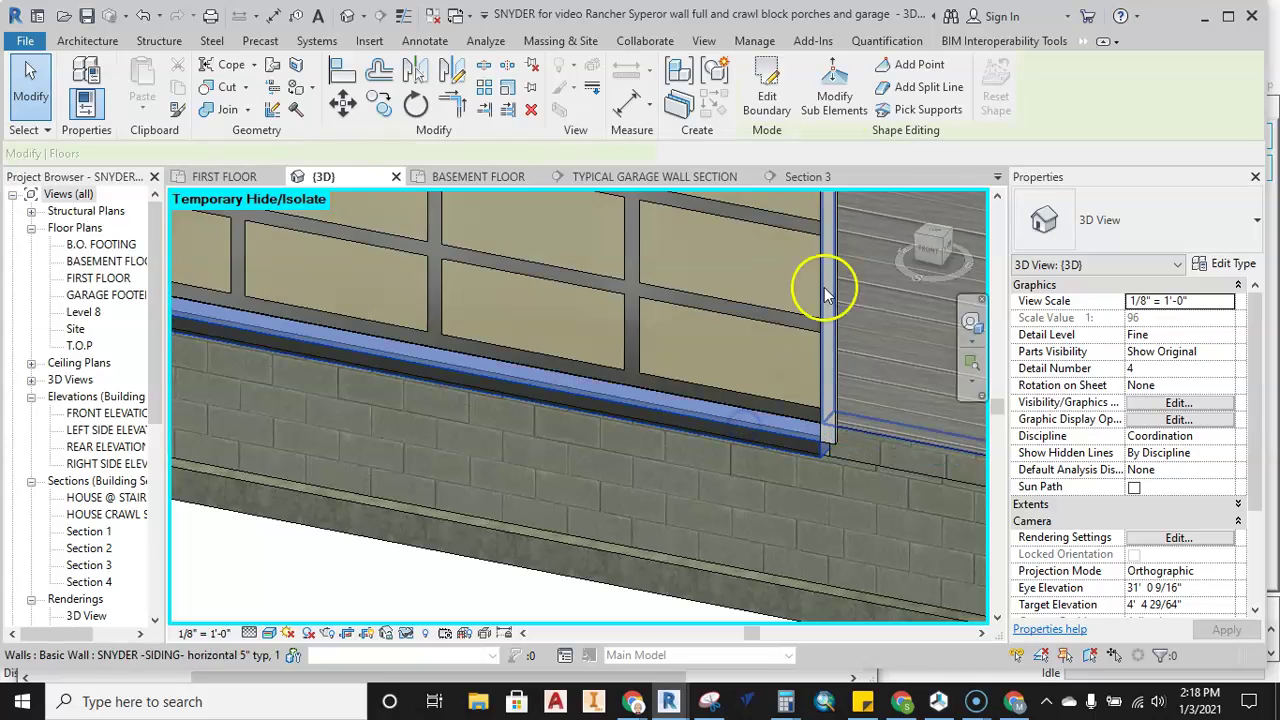
{"action": "left_click", "coordinate": [767, 92]}
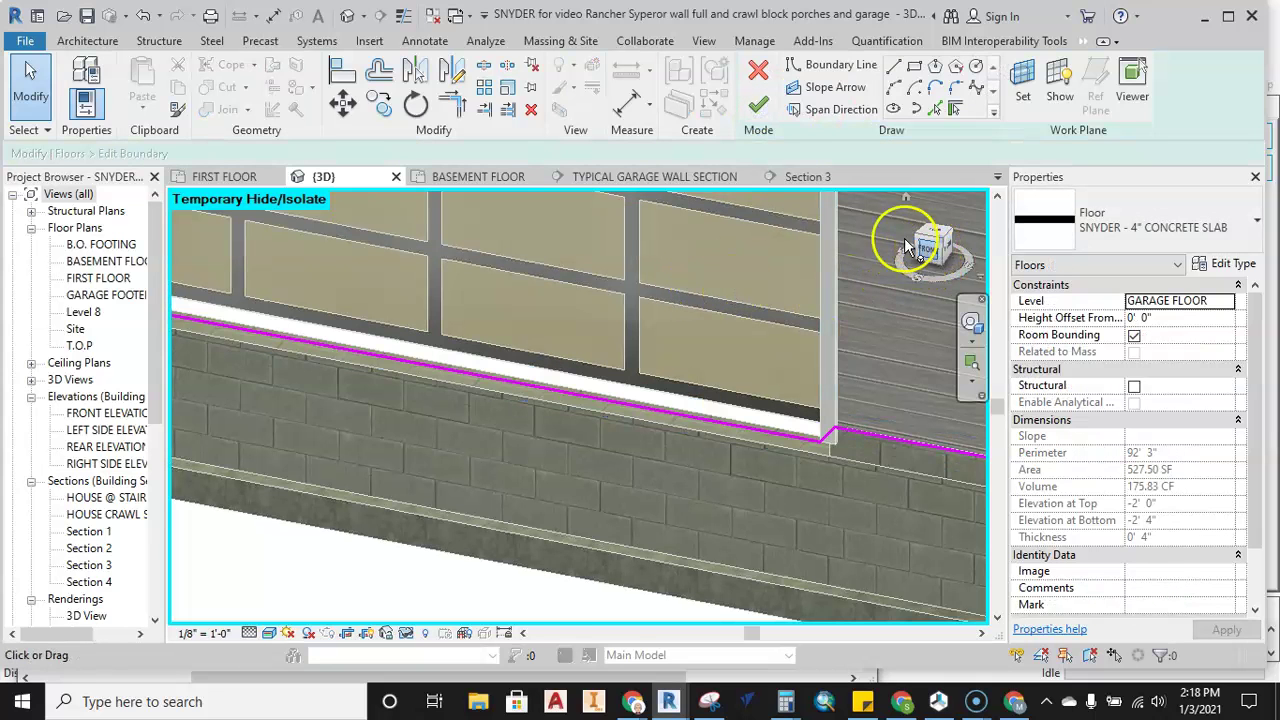
{"action": "left_click", "coordinate": [230, 178]}
{"action": "scroll", "coordinate": [608, 414], "scroll_direction": "up", "scroll_amount": 6}
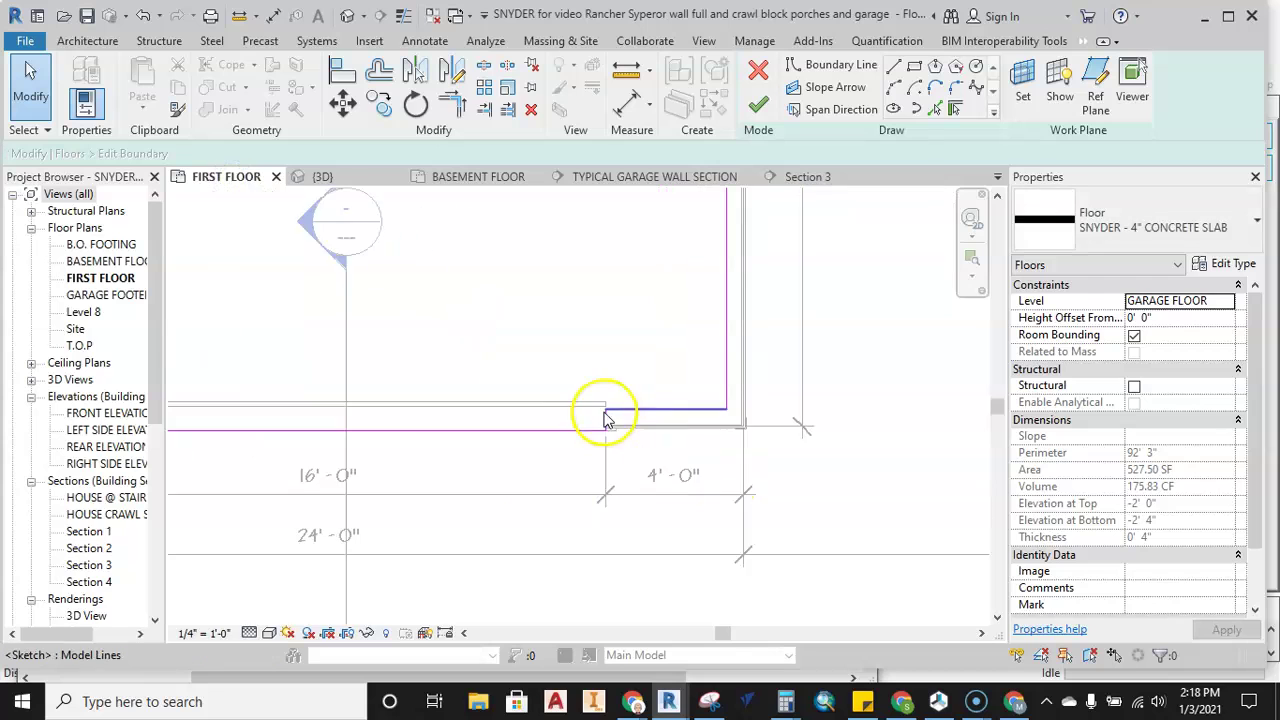
{"action": "left_click", "coordinate": [596, 428]}
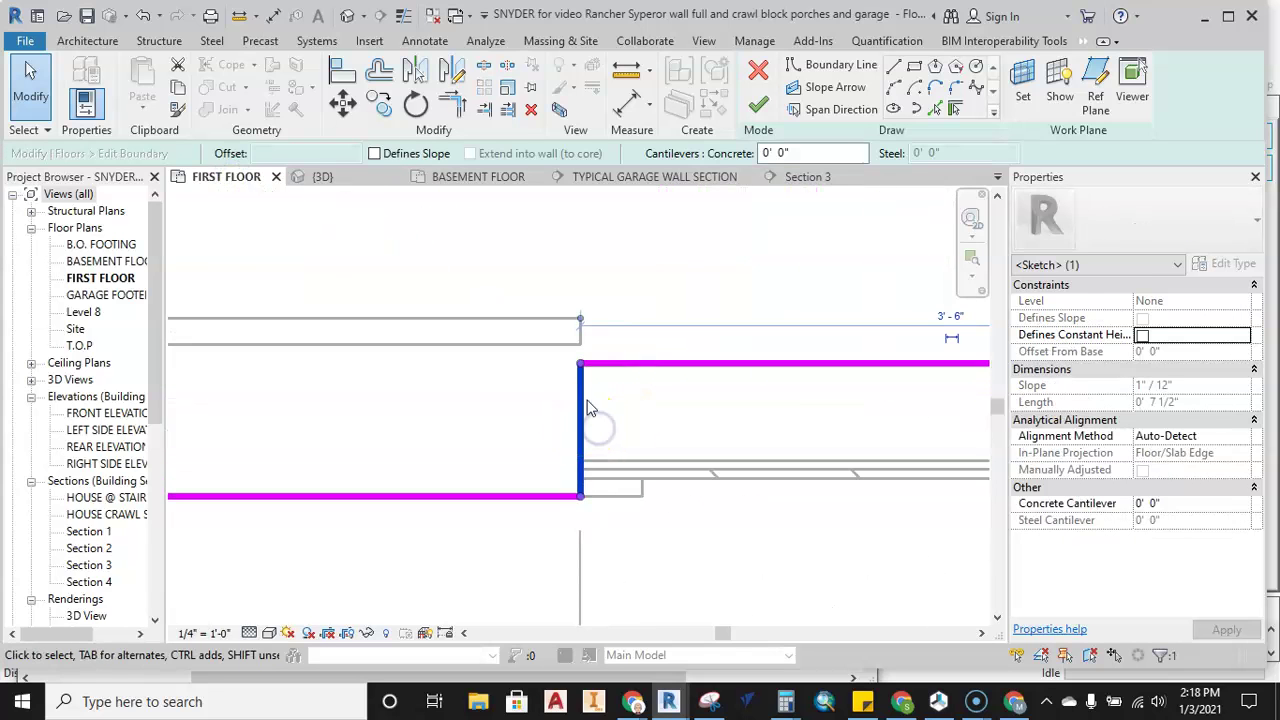
{"action": "left_click", "coordinate": [343, 106]}
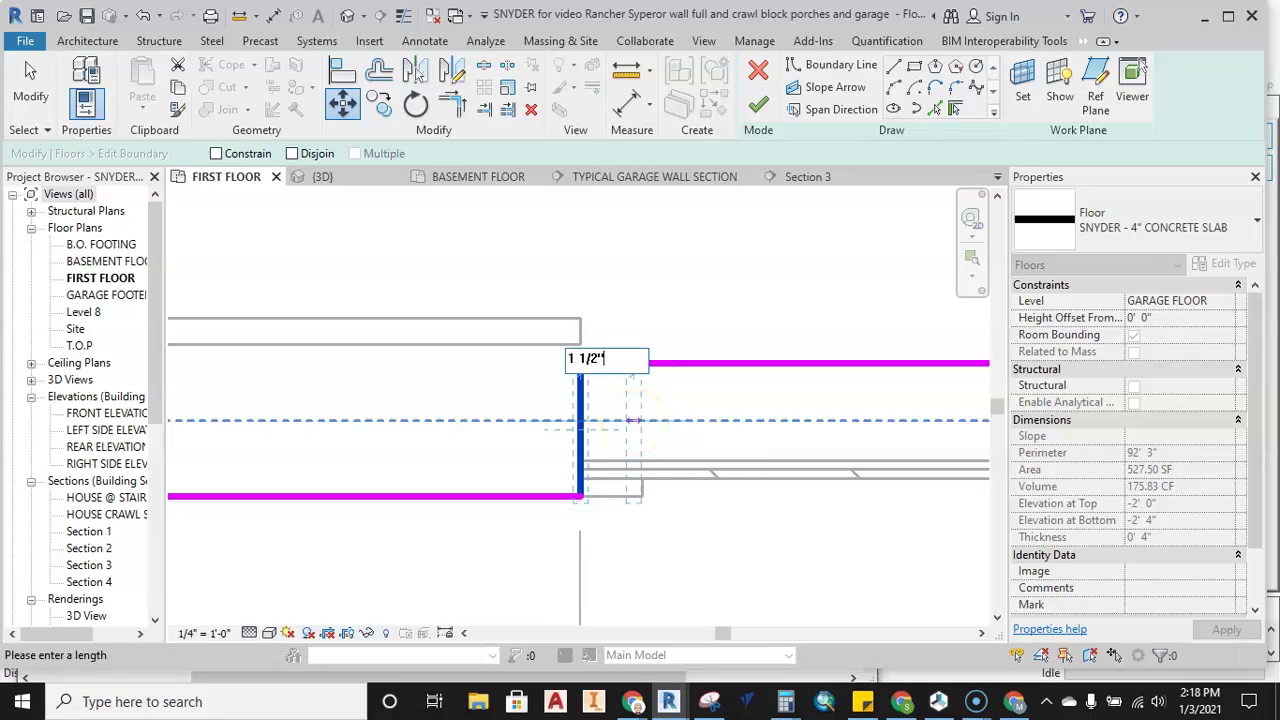
{"action": "key", "text": "Return"}
Move the door opening's left edge line 1 1/2" outward, finish the slab boundary edit and select the slab
{"action": "scroll", "coordinate": [590, 445], "scroll_direction": "up", "scroll_amount": 5}
{"action": "scroll", "coordinate": [395, 445], "scroll_direction": "up", "scroll_amount": 4}
{"action": "left_click", "coordinate": [408, 443]}
{"action": "scroll", "coordinate": [410, 422], "scroll_direction": "up", "scroll_amount": 2}
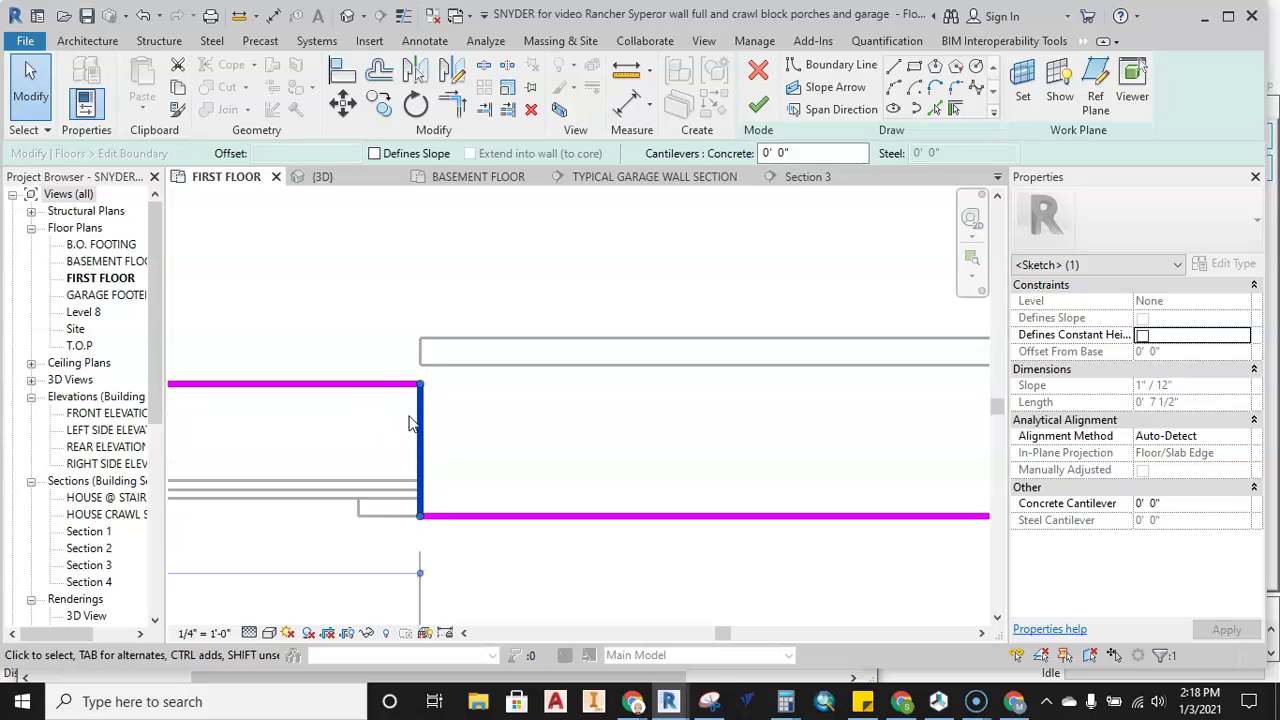
{"action": "left_click", "coordinate": [338, 106]}
{"action": "left_click", "coordinate": [412, 443]}
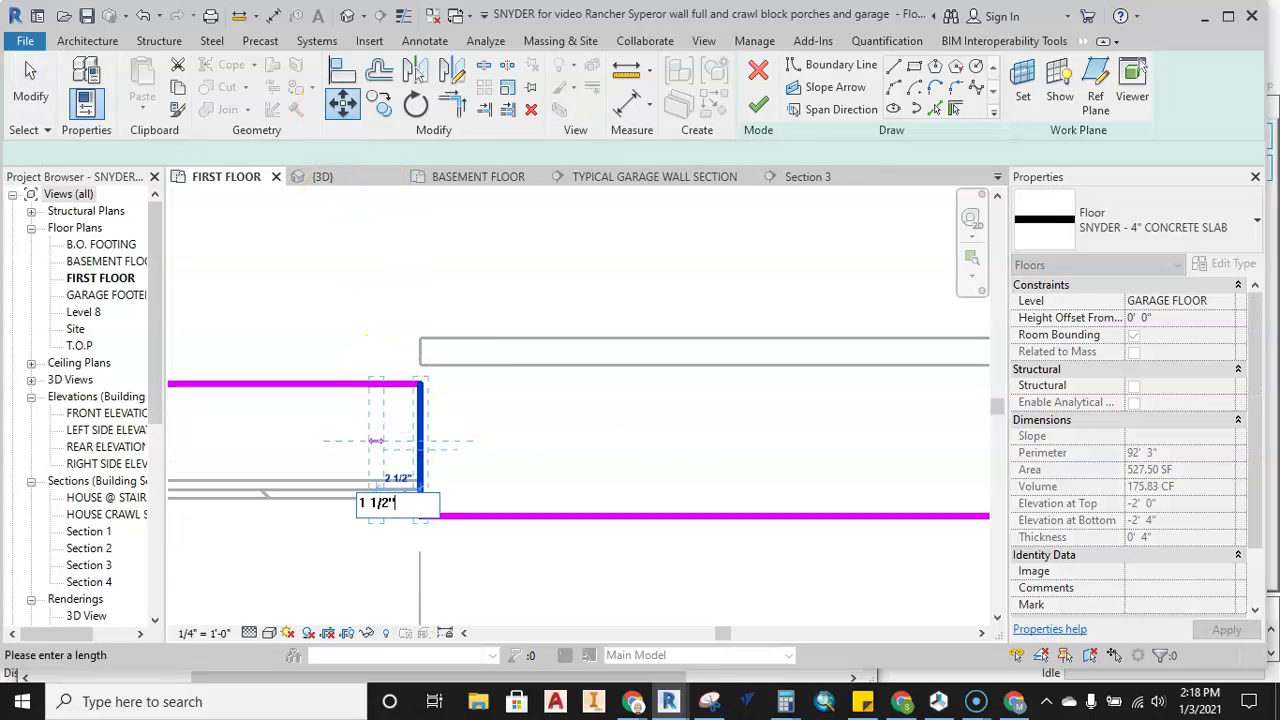
{"action": "type", "text": "1 1/2\""}
{"action": "key", "text": "Return"}
{"action": "left_click", "coordinate": [389, 303]}
{"action": "left_click", "coordinate": [757, 104]}
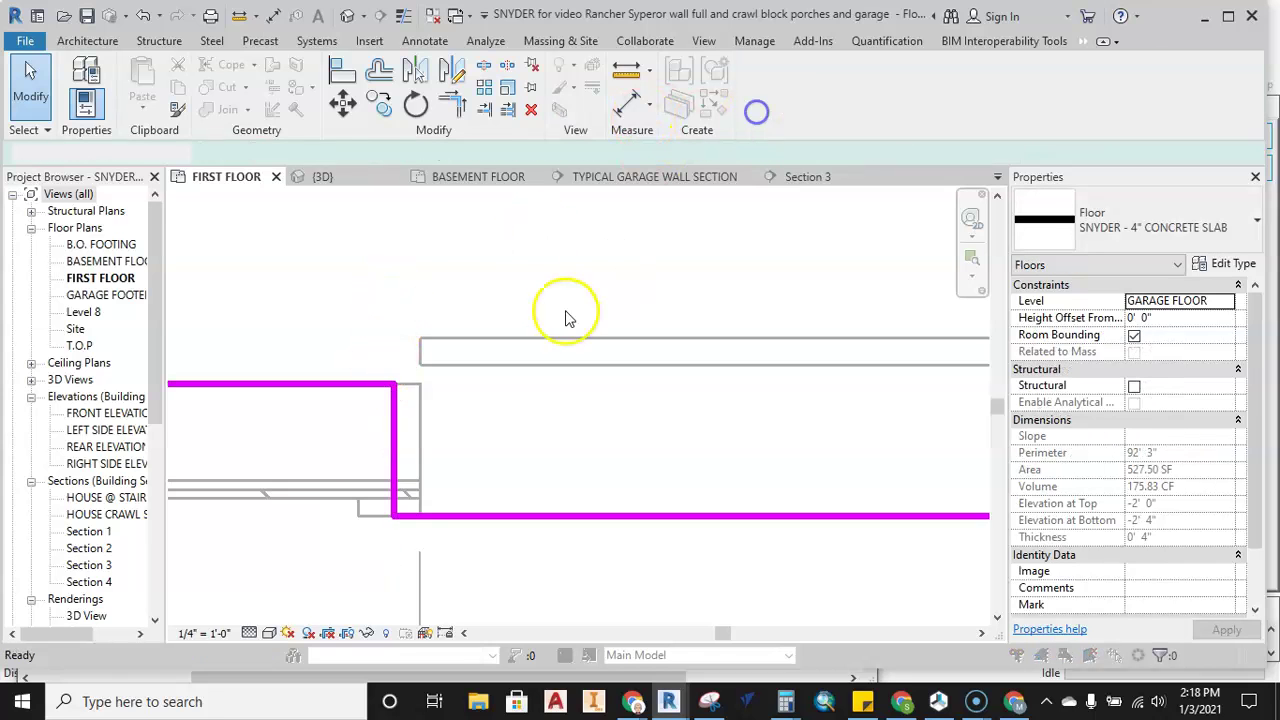
{"action": "left_click", "coordinate": [706, 358]}
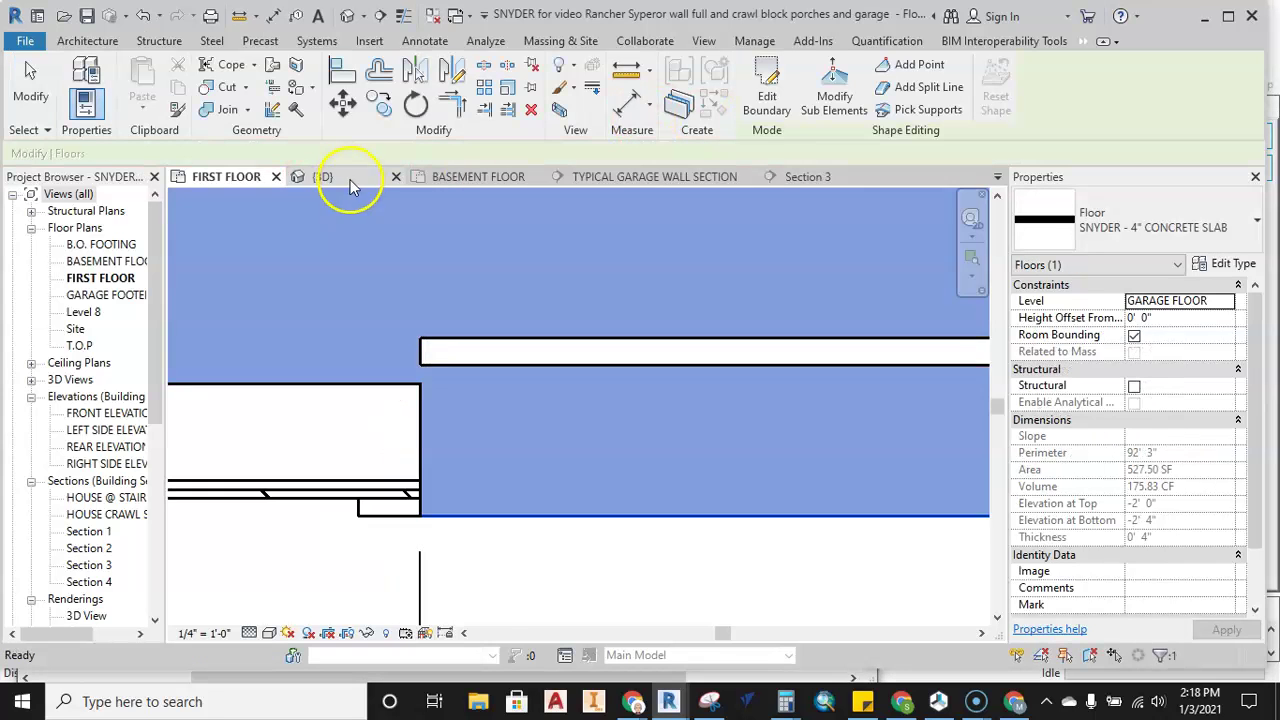
Check the widened slab edge beneath the garage door trim in the 3D view, and review Section 3 again
{"action": "left_click", "coordinate": [322, 177]}
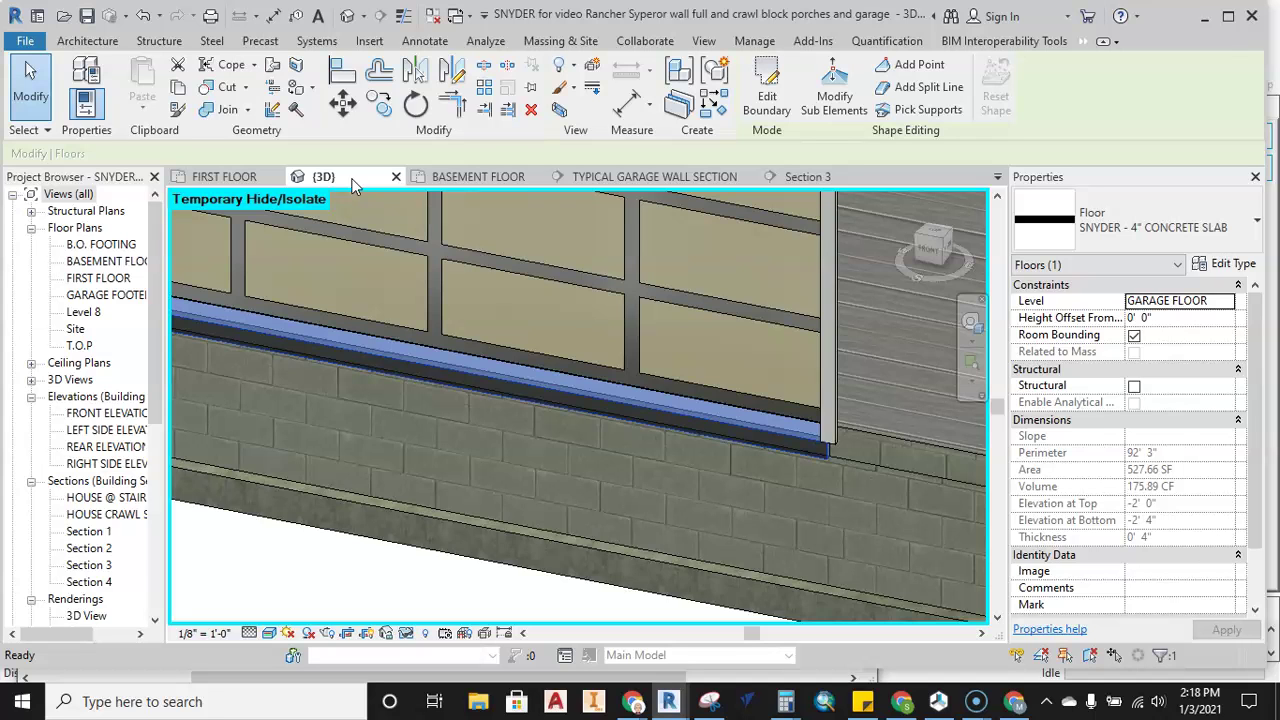
{"action": "scroll", "coordinate": [740, 437], "scroll_direction": "up", "scroll_amount": 6}
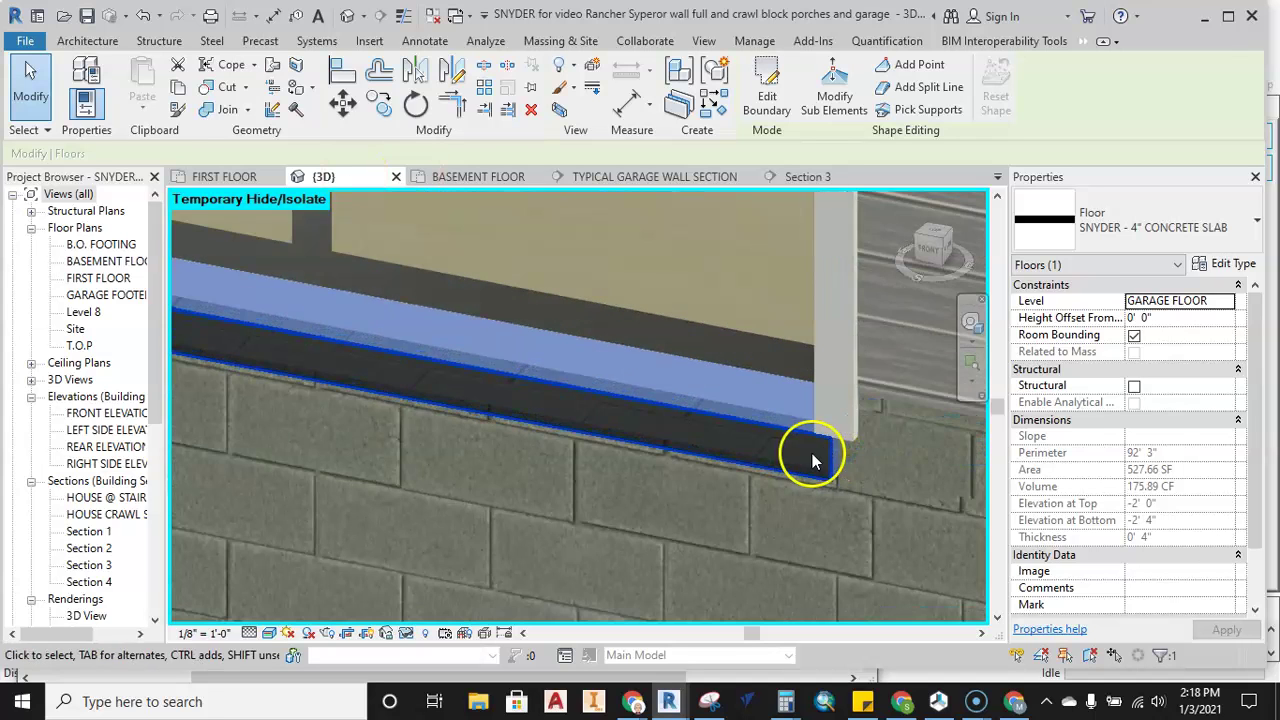
{"action": "key", "text": "Escape"}
{"action": "scroll", "coordinate": [823, 448], "scroll_direction": "down", "scroll_amount": 6}
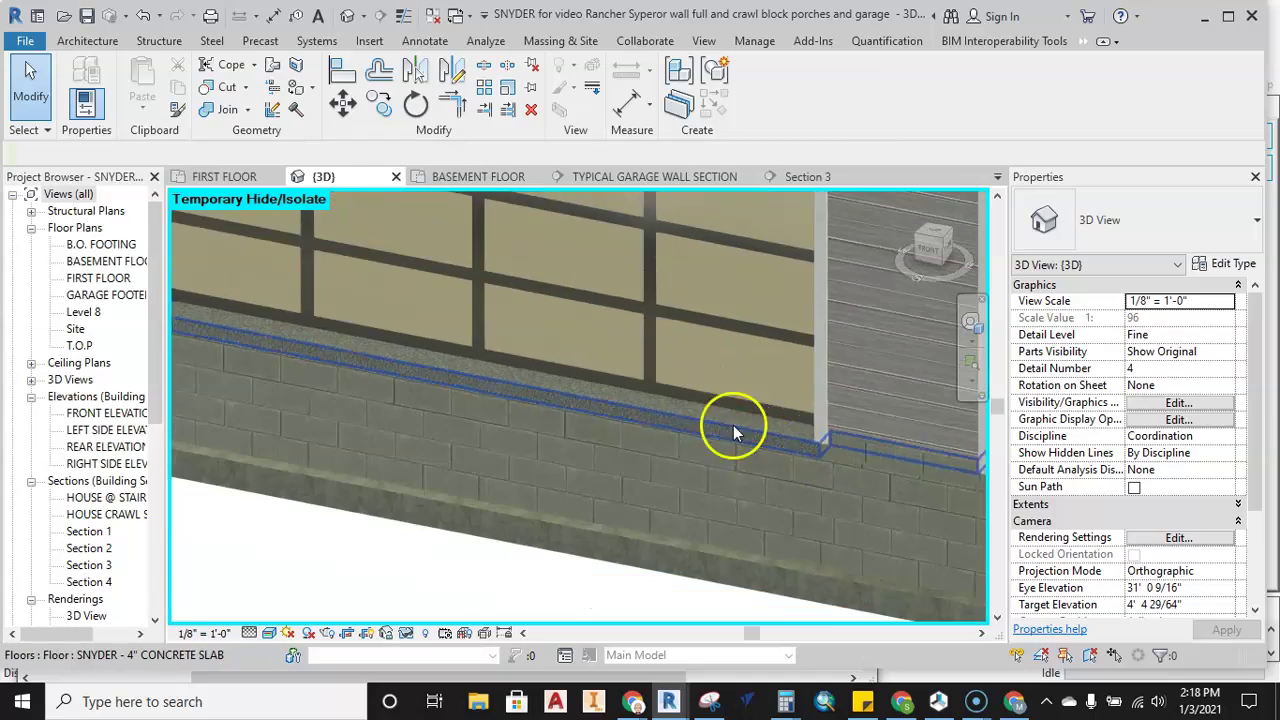
{"action": "scroll", "coordinate": [700, 456], "scroll_direction": "down", "scroll_amount": 3}
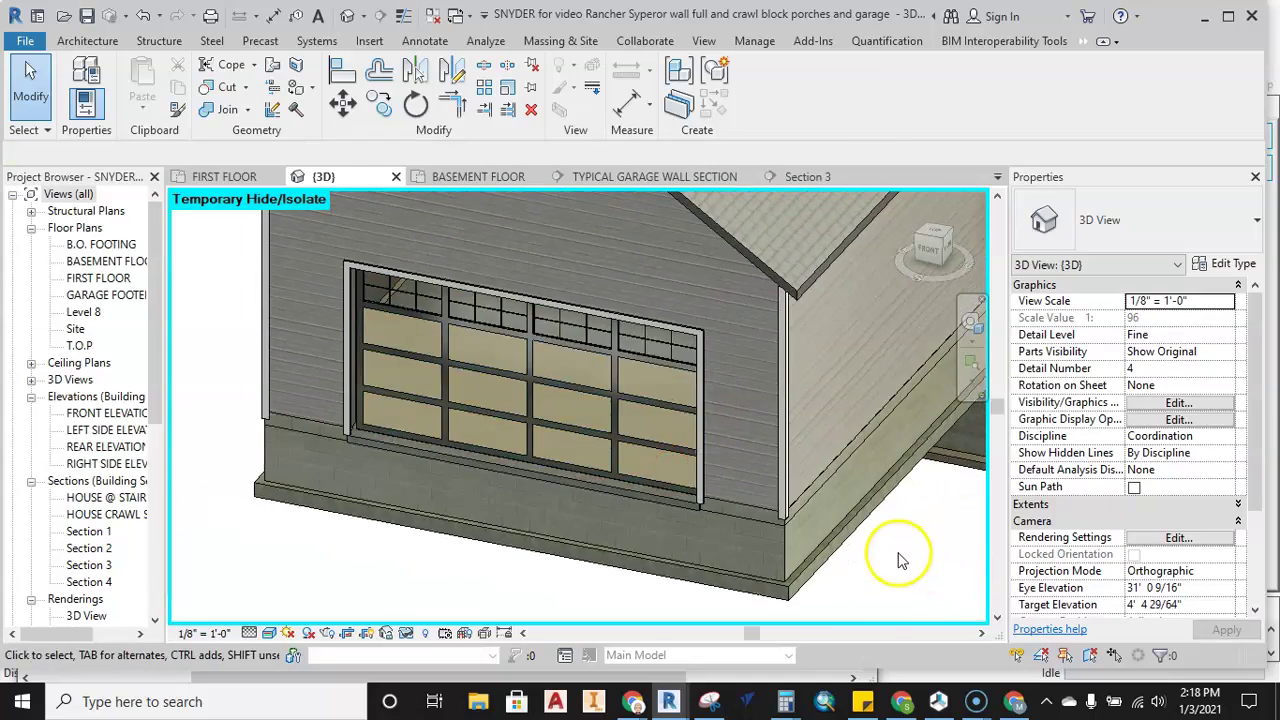
{"action": "scroll", "coordinate": [898, 553], "scroll_direction": "down", "scroll_amount": 1}
{"action": "middle_click_drag", "start_coordinate": [902, 552], "coordinate": [826, 531]}
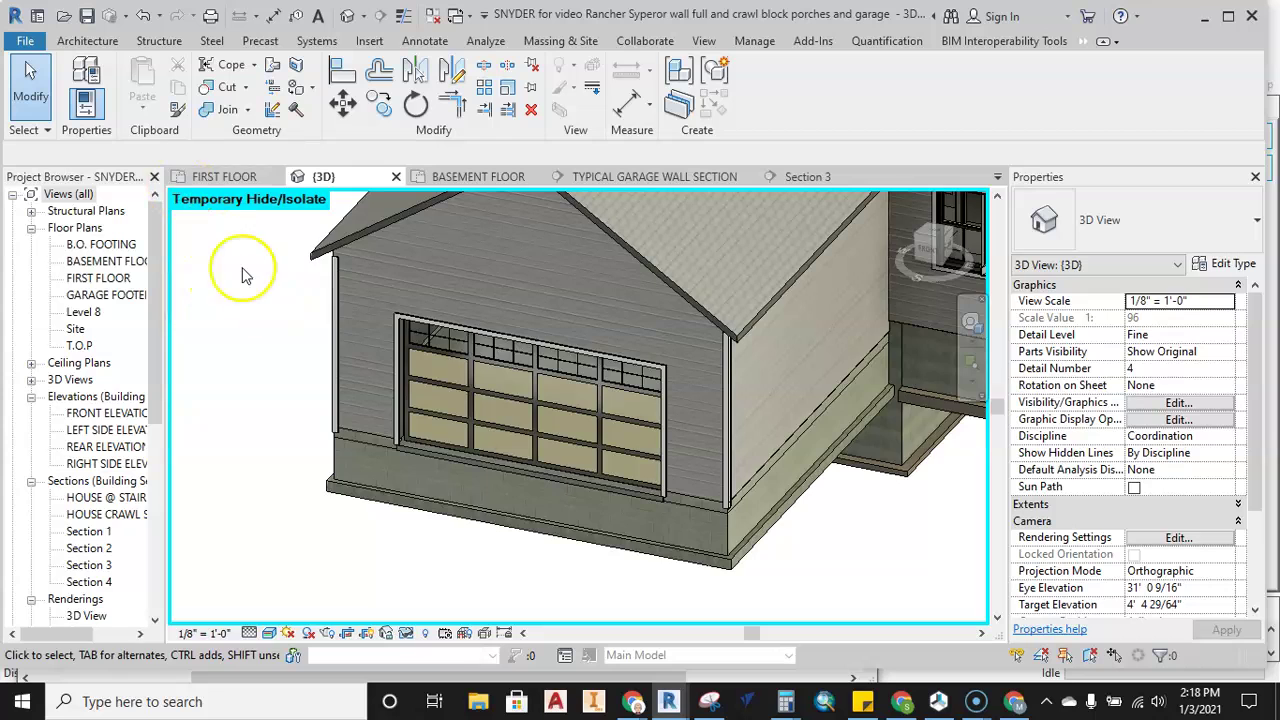
{"action": "middle_click_drag", "start_coordinate": [224, 264], "coordinate": [238, 288]}
{"action": "left_click", "coordinate": [808, 178]}
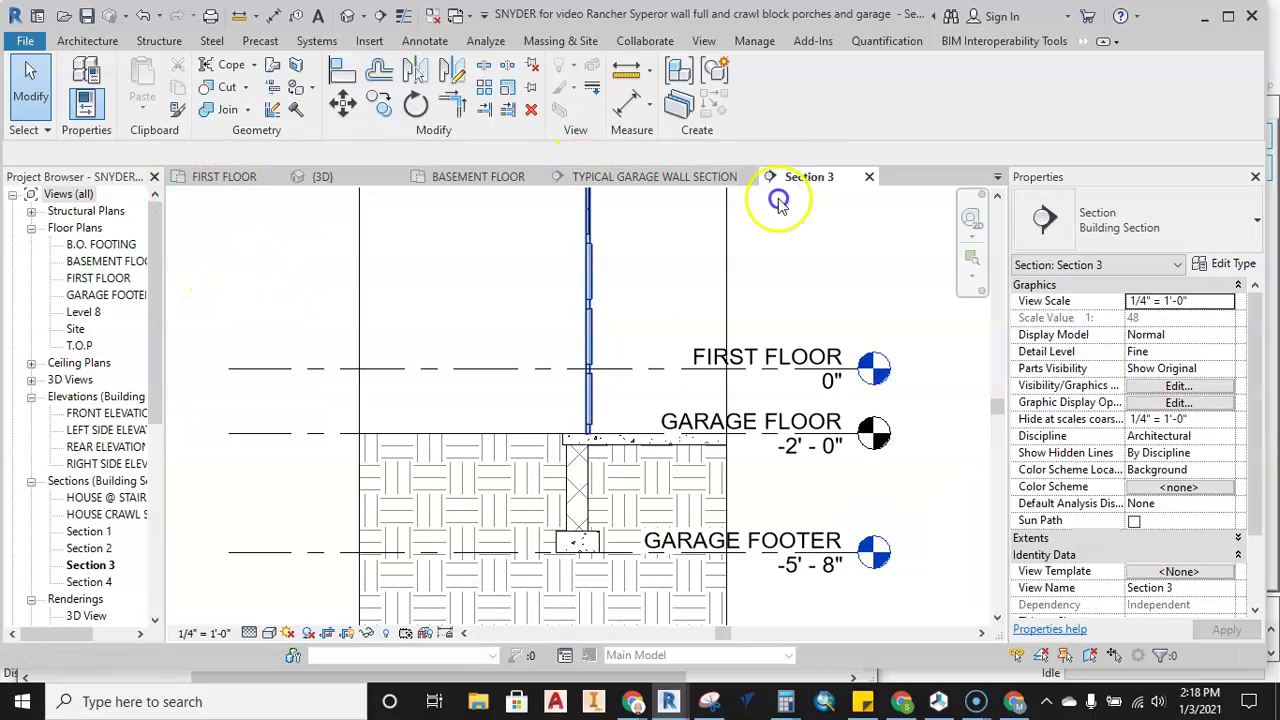
{"action": "scroll", "coordinate": [585, 432], "scroll_direction": "down", "scroll_amount": 1}
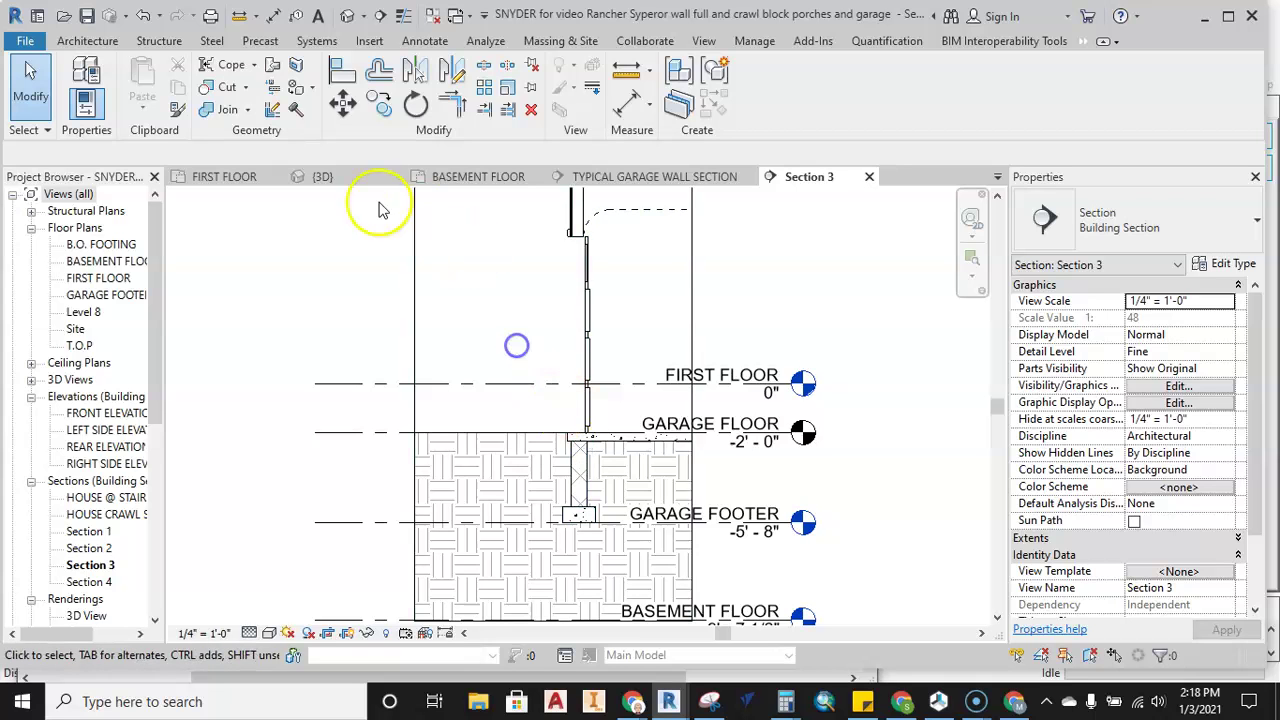
Open Section 4 and stretch its crop region's interior side further into the garage
{"action": "left_click", "coordinate": [445, 178]}
{"action": "double_click", "coordinate": [411, 318]}
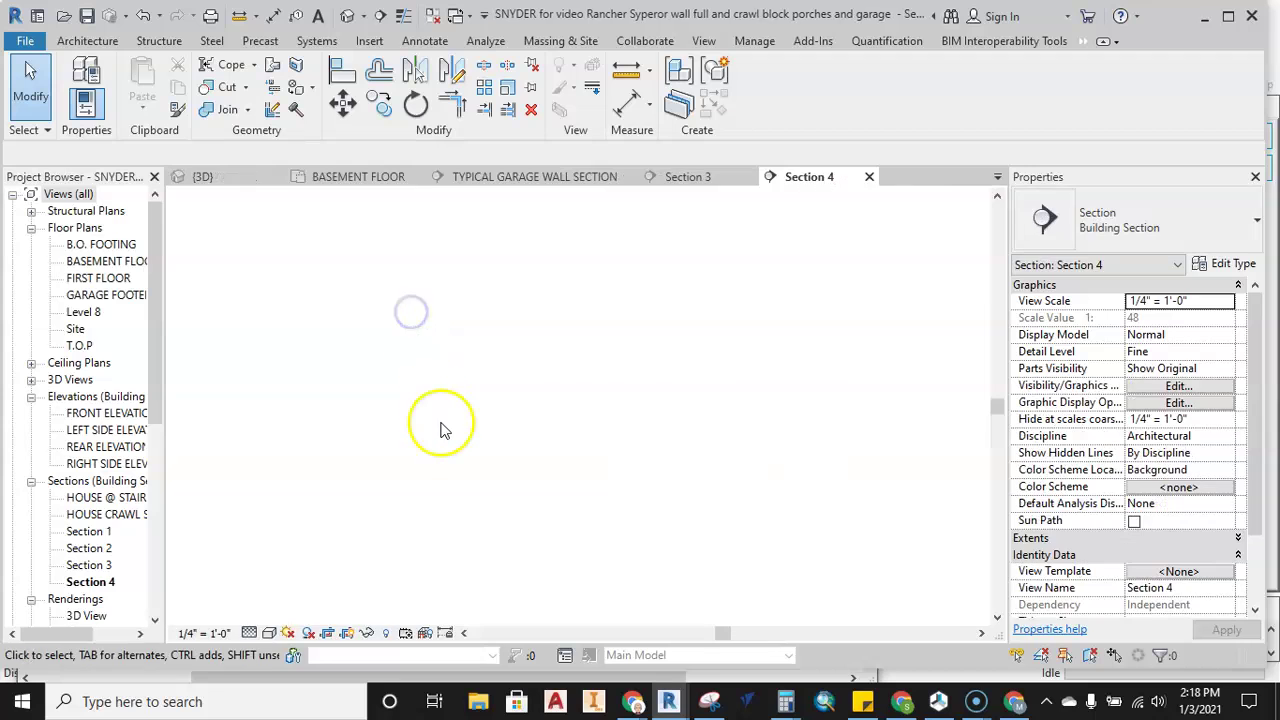
{"action": "scroll", "coordinate": [556, 520], "scroll_direction": "up", "scroll_amount": 3}
{"action": "middle_click_drag", "start_coordinate": [537, 491], "coordinate": [476, 449]}
{"action": "scroll", "coordinate": [580, 312], "scroll_direction": "down", "scroll_amount": 2}
{"action": "middle_click_drag", "start_coordinate": [577, 285], "coordinate": [538, 349]}
{"action": "left_click", "coordinate": [526, 316]}
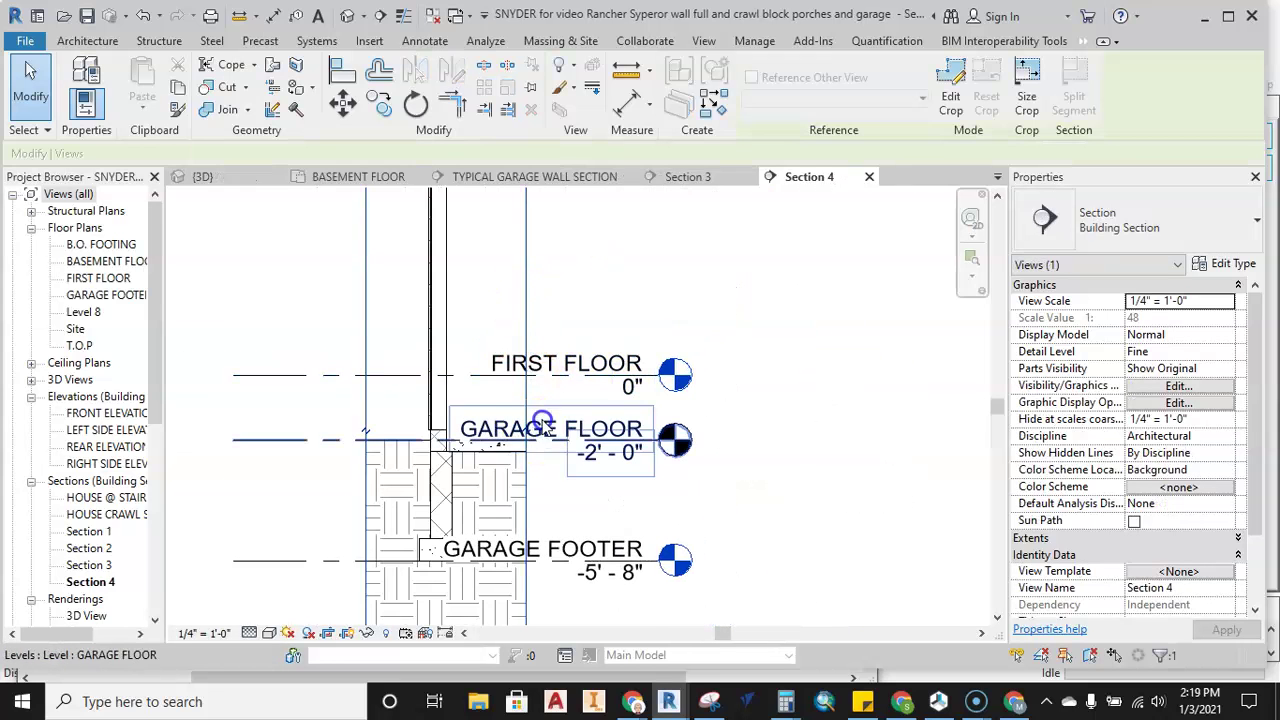
{"action": "scroll", "coordinate": [548, 360], "scroll_direction": "down", "scroll_amount": 2}
{"action": "left_click_drag", "start_coordinate": [531, 254], "coordinate": [709, 254]}
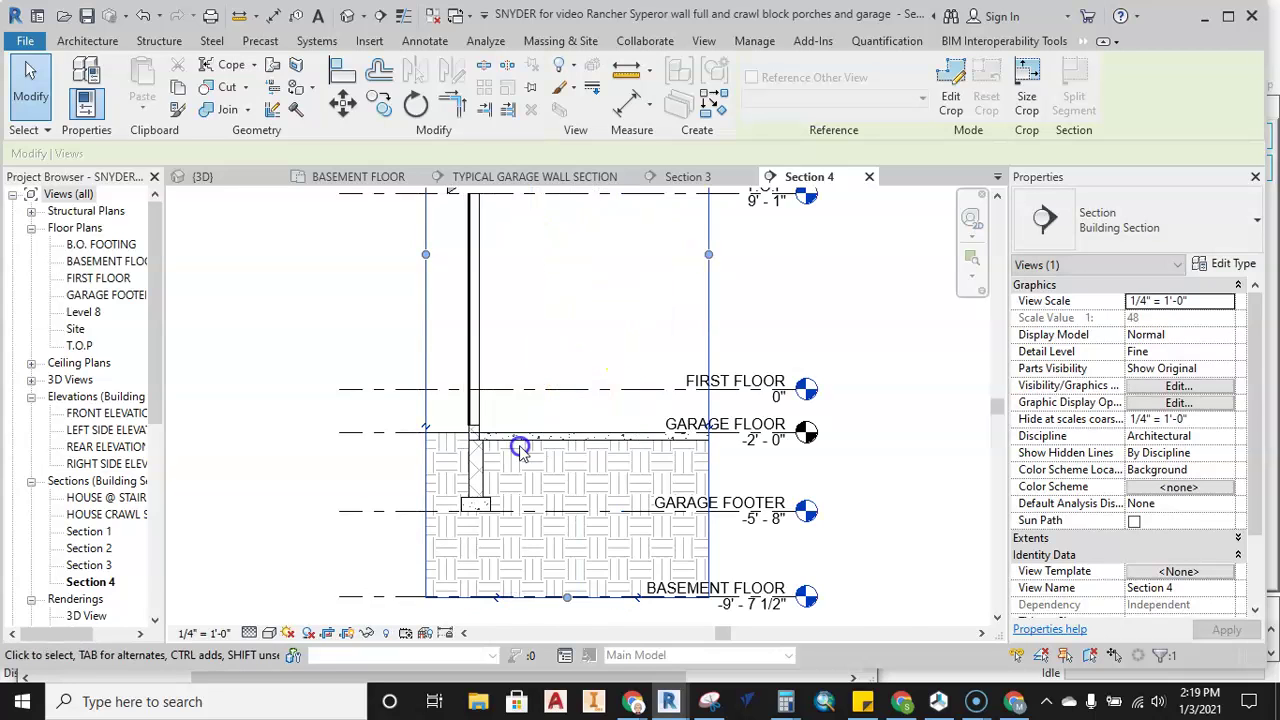
Examine the joint between the 4" slab, the CMU wall and the footing in Section 4
{"action": "scroll", "coordinate": [505, 447], "scroll_direction": "up", "scroll_amount": 6}
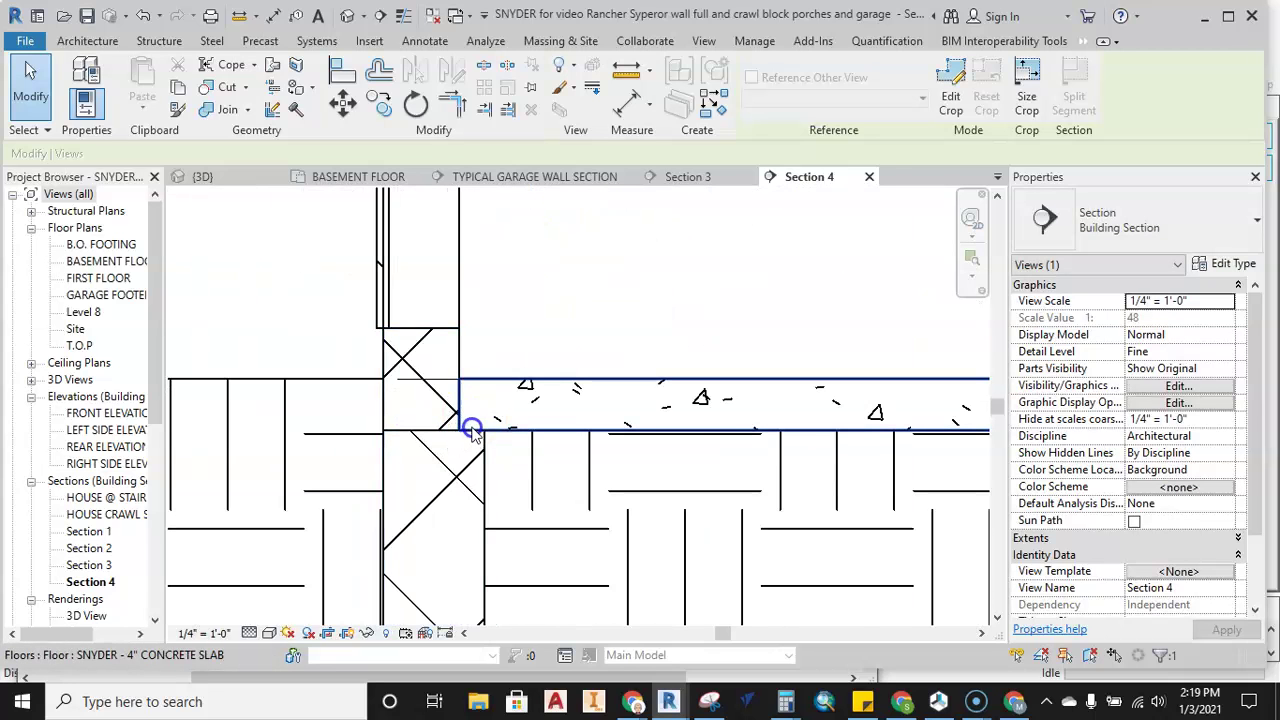
{"action": "scroll", "coordinate": [474, 430], "scroll_direction": "down", "scroll_amount": 6}
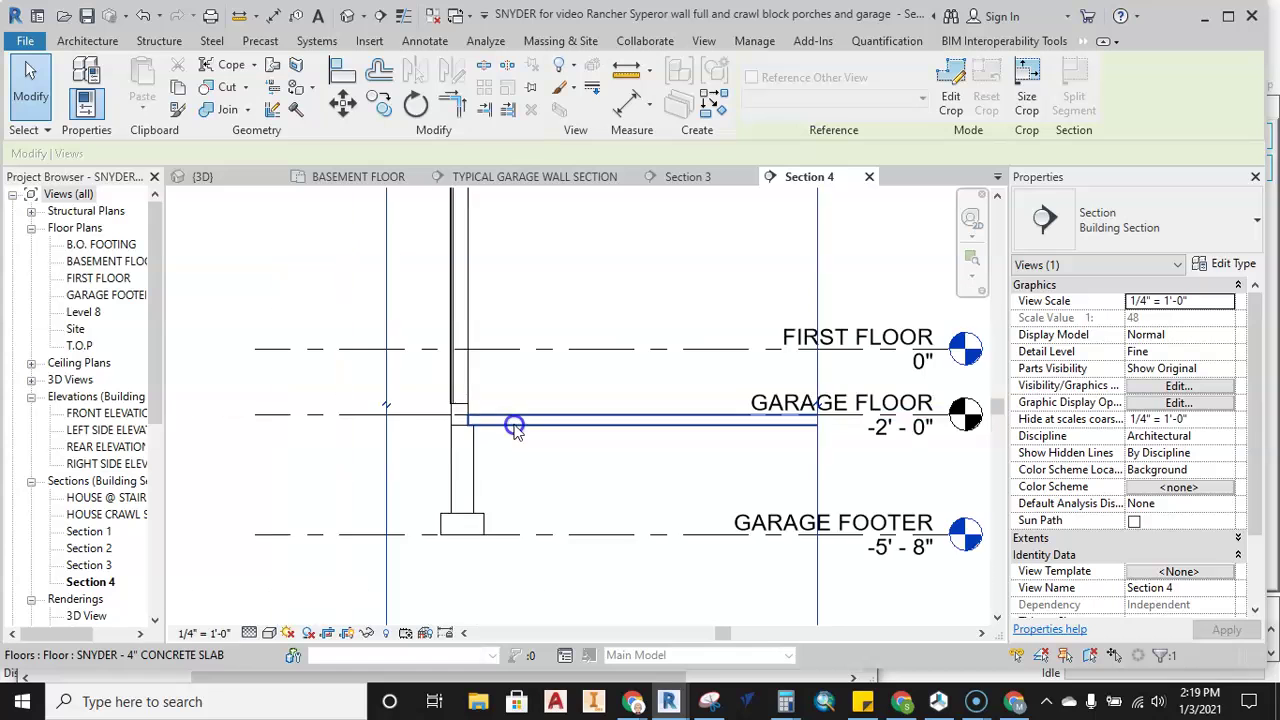
{"action": "middle_click_drag", "start_coordinate": [450, 413], "coordinate": [473, 395]}
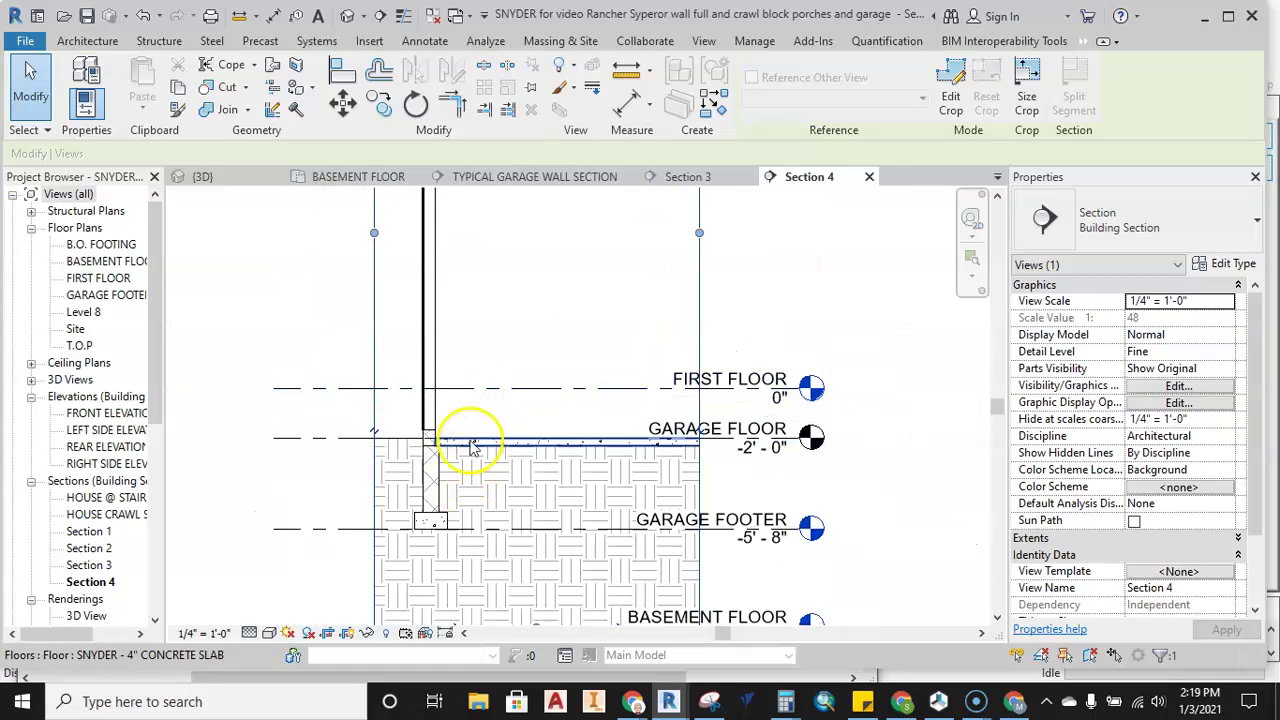
{"action": "middle_click_drag", "start_coordinate": [503, 453], "coordinate": [586, 394]}
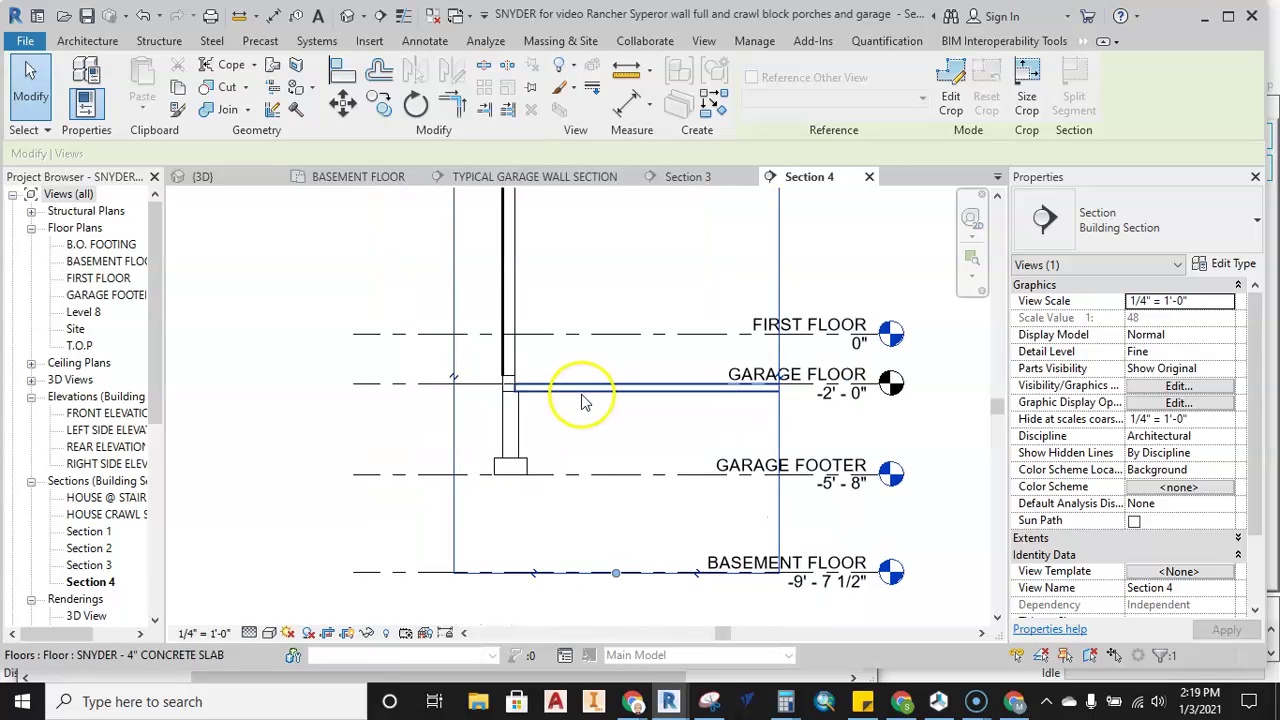